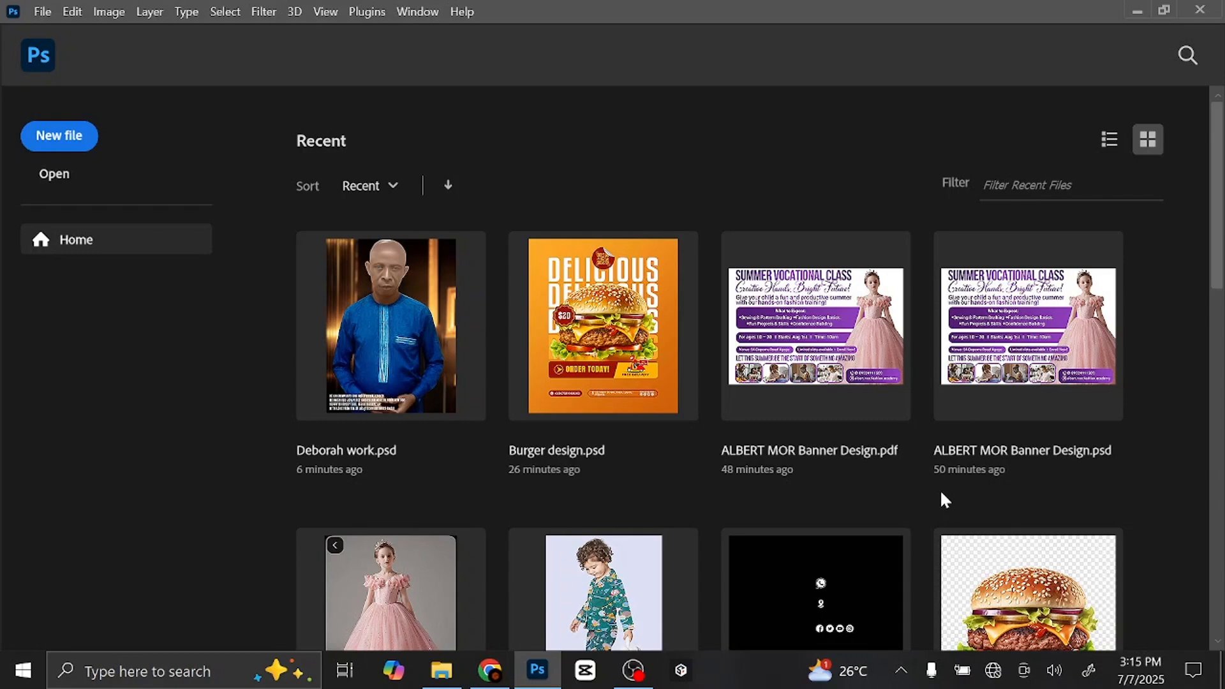
# - Set up a new document 'Burger Social Media Design': 12 × 14 inches, 300 ppi, white background
pyautogui.click(59, 135)
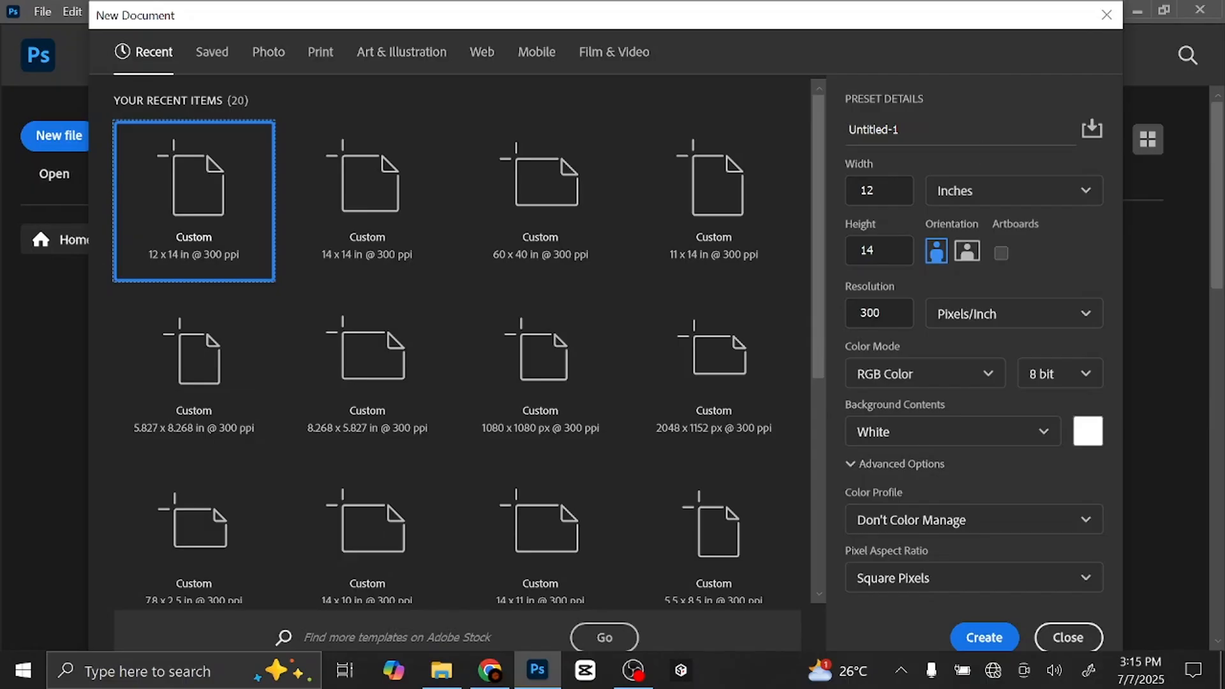
pyautogui.moveTo(902, 131); pyautogui.dragTo(831, 138)
pyautogui.write('Burger Social Media Design')
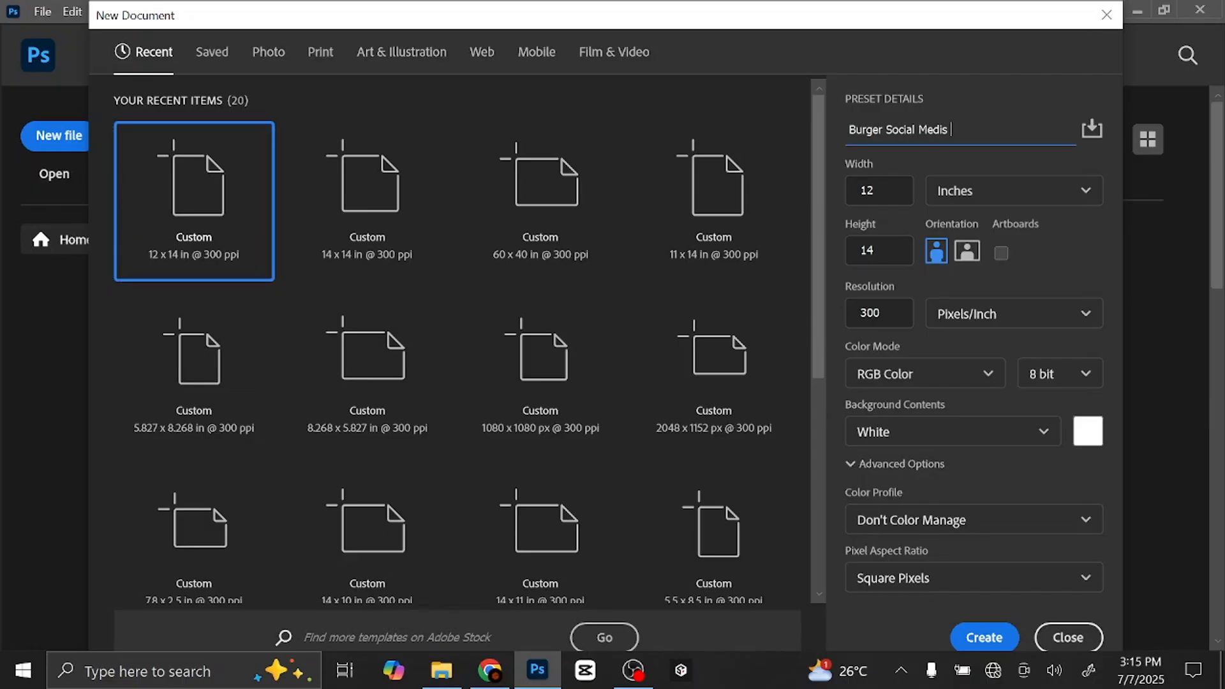
pyautogui.click(1012, 196)
pyautogui.click(1000, 266)
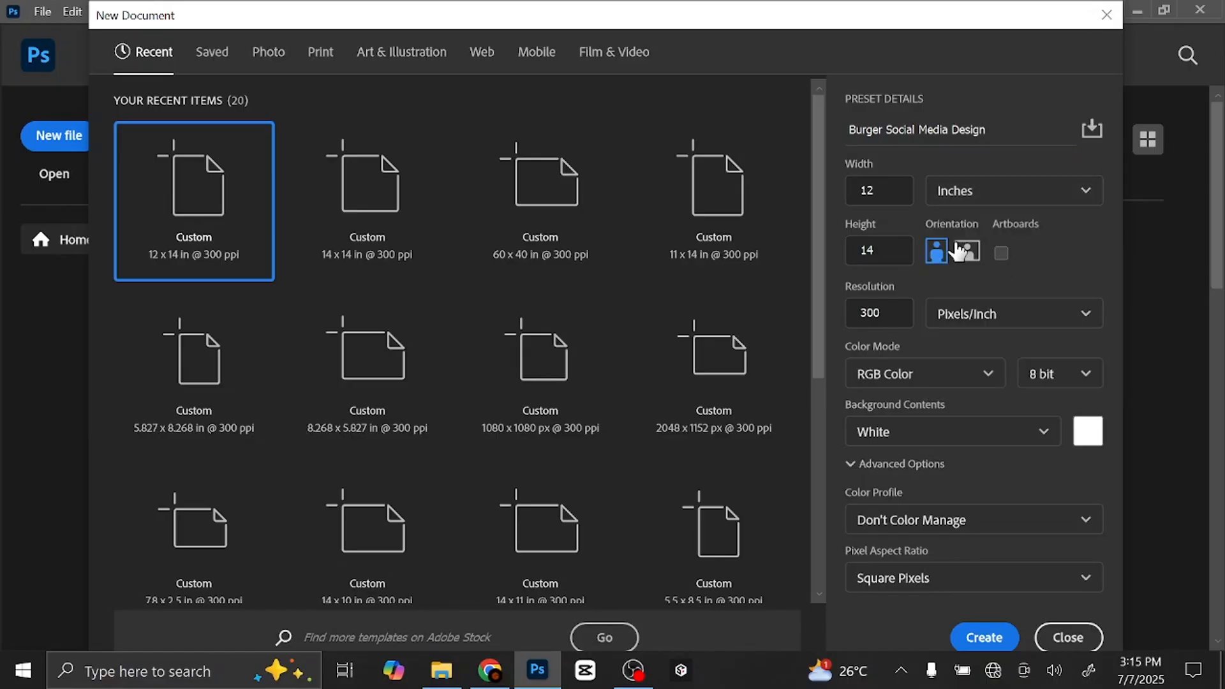
pyautogui.moveTo(884, 190); pyautogui.dragTo(838, 191)
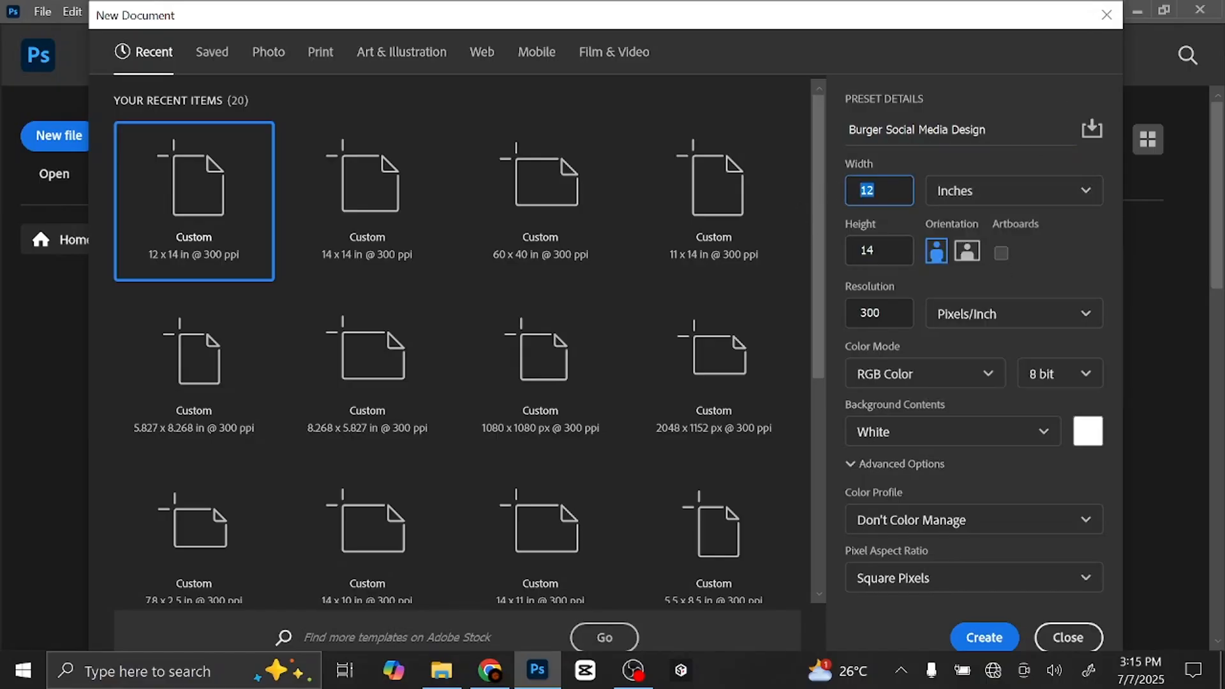
pyautogui.press('Tab')
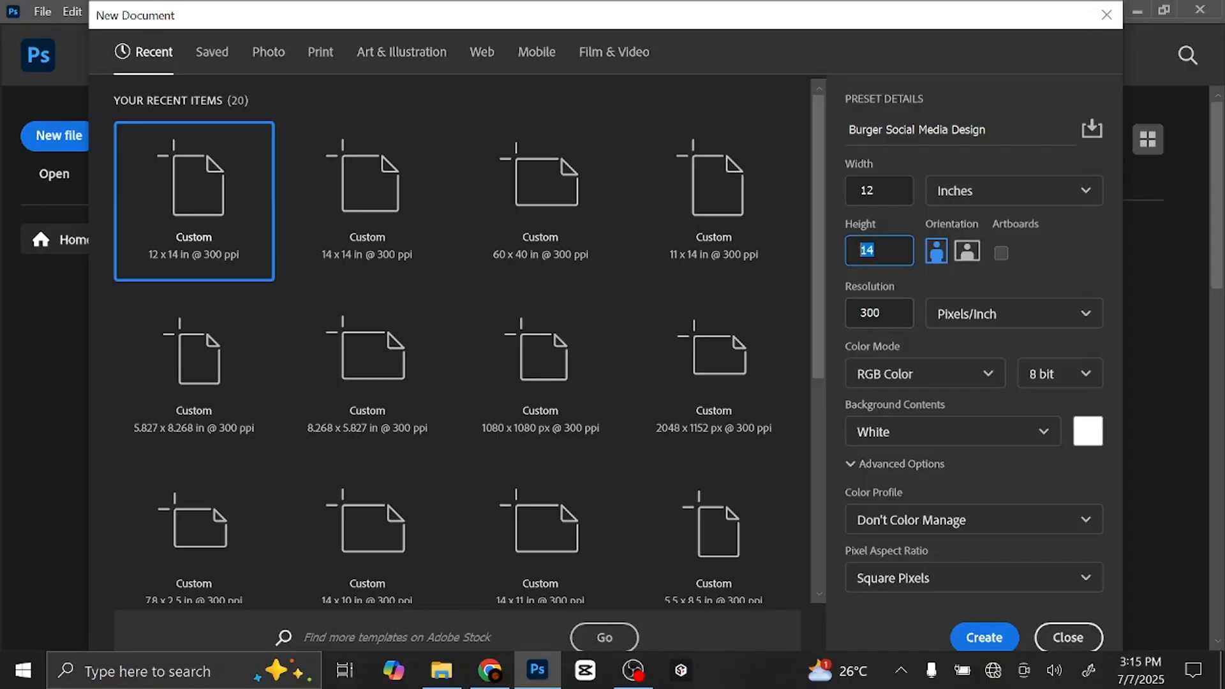
pyautogui.press('Tab')
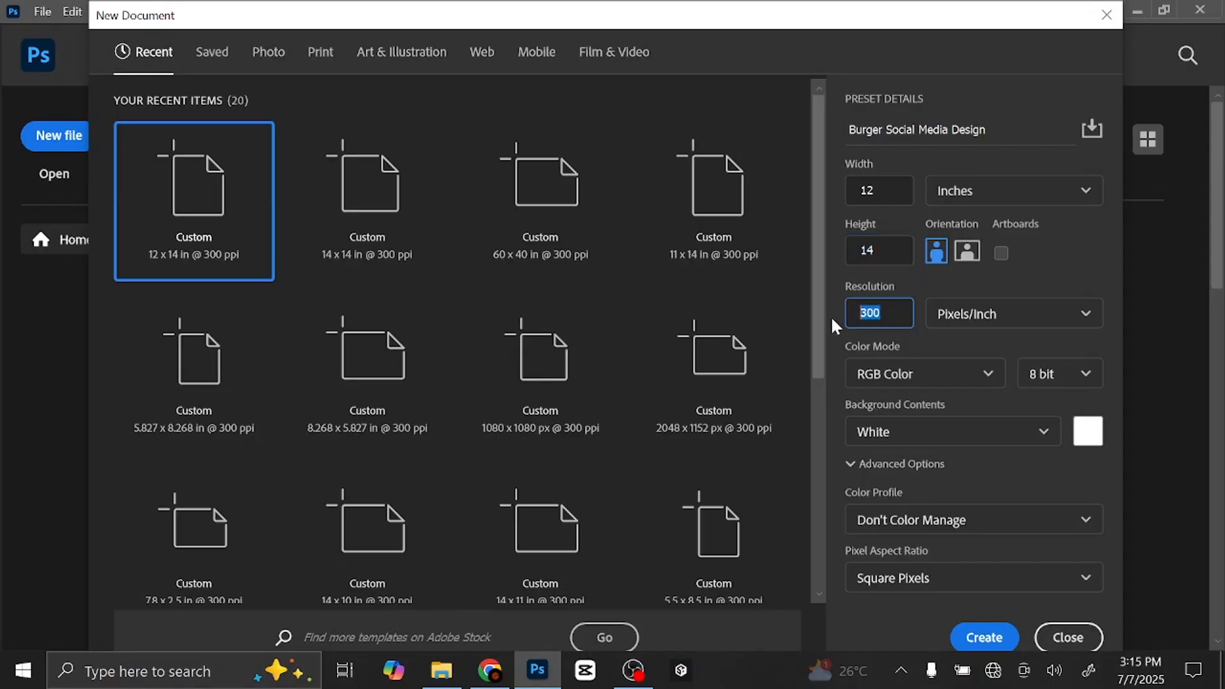
pyautogui.click(963, 432)
pyautogui.click(958, 475)
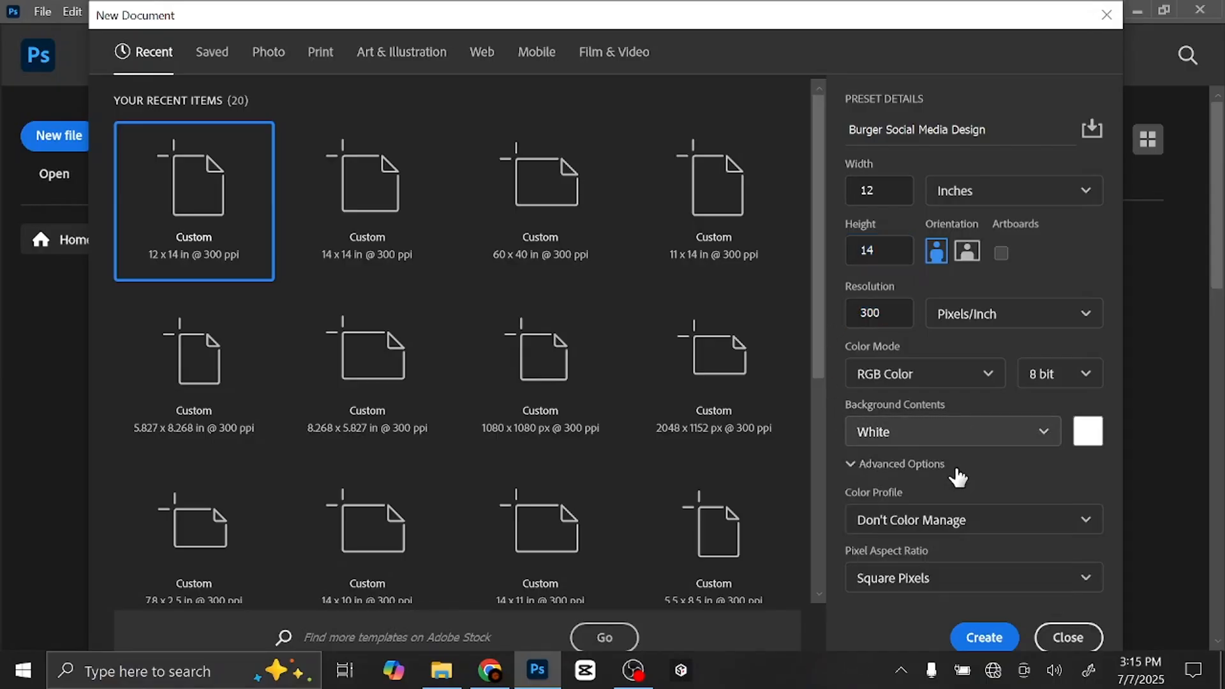
# - Create the document, fit it to the window, and add a Gradient Fill layer
pyautogui.click(983, 637)
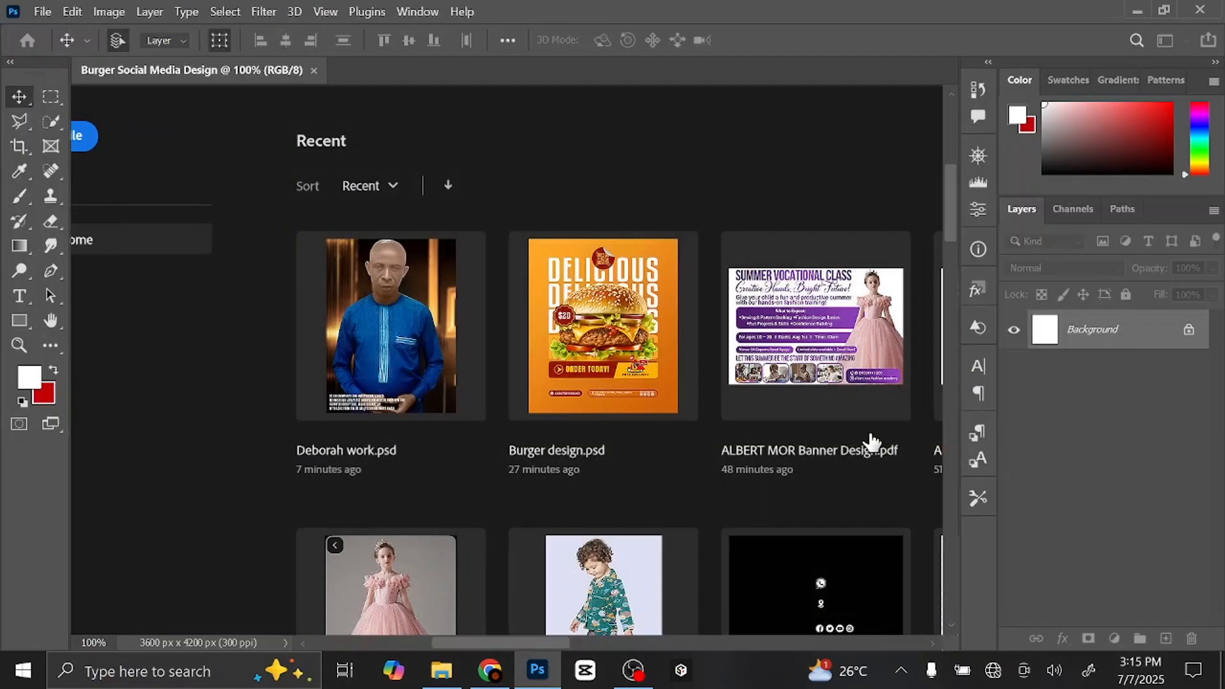
pyautogui.hotkey('ctrl', '0')
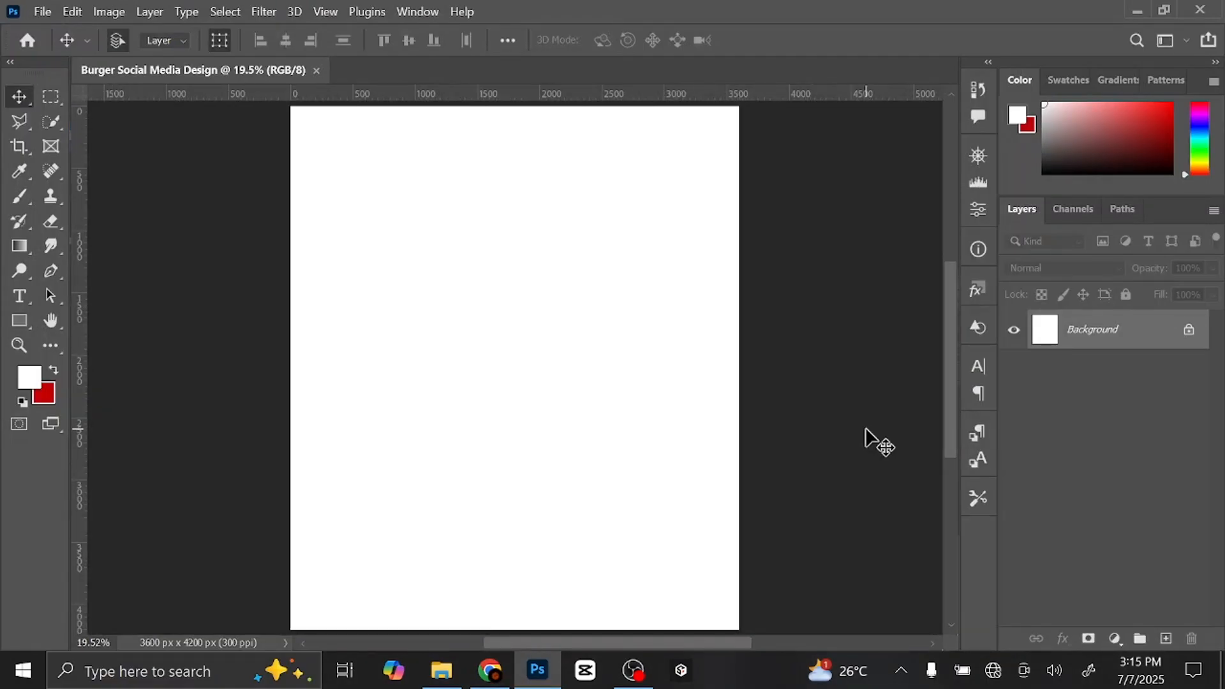
pyautogui.click(1115, 638)
pyautogui.click(1123, 313)
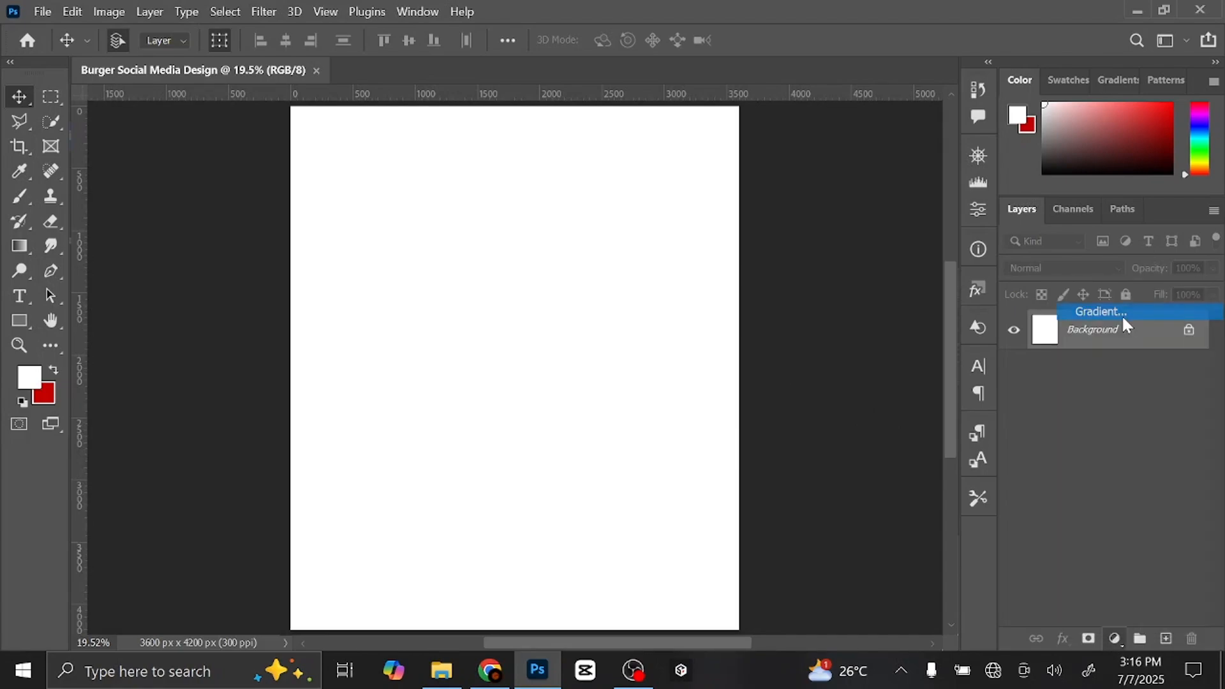
# - Apply the red-to-white preset from the Basics gradient group
pyautogui.moveTo(1053, 175); pyautogui.dragTo(919, 180)
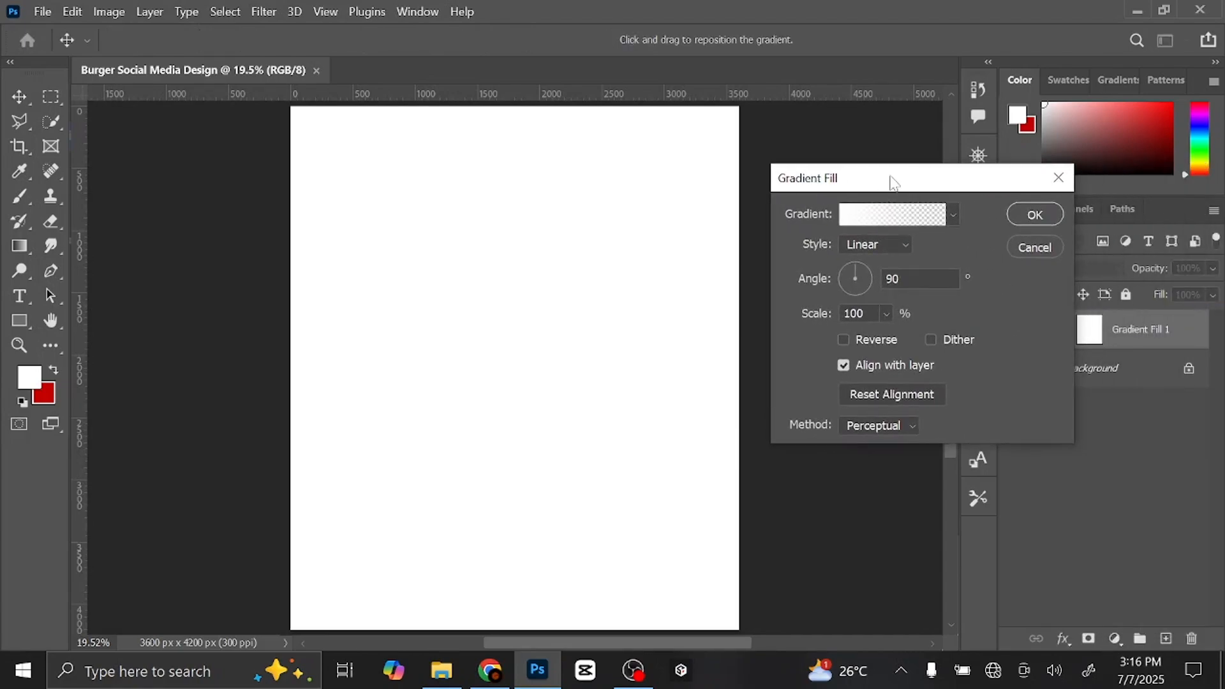
pyautogui.click(951, 214)
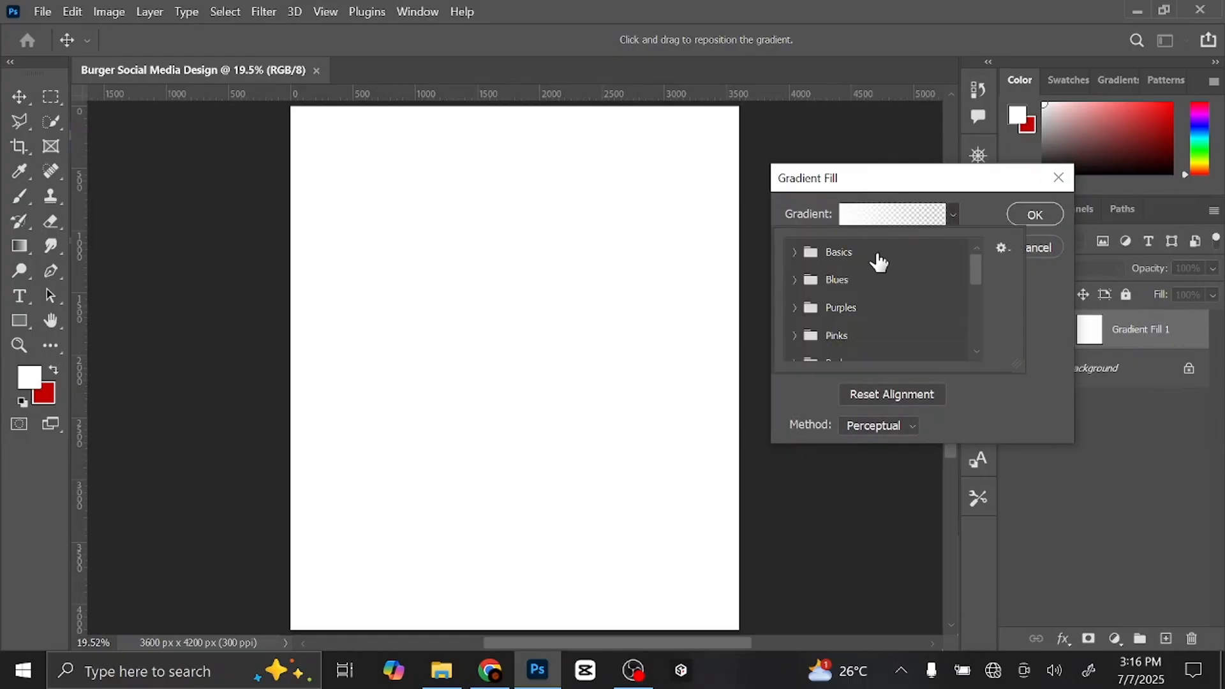
pyautogui.click(794, 252)
pyautogui.click(820, 281)
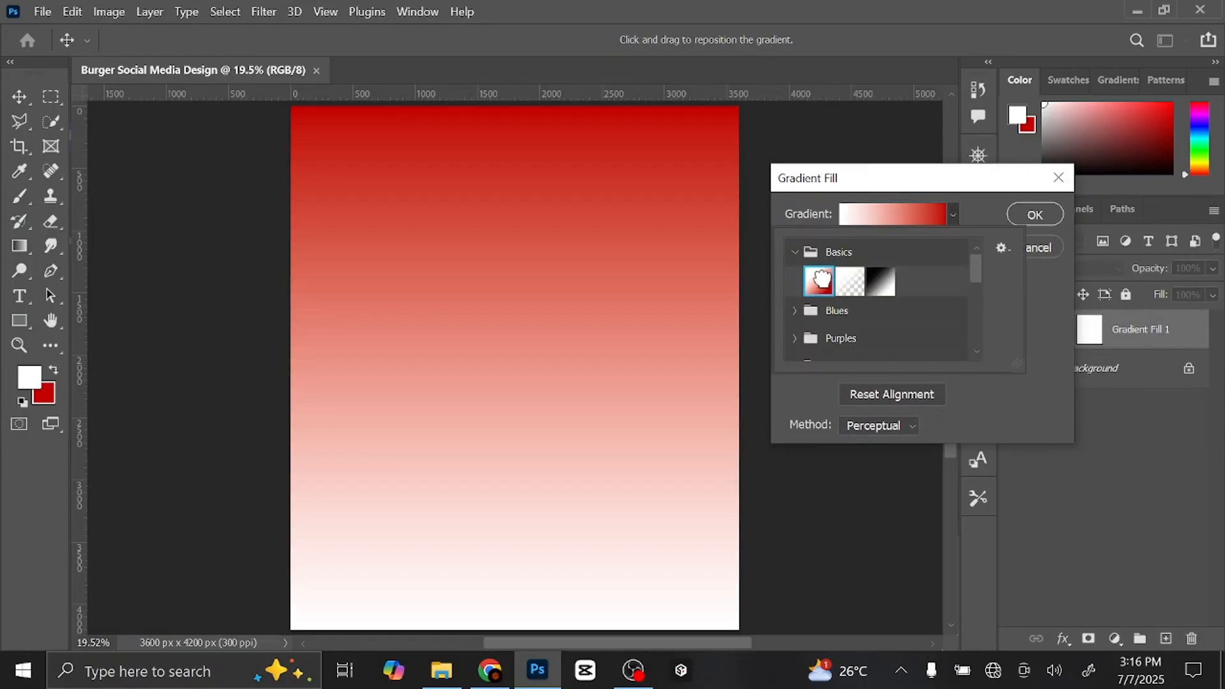
pyautogui.click(794, 253)
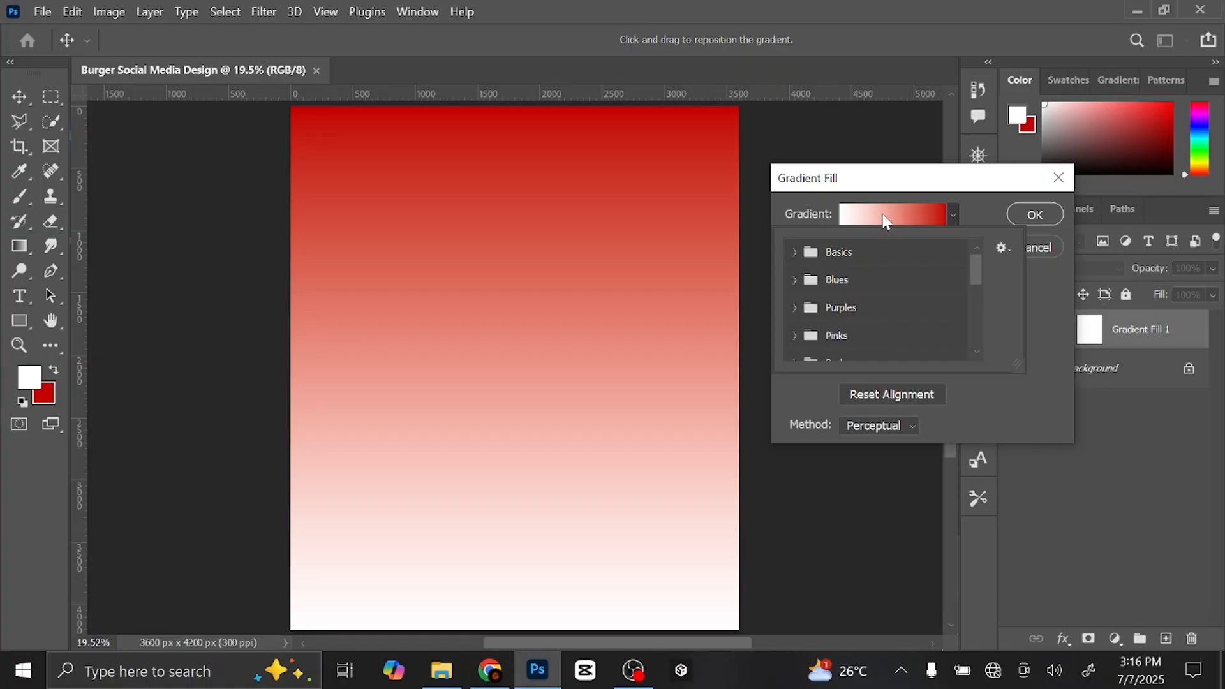
# - Change the gradient's left colour stop to golden yellow ffae00
pyautogui.click(884, 217)
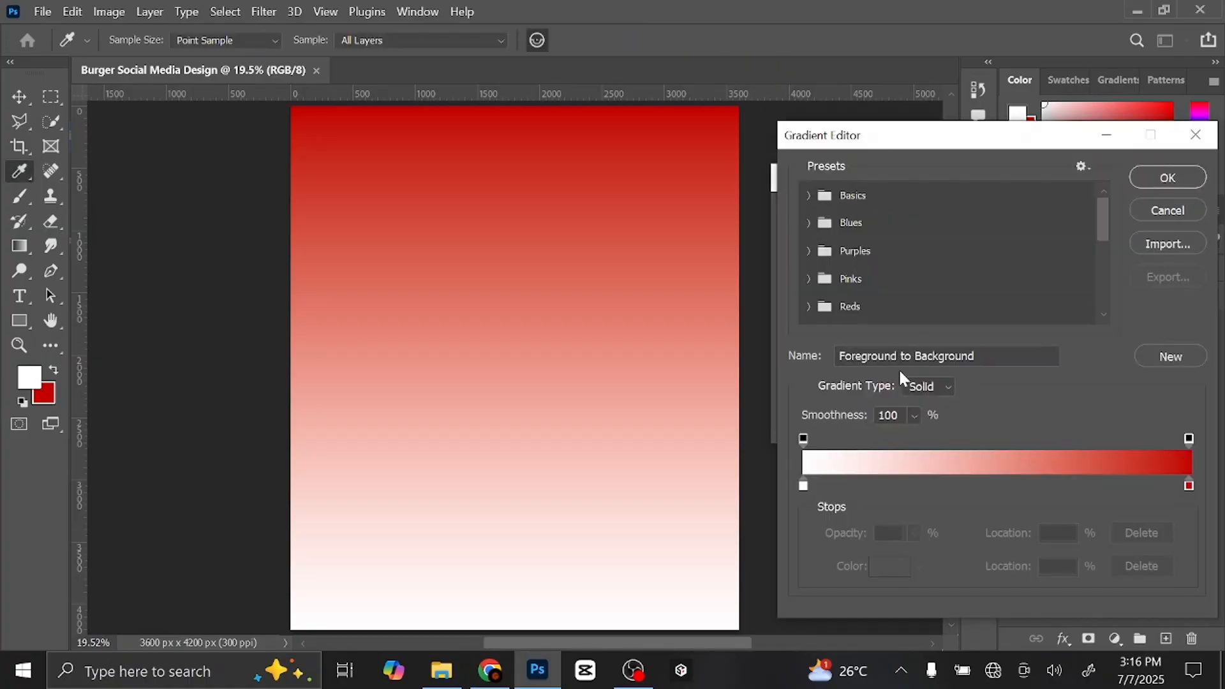
pyautogui.click(804, 486)
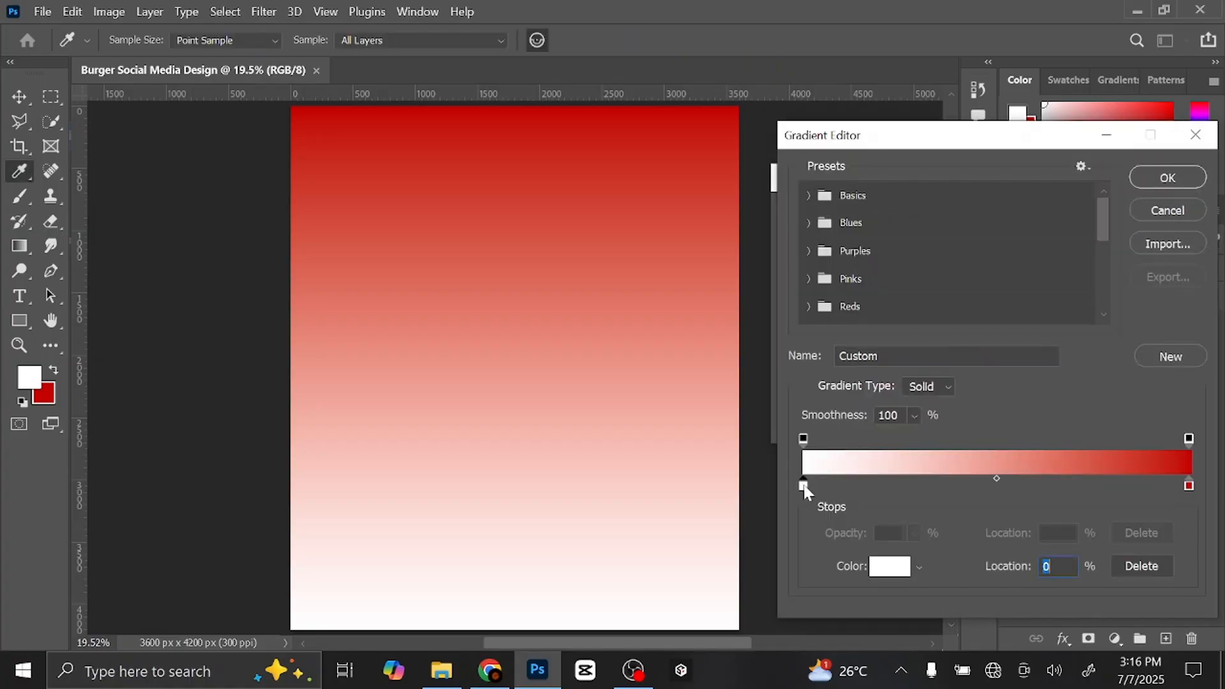
pyautogui.click(897, 565)
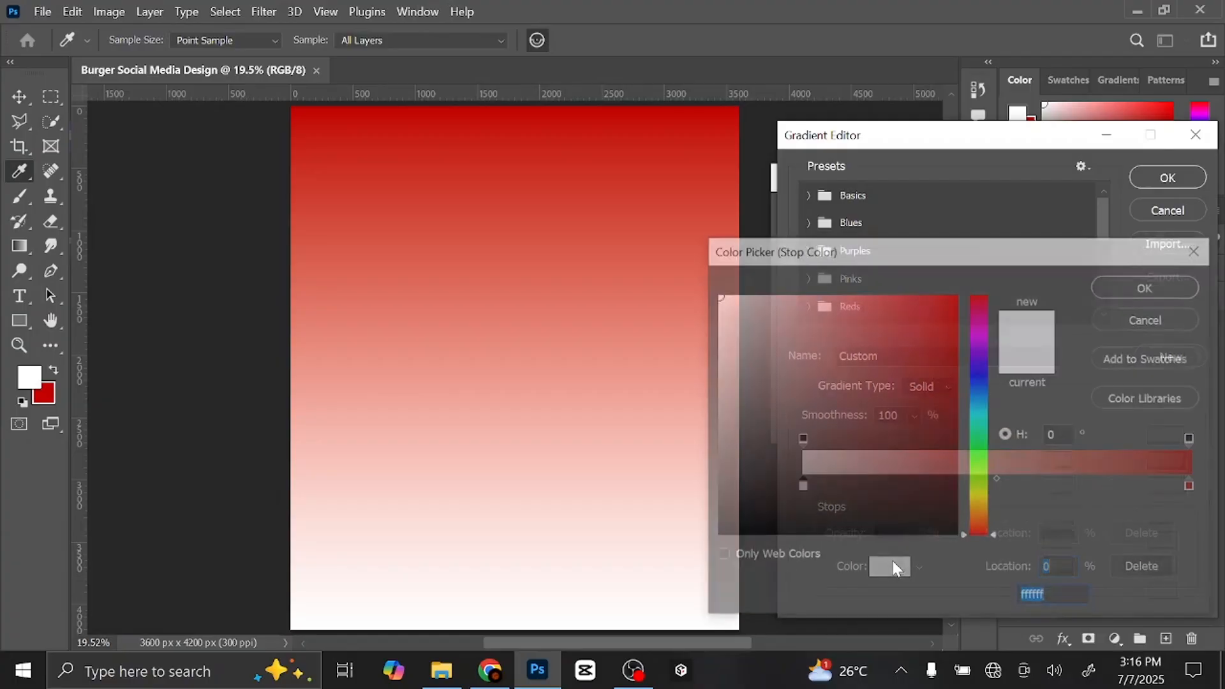
pyautogui.moveTo(878, 258); pyautogui.dragTo(924, 224)
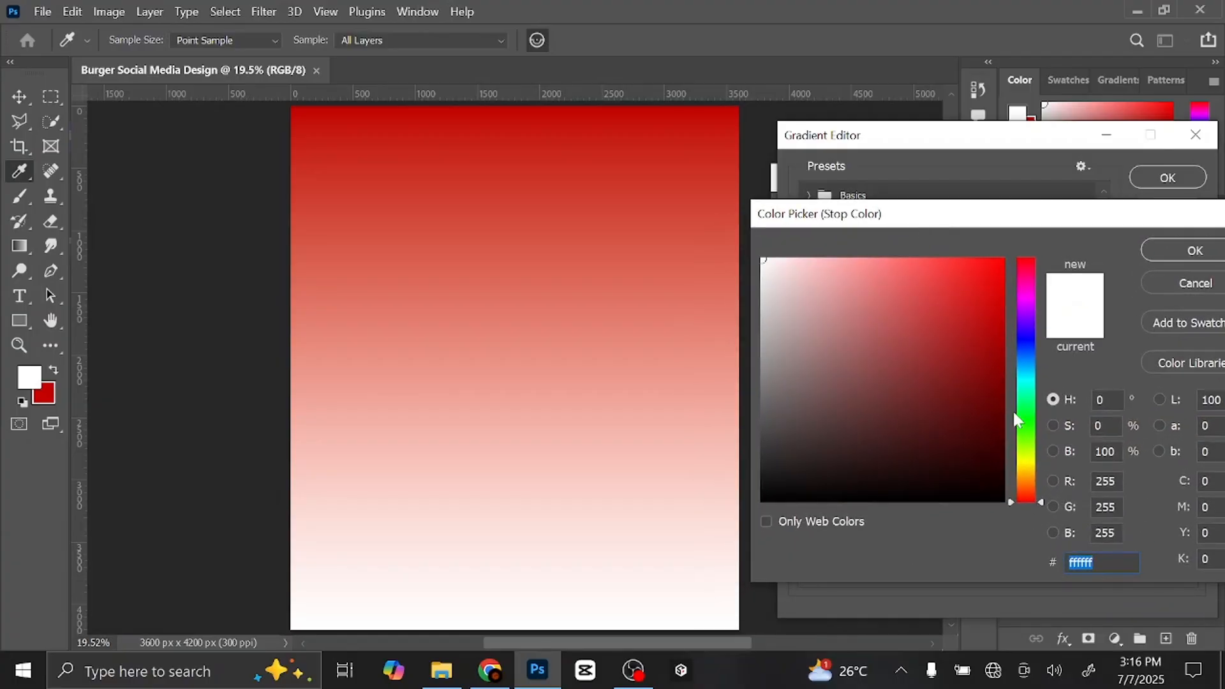
pyautogui.moveTo(1030, 497); pyautogui.dragTo(1028, 477)
pyautogui.moveTo(982, 291); pyautogui.dragTo(1020, 227)
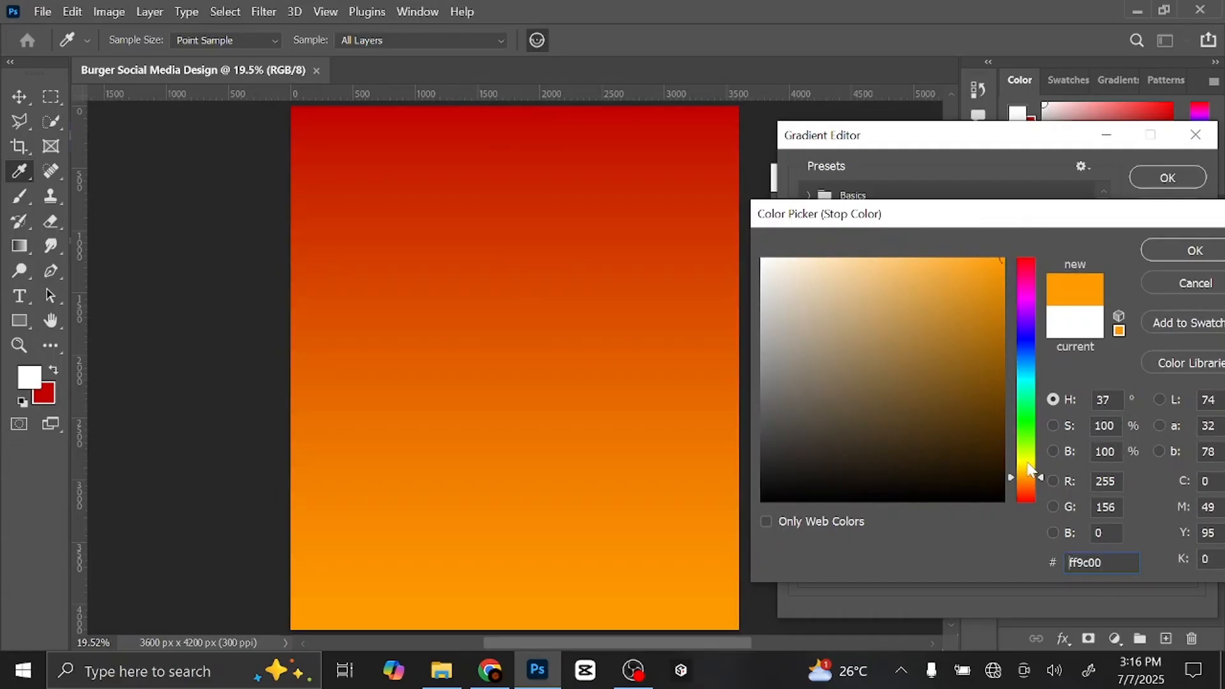
pyautogui.moveTo(1028, 474); pyautogui.dragTo(1027, 471)
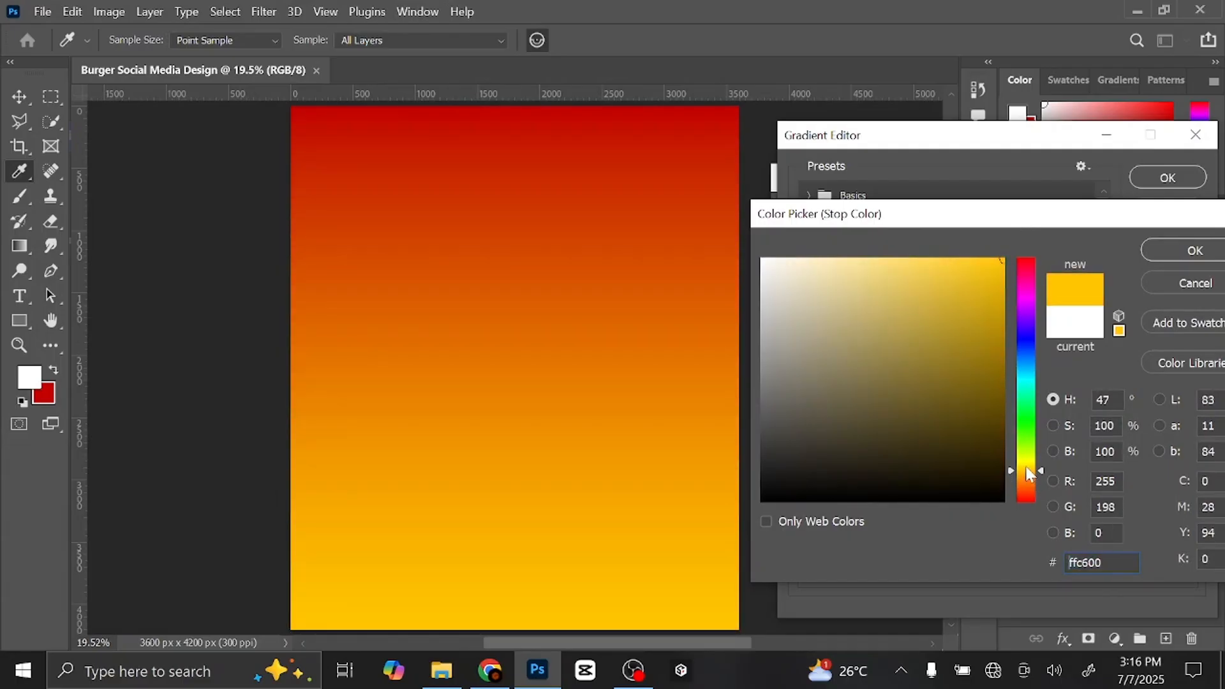
pyautogui.moveTo(1027, 476); pyautogui.dragTo(1028, 474)
pyautogui.click(1028, 256)
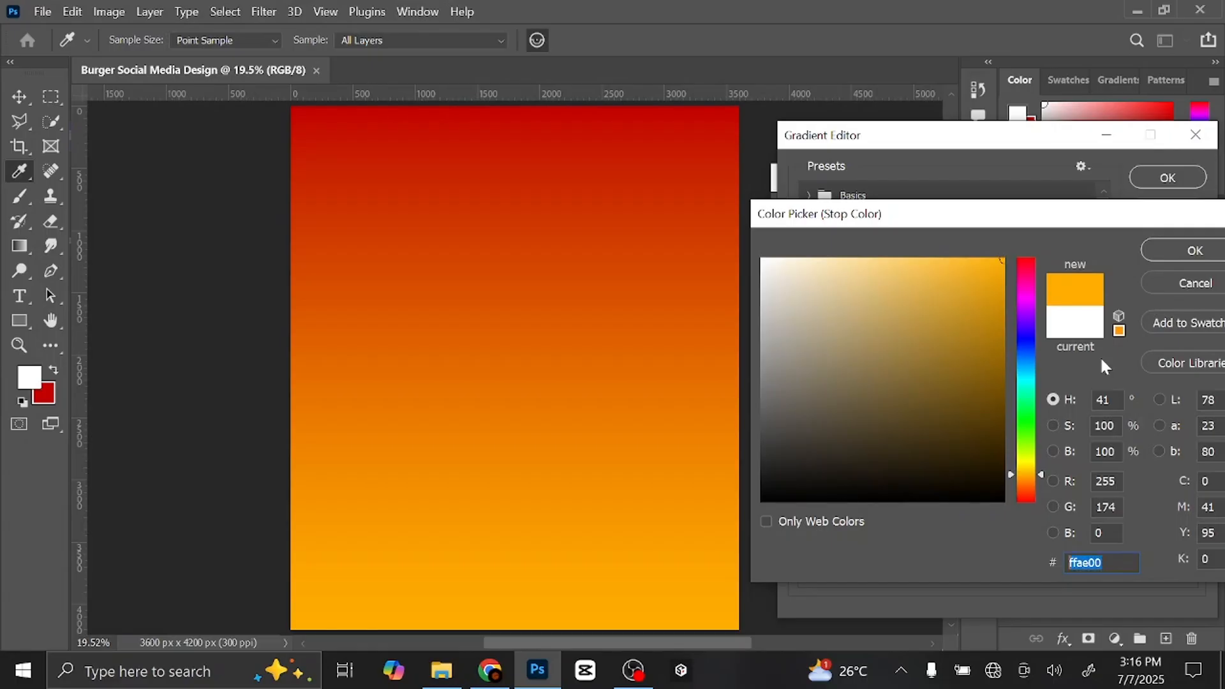
pyautogui.click(1188, 250)
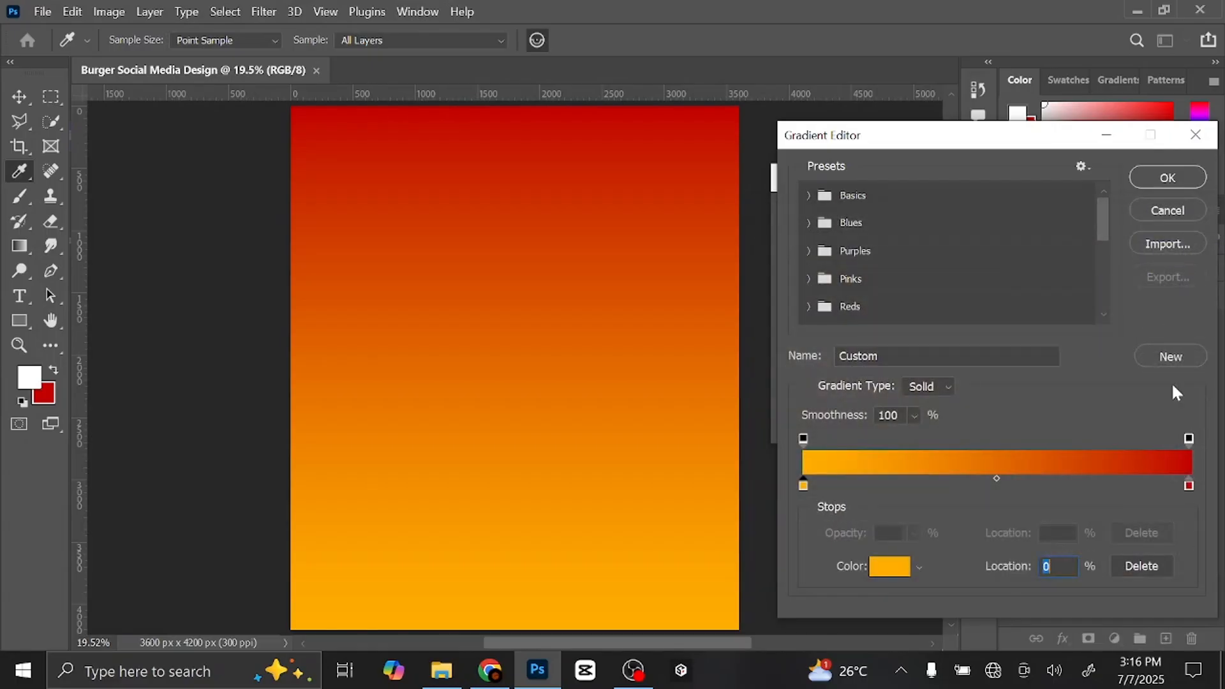
# - Set the right stop to orange ff7e00 and apply the gradient at a -45° angle
pyautogui.click(1189, 487)
pyautogui.click(889, 566)
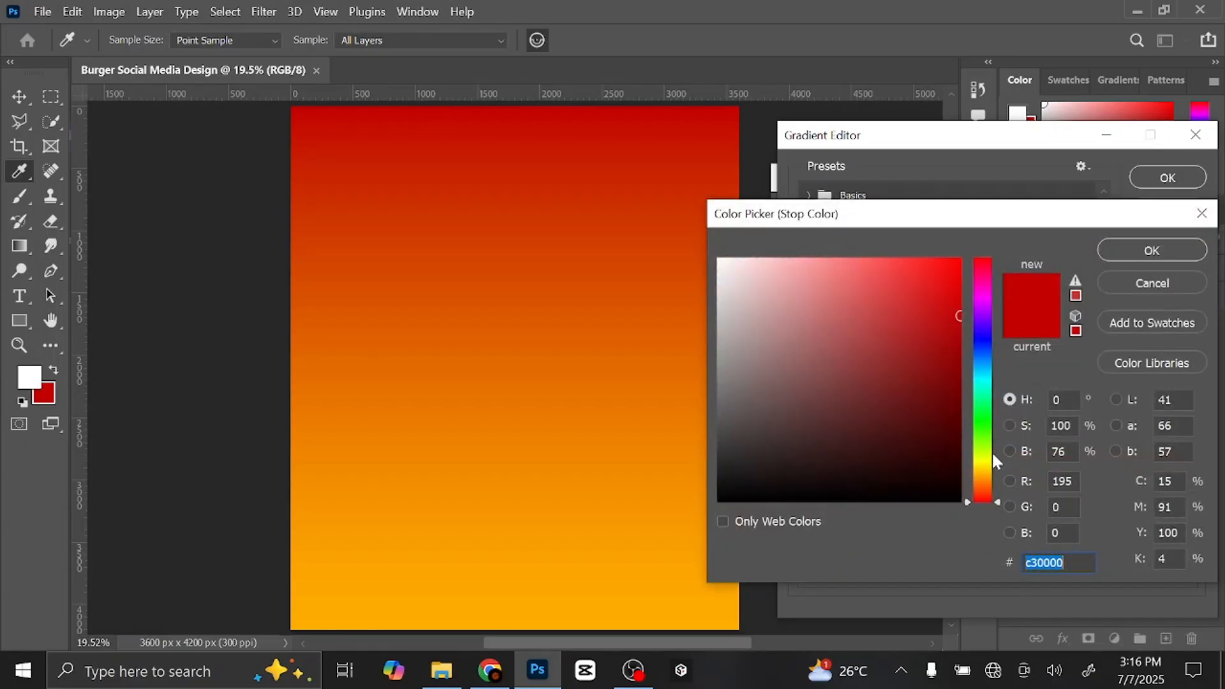
pyautogui.moveTo(985, 487); pyautogui.dragTo(985, 482)
pyautogui.moveTo(952, 272); pyautogui.dragTo(966, 254)
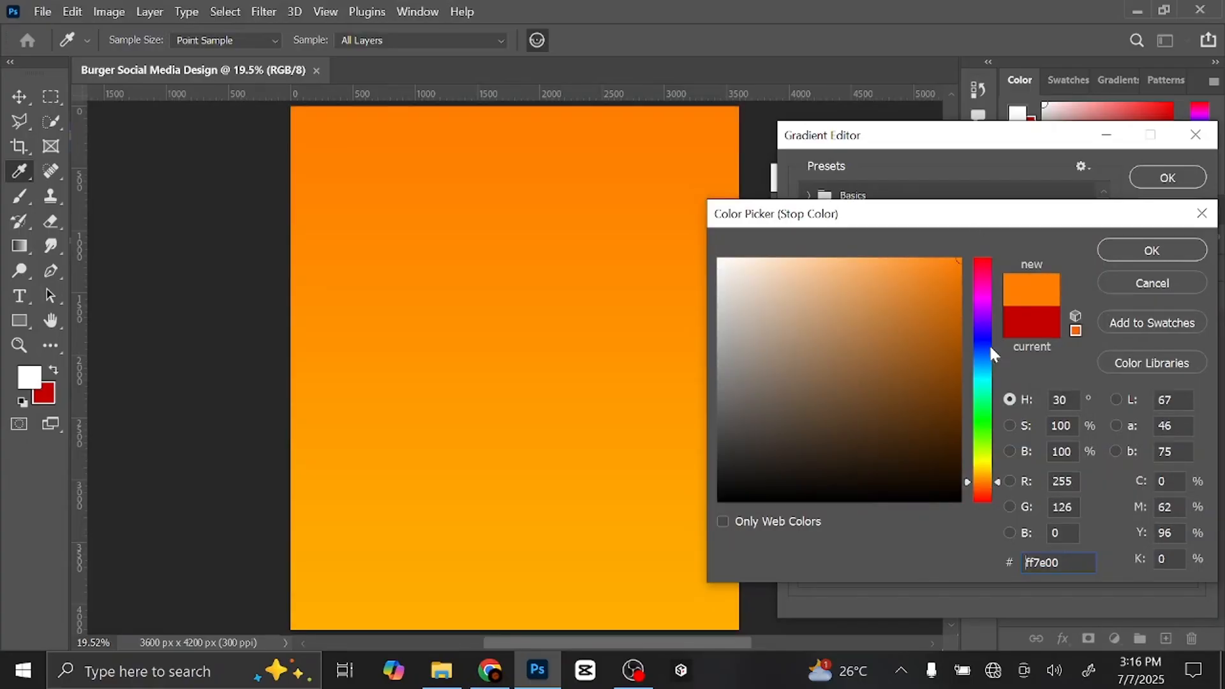
pyautogui.click(1149, 252)
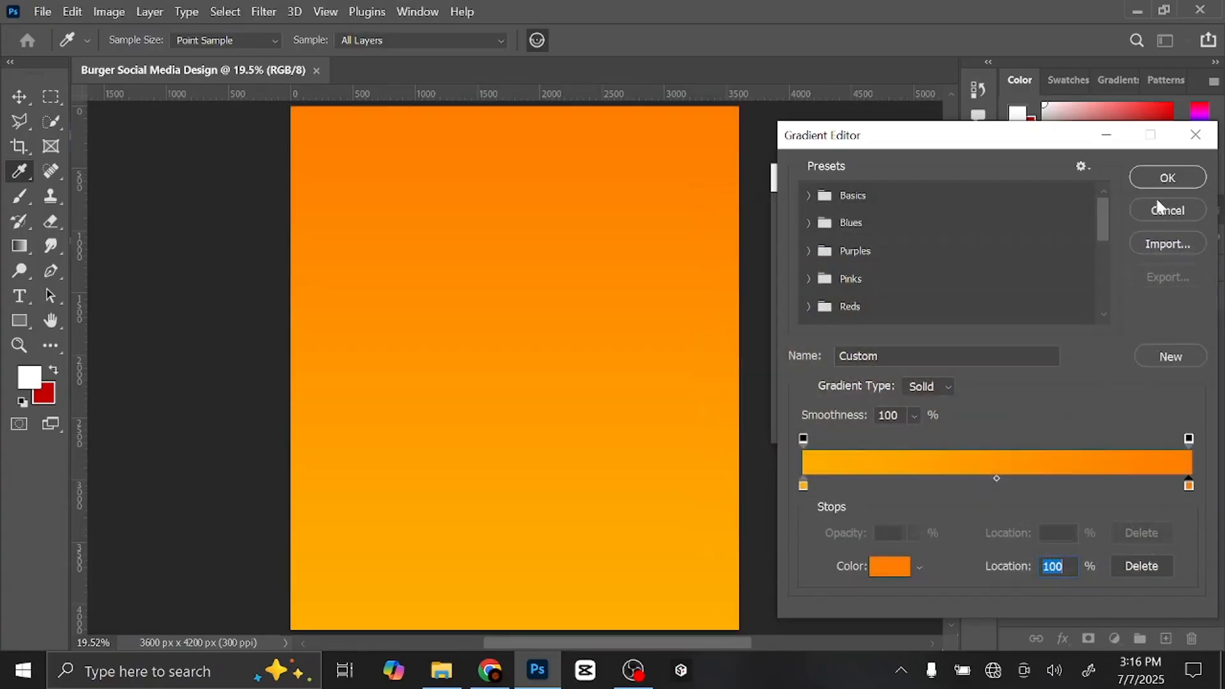
pyautogui.click(1156, 178)
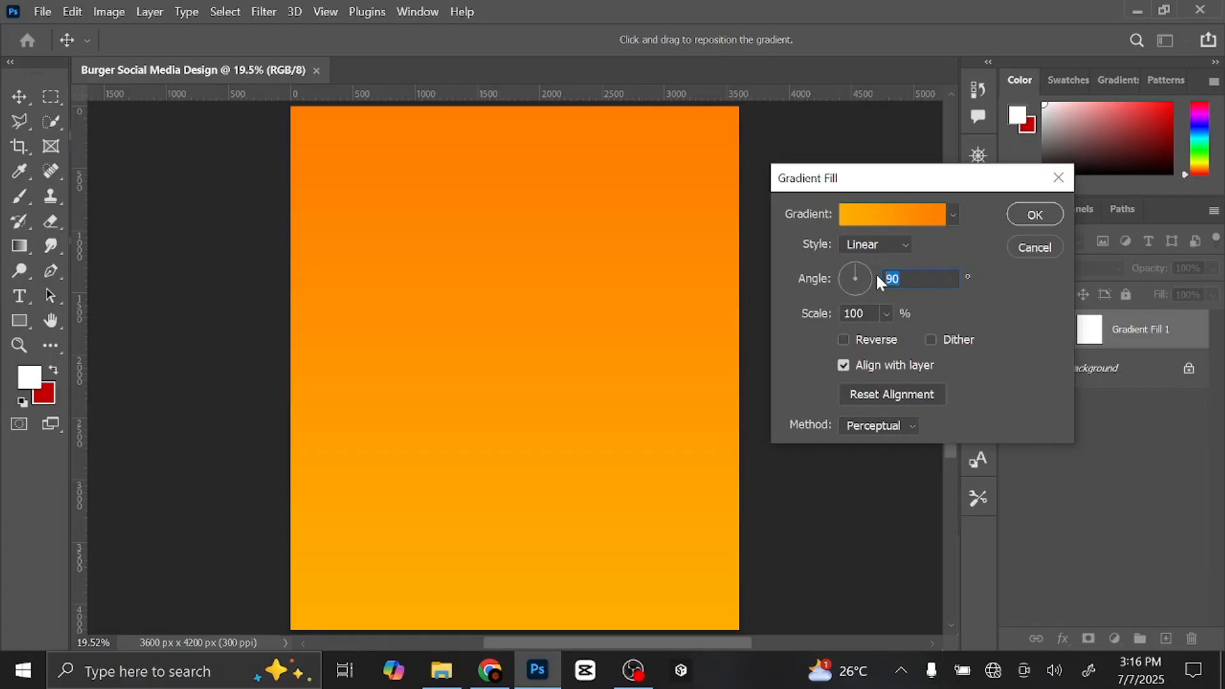
pyautogui.write('-45')
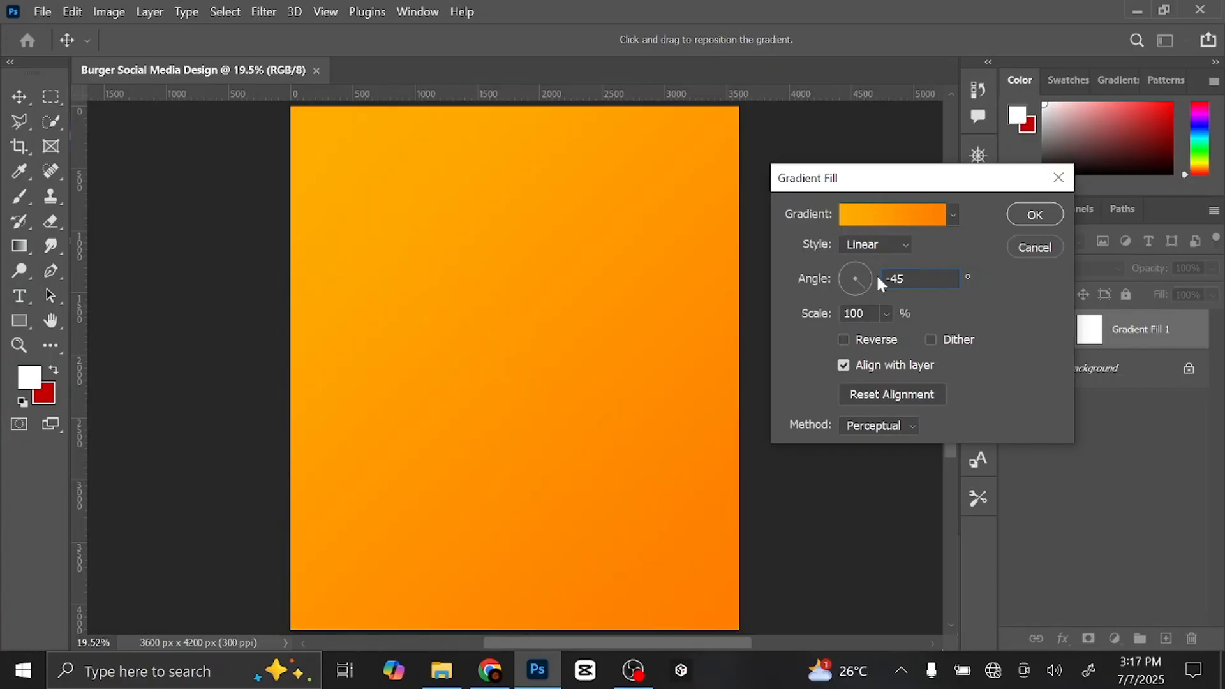
pyautogui.click(1035, 217)
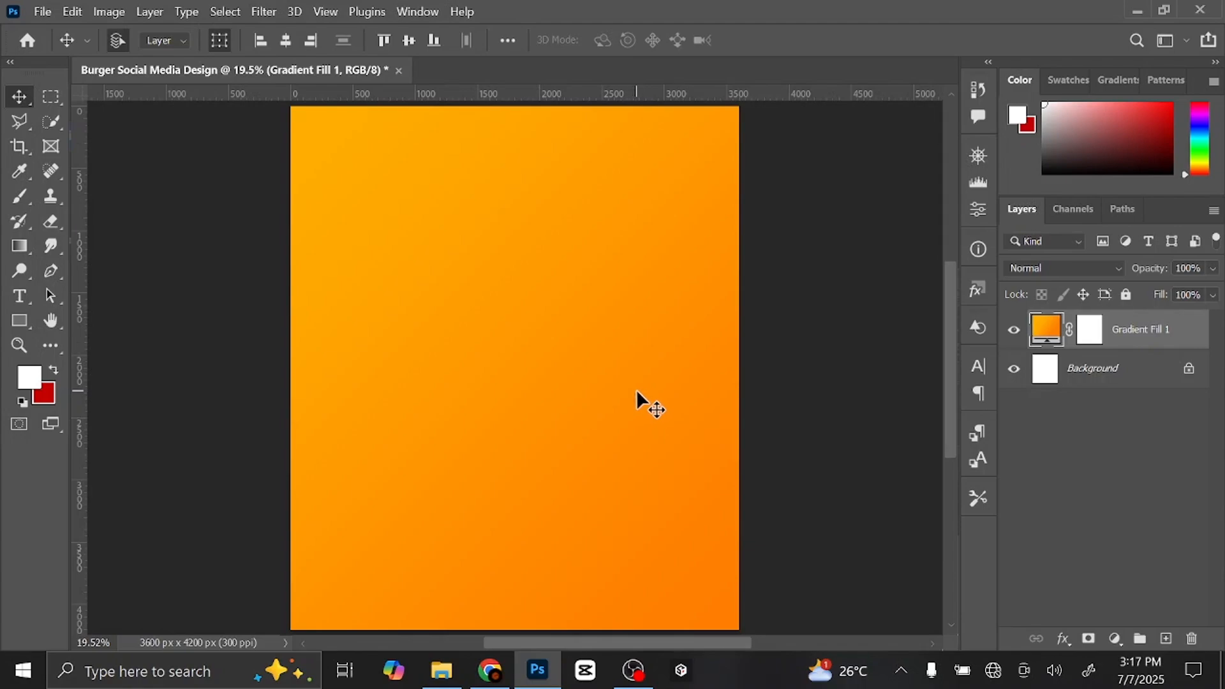
# - Add a new layer and set the horizontal text colour to white ffffff
pyautogui.click(1168, 639)
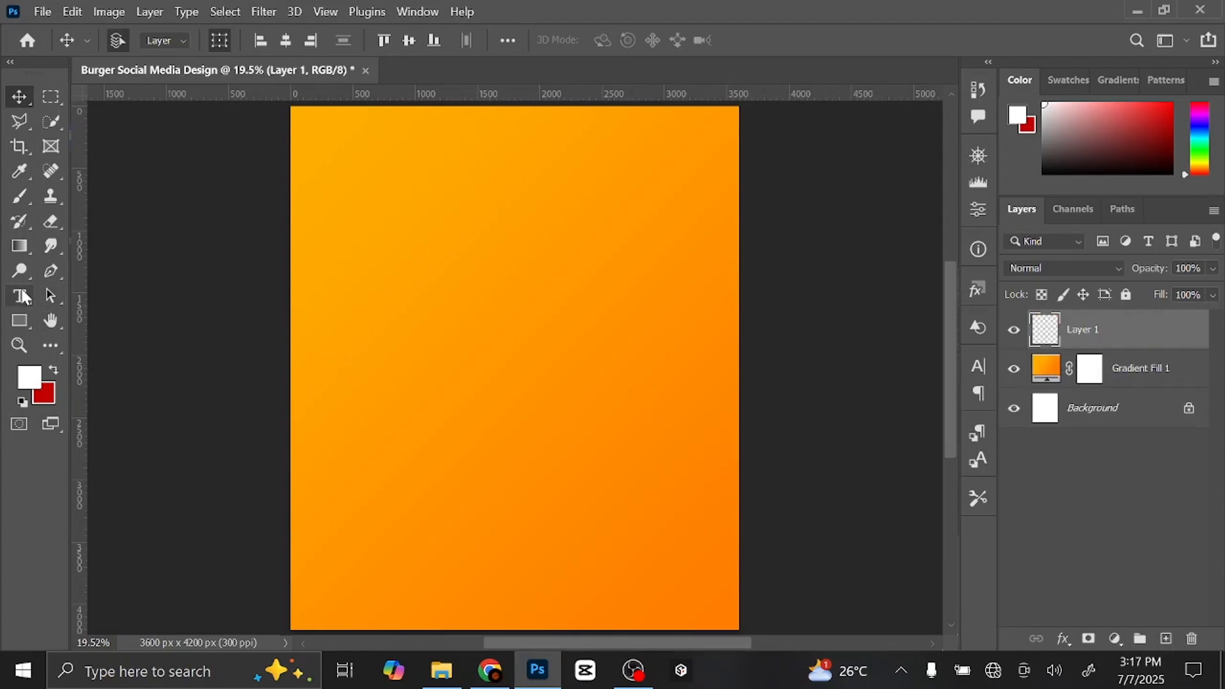
pyautogui.moveTo(21, 297); pyautogui.dragTo(97, 289)
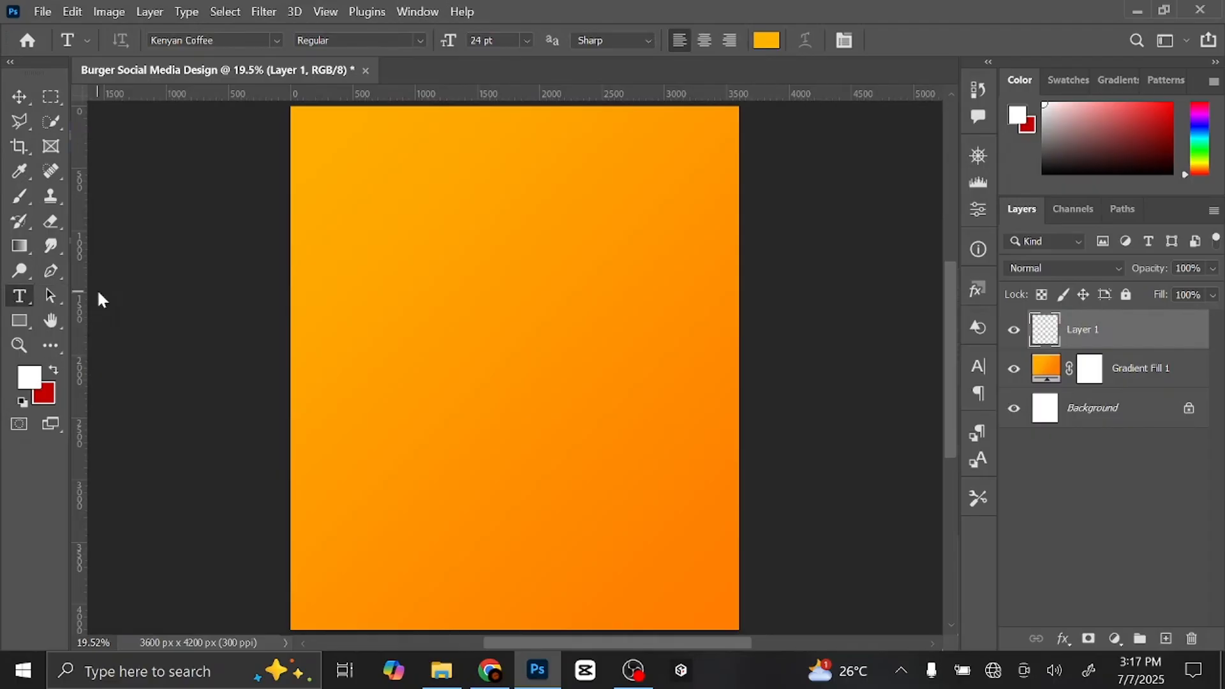
pyautogui.click(768, 42)
pyautogui.write('ffffff')
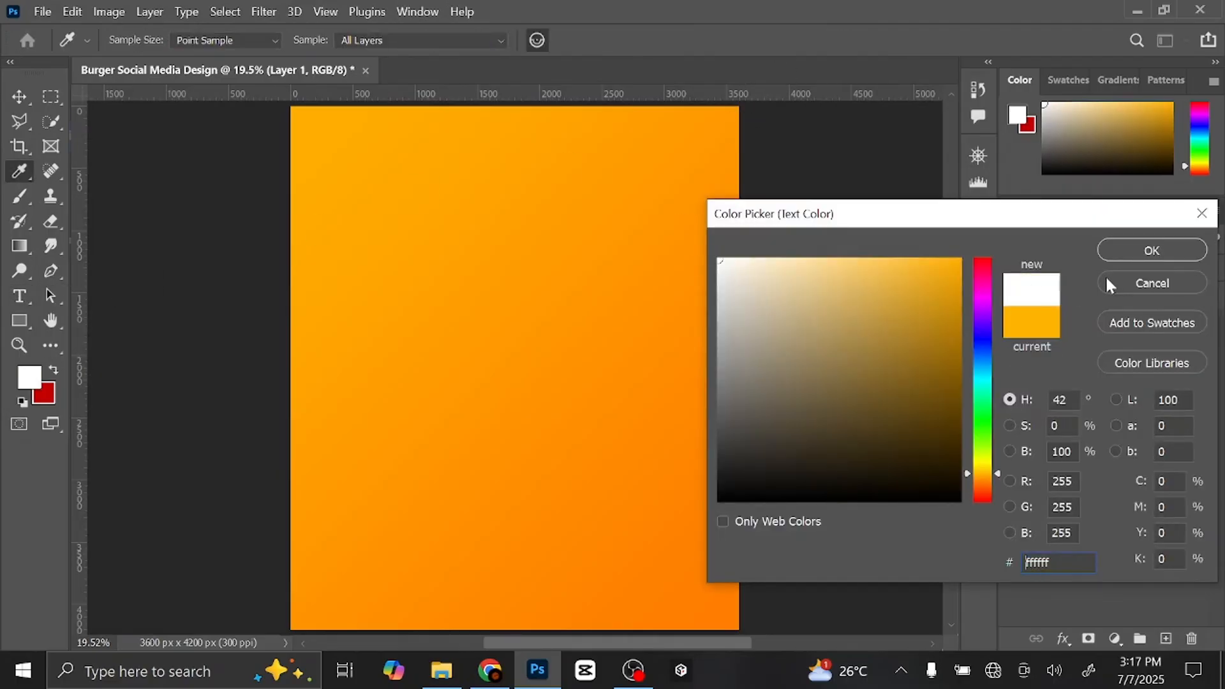
pyautogui.click(1119, 252)
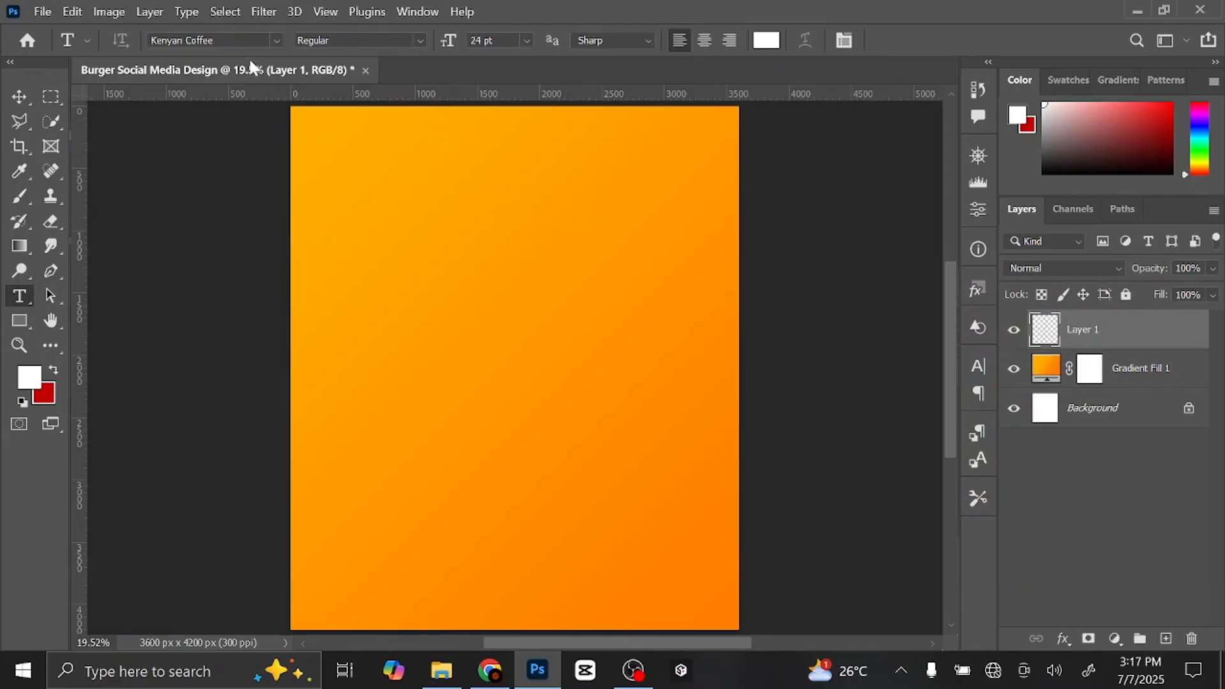
# - Type DELICIOUS in Kenyan Coffee Regular near the poster's upper left
pyautogui.click(196, 40)
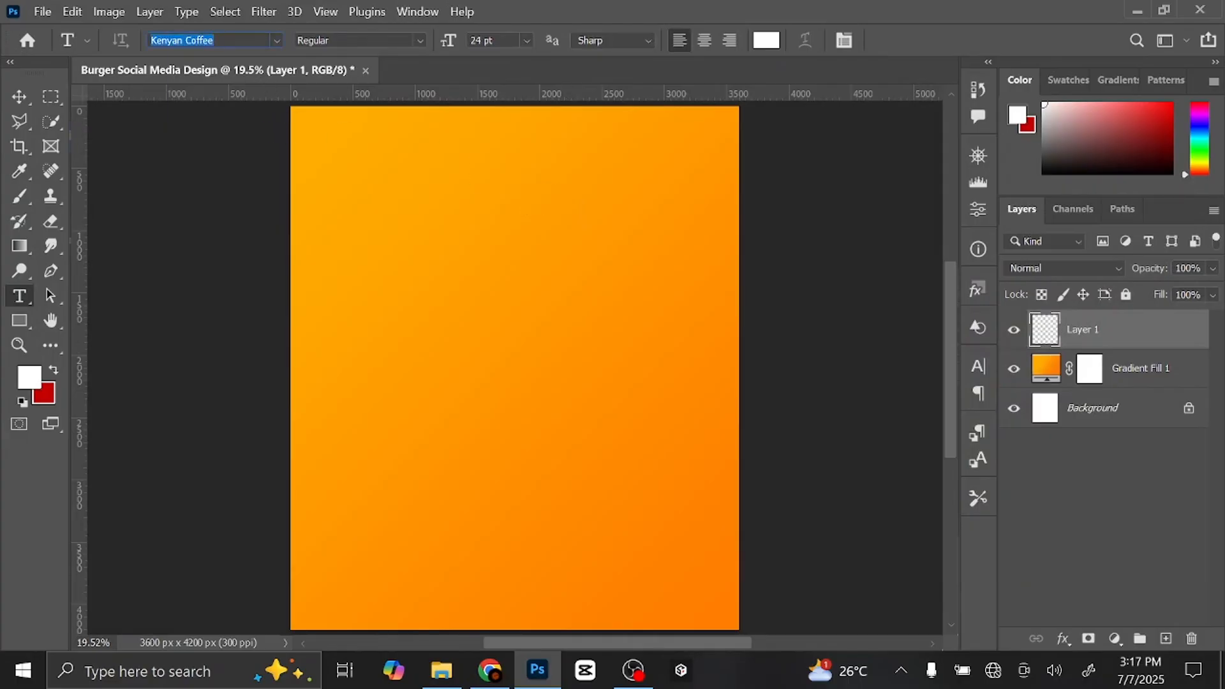
pyautogui.write('keny')
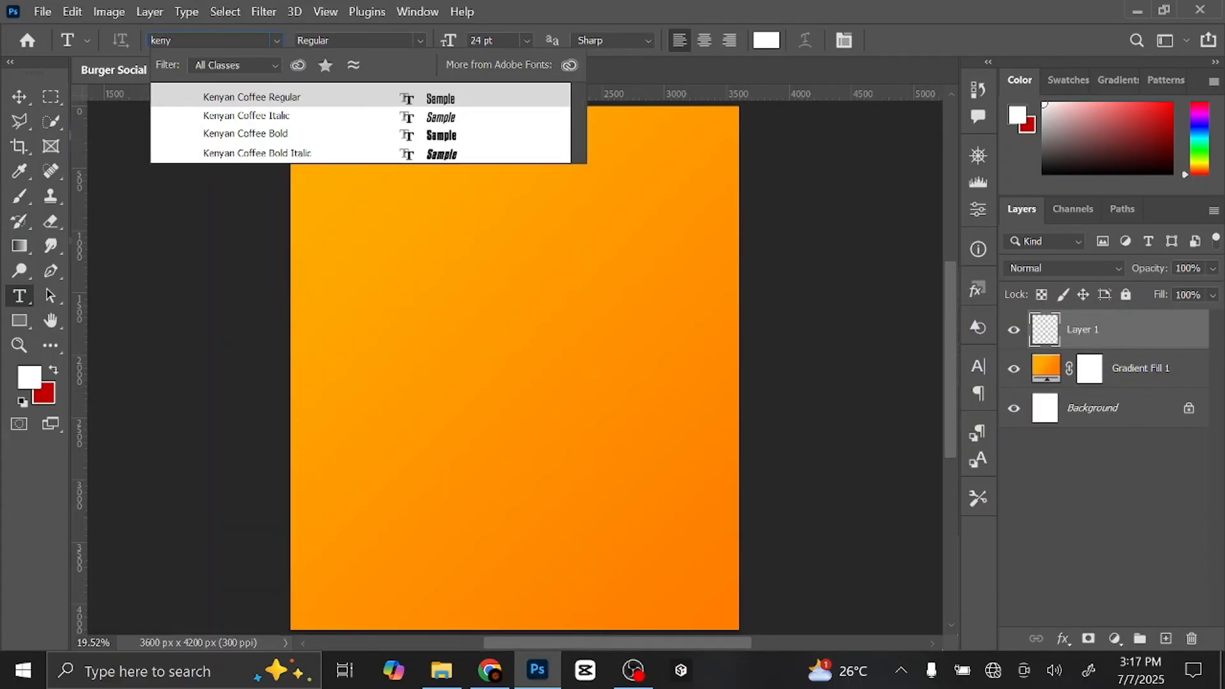
pyautogui.click(261, 96)
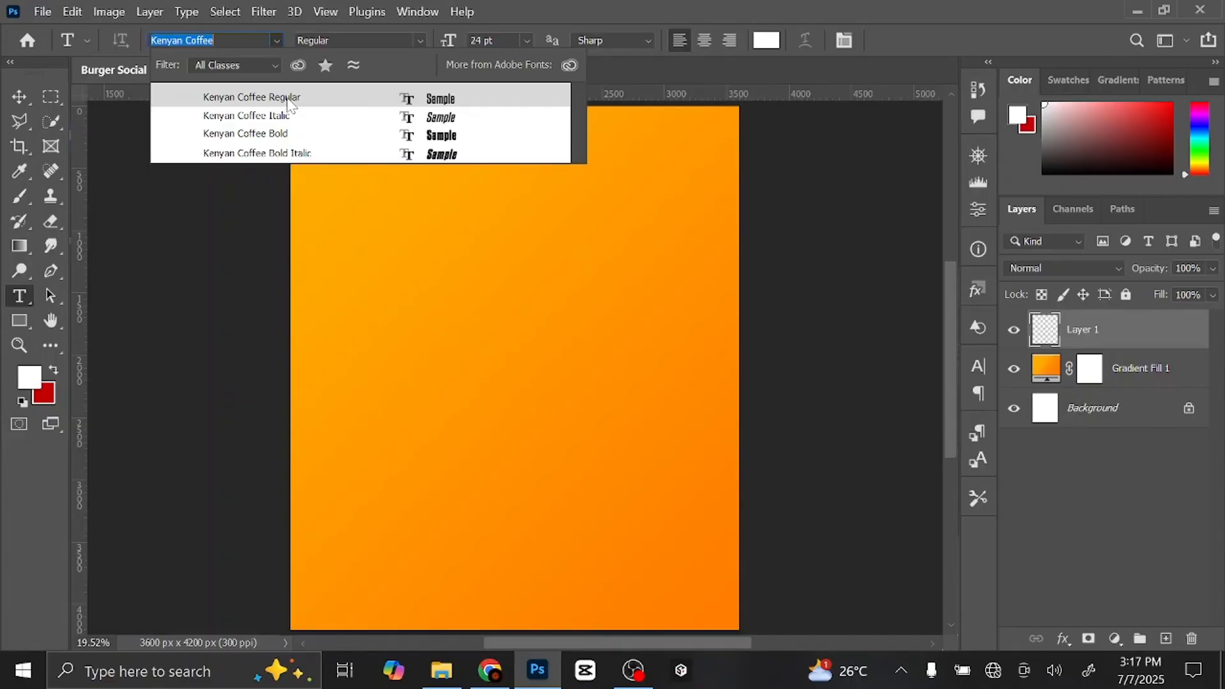
pyautogui.click(365, 219)
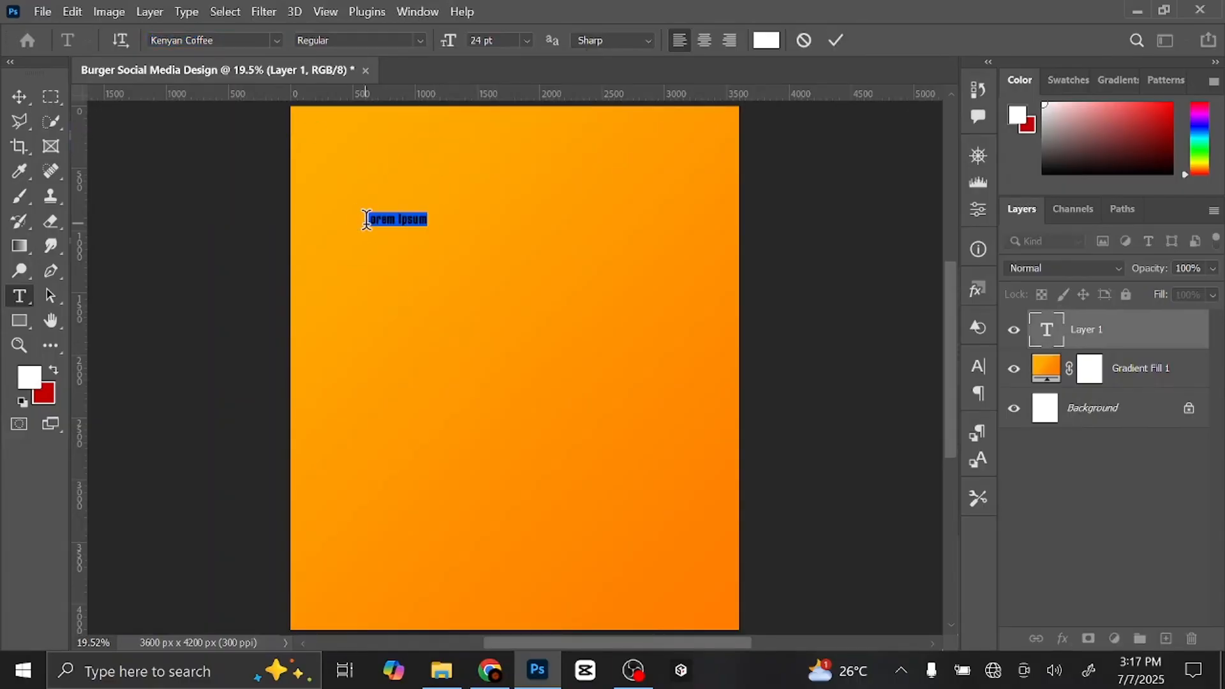
pyautogui.write('DELICIOUS')
pyautogui.click(23, 95)
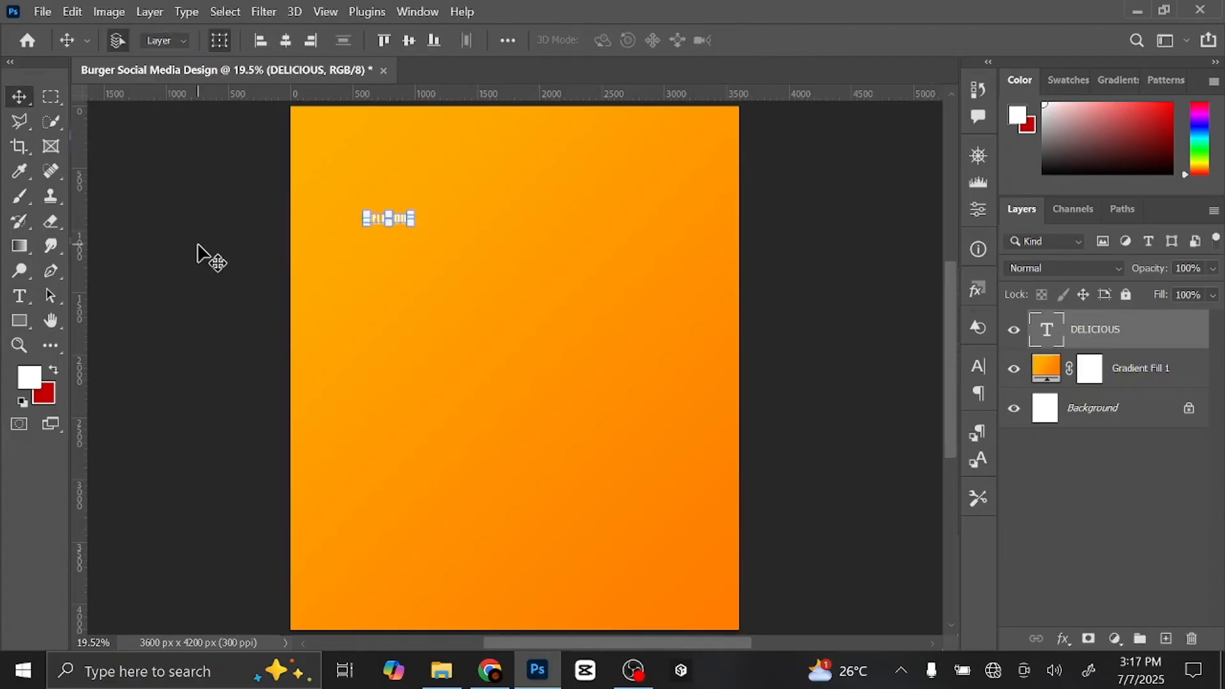
# - Scale DELICIOUS up so it spans most of the poster width
pyautogui.hotkey('ctrl', 't')
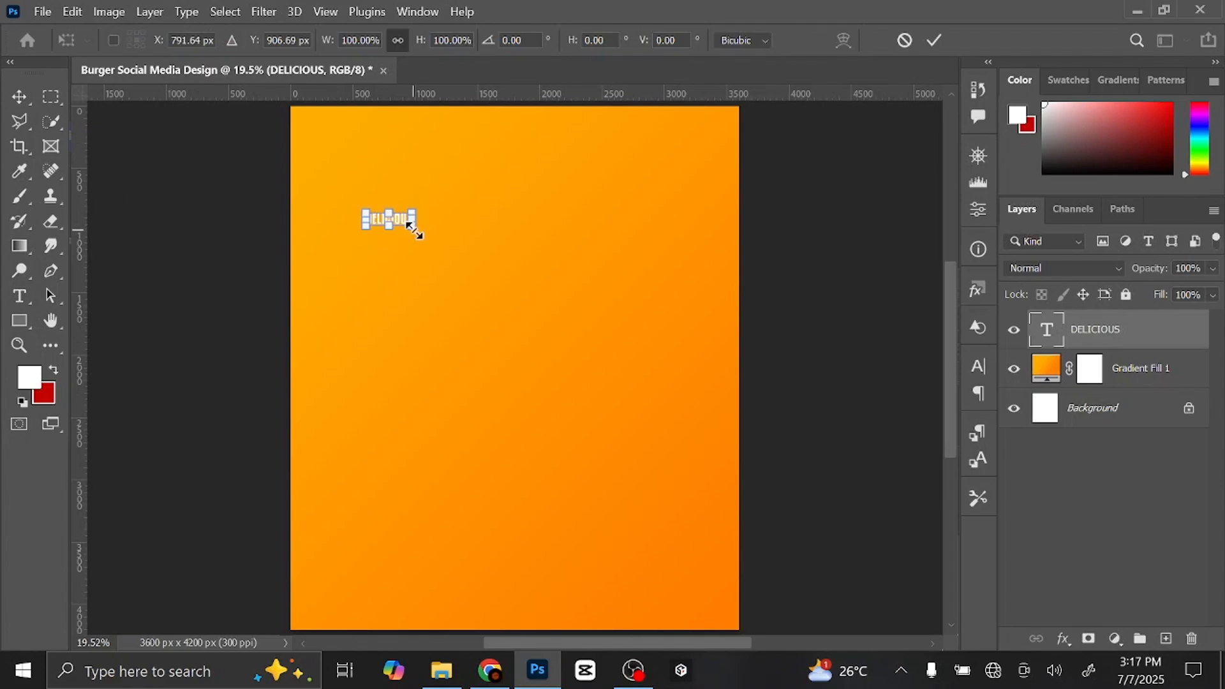
pyautogui.moveTo(414, 227); pyautogui.dragTo(657, 384)
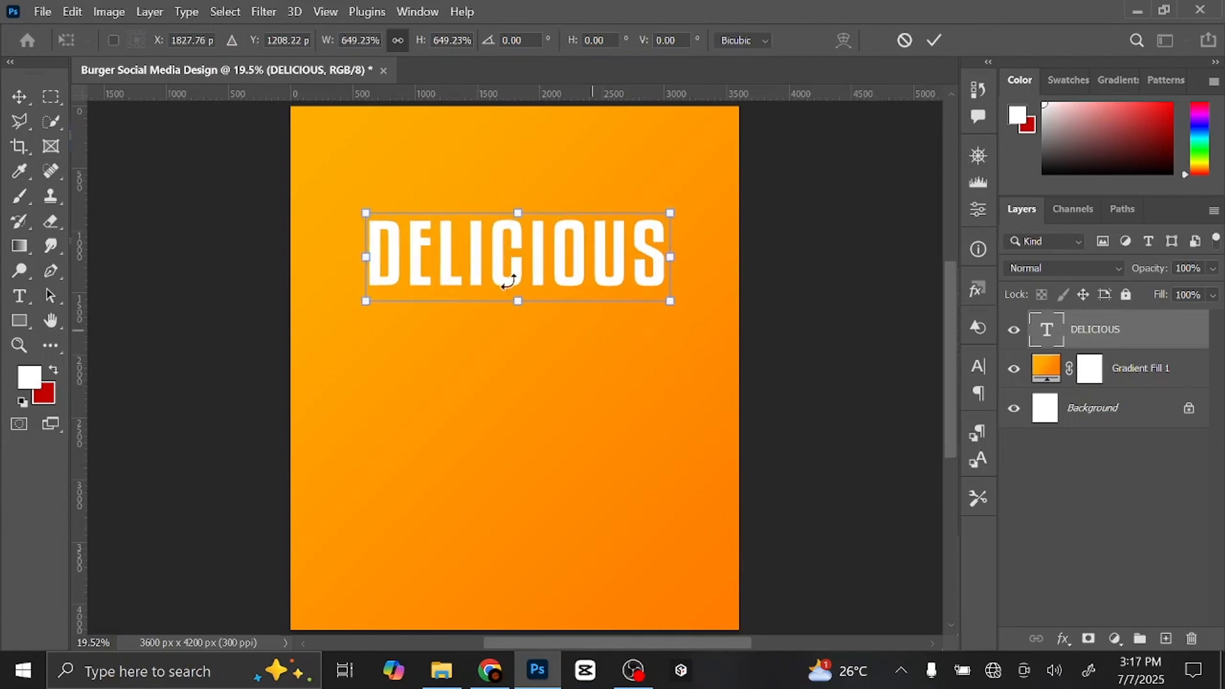
pyautogui.moveTo(368, 213); pyautogui.dragTo(324, 165)
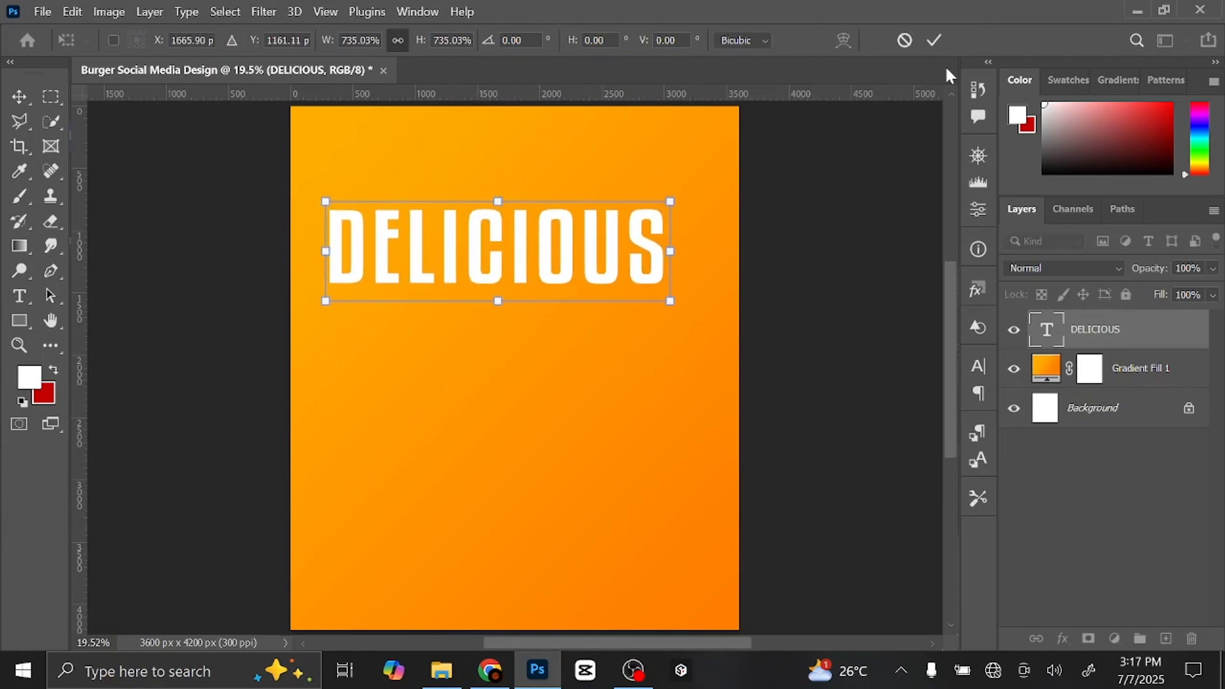
pyautogui.click(934, 40)
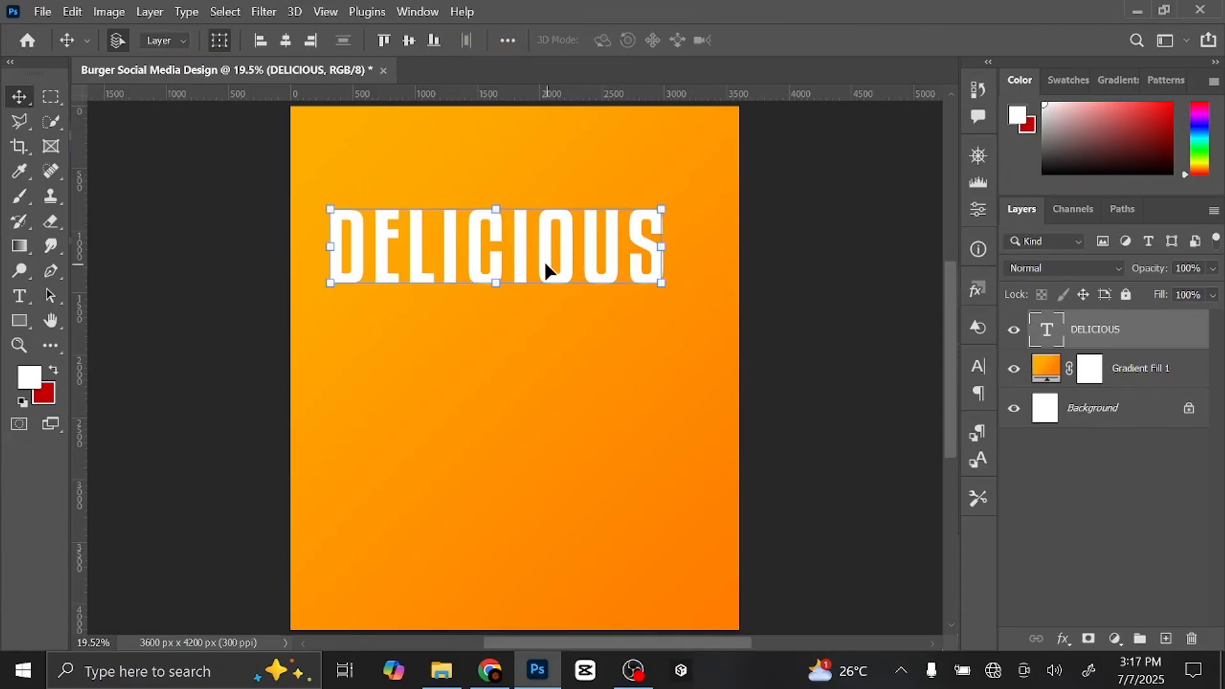
# - Set DELICIOUS letter tracking to -20 and centre it horizontally
pyautogui.press('t')
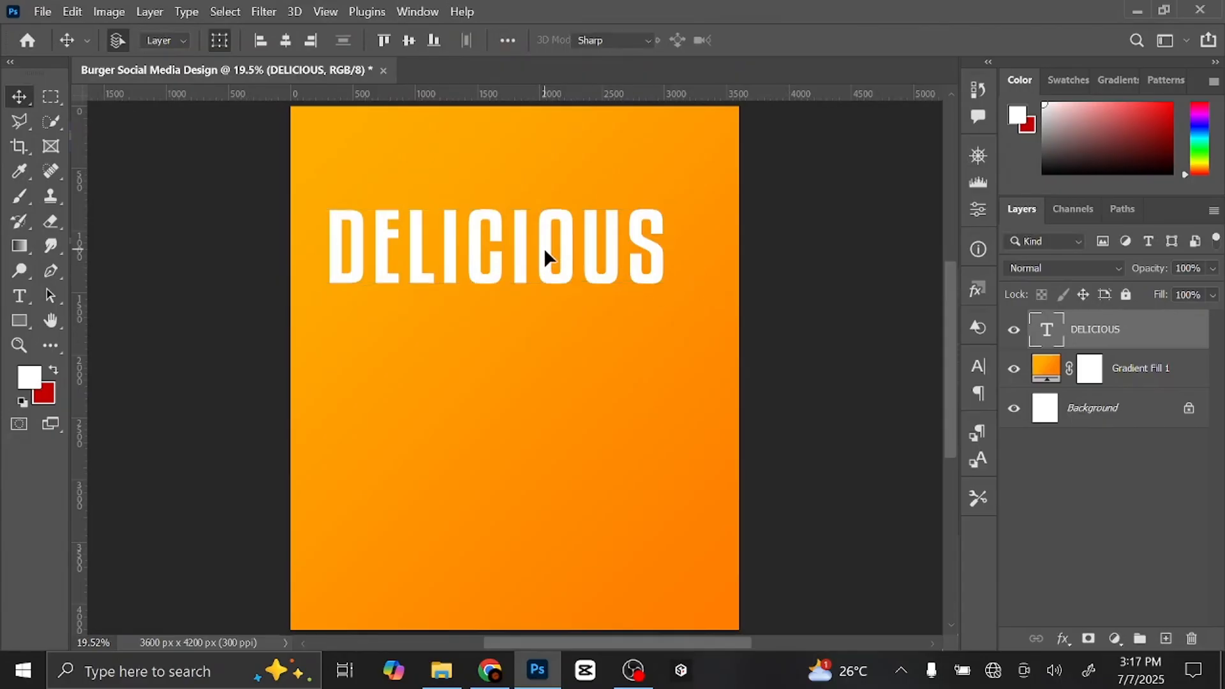
pyautogui.doubleClick(544, 255)
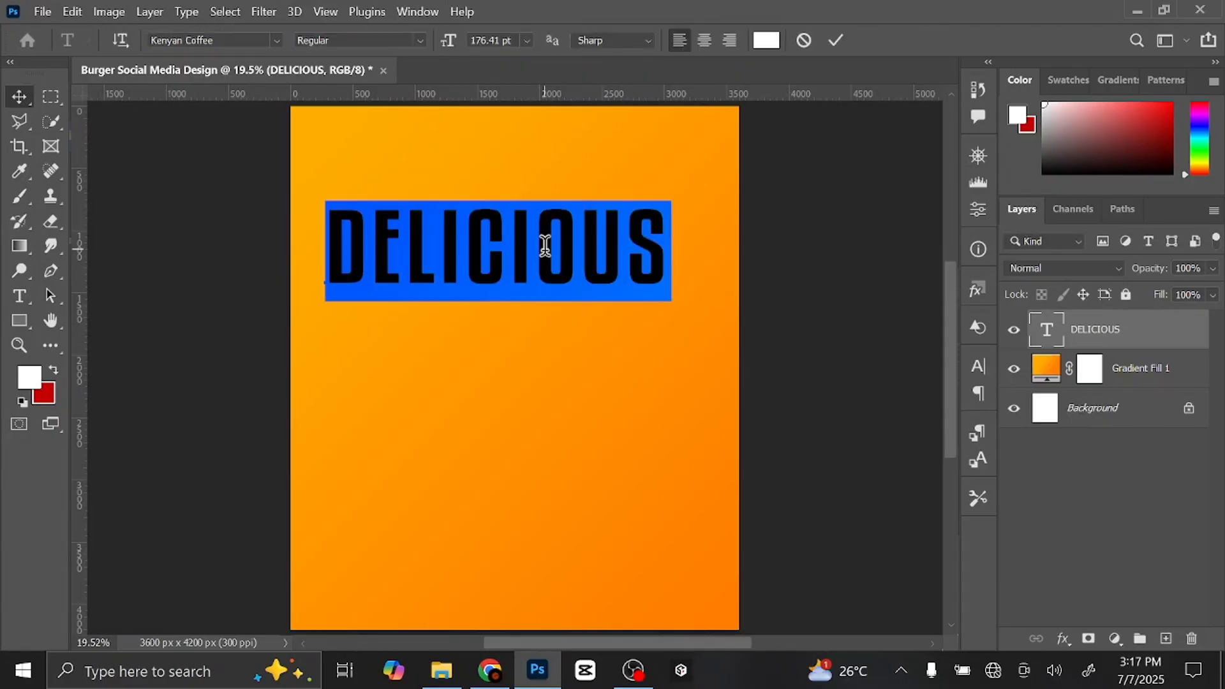
pyautogui.click(978, 364)
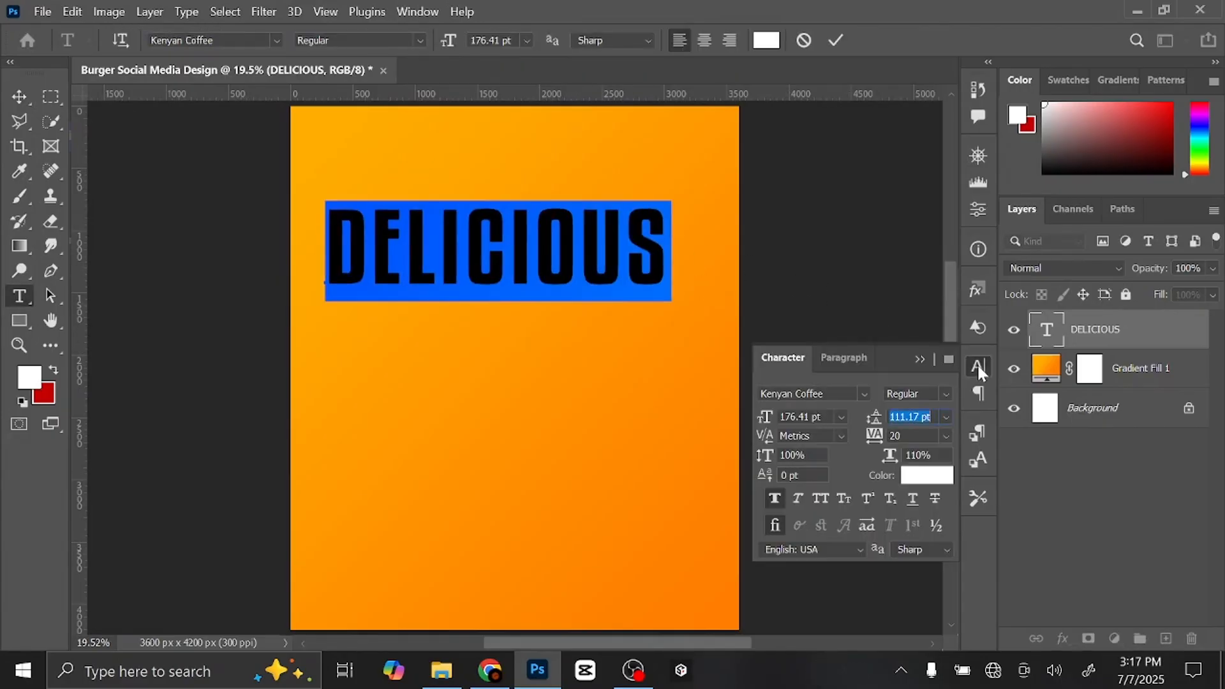
pyautogui.moveTo(883, 447); pyautogui.dragTo(880, 440)
pyautogui.click(880, 443)
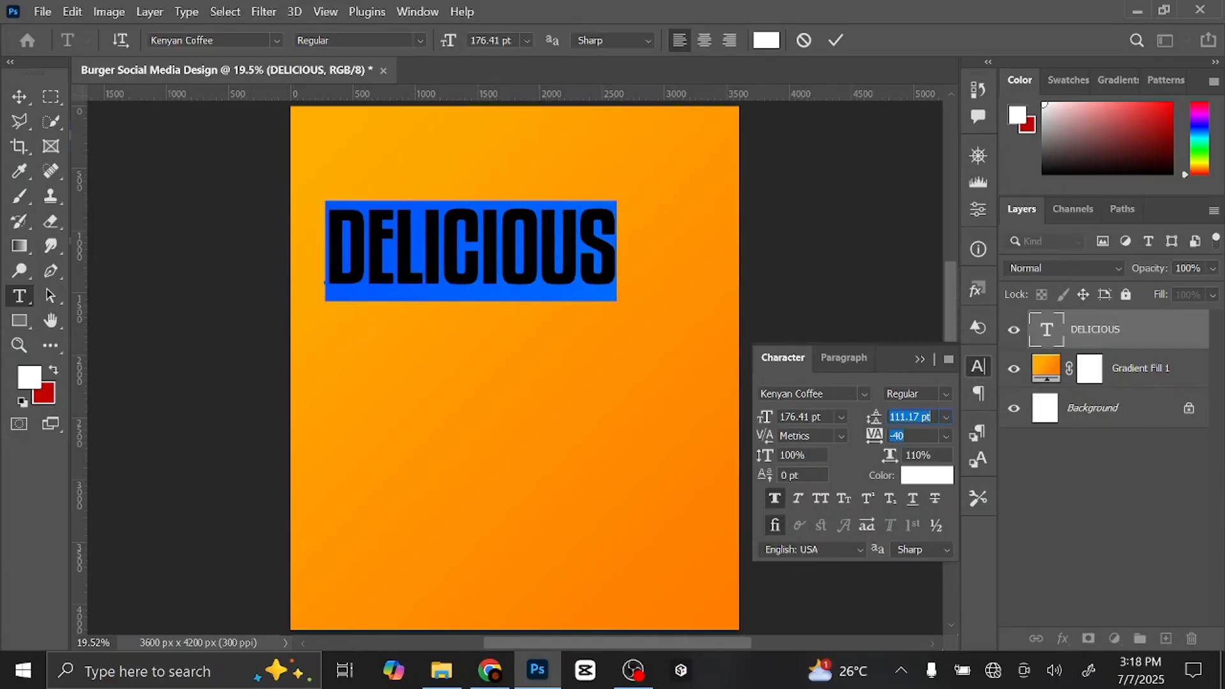
pyautogui.write('-20')
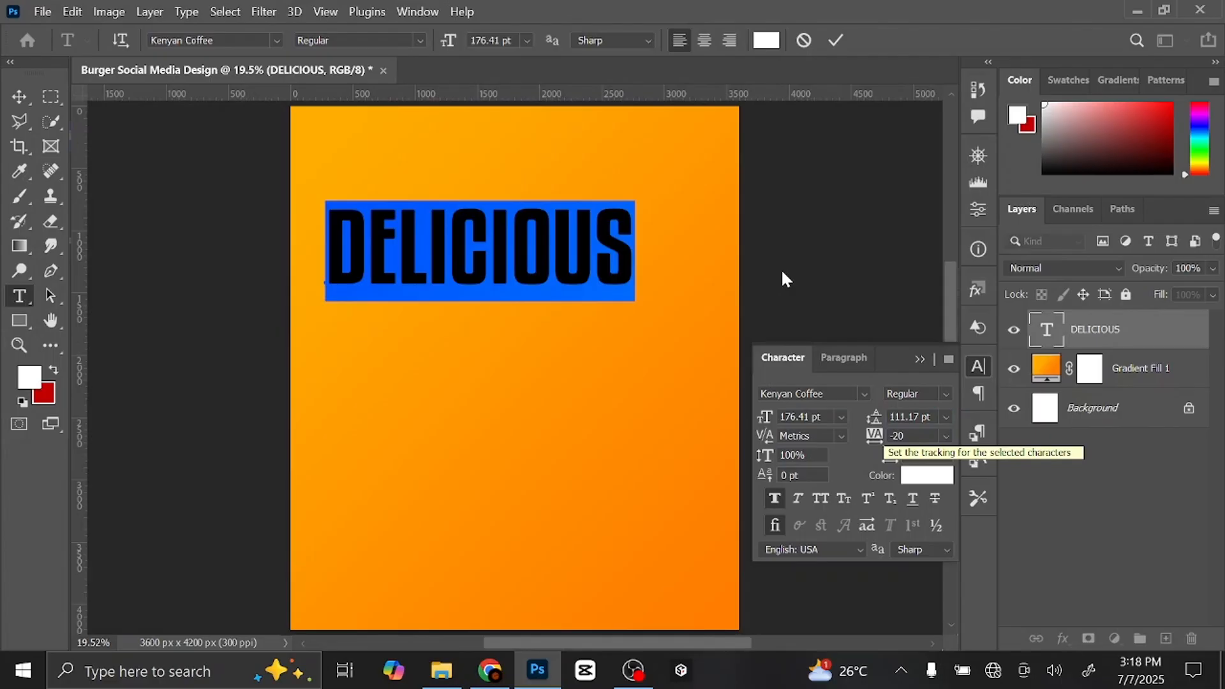
pyautogui.click(923, 359)
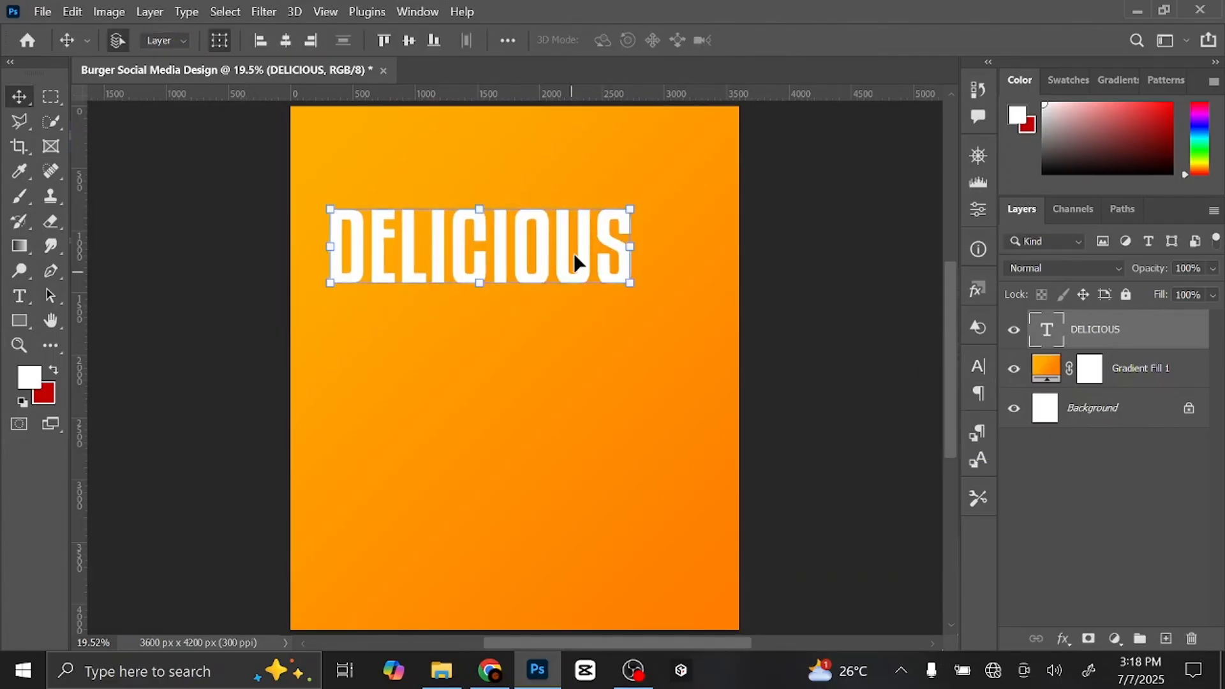
pyautogui.click(287, 41)
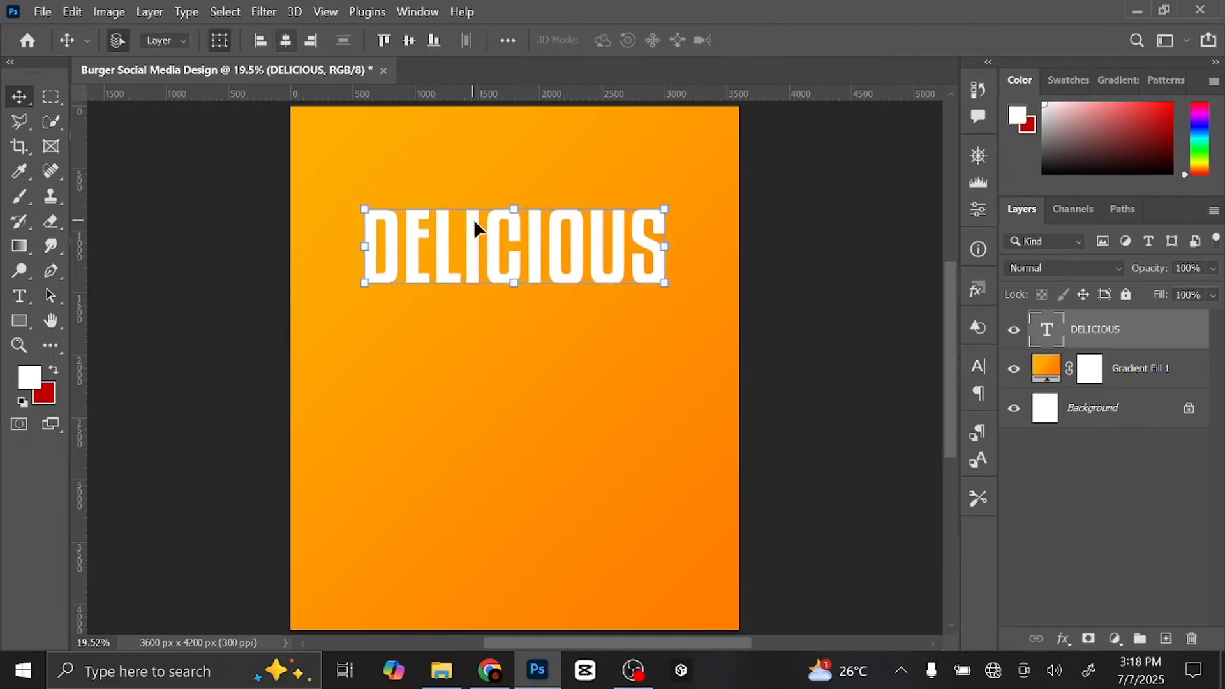
# - Set alignment to be relative to the canvas
pyautogui.click(506, 41)
pyautogui.click(598, 213)
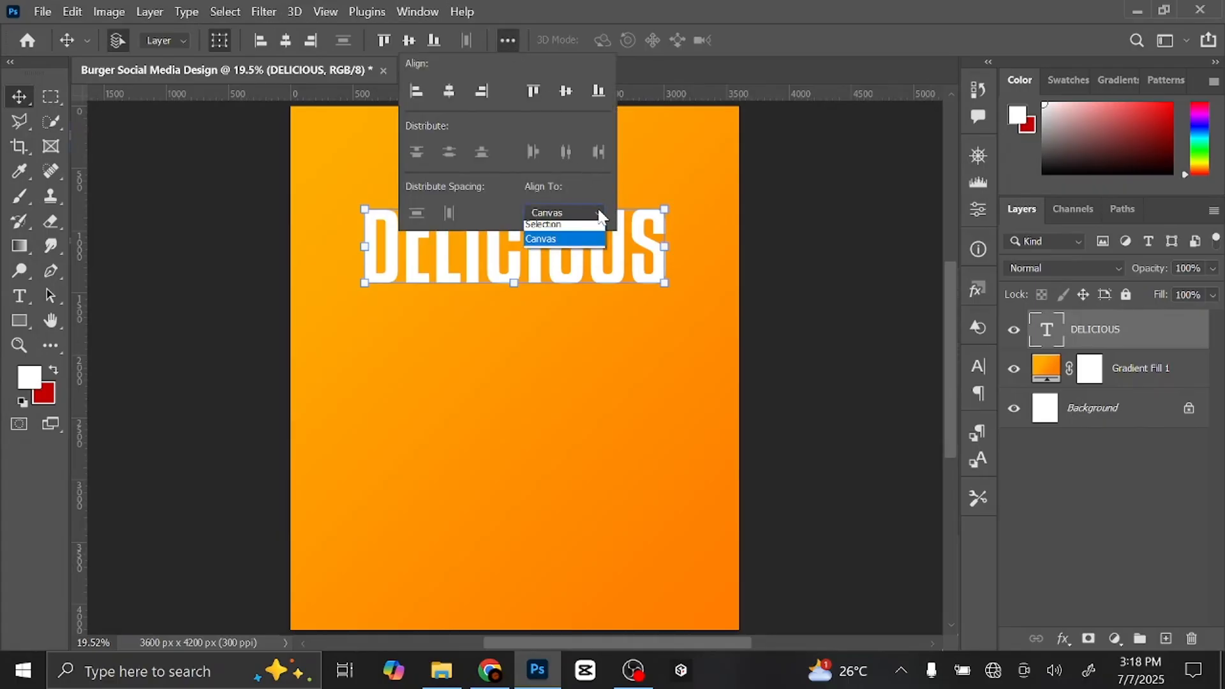
pyautogui.click(576, 246)
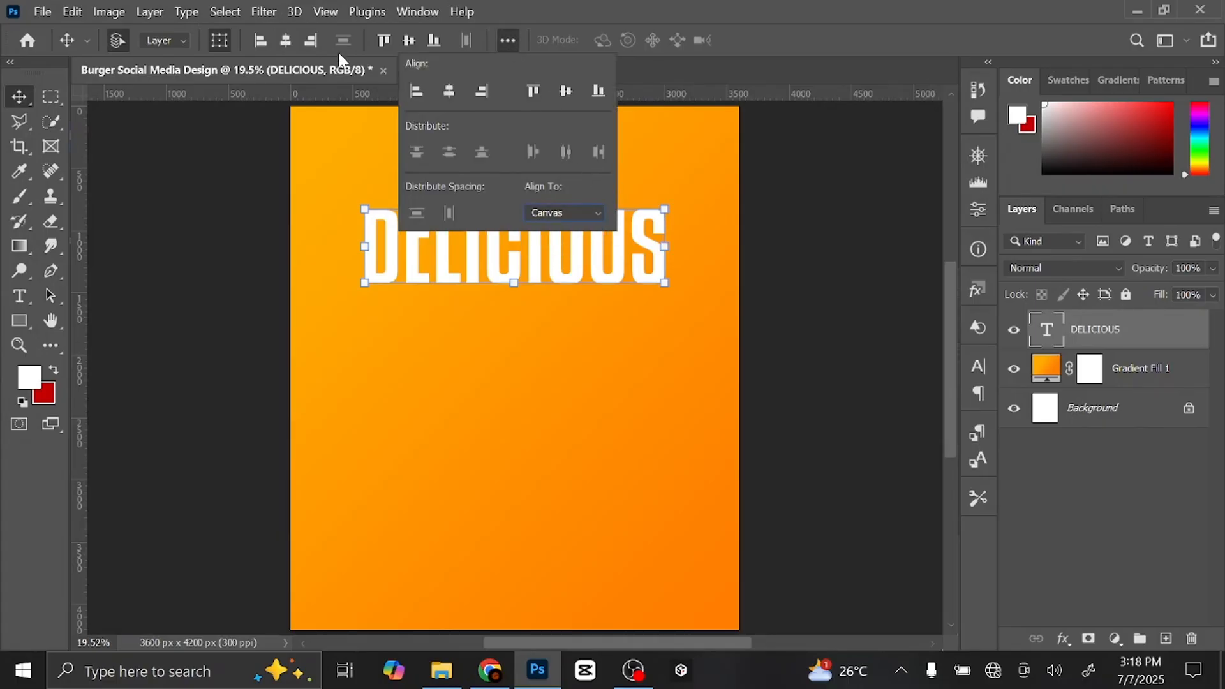
pyautogui.click(846, 265)
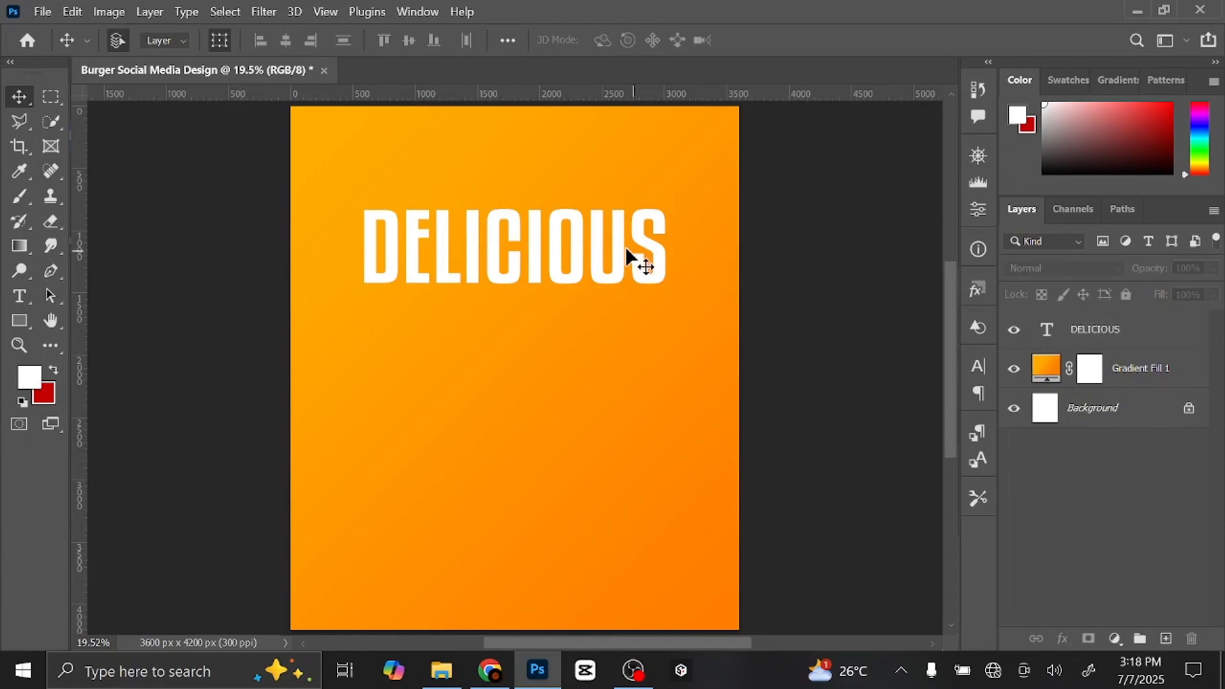
# - Raise and slightly enlarge DELICIOUS, then Alt-drag a copy below it
pyautogui.click(553, 242)
pyautogui.moveTo(557, 251); pyautogui.dragTo(559, 237)
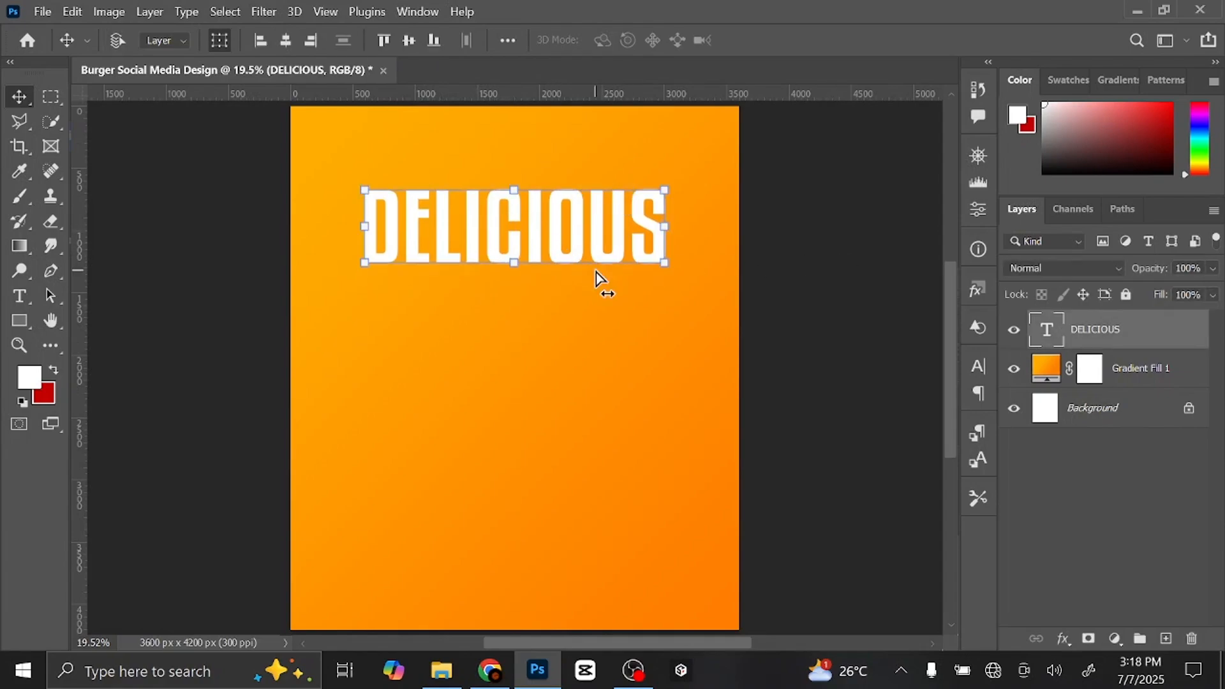
pyautogui.click(596, 271)
pyautogui.moveTo(664, 262); pyautogui.dragTo(693, 290)
pyautogui.press('Return')
pyautogui.moveTo(566, 238); pyautogui.dragTo(568, 227)
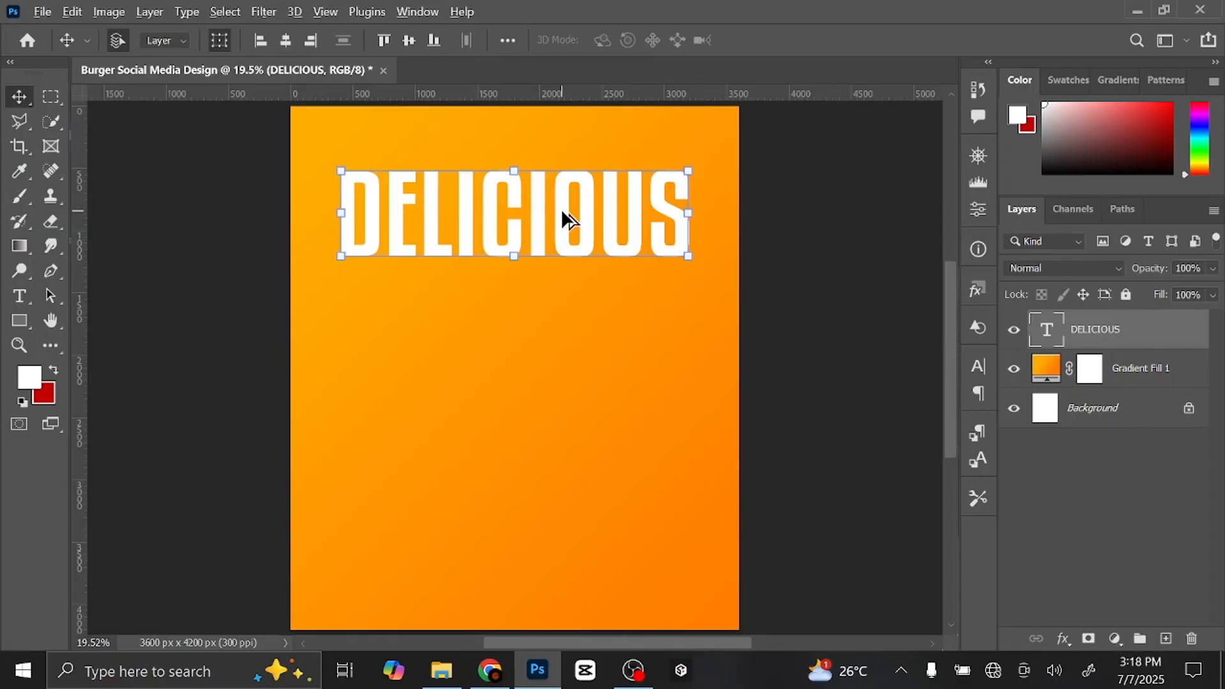
pyautogui.moveTo(562, 217); pyautogui.dragTo(575, 486)
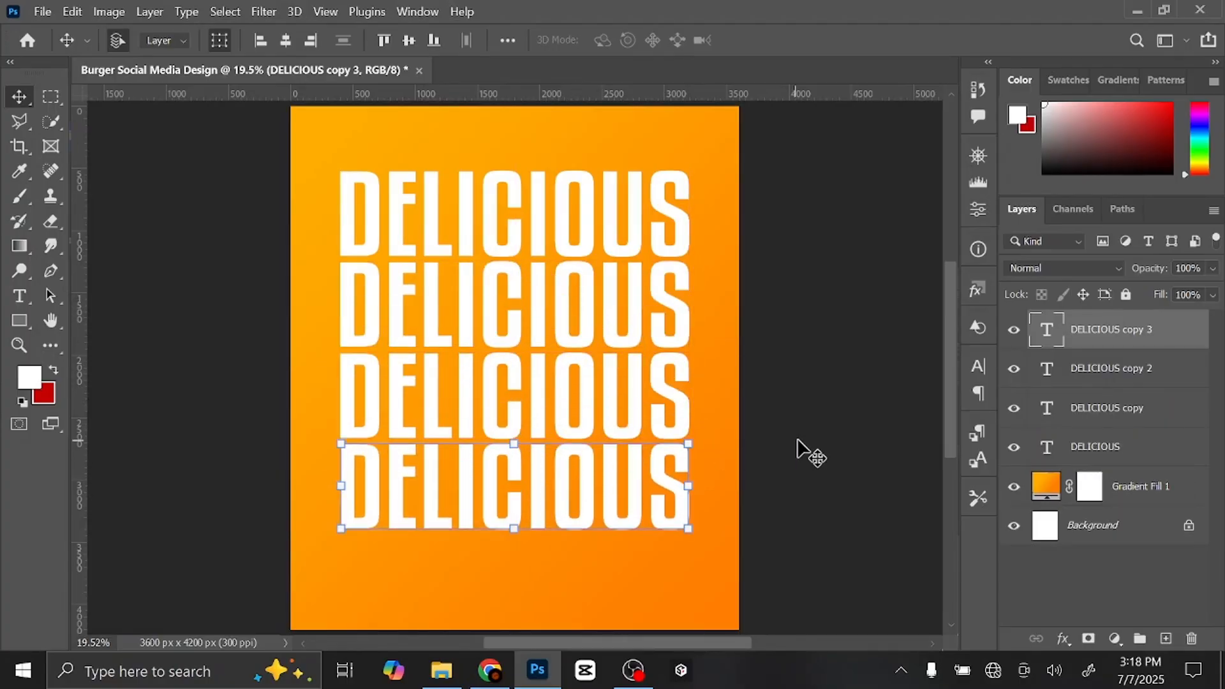
# - Tighten the spacing of the four DELICIOUS rows by nudging the bottom row up
pyautogui.click(543, 304)
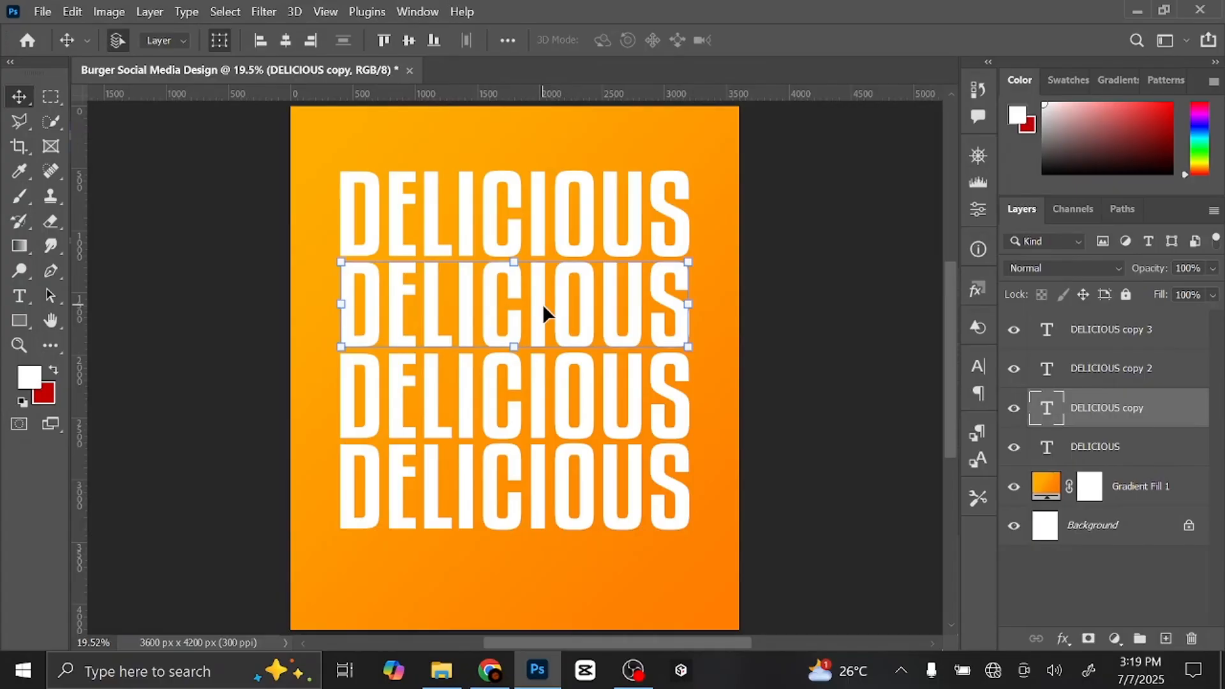
pyautogui.click(560, 382)
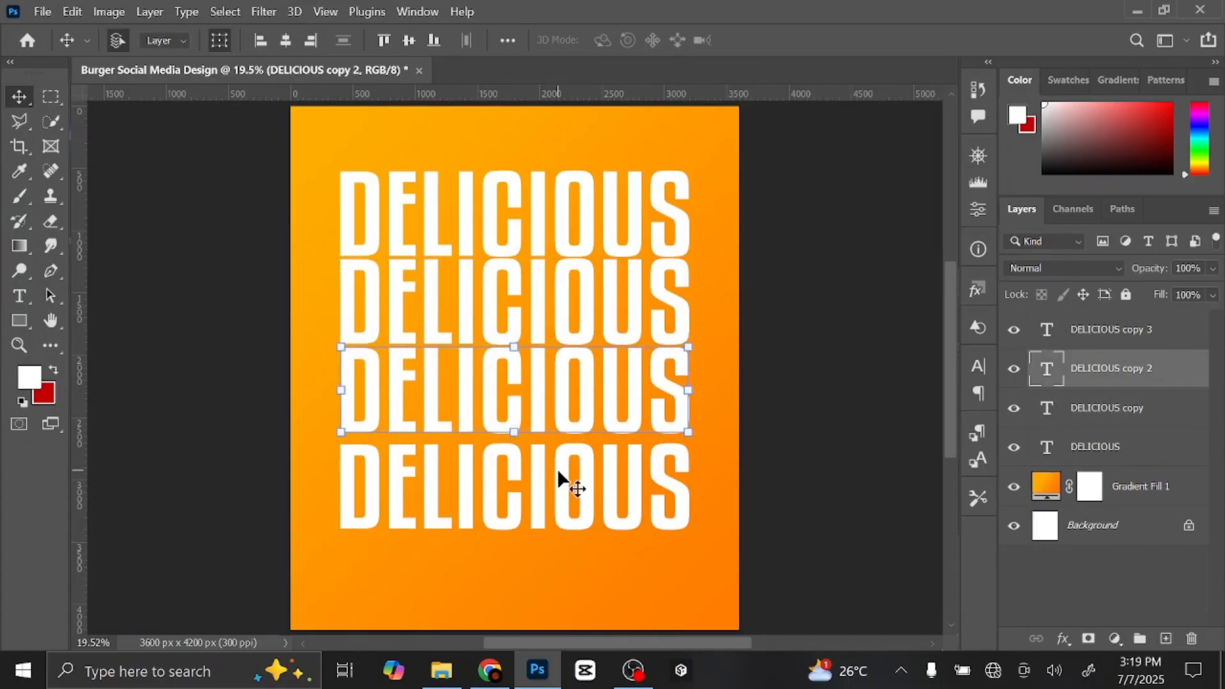
pyautogui.moveTo(558, 472); pyautogui.dragTo(562, 465)
pyautogui.click(787, 331)
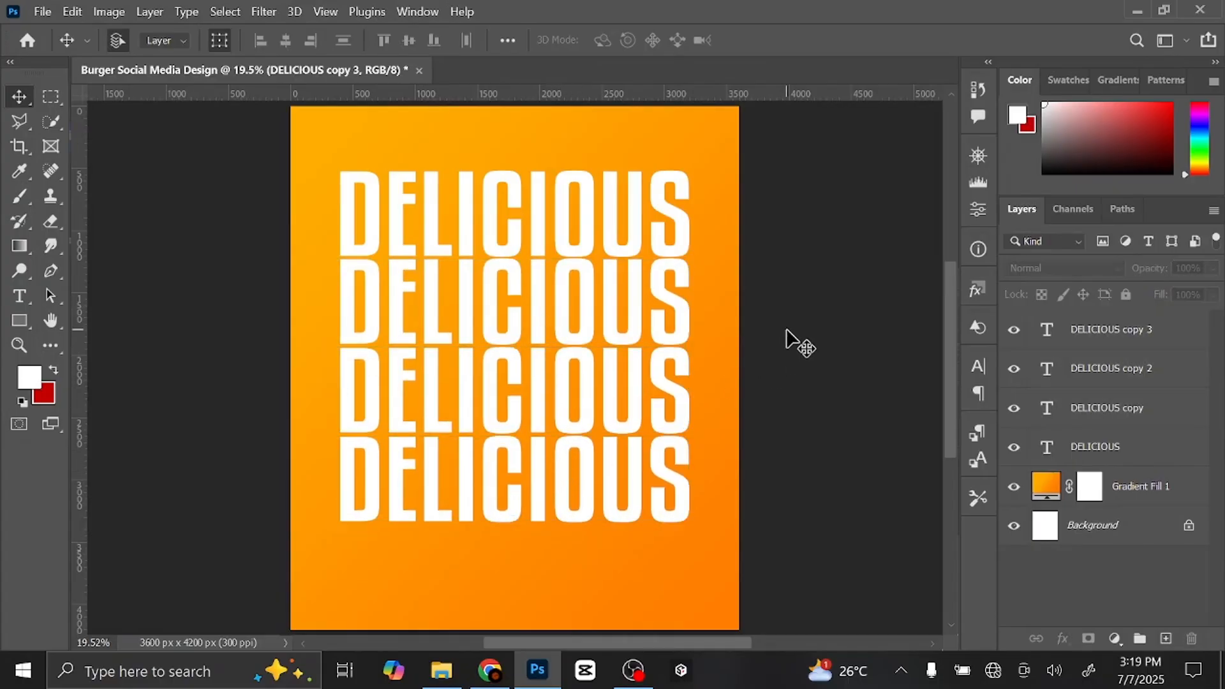
pyautogui.click(1077, 333)
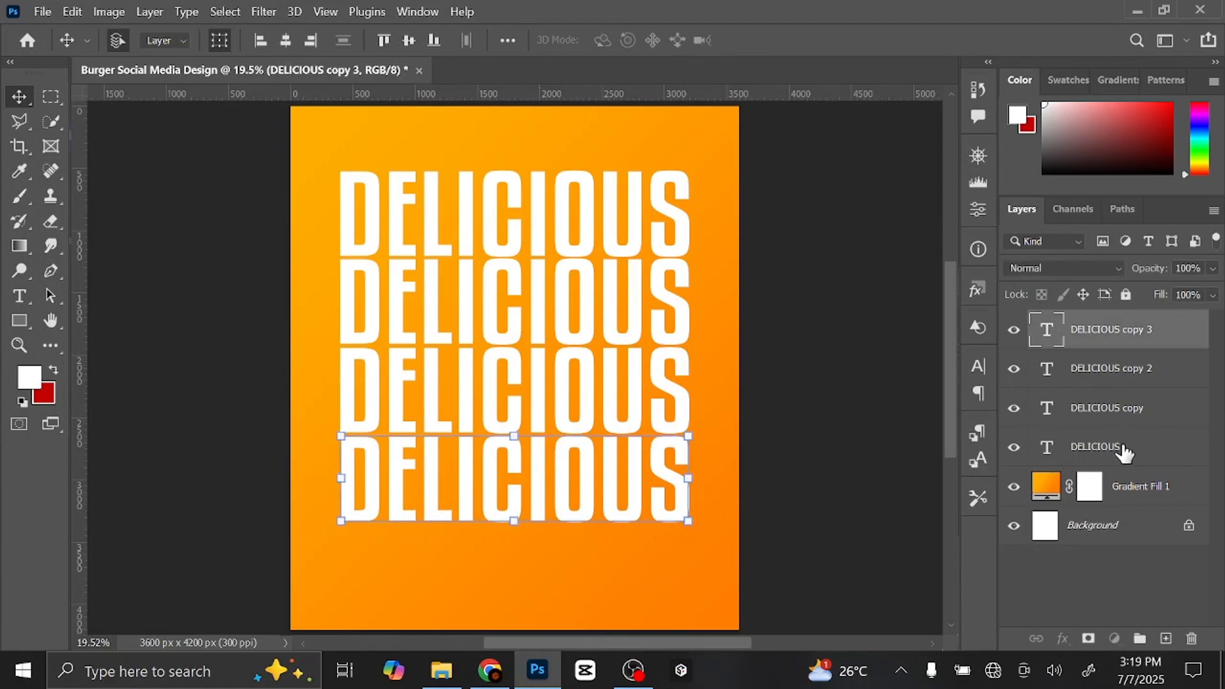
# - Scale the four-row block to 98% and move it higher on the poster
pyautogui.click(689, 520)
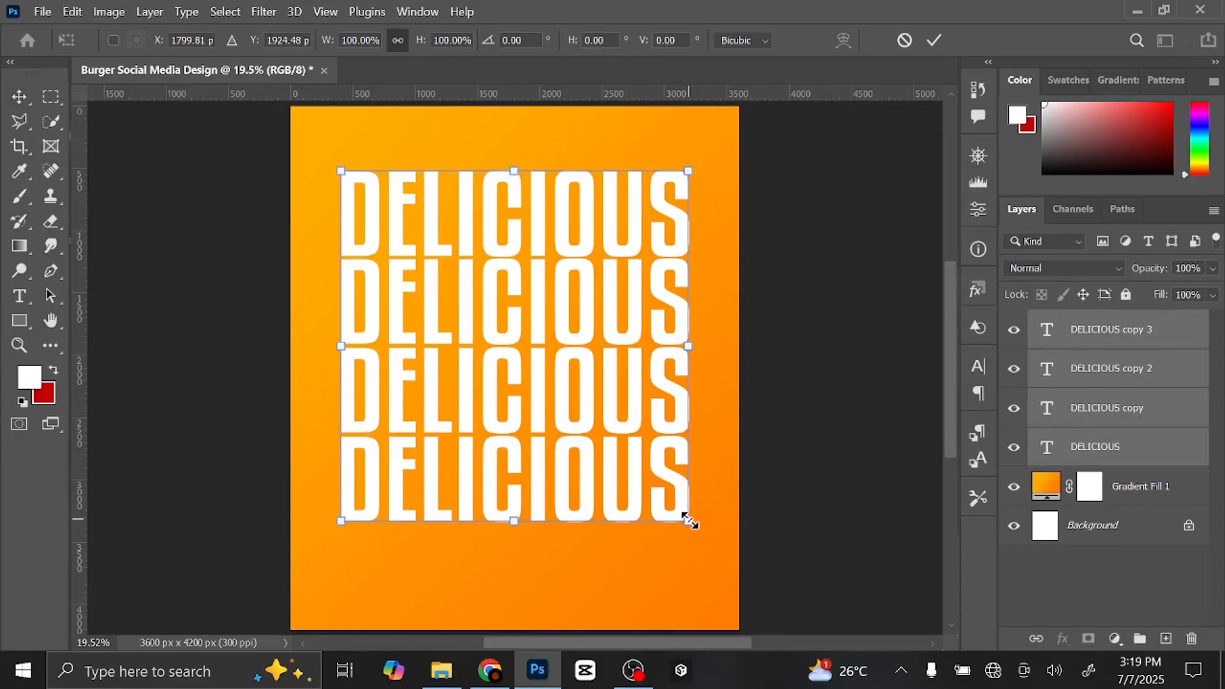
pyautogui.moveTo(689, 520); pyautogui.dragTo(684, 517)
pyautogui.moveTo(538, 404); pyautogui.dragTo(537, 388)
pyautogui.click(935, 39)
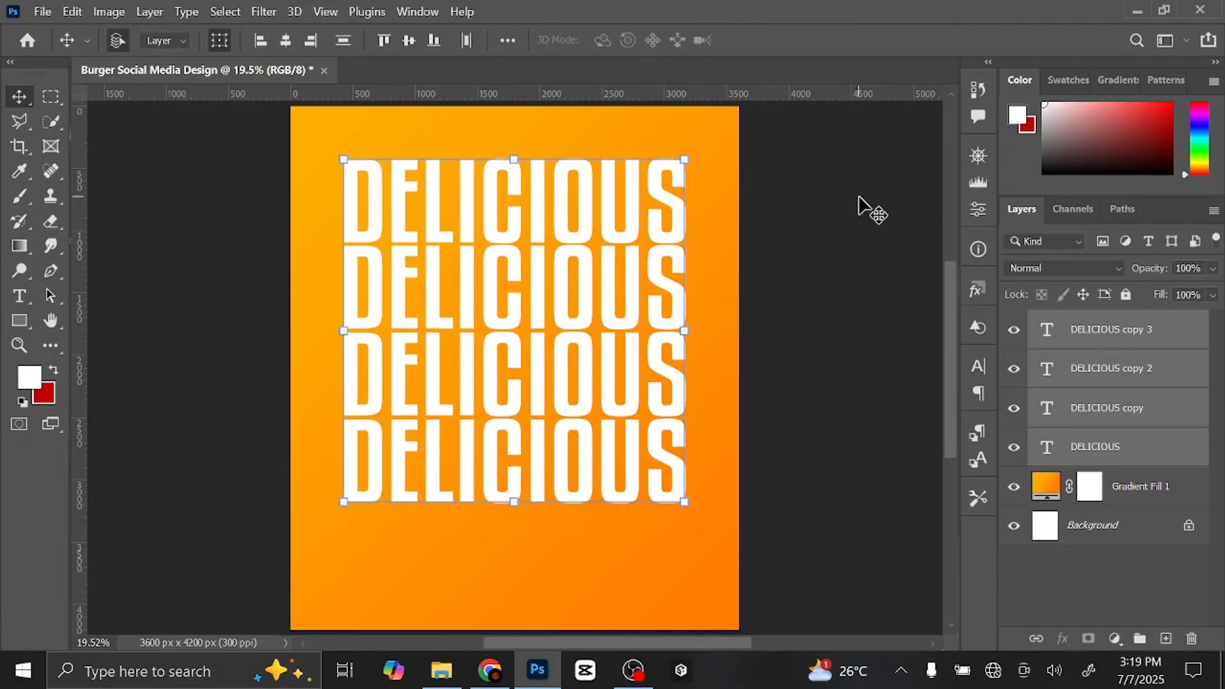
pyautogui.click(859, 198)
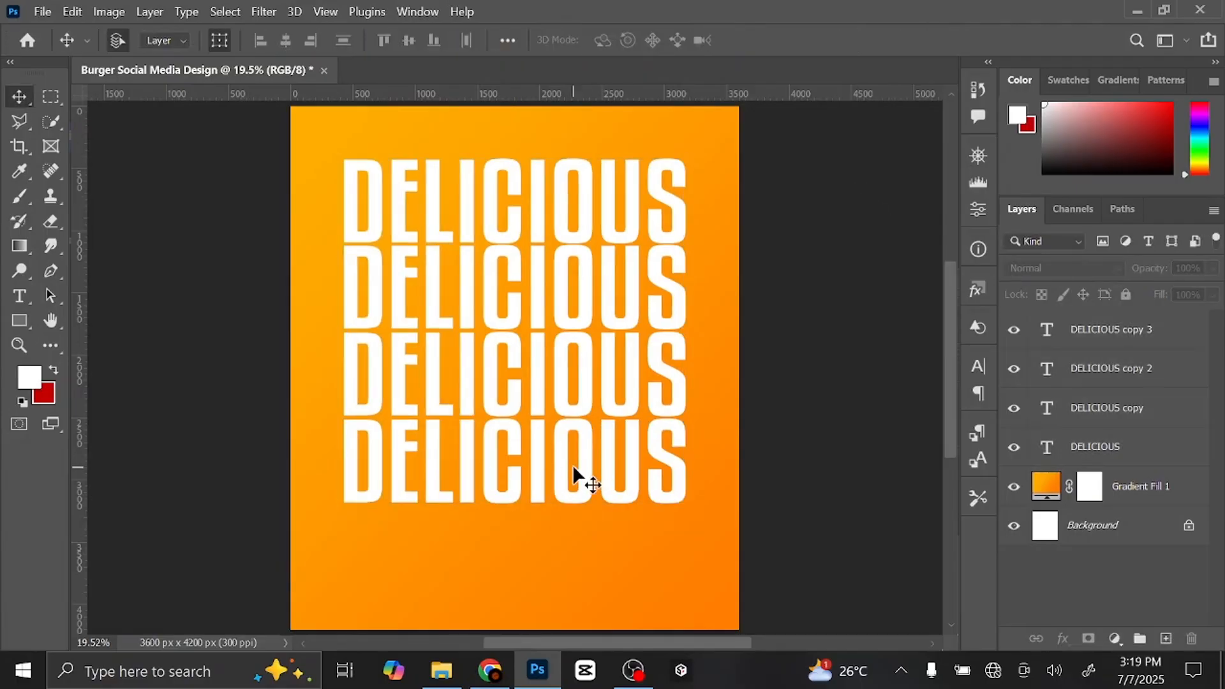
pyautogui.click(561, 457)
pyautogui.doubleClick(561, 457)
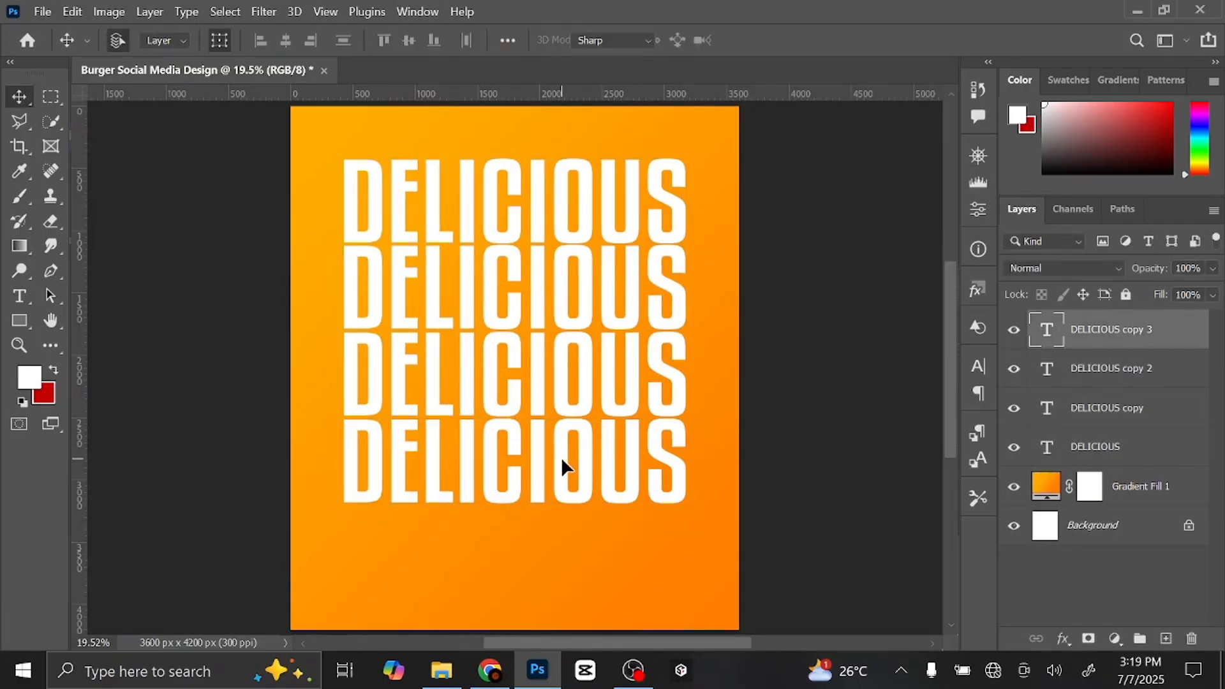
pyautogui.click(769, 45)
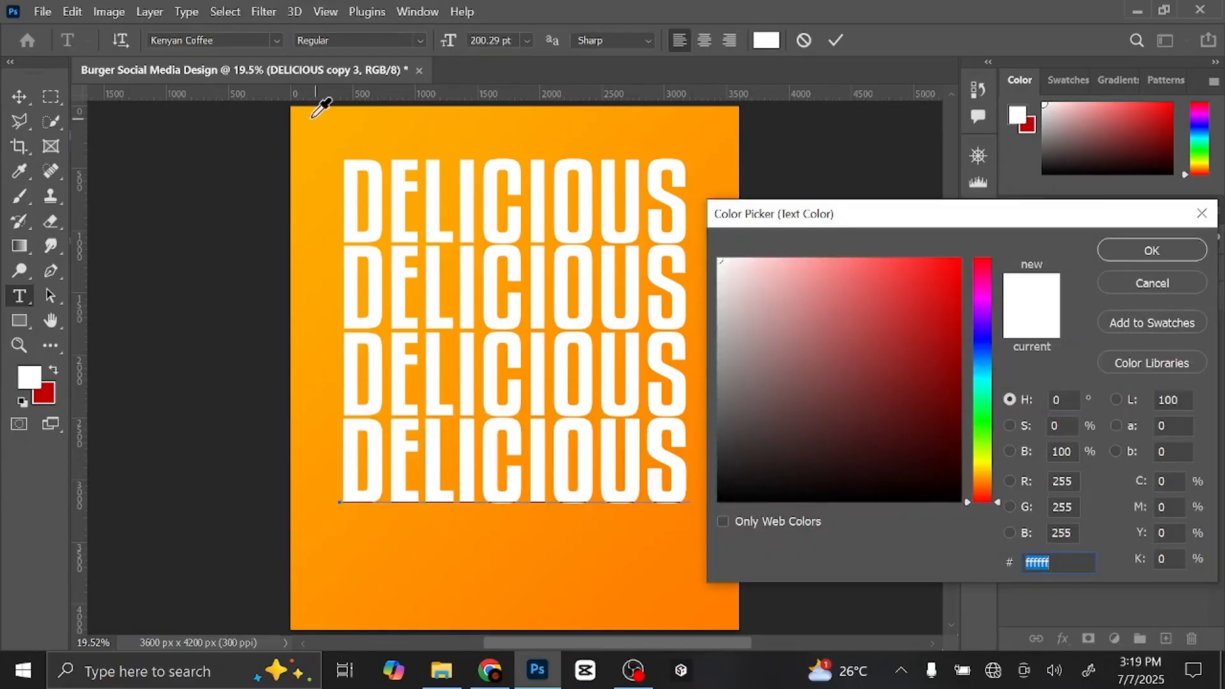
pyautogui.click(305, 117)
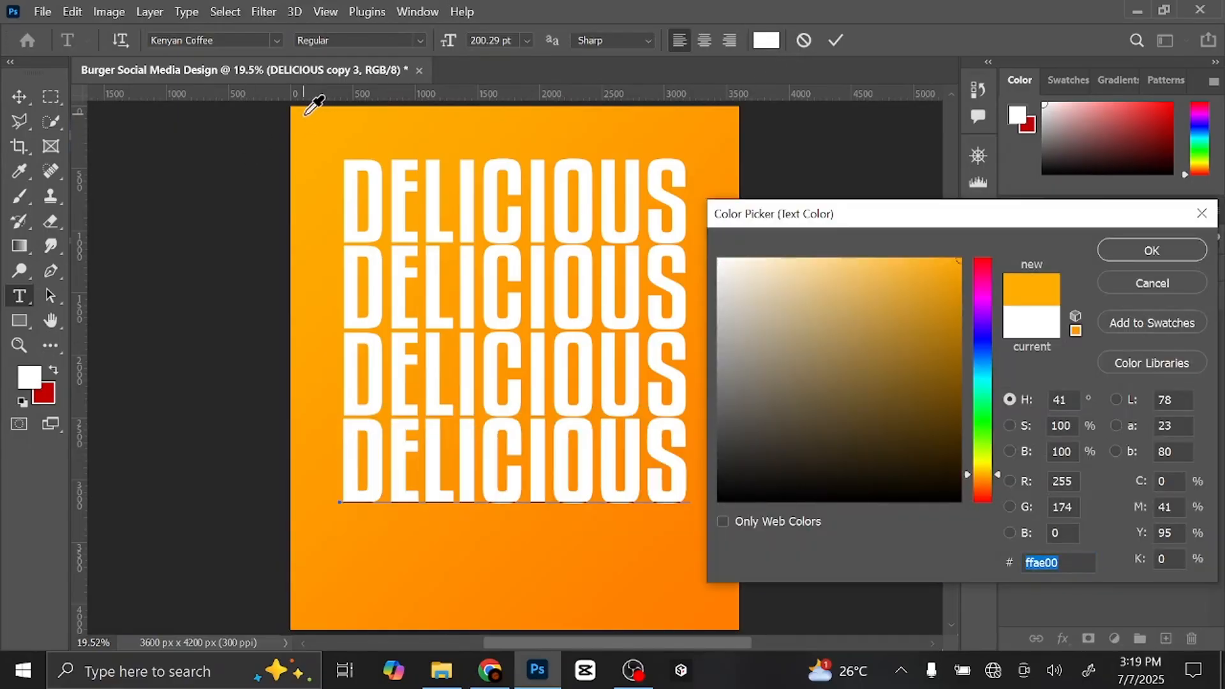
pyautogui.click(1117, 252)
pyautogui.click(836, 40)
pyautogui.press('v')
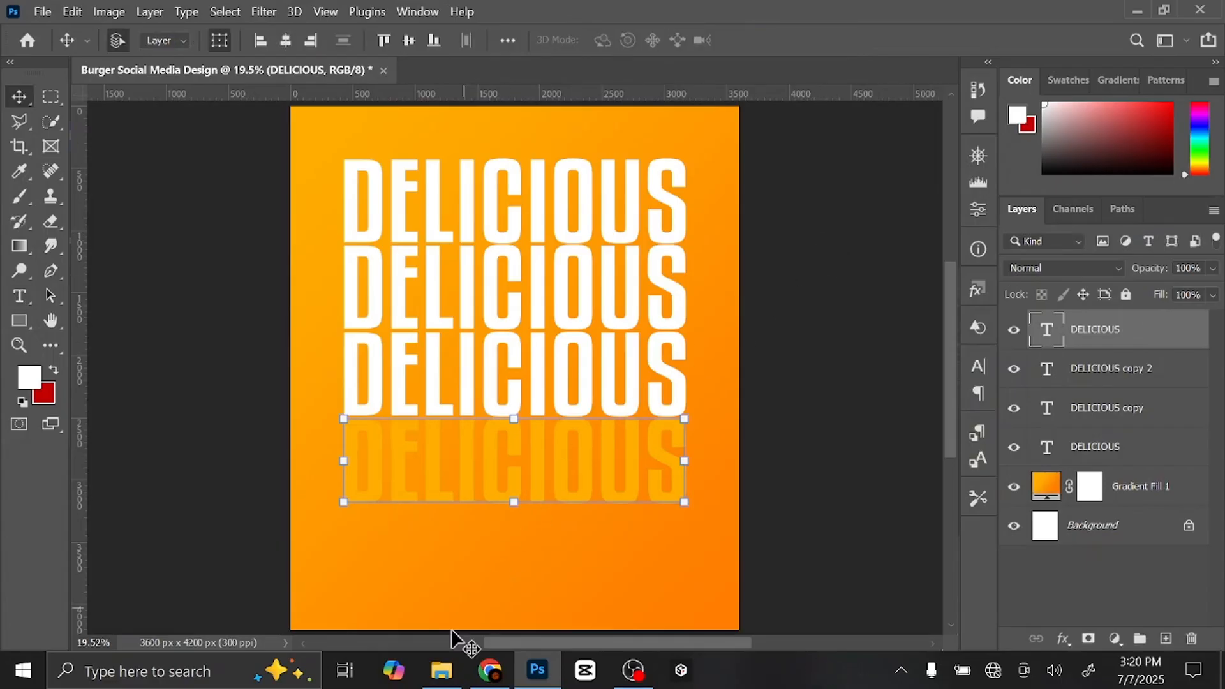
# - Open the Burger design folder in File Explorer and drag the beef burger photo to Photoshop
pyautogui.click(447, 669)
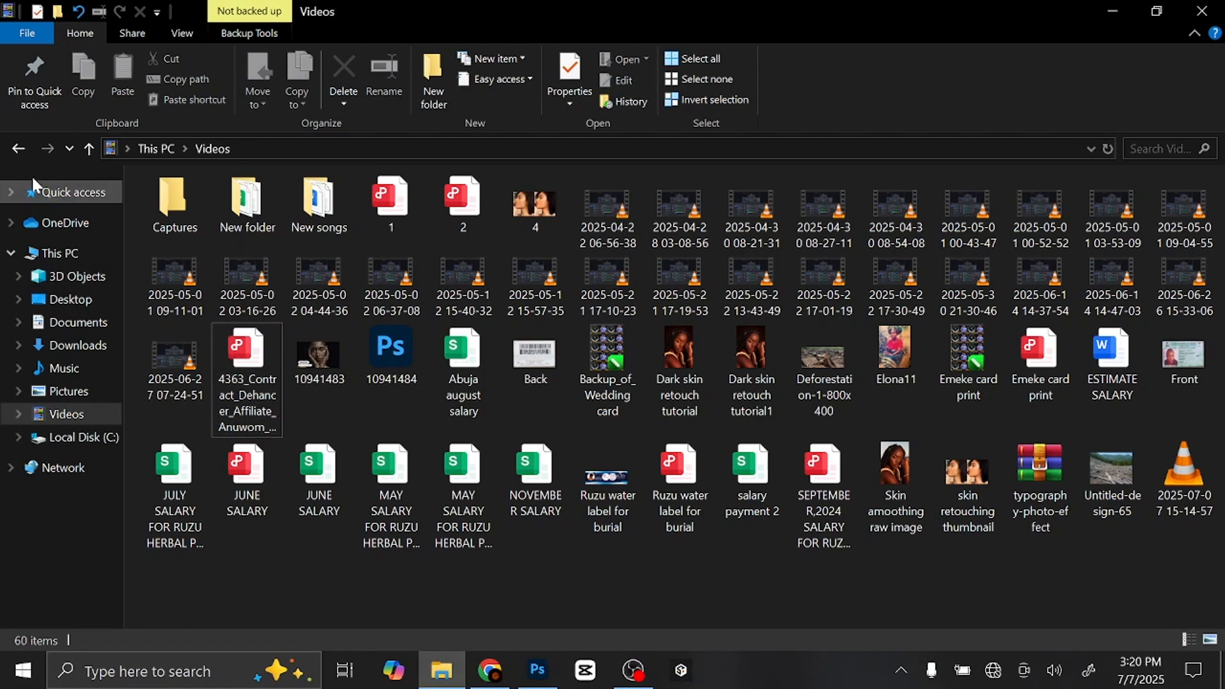
pyautogui.click(15, 147)
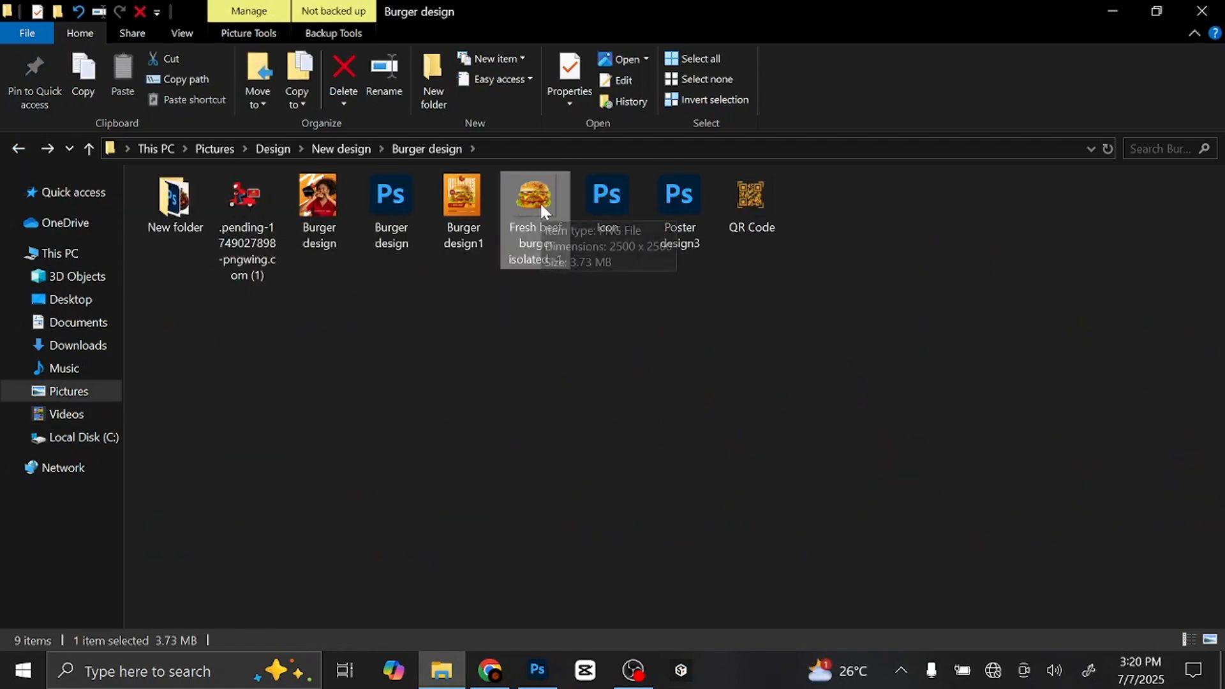
pyautogui.moveTo(540, 211); pyautogui.dragTo(523, 484)
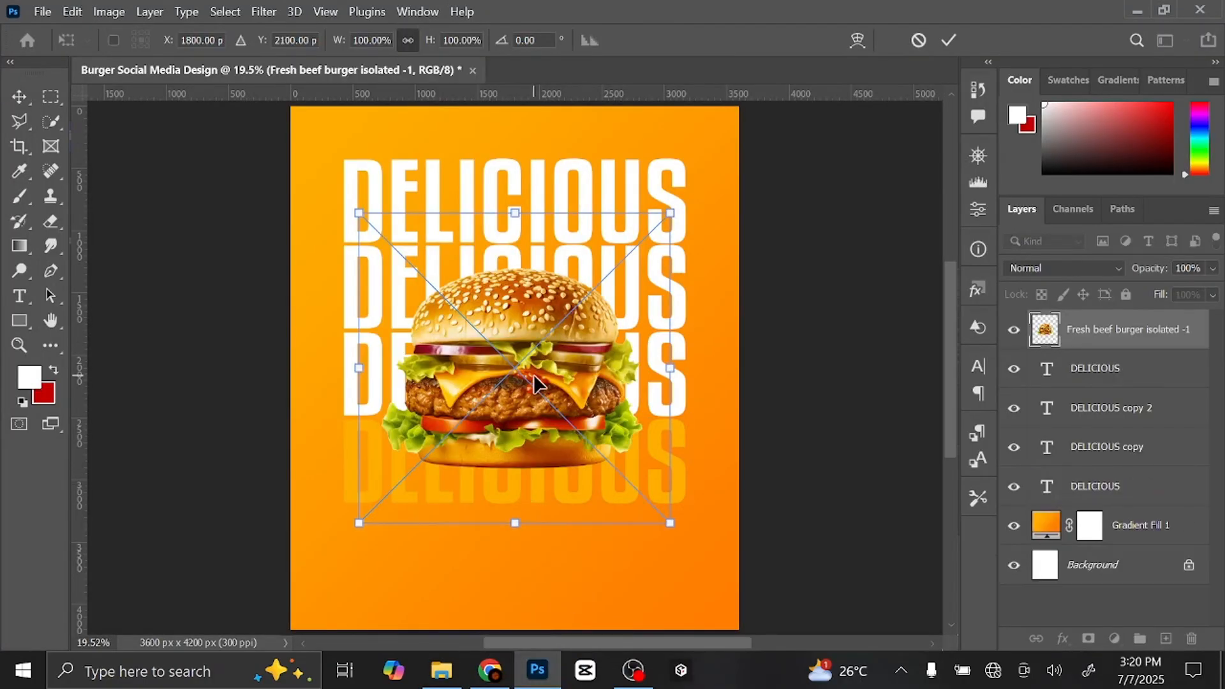
# - Enlarge the burger to about 134.6%, lower it, and add an empty layer above
pyautogui.moveTo(671, 523); pyautogui.dragTo(724, 575)
pyautogui.moveTo(546, 380); pyautogui.dragTo(546, 395)
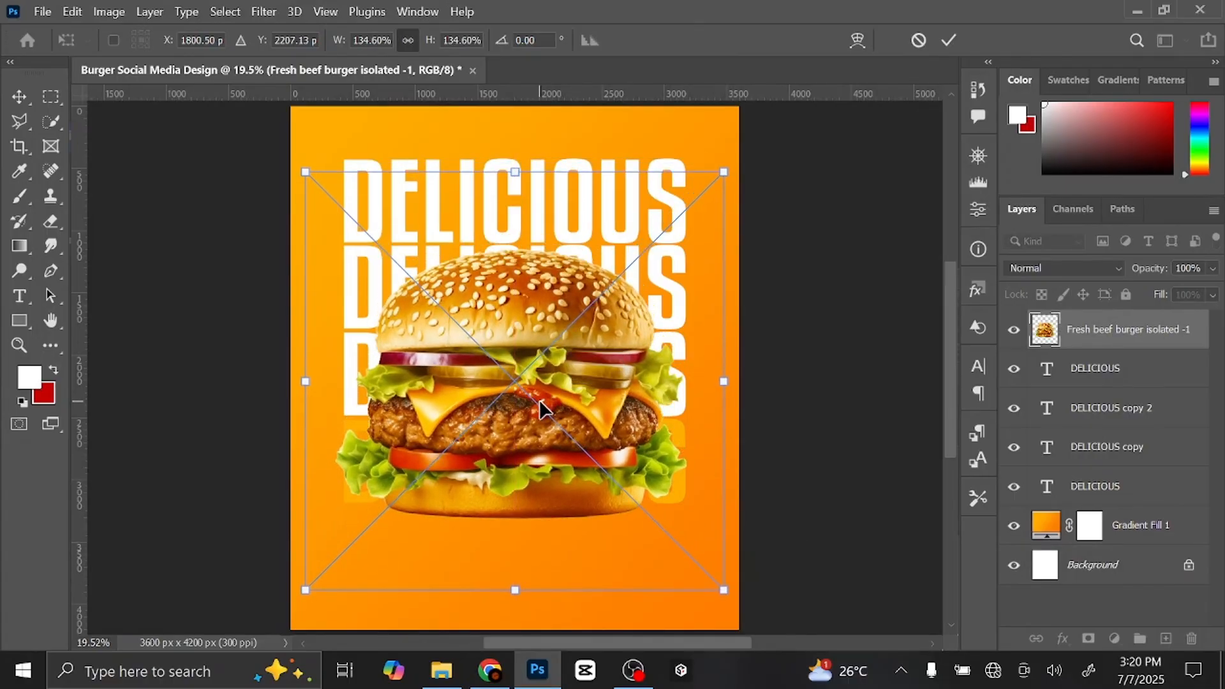
pyautogui.click(949, 41)
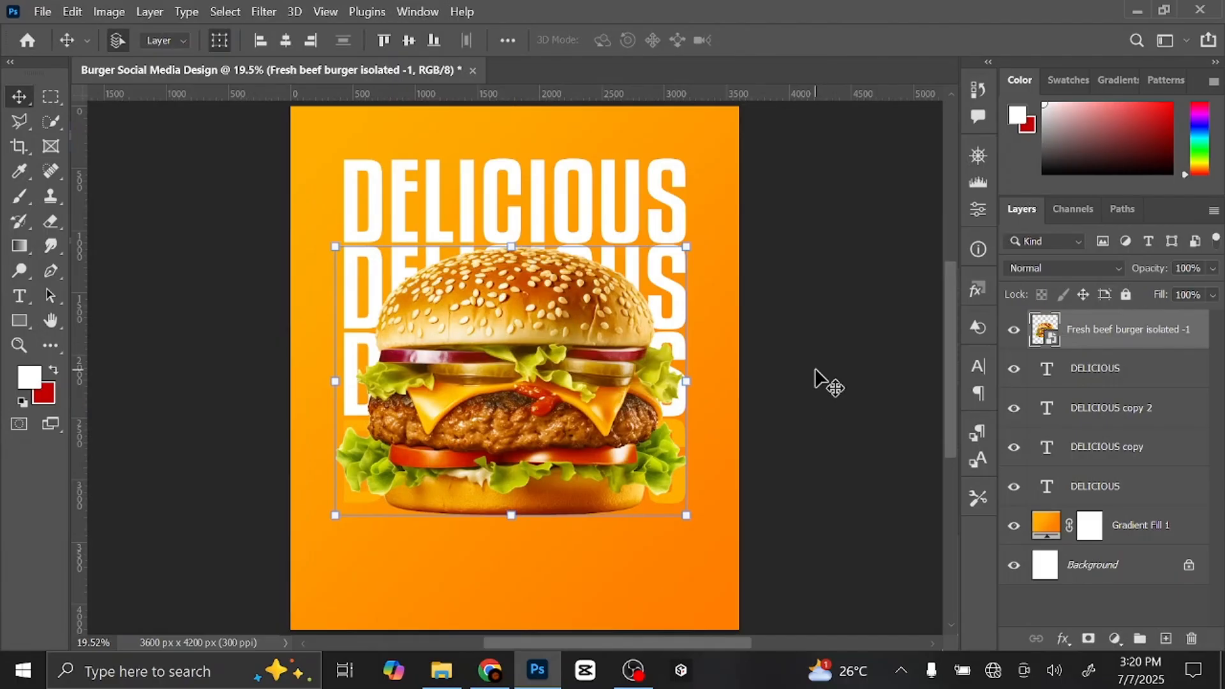
pyautogui.click(1166, 638)
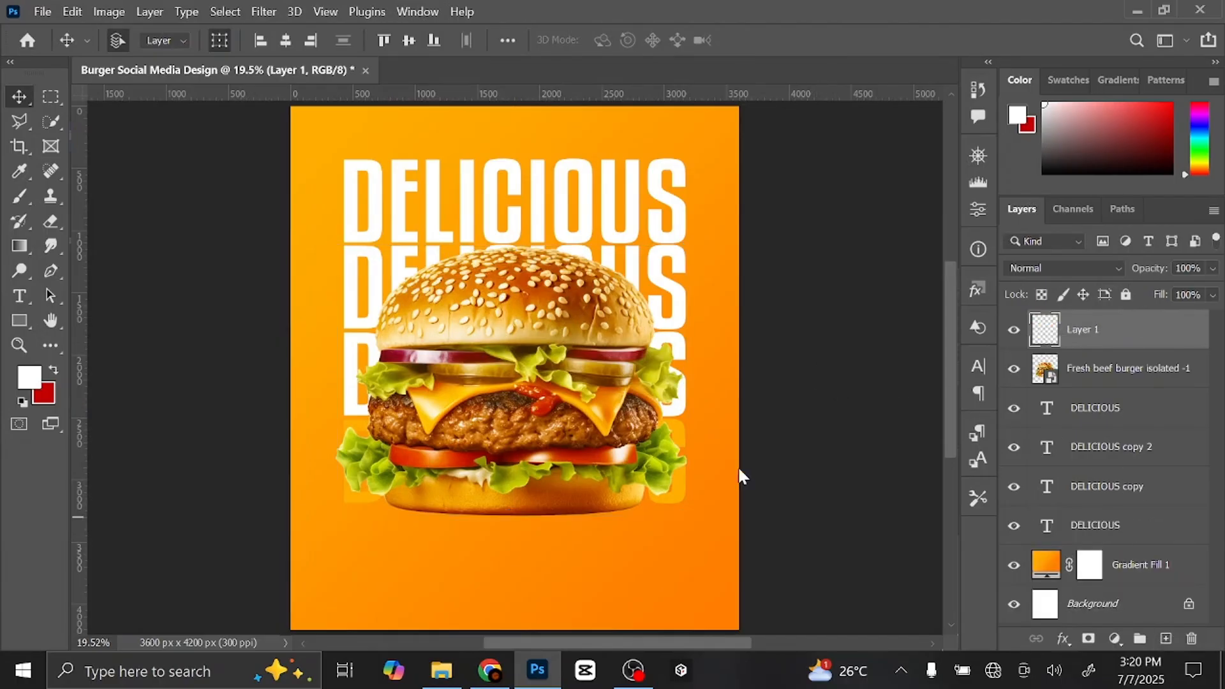
# - Select the Rectangle Tool and set the foreground colour to #bd0b0b
pyautogui.click(20, 321)
pyautogui.click(107, 320)
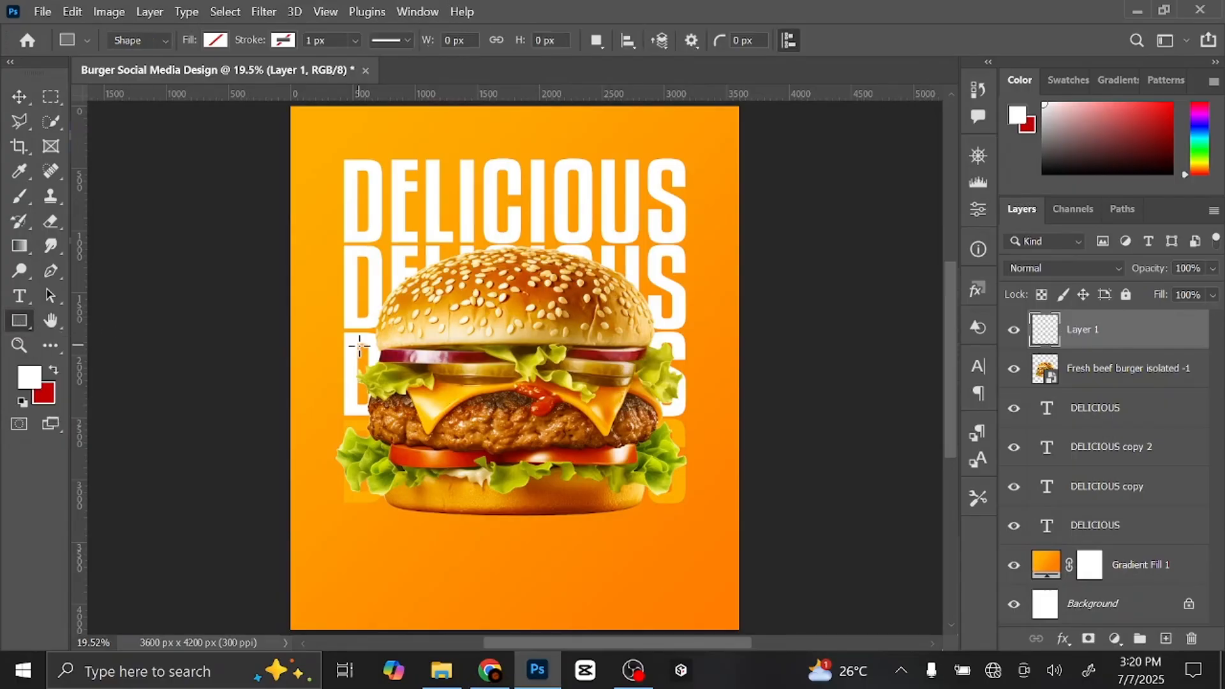
pyautogui.click(1020, 121)
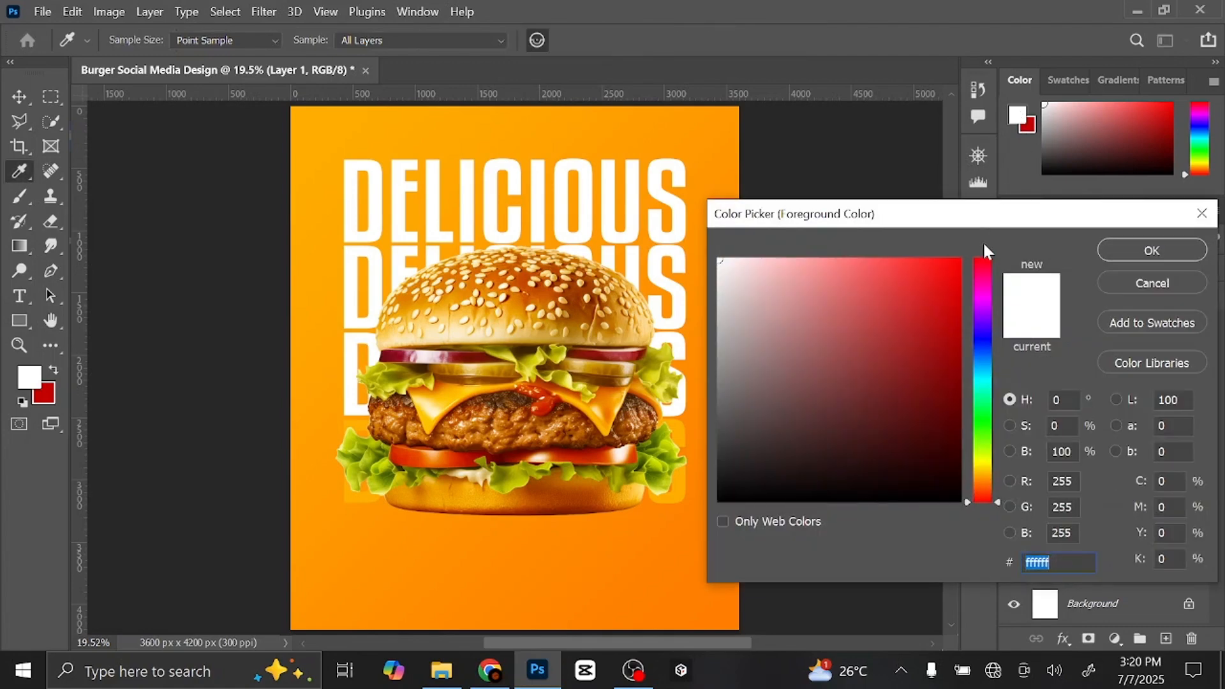
pyautogui.moveTo(950, 276); pyautogui.dragTo(947, 320)
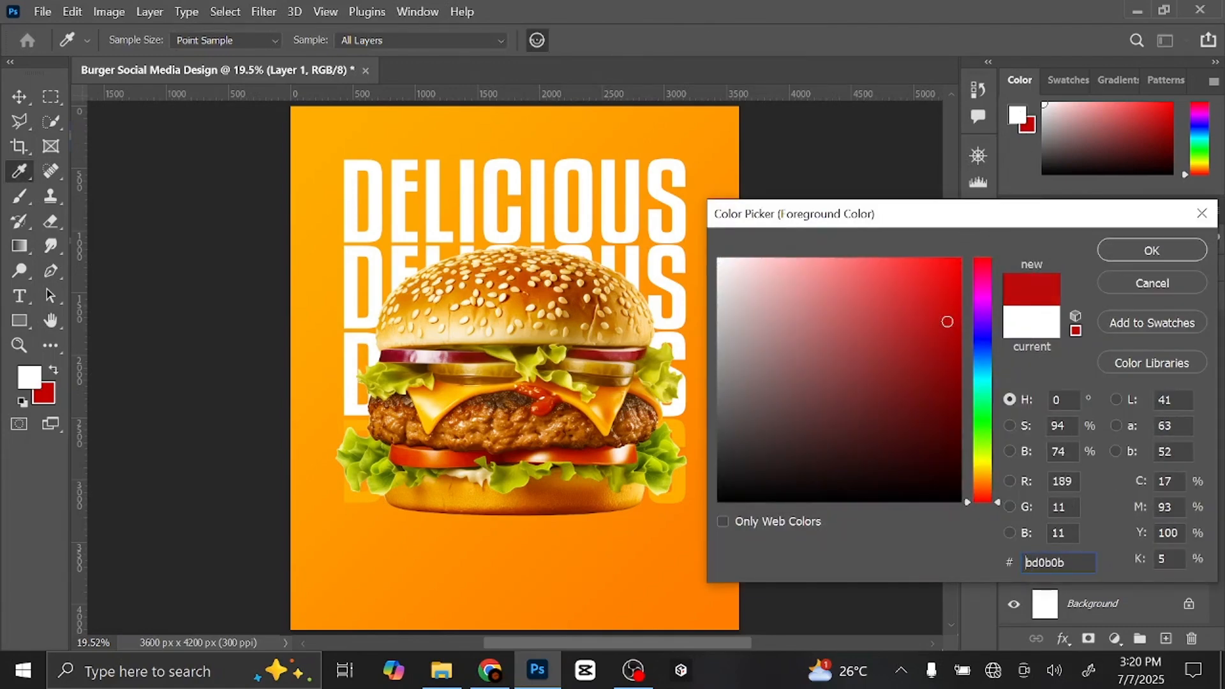
pyautogui.doubleClick(1025, 563)
pyautogui.click(1152, 251)
pyautogui.press('u')
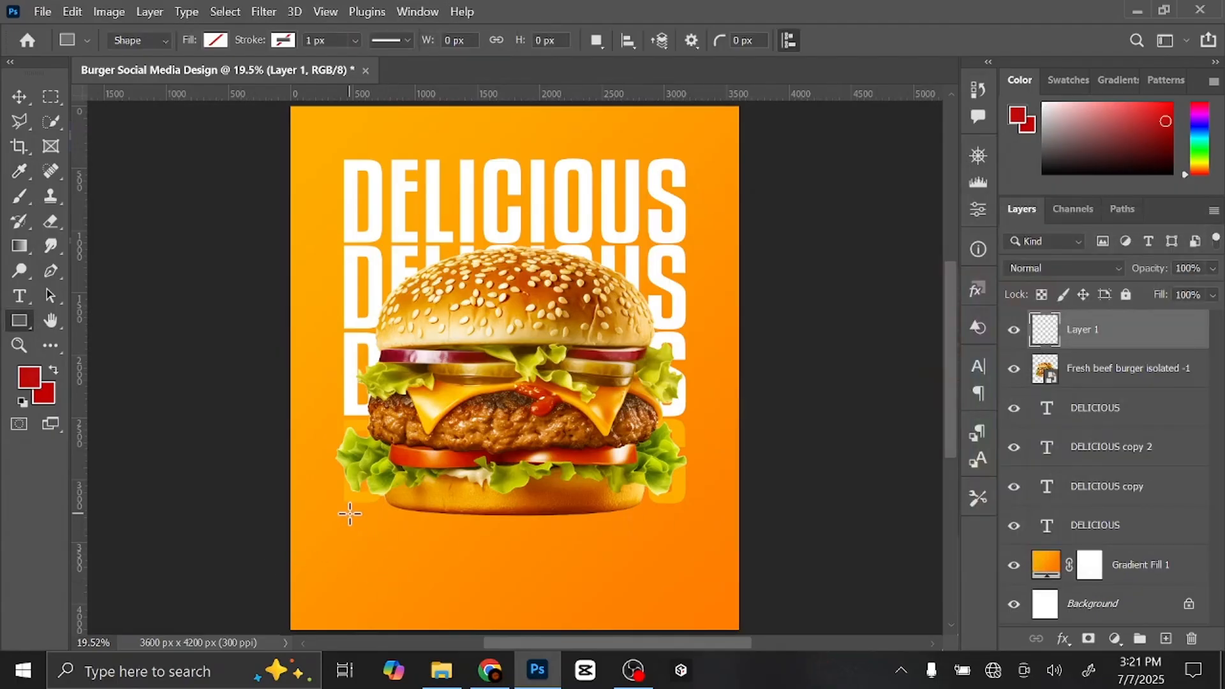
# - Draw a 2665 × 367 px red-filled rectangle below the burger
pyautogui.moveTo(350, 513); pyautogui.dragTo(682, 559)
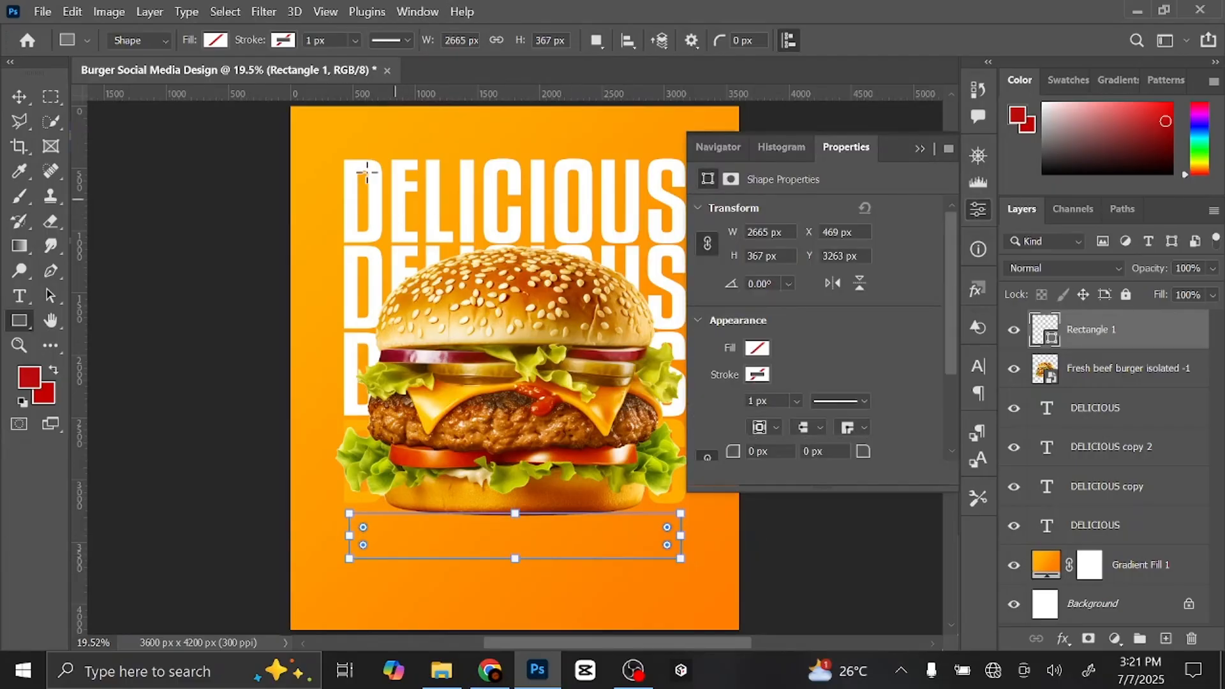
pyautogui.click(216, 41)
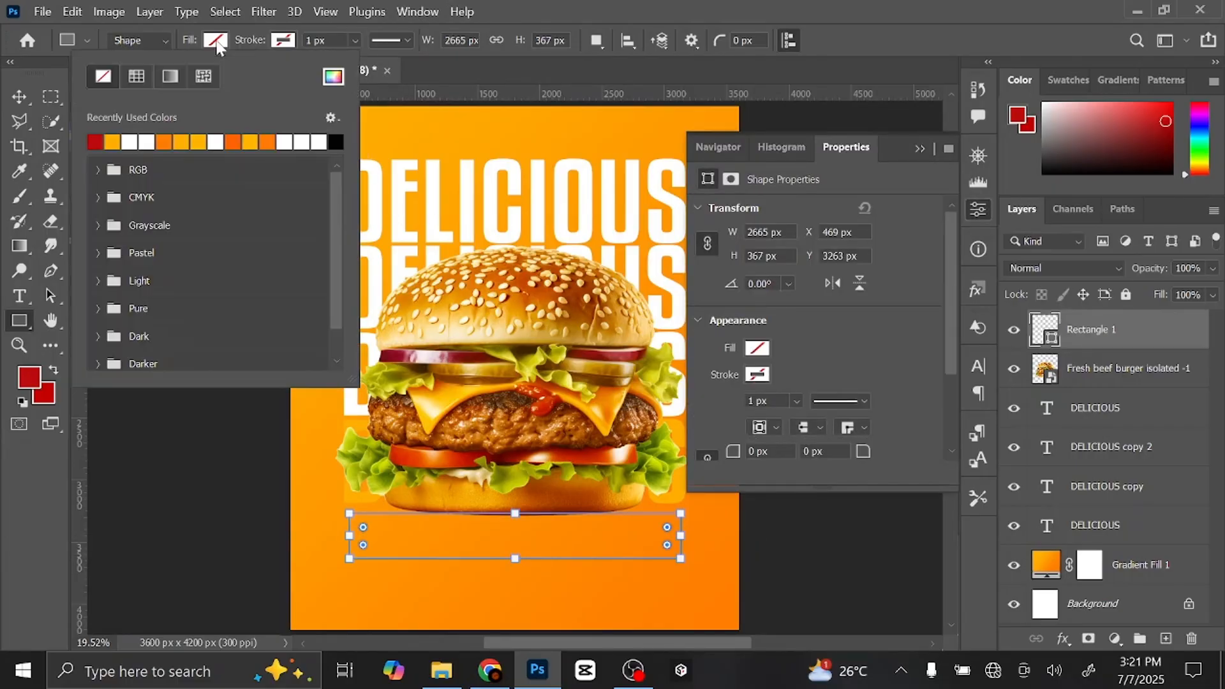
pyautogui.click(96, 141)
pyautogui.click(915, 146)
pyautogui.click(915, 146)
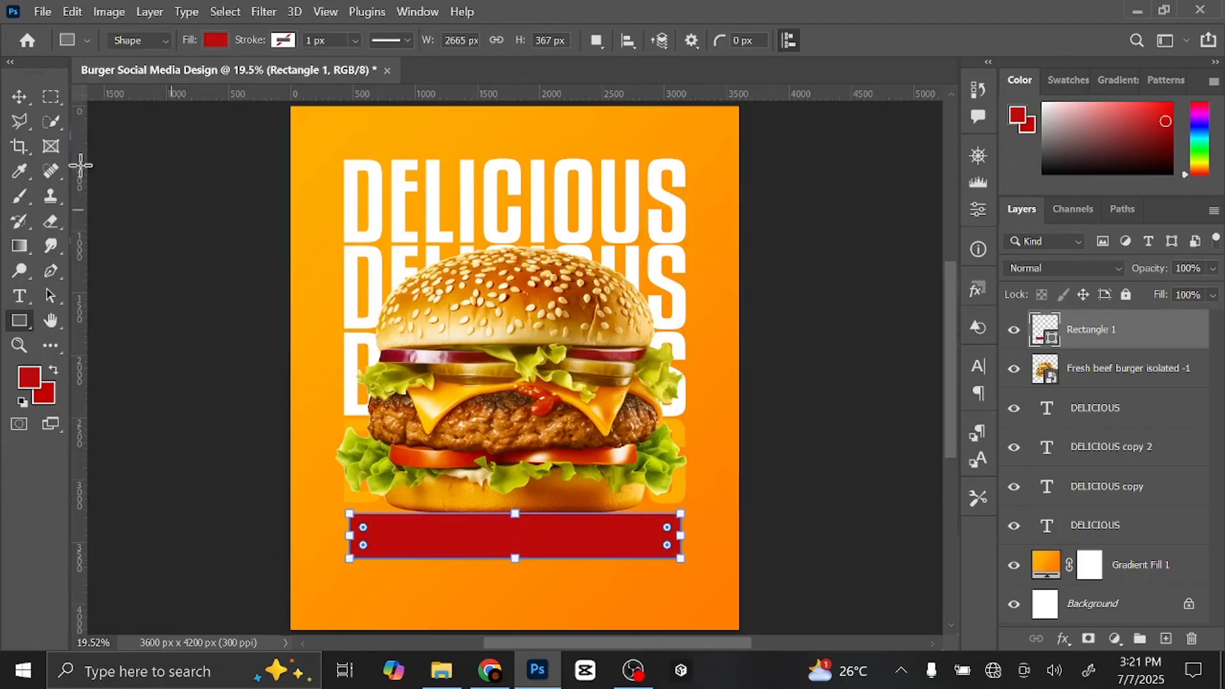
pyautogui.click(19, 96)
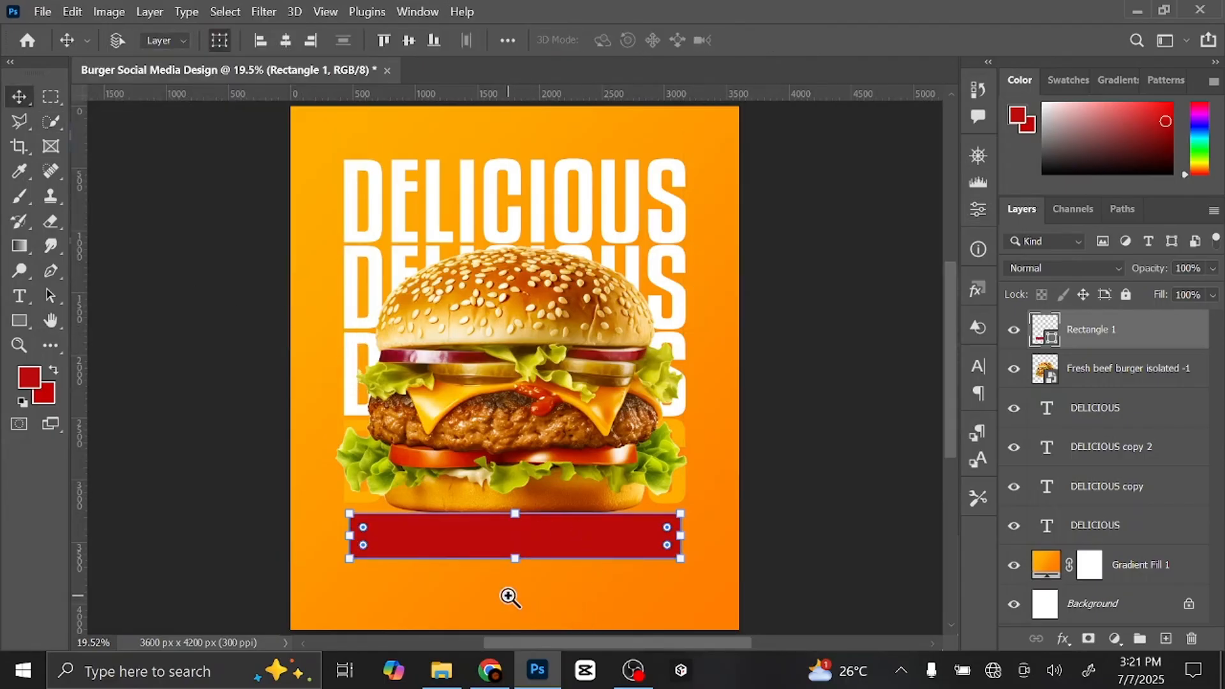
# - Round all the red bar's corners to about 104 px and move it up slightly
pyautogui.moveTo(509, 594); pyautogui.dragTo(531, 595)
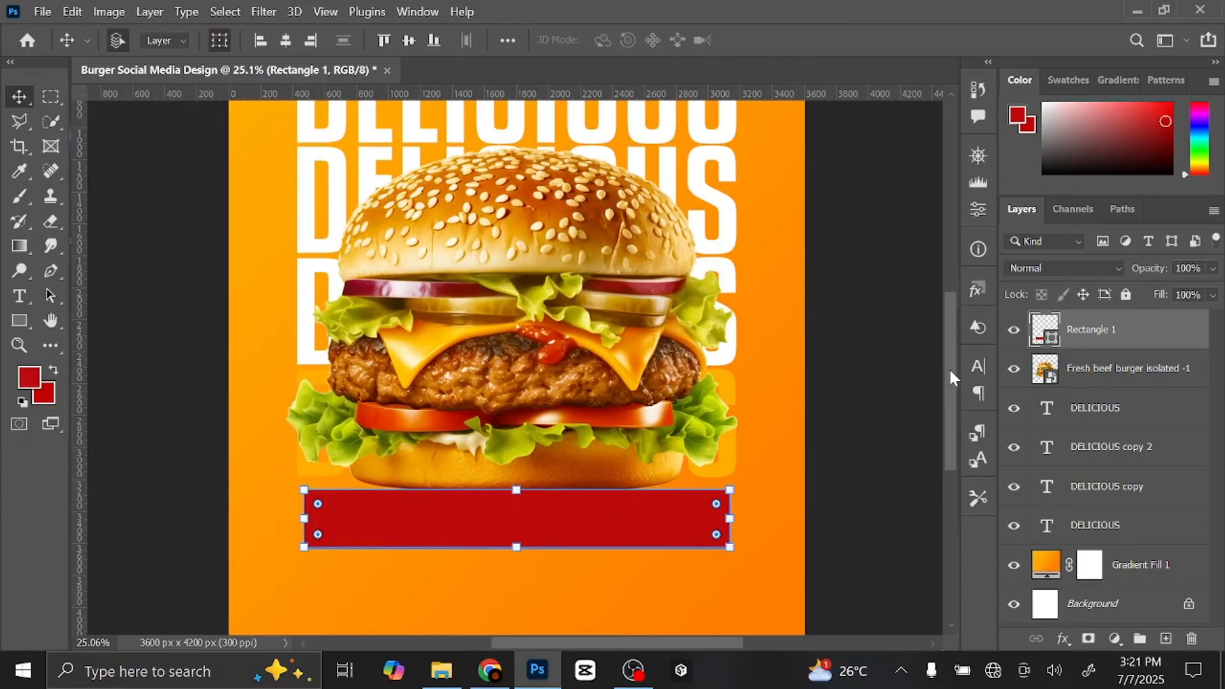
pyautogui.moveTo(948, 368); pyautogui.dragTo(951, 385)
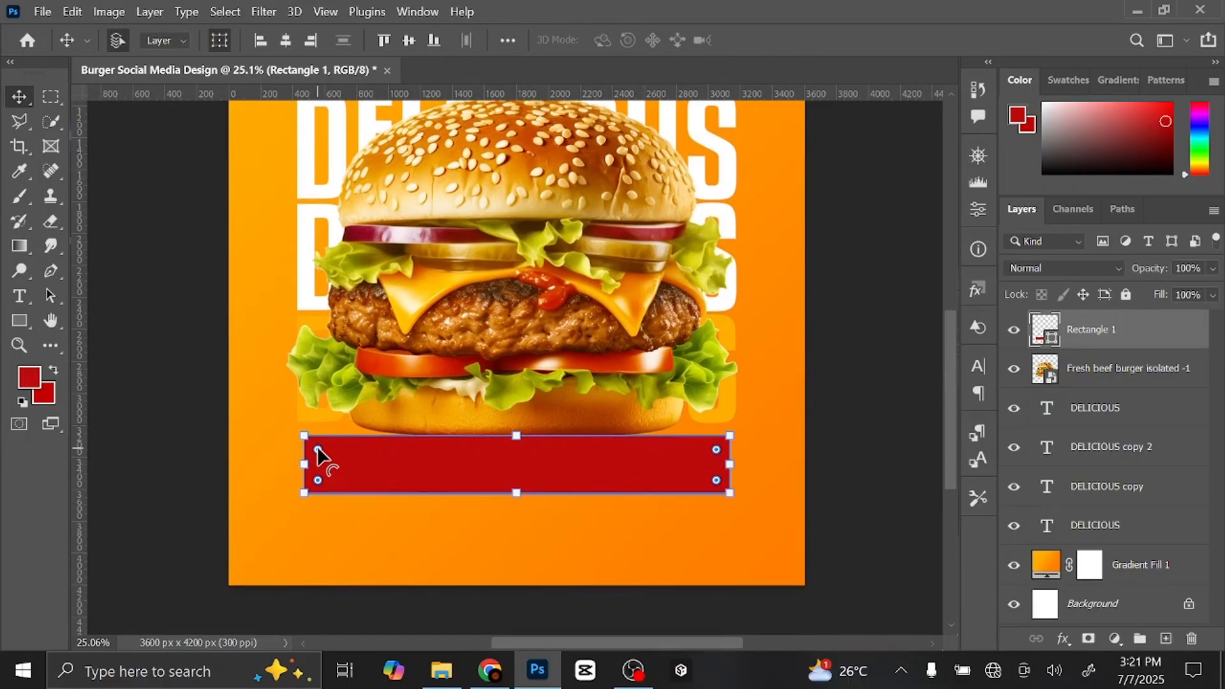
pyautogui.moveTo(317, 450); pyautogui.dragTo(322, 454)
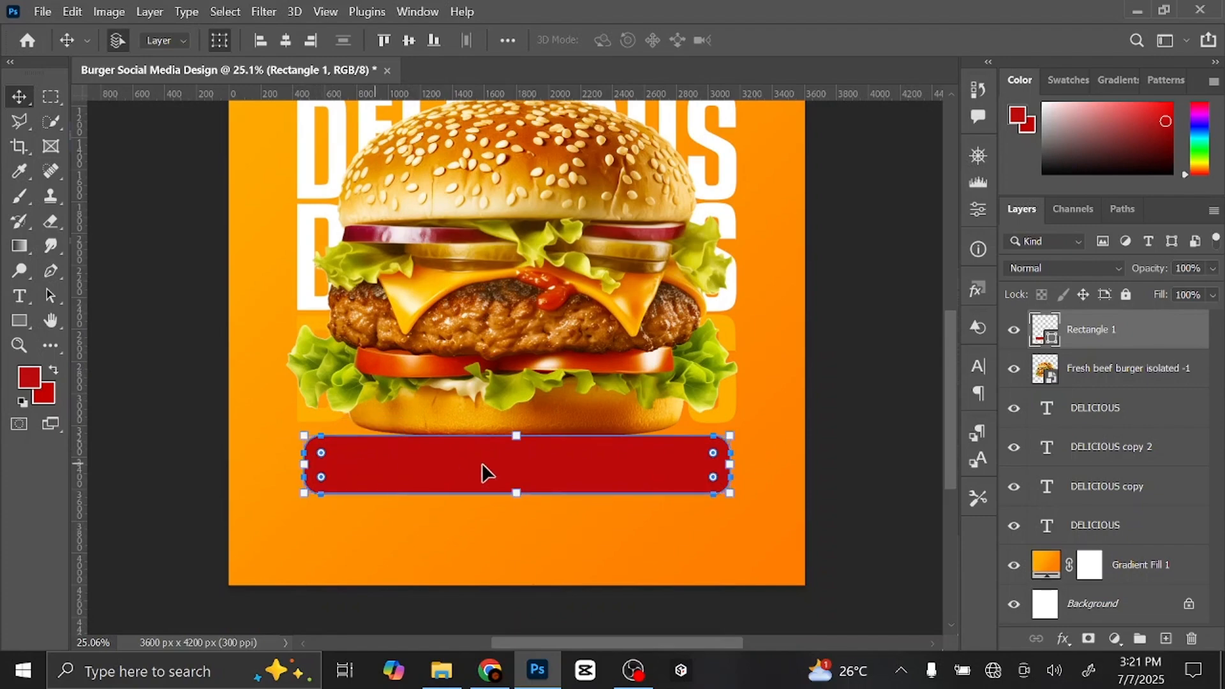
pyautogui.moveTo(547, 468); pyautogui.dragTo(549, 442)
# - Stretch the red bar wider on both sides and nudge it down just under the burger
pyautogui.hotkey('ctrl', 't')
pyautogui.moveTo(731, 438); pyautogui.dragTo(738, 439)
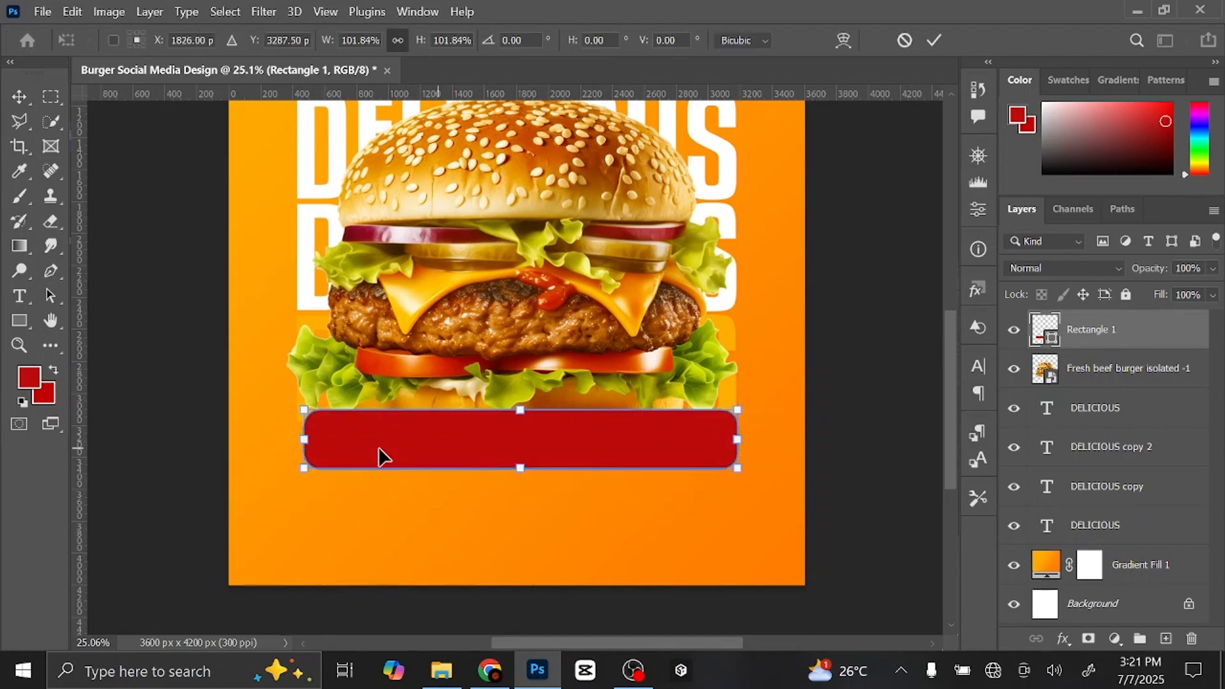
pyautogui.moveTo(304, 440); pyautogui.dragTo(296, 439)
pyautogui.click(934, 40)
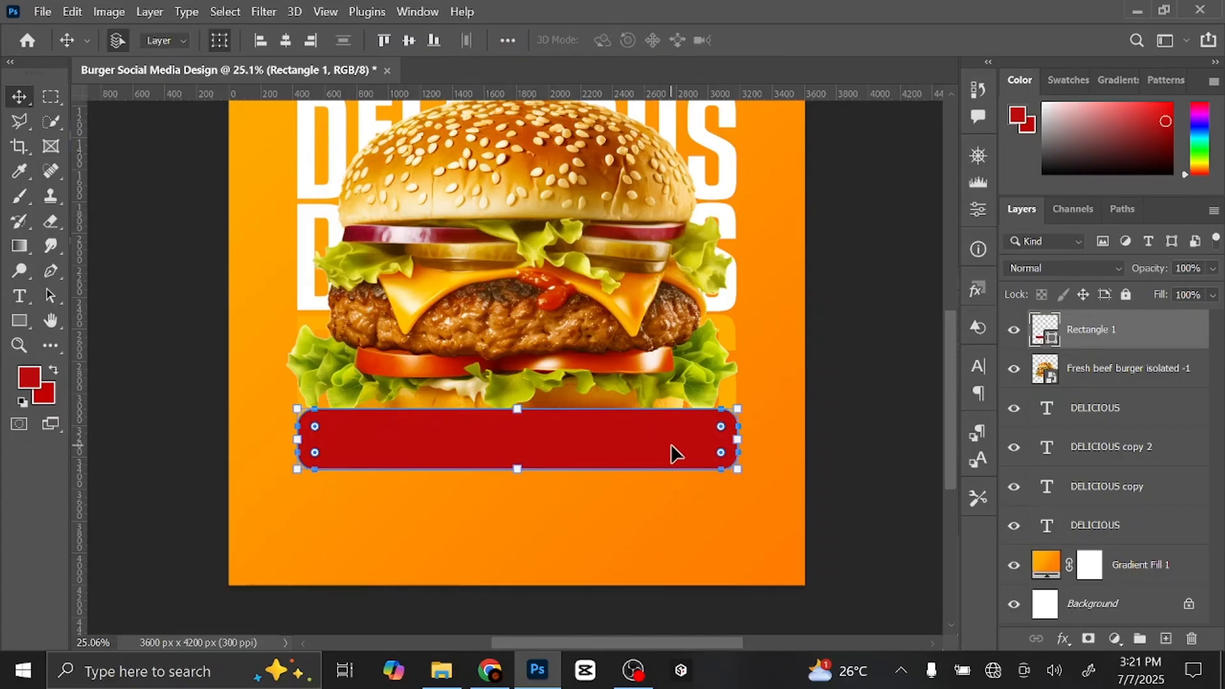
pyautogui.moveTo(656, 445); pyautogui.dragTo(657, 458)
pyautogui.press('Down')
pyautogui.press('Down')
pyautogui.press('Down')
pyautogui.press('Down')
pyautogui.press('Down')
pyautogui.press('Down')
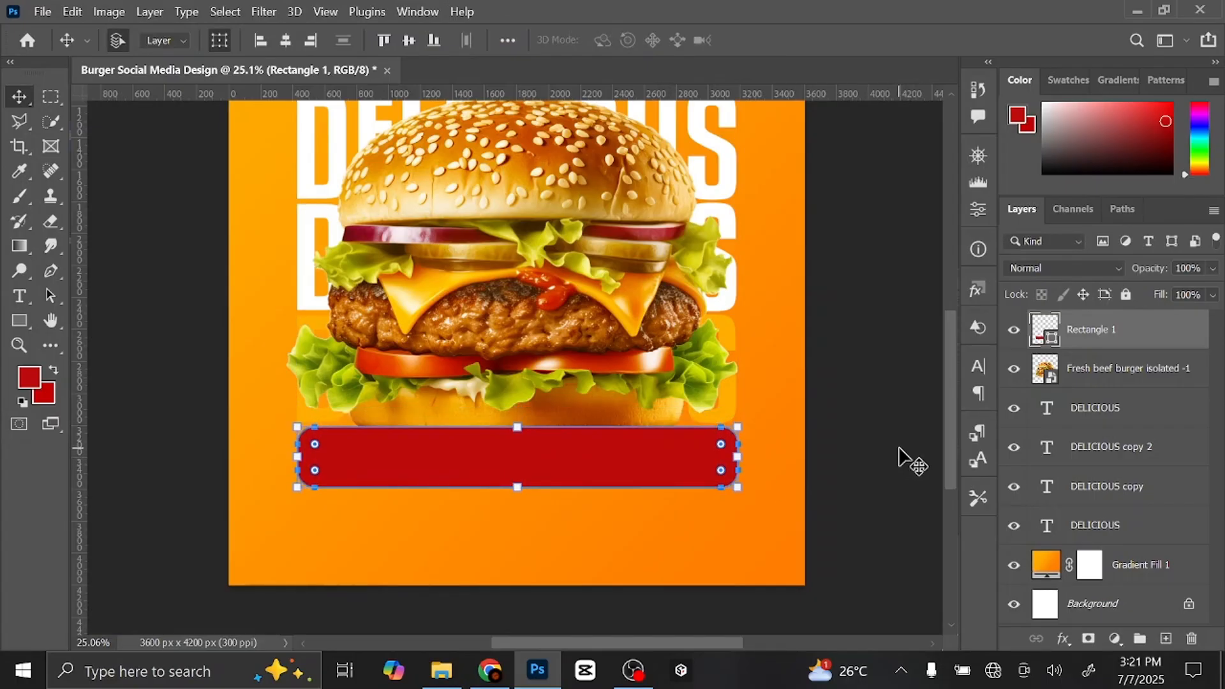
# - Reselect the red bar's layer and add an empty Layer 1 above it
pyautogui.click(902, 452)
pyautogui.click(690, 466)
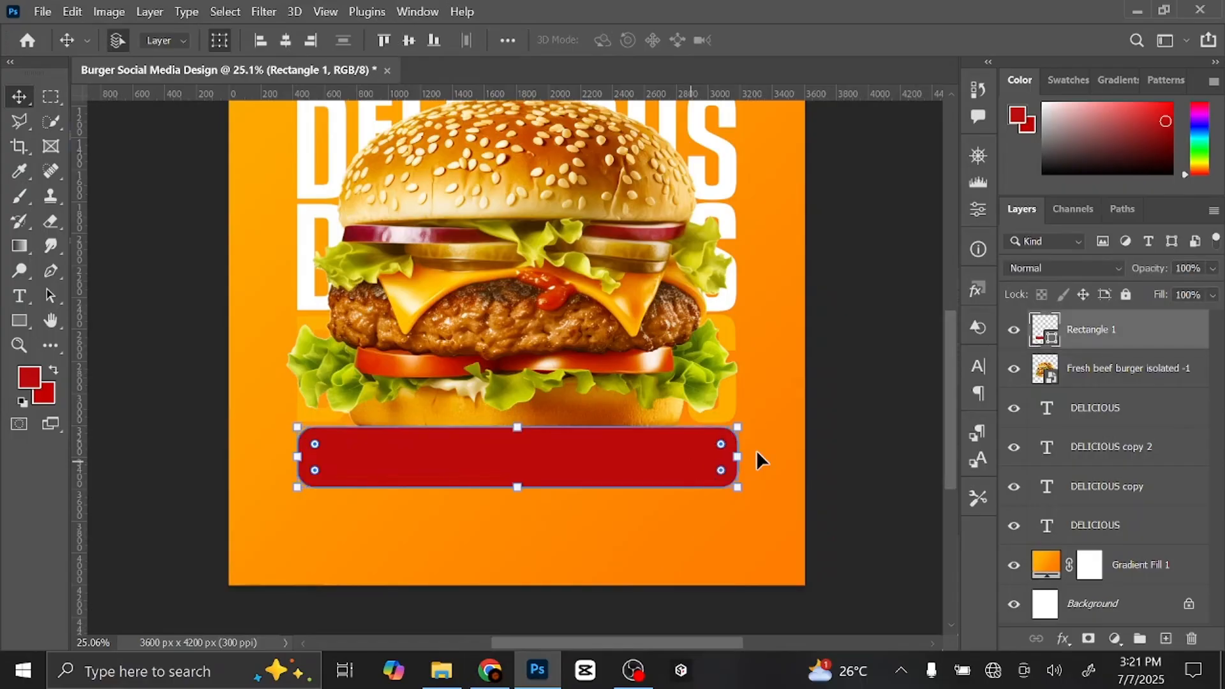
pyautogui.click(1166, 640)
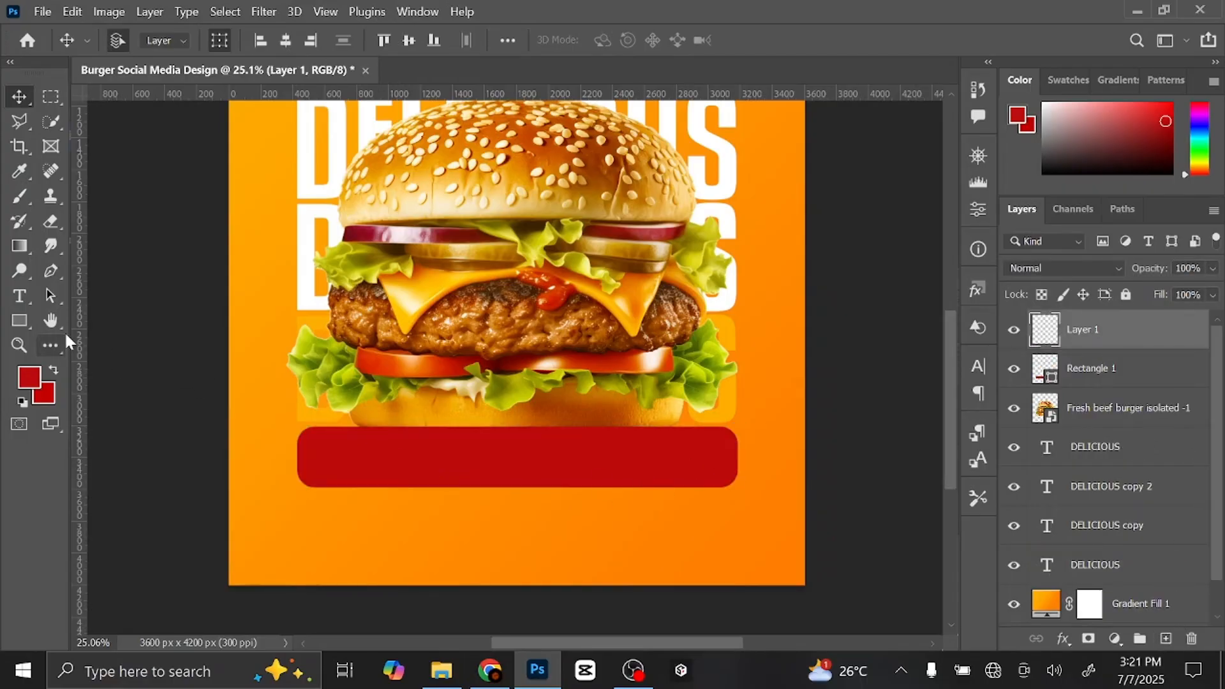
# - Set the Pen tool to draw combined shapes, with the poster's orange as foreground colour
pyautogui.click(51, 271)
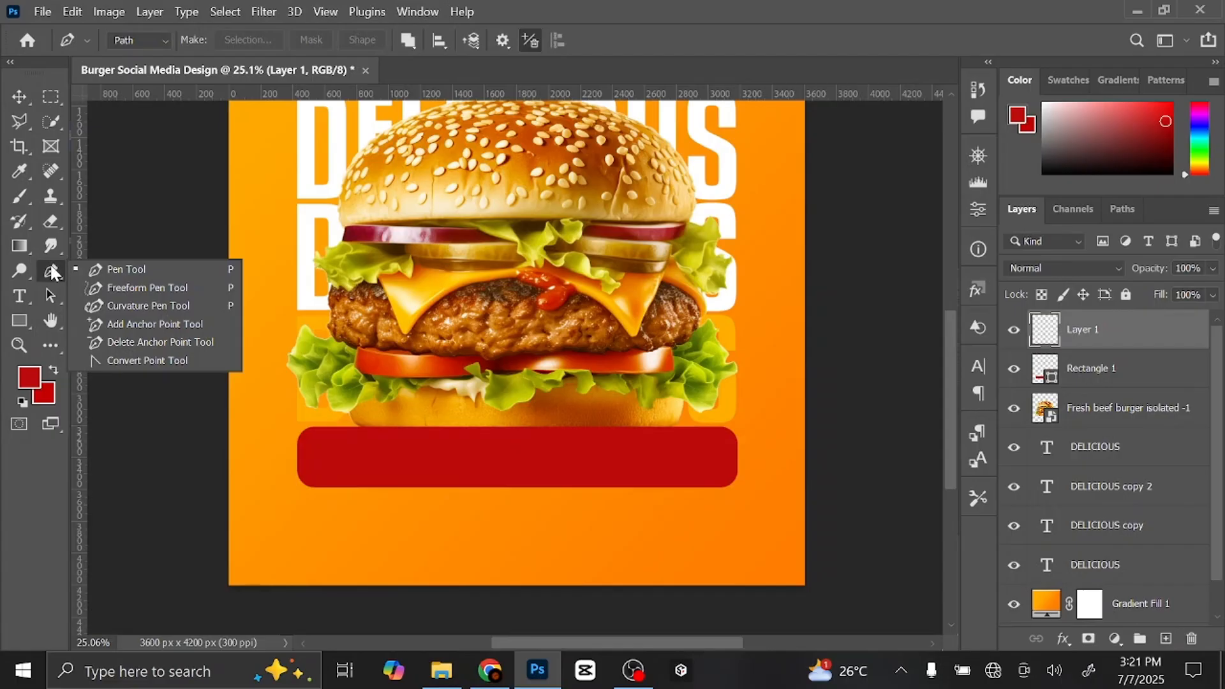
pyautogui.click(119, 270)
pyautogui.click(162, 41)
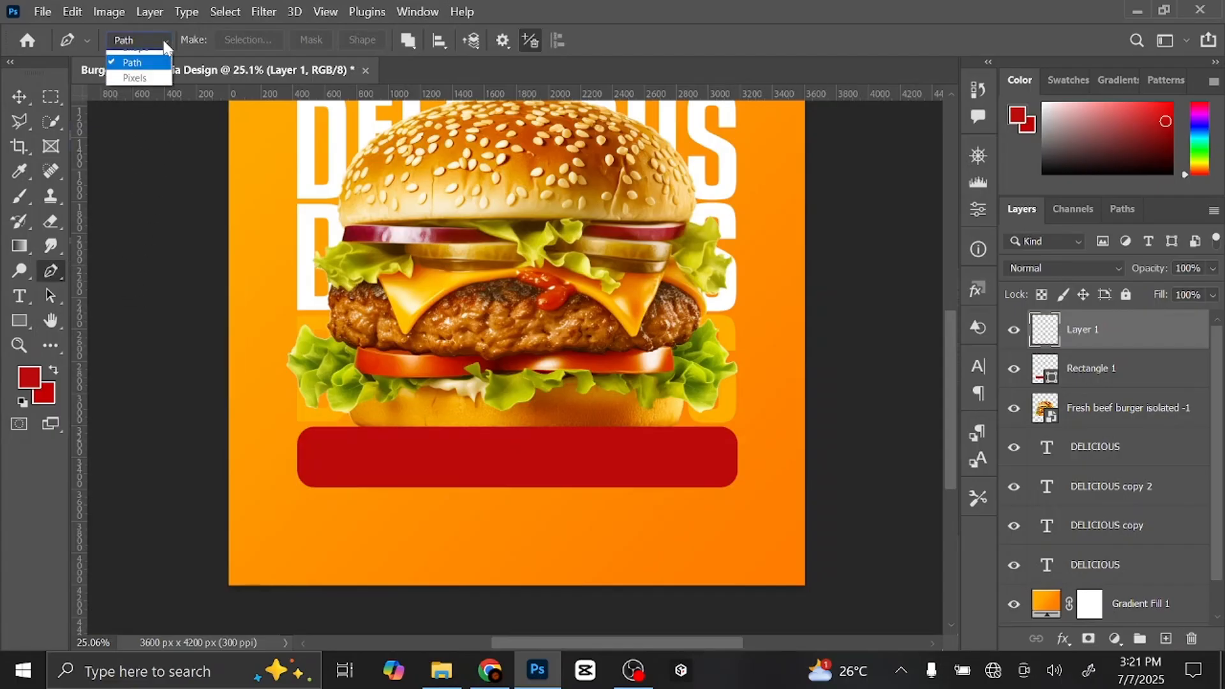
pyautogui.click(147, 56)
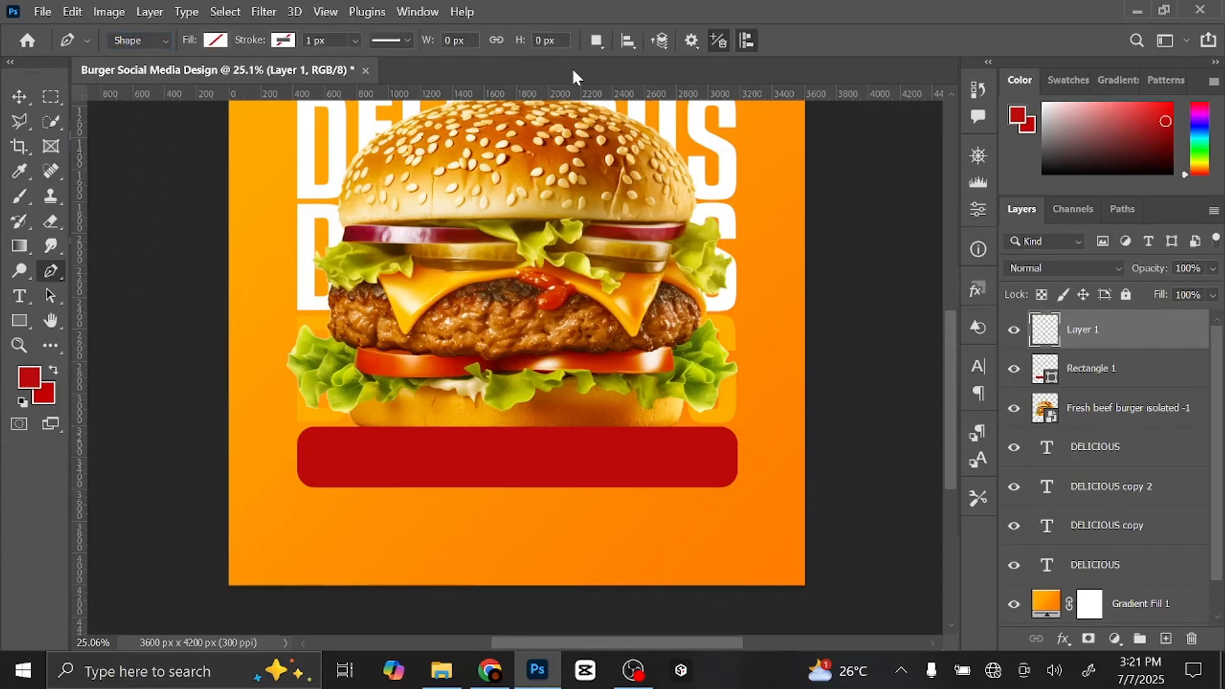
pyautogui.click(598, 41)
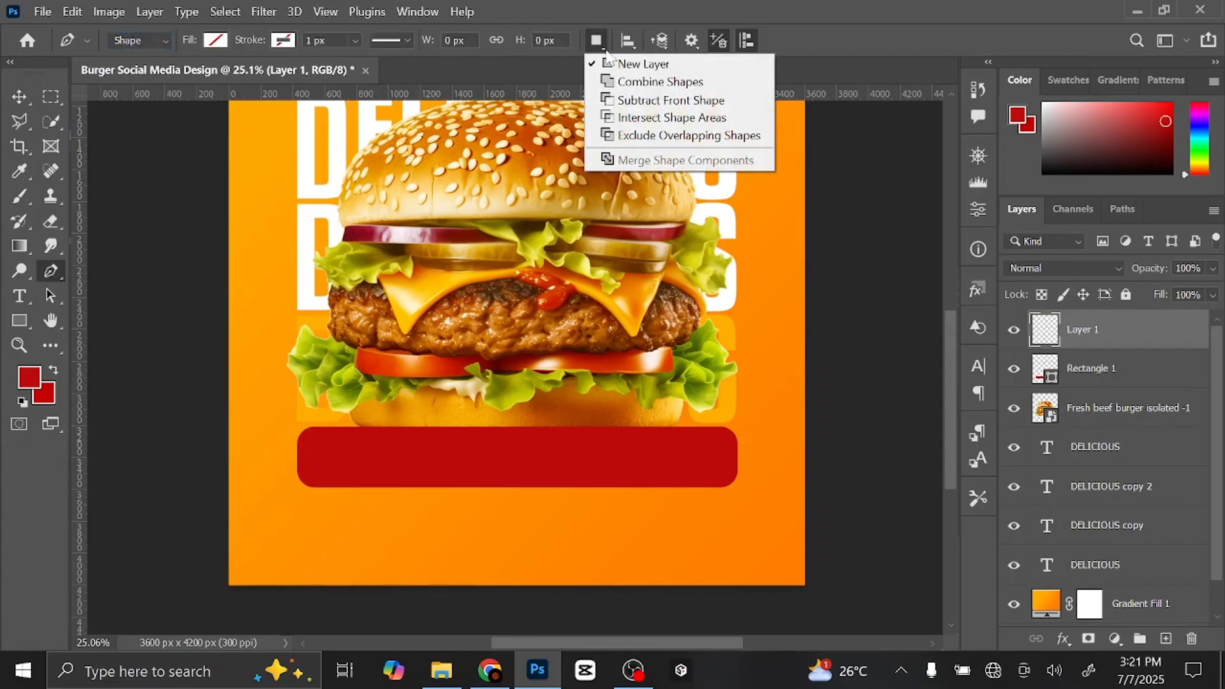
pyautogui.click(636, 83)
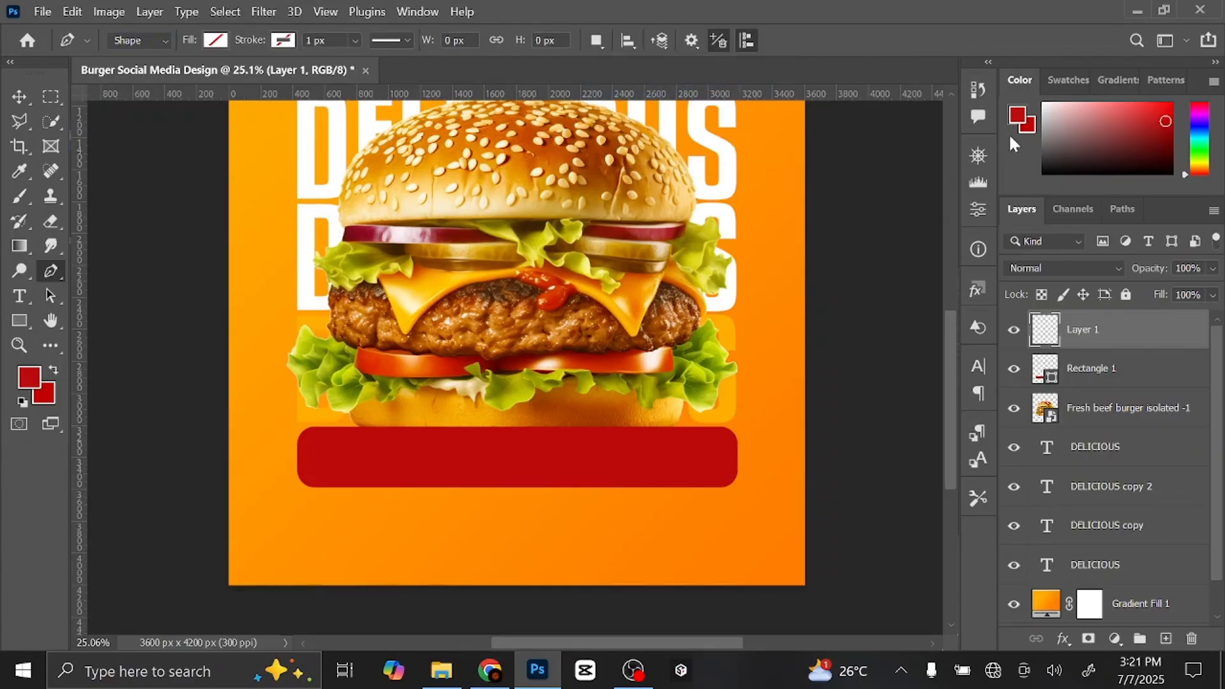
pyautogui.click(1019, 118)
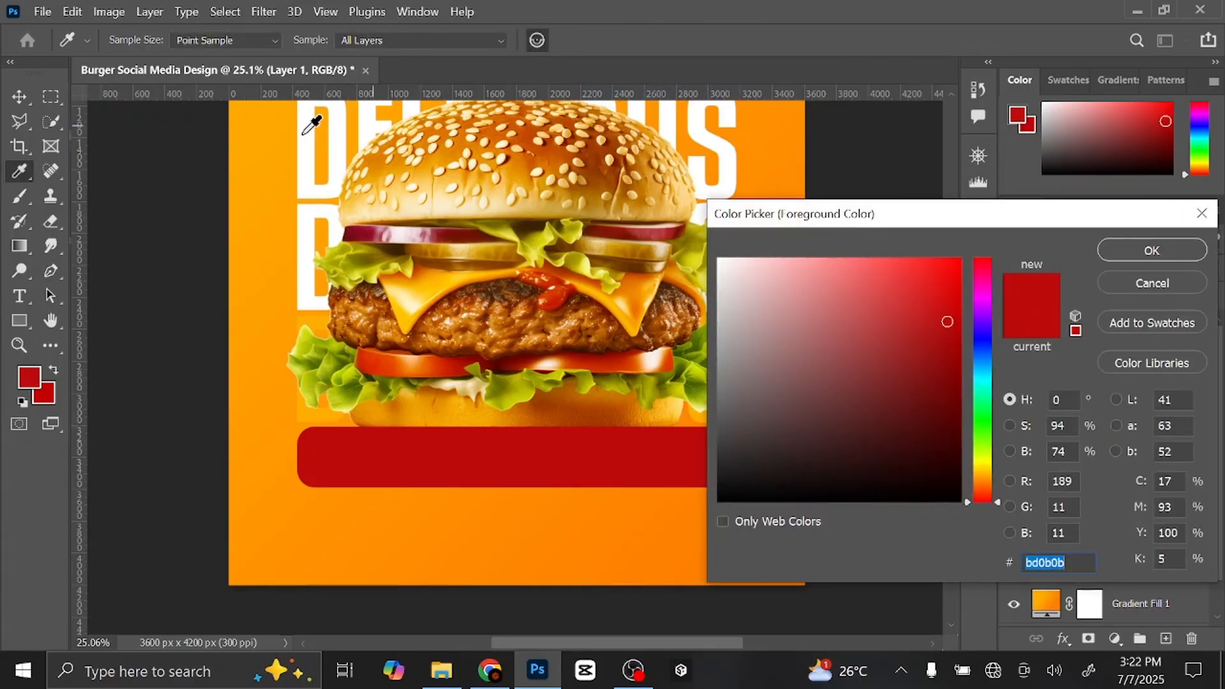
pyautogui.click(255, 104)
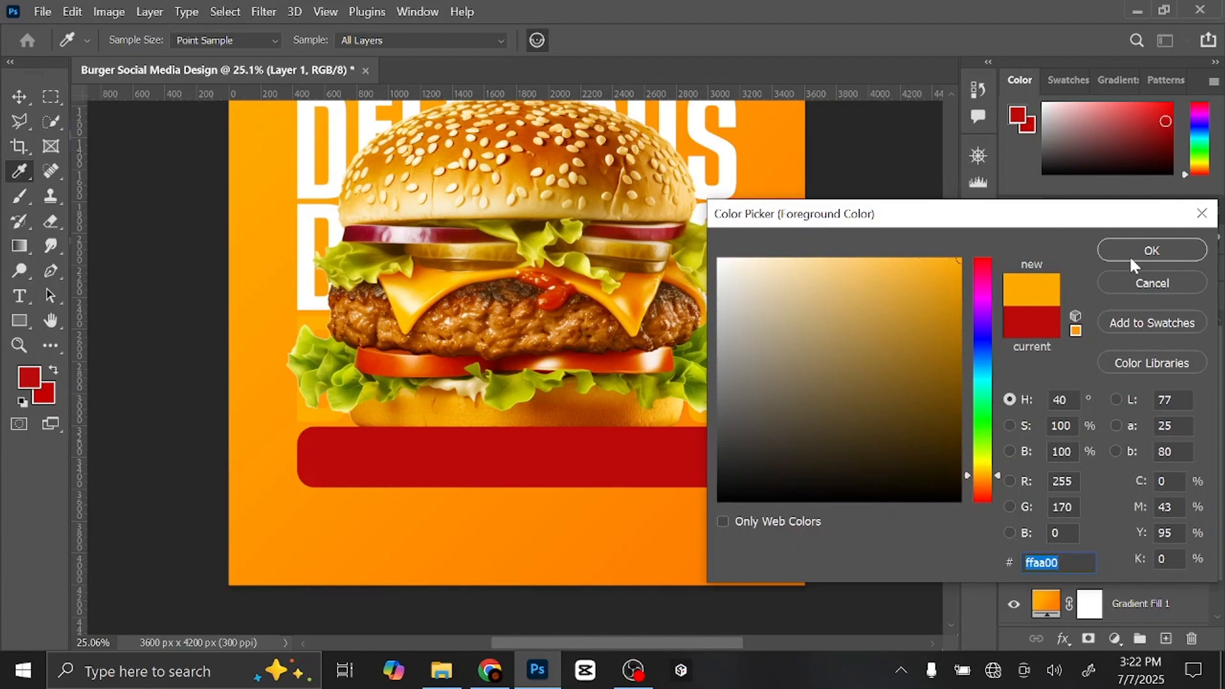
pyautogui.click(1152, 250)
# - Place a guide at the bar's top edge and clip the empty layer to the rounded bar
pyautogui.moveTo(705, 97); pyautogui.dragTo(714, 435)
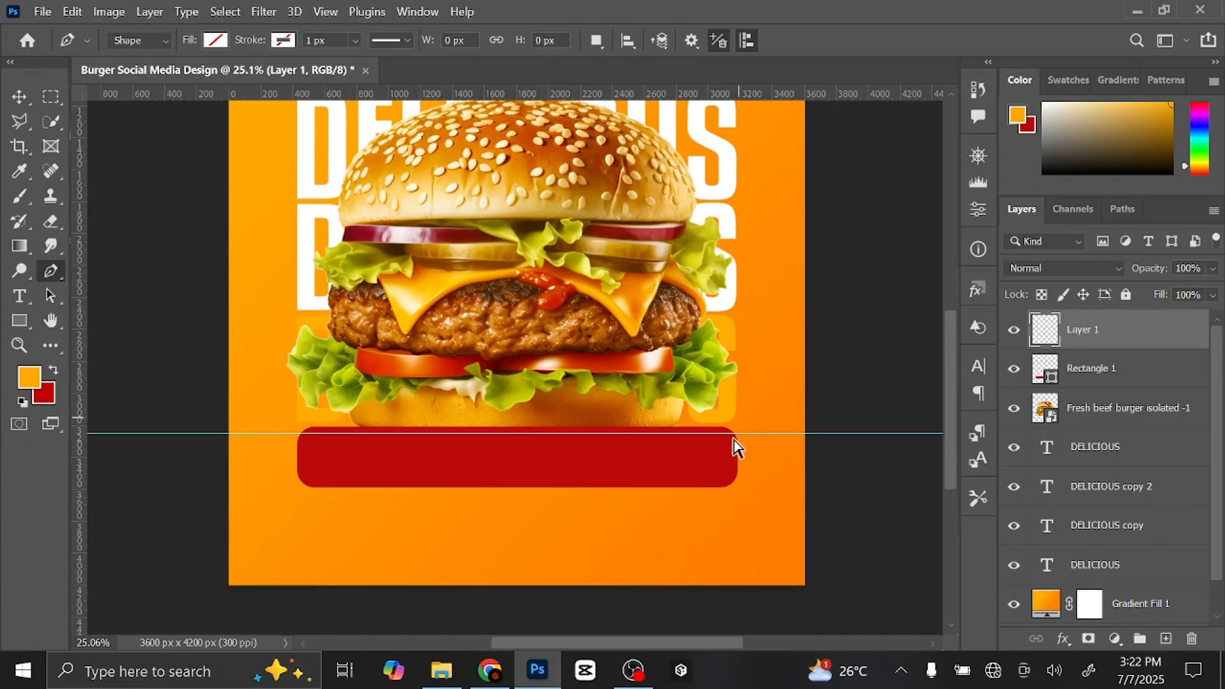
pyautogui.moveTo(692, 475); pyautogui.dragTo(719, 475)
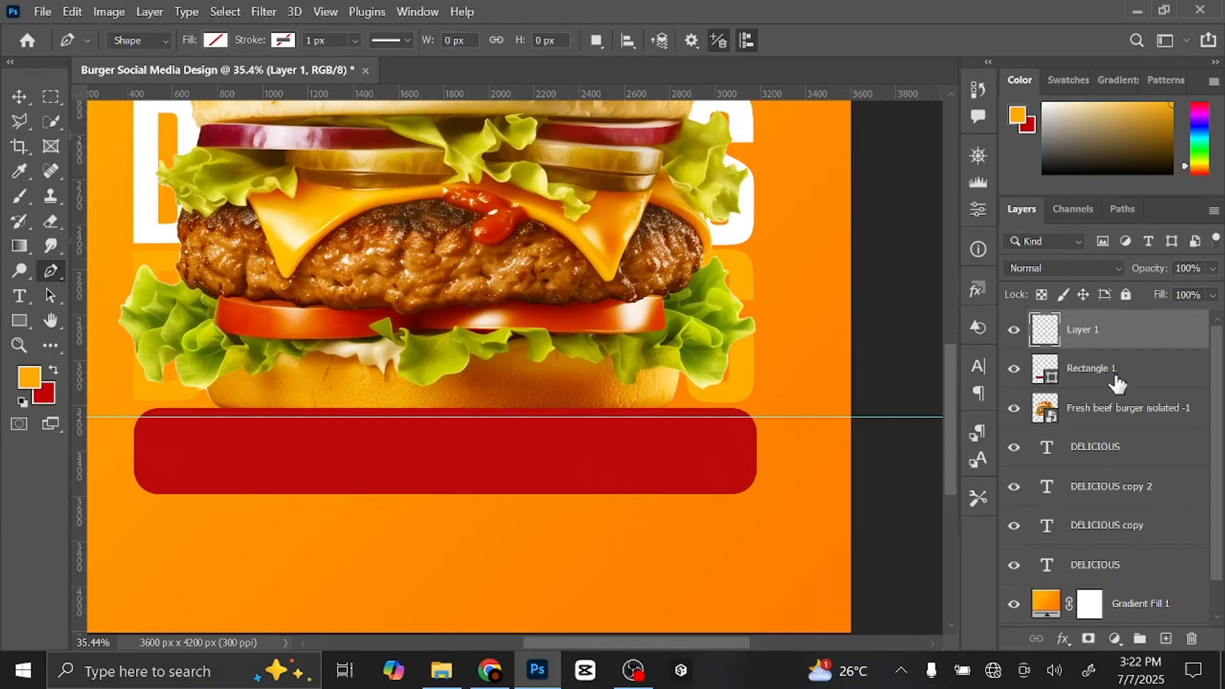
pyautogui.rightClick(1127, 333)
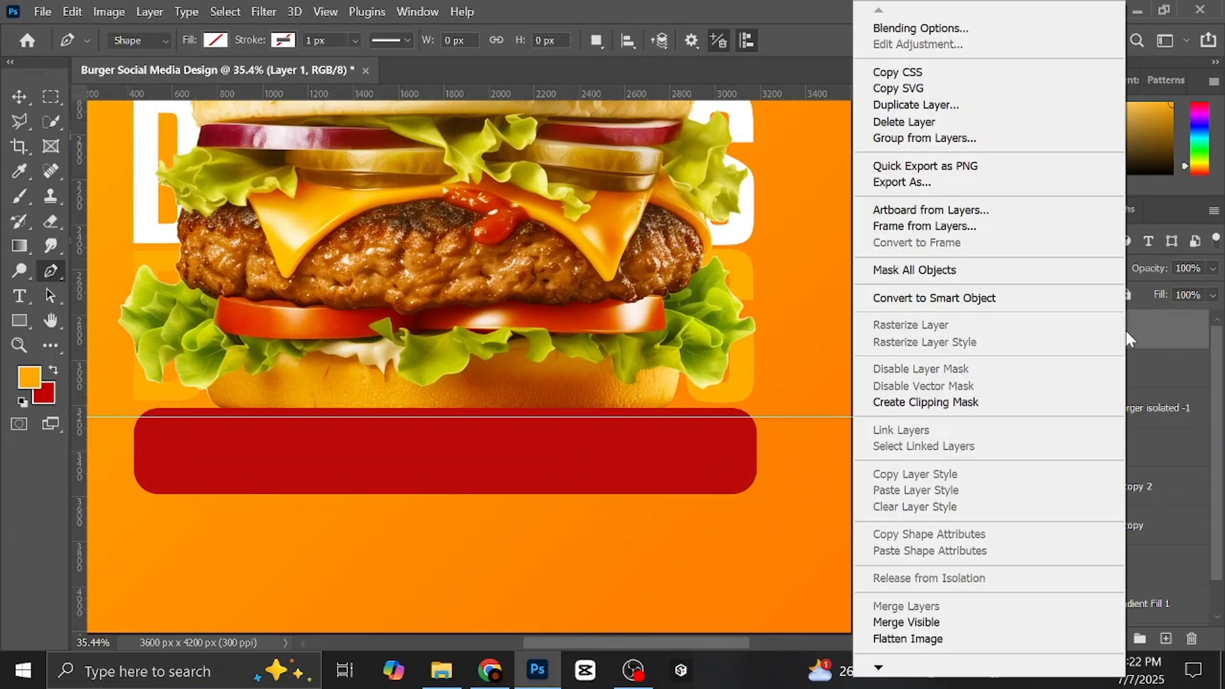
pyautogui.click(1010, 404)
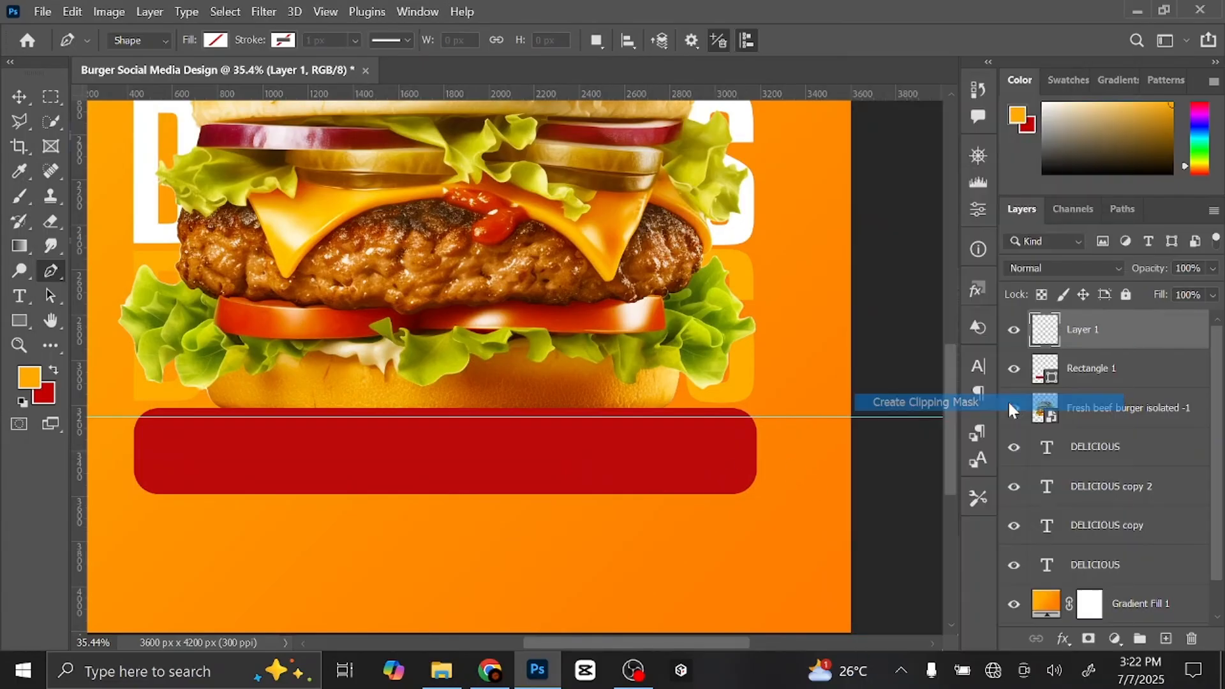
# - Draw a slanted four-point shape over the bar's right side and fill it orange
pyautogui.click(487, 417)
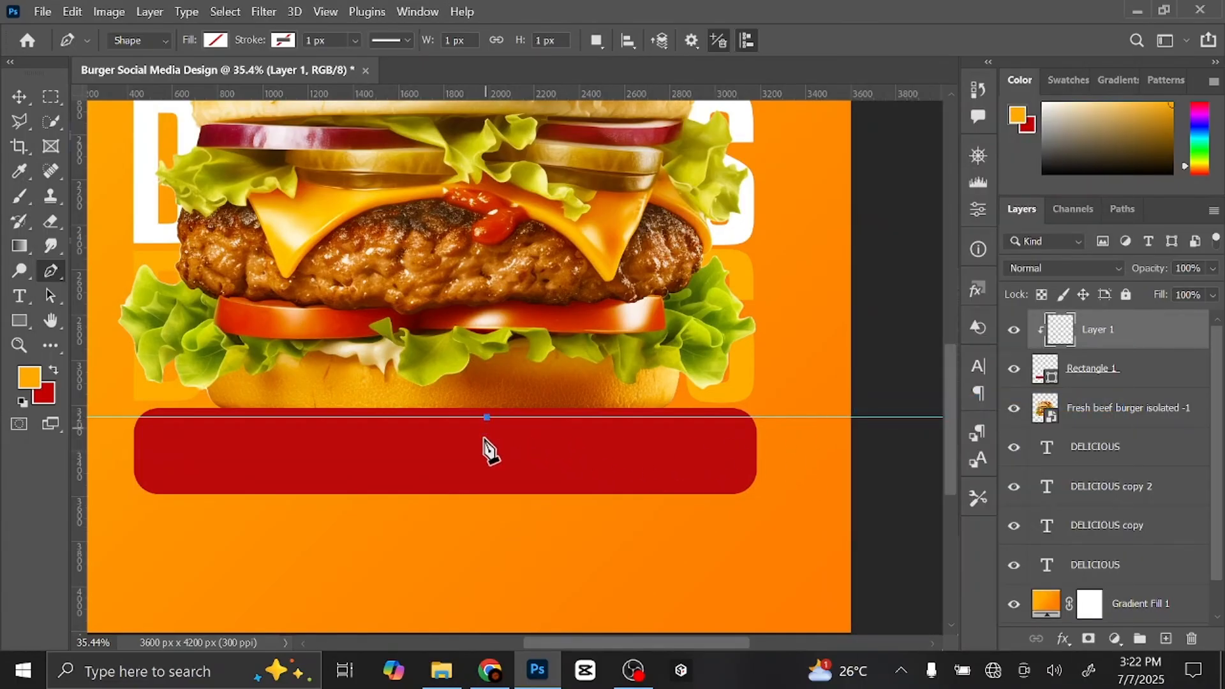
pyautogui.click(449, 498)
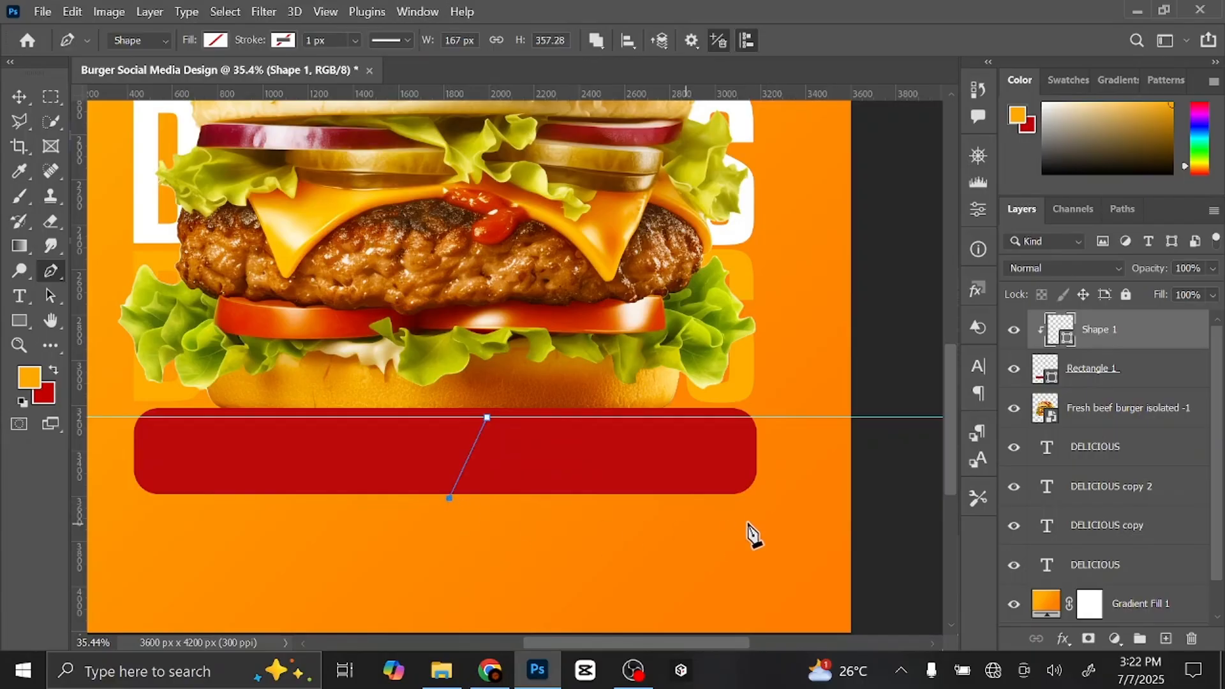
pyautogui.click(768, 495)
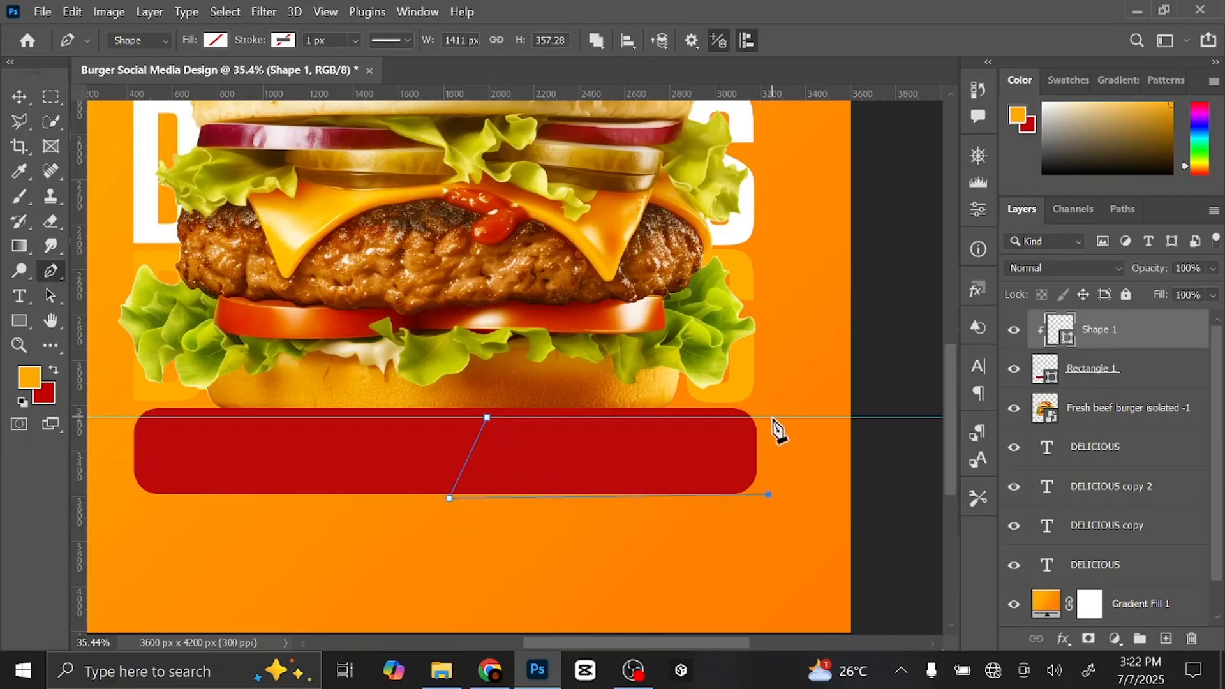
pyautogui.click(772, 418)
pyautogui.click(487, 417)
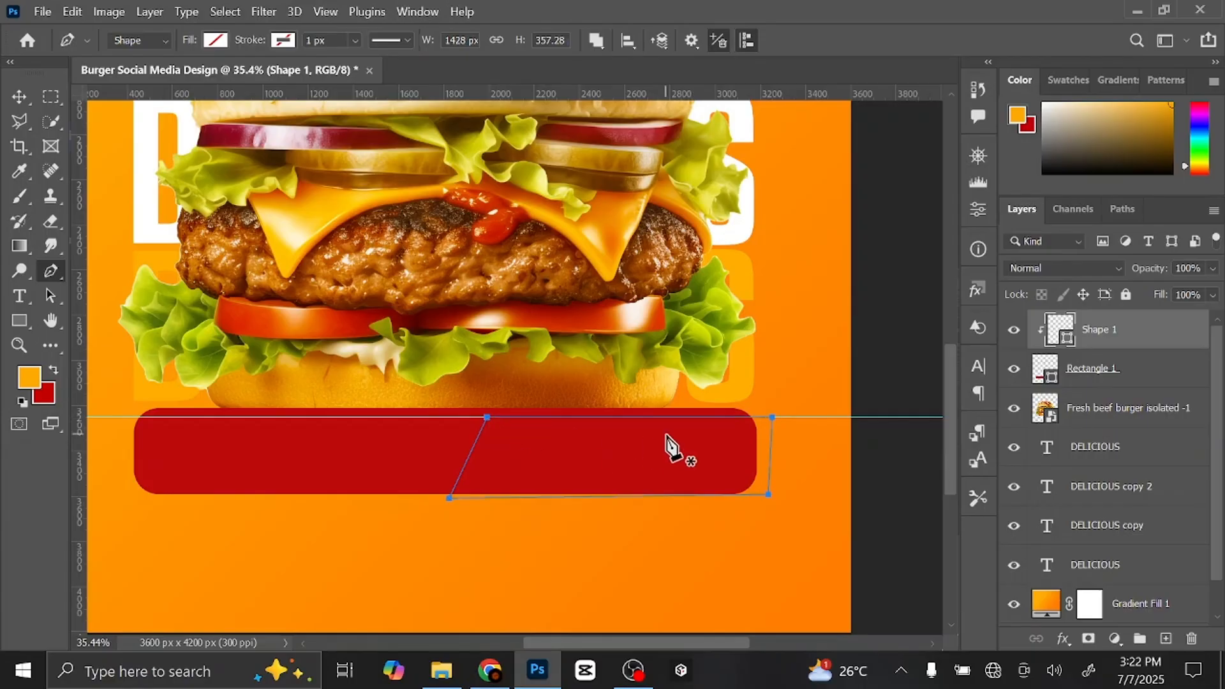
pyautogui.click(217, 41)
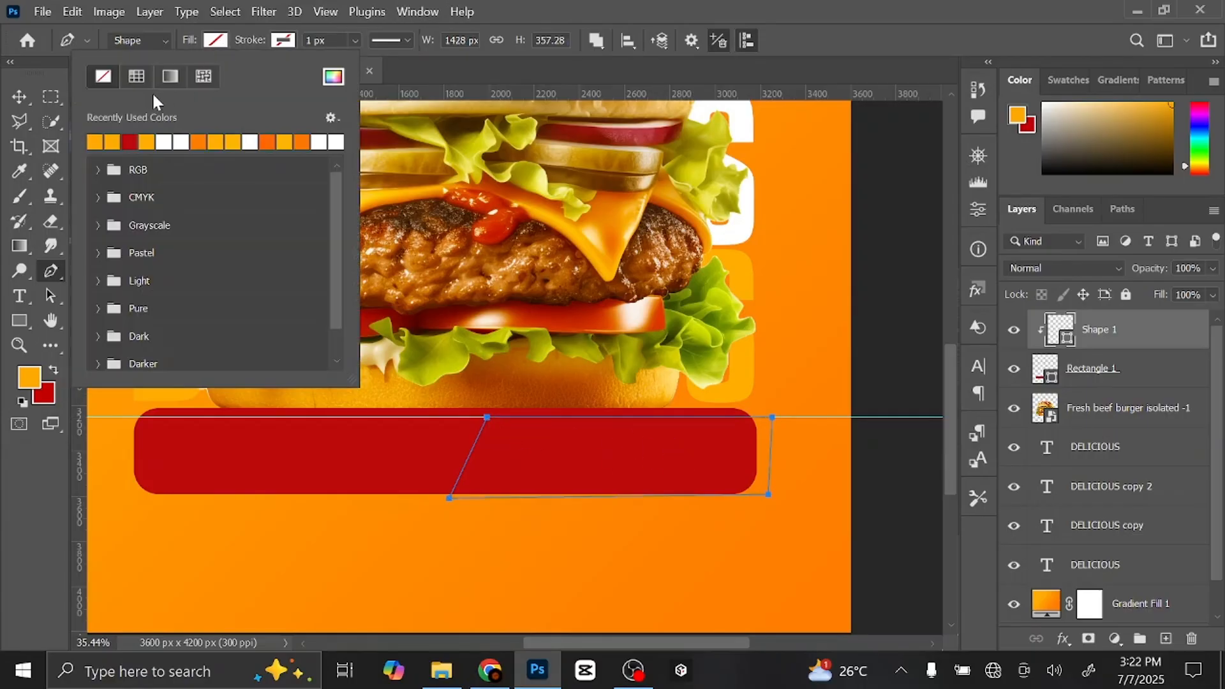
pyautogui.click(112, 140)
pyautogui.click(218, 49)
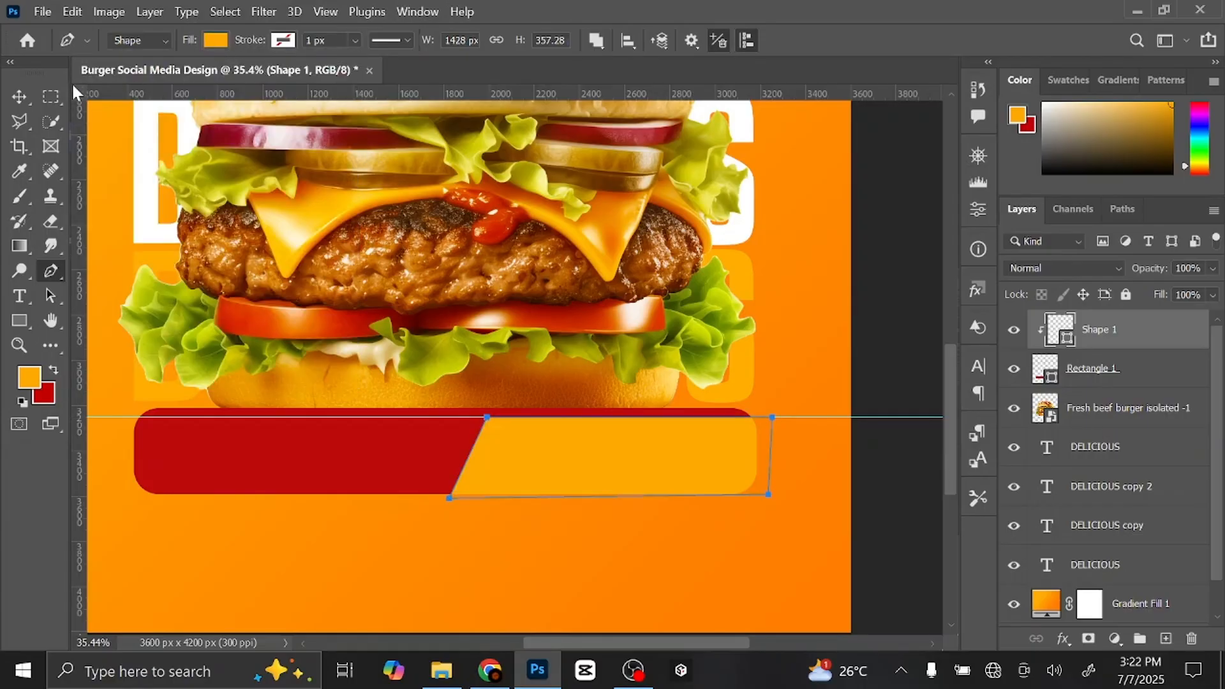
# - Remove the guide and add an empty layer above the orange Shape 1
pyautogui.click(20, 99)
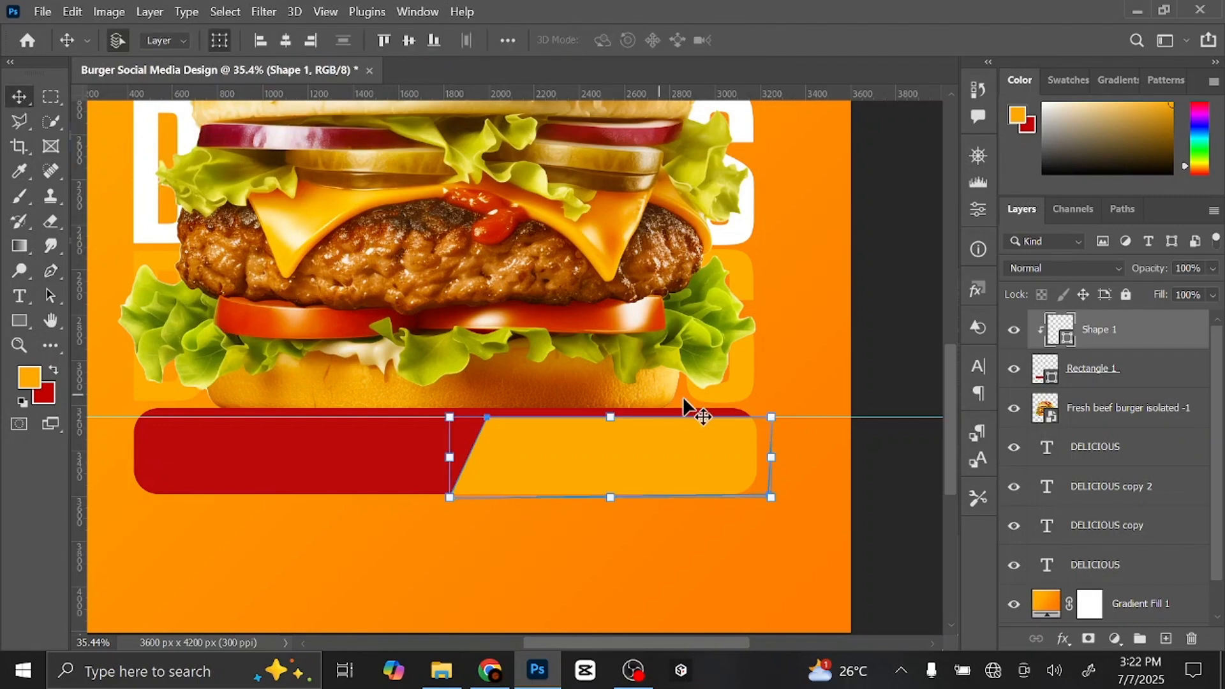
pyautogui.moveTo(854, 418); pyautogui.dragTo(842, 70)
pyautogui.click(901, 252)
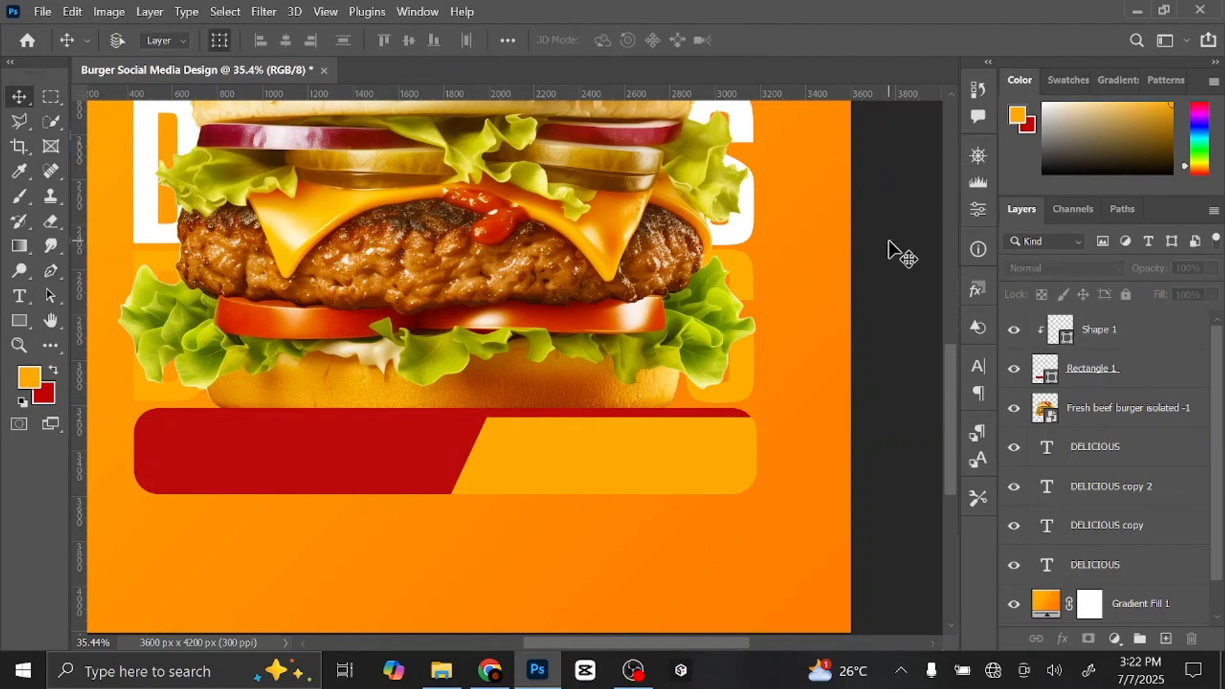
pyautogui.hotkey('ctrl', '0')
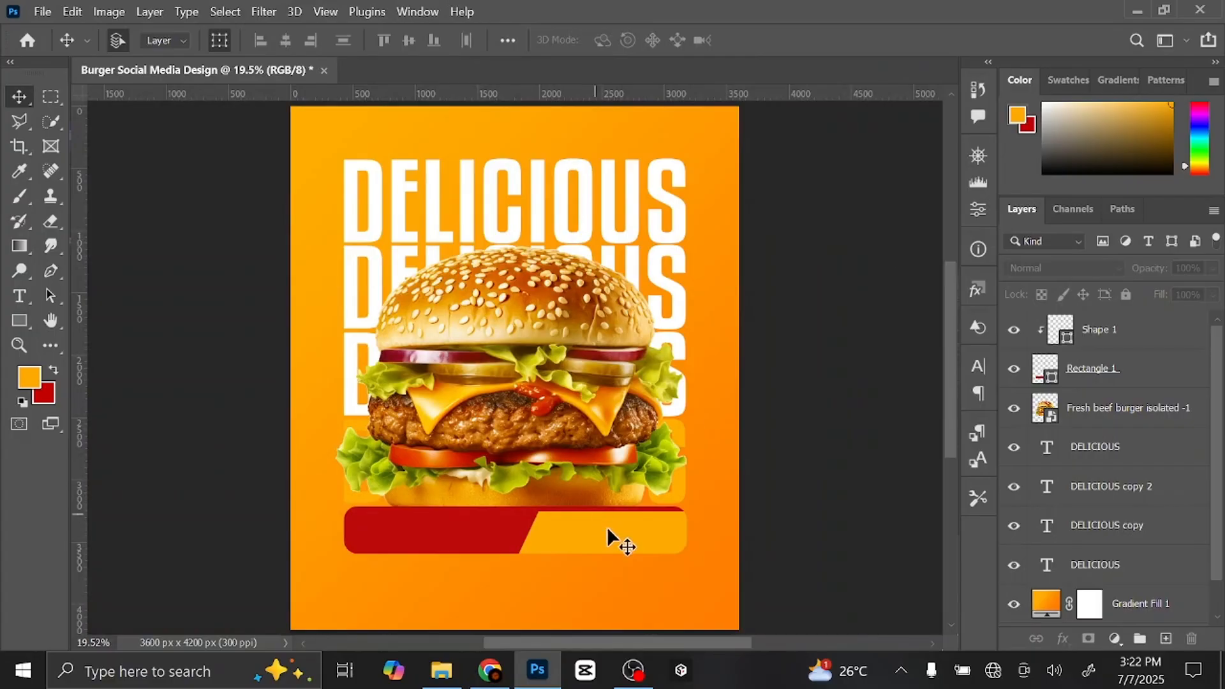
pyautogui.click(1149, 341)
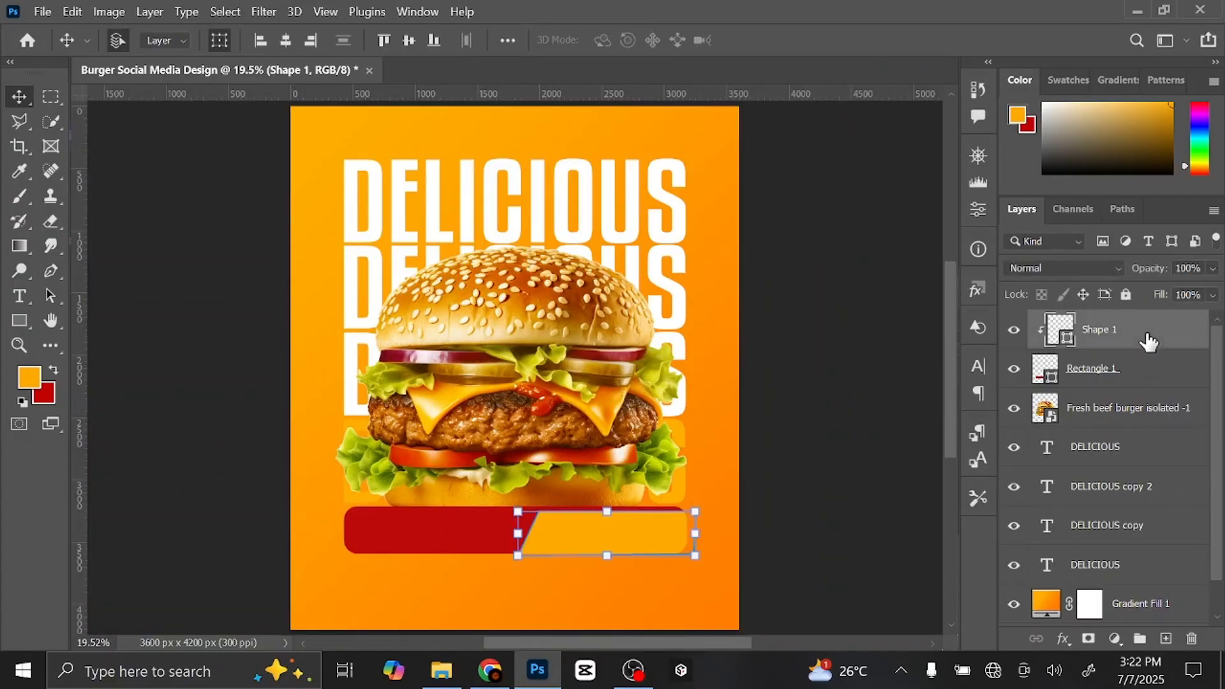
pyautogui.click(1166, 639)
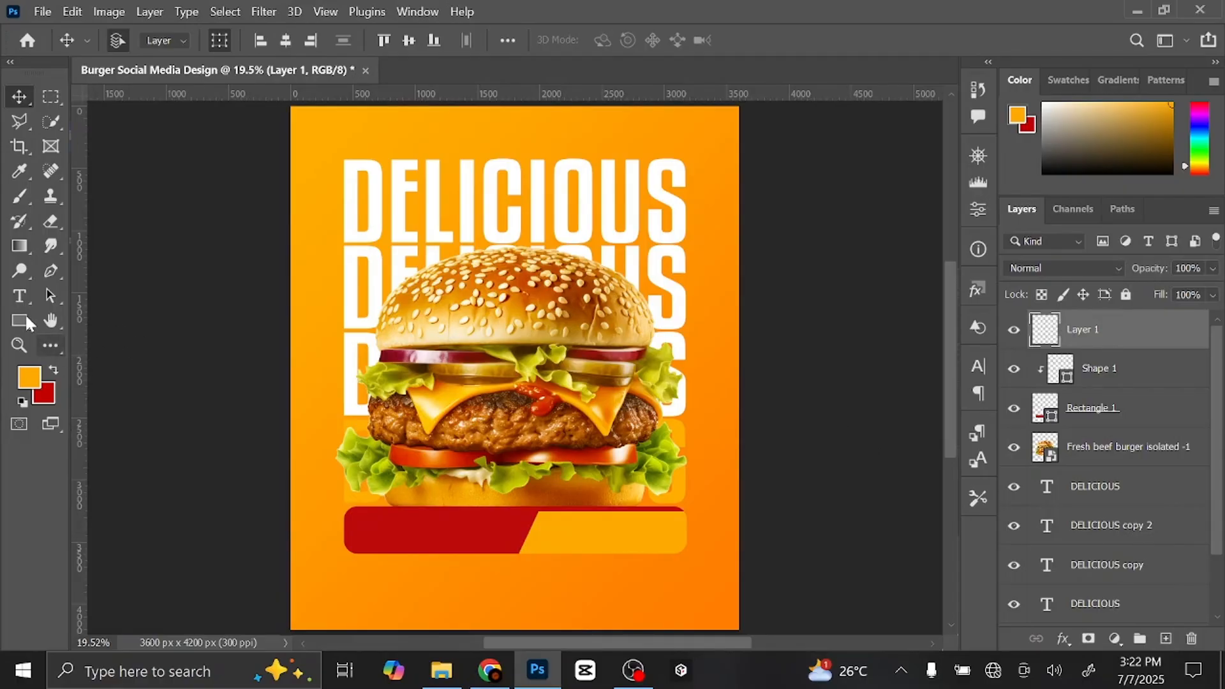
# - Choose the Type tool with orange text colour and bring the red bar into view
pyautogui.click(18, 292)
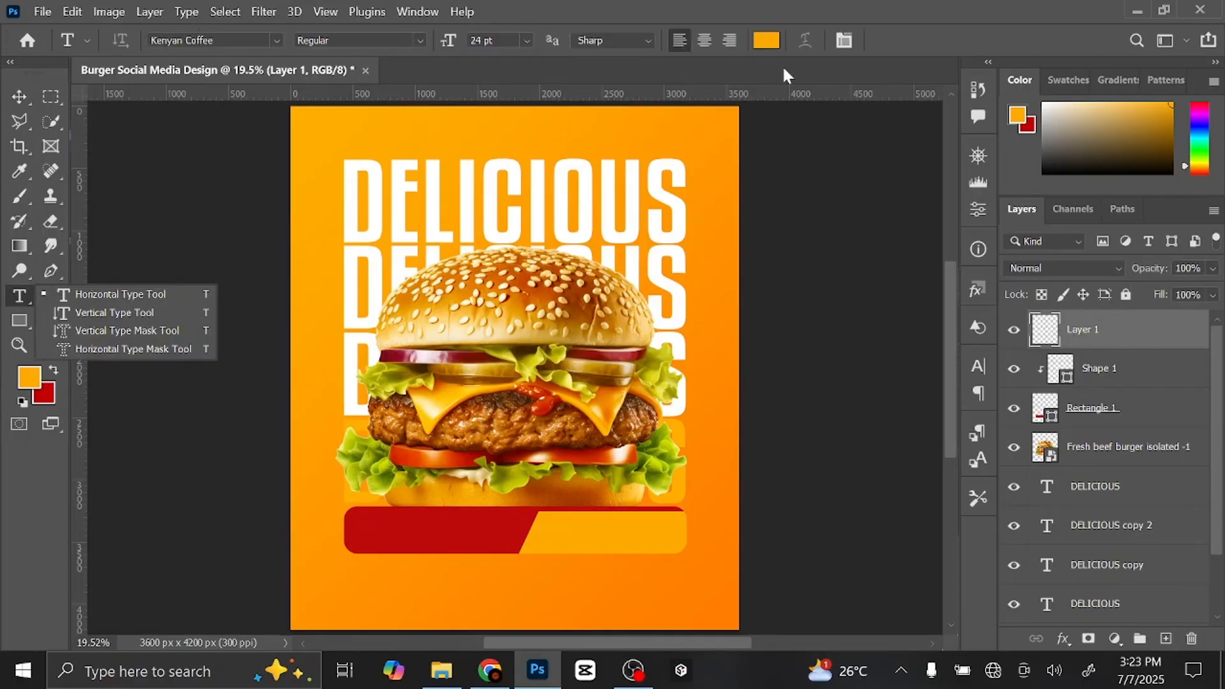
pyautogui.click(758, 39)
pyautogui.click(1162, 249)
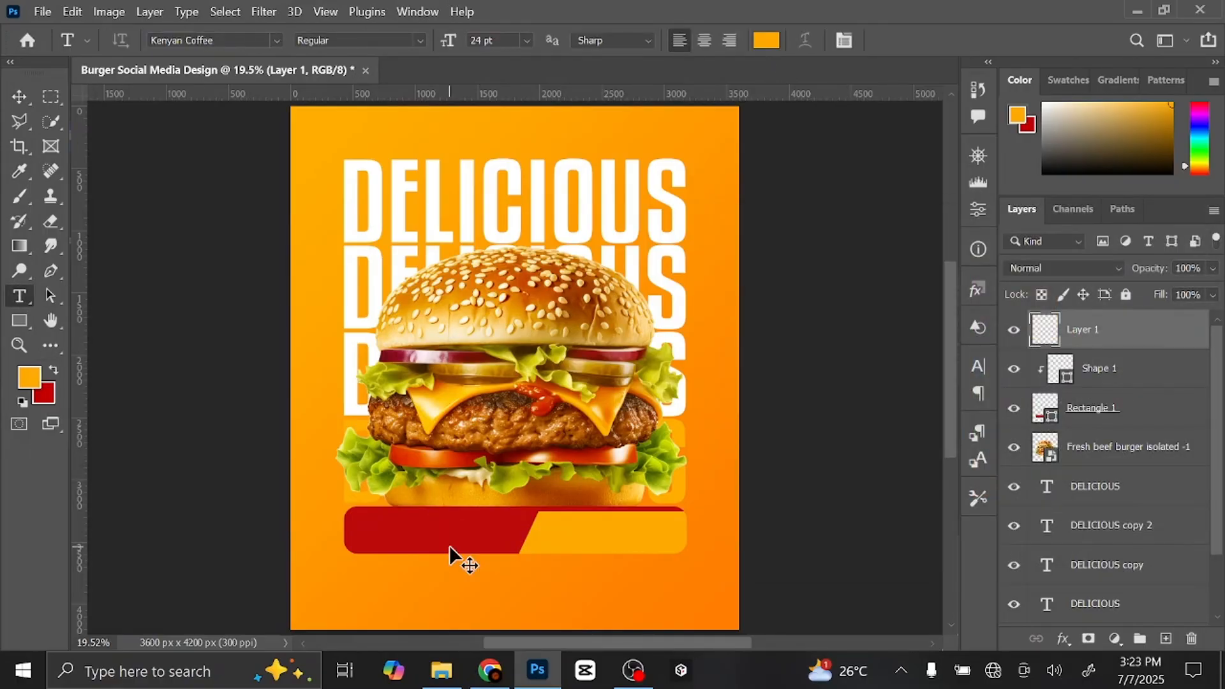
pyautogui.scroll(2, 451, 556)
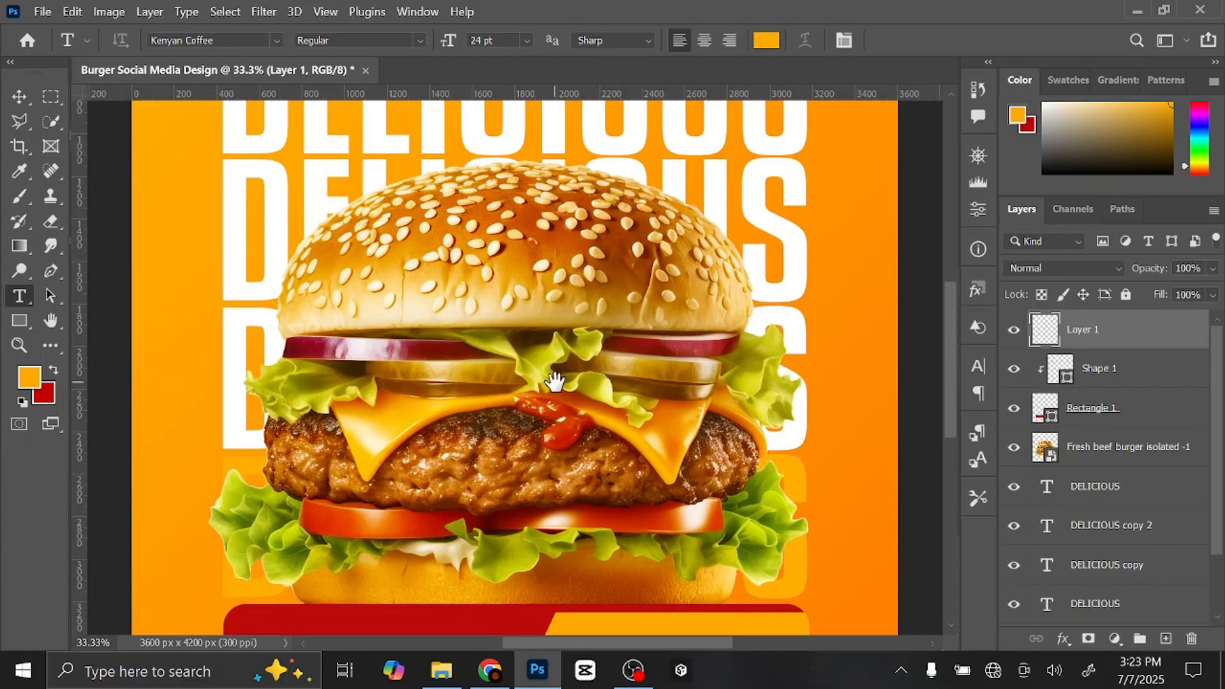
pyautogui.moveTo(555, 382); pyautogui.dragTo(645, 129)
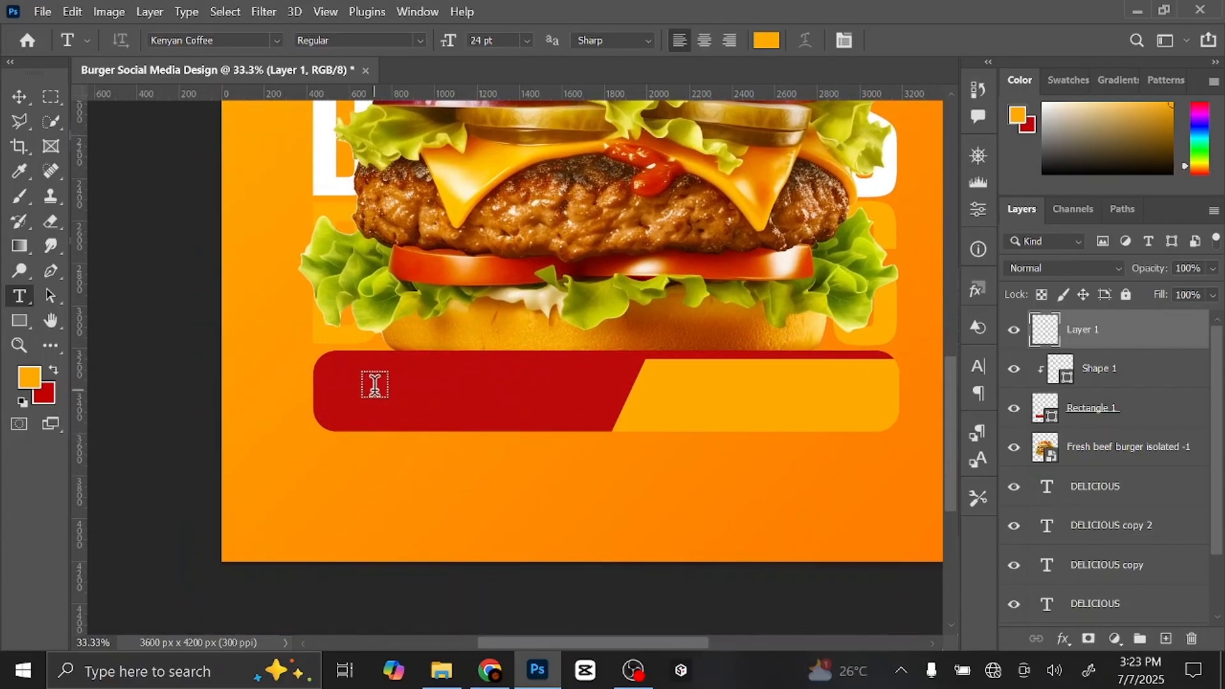
# - Type ORDER NOW on the red part of the bar and set its font to Anton
pyautogui.click(375, 385)
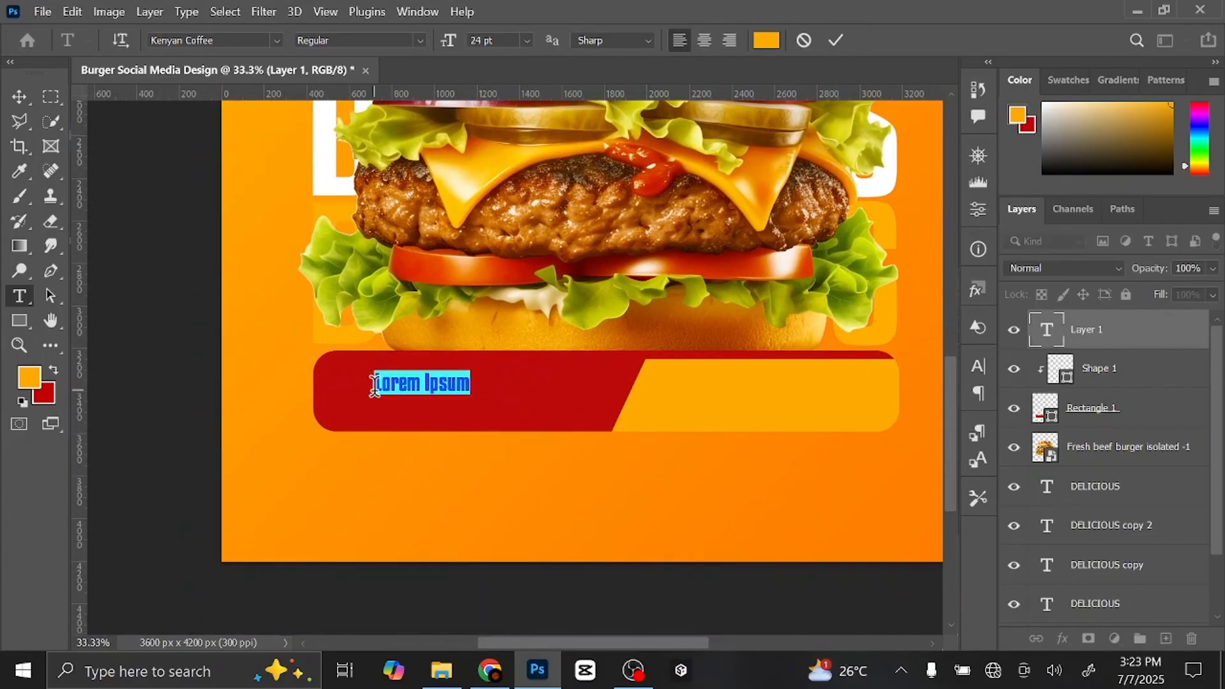
pyautogui.write('ORDER NOW')
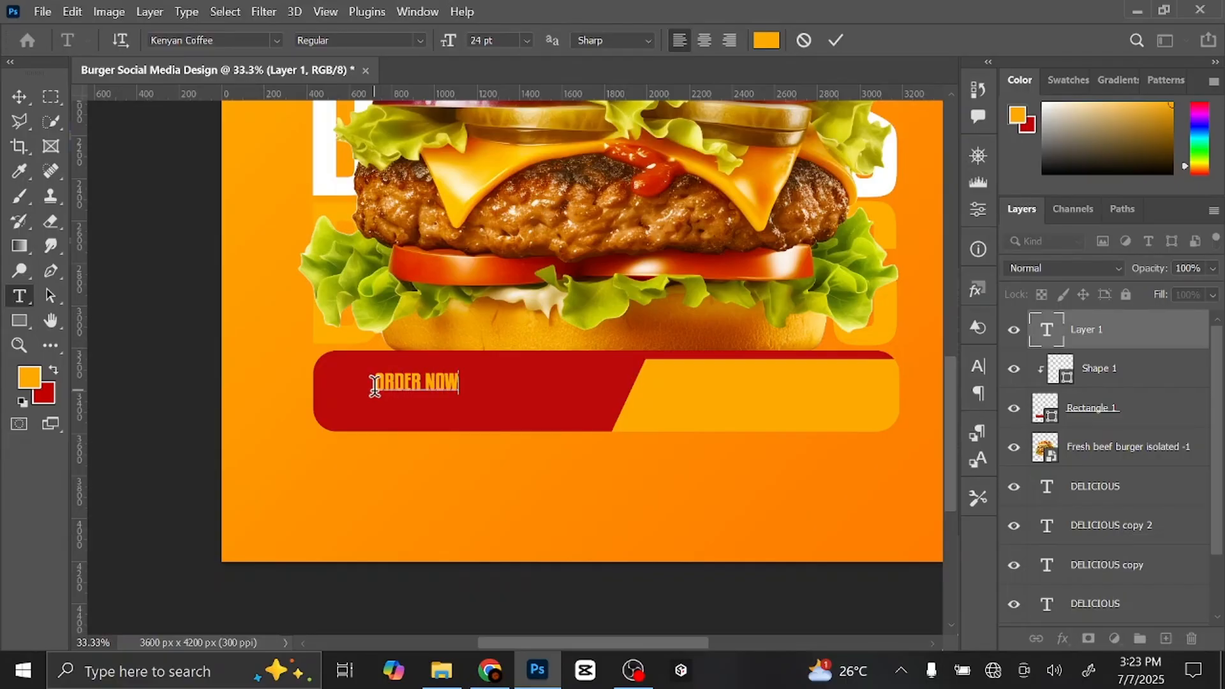
pyautogui.press('ctrl')
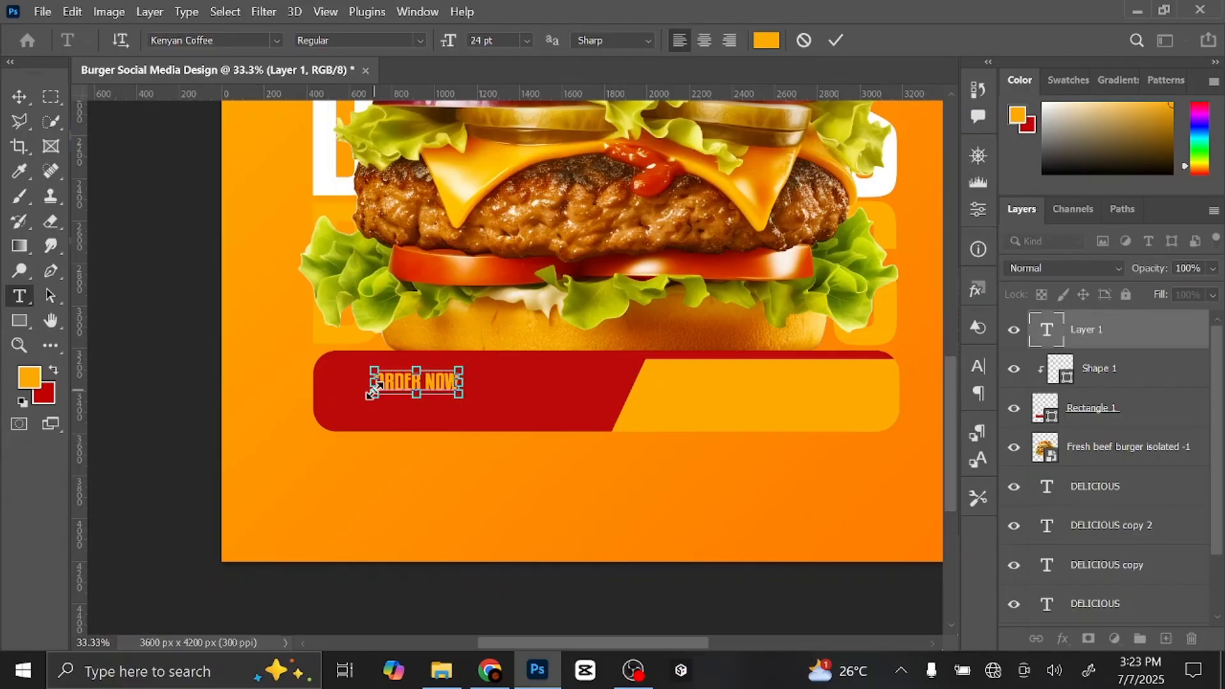
pyautogui.hotkey('ctrl', 'a')
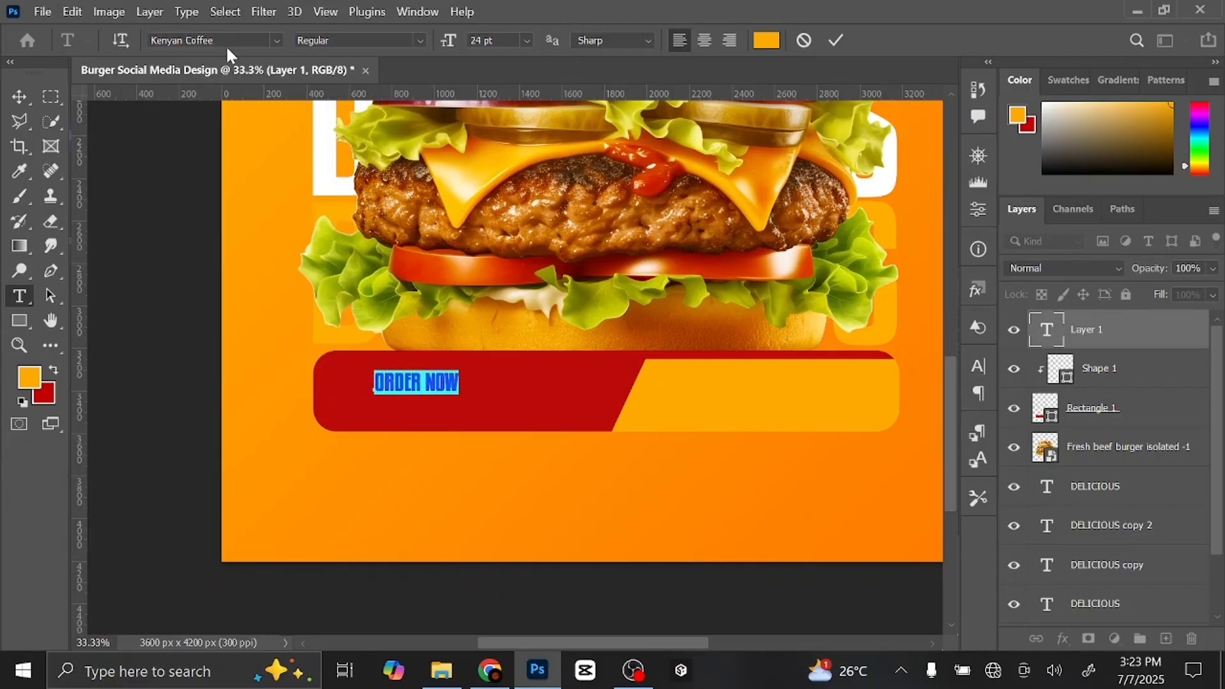
pyautogui.click(192, 40)
pyautogui.write('ANTO')
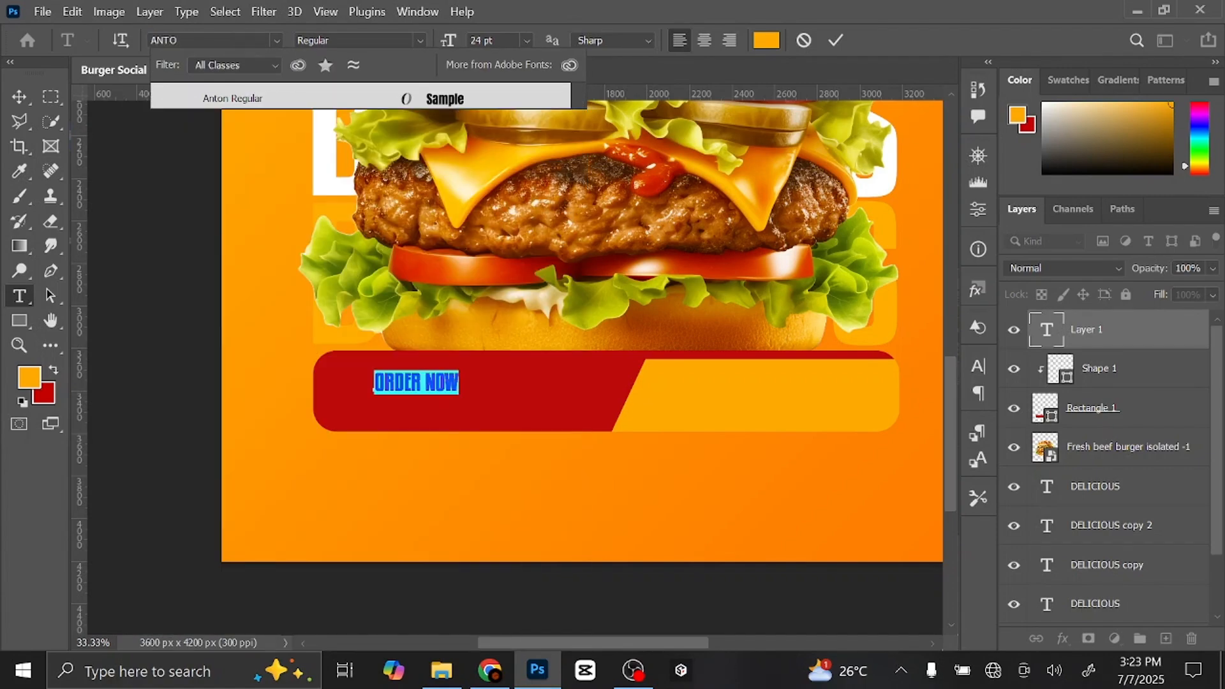
pyautogui.click(274, 101)
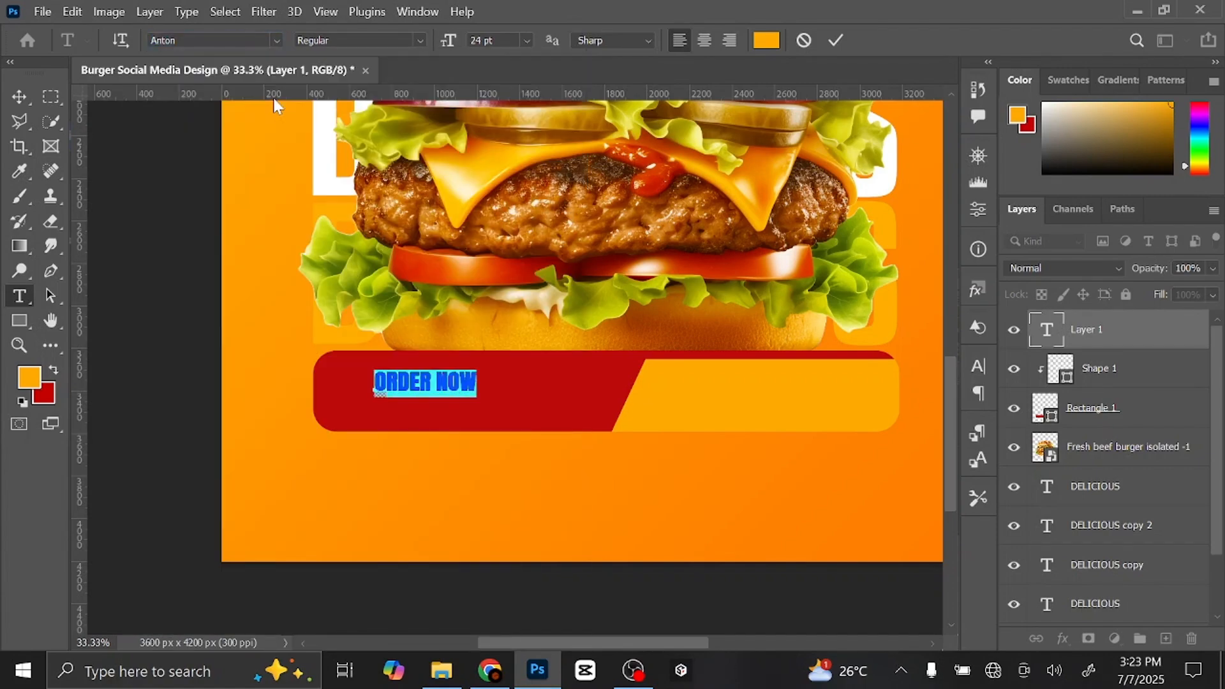
pyautogui.click(19, 97)
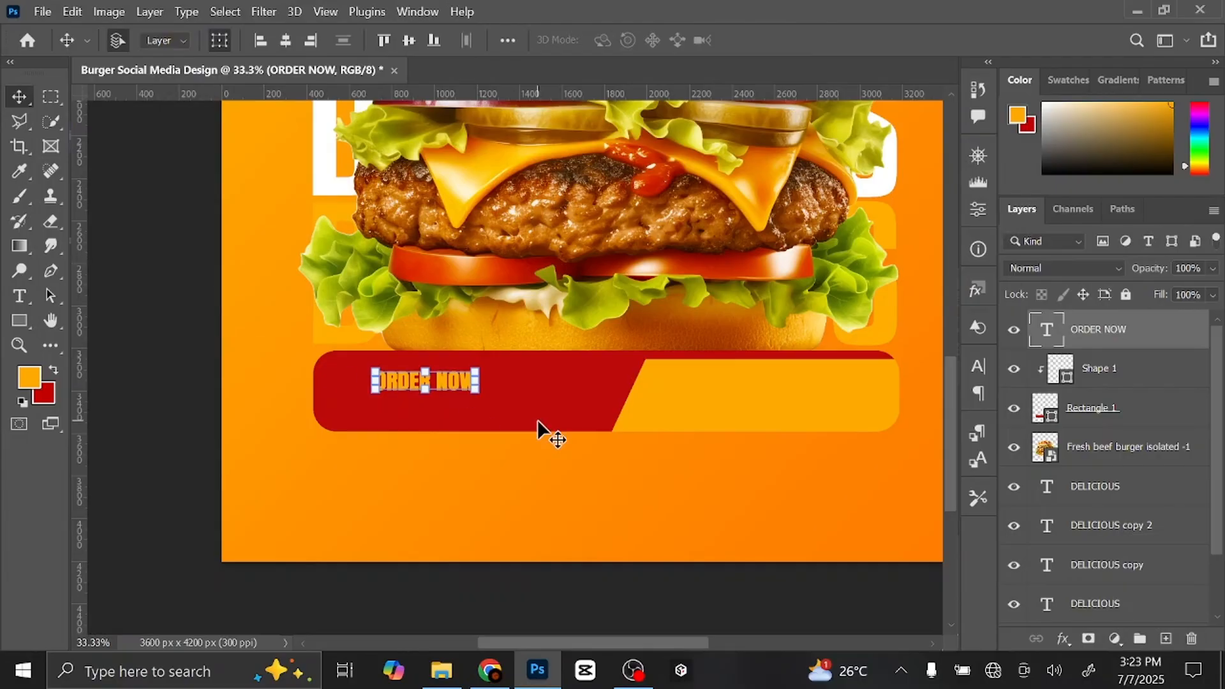
# - Enlarge the ORDER NOW text to about 44.93 pt and shift it right on the red area
pyautogui.hotkey('ctrl', 't')
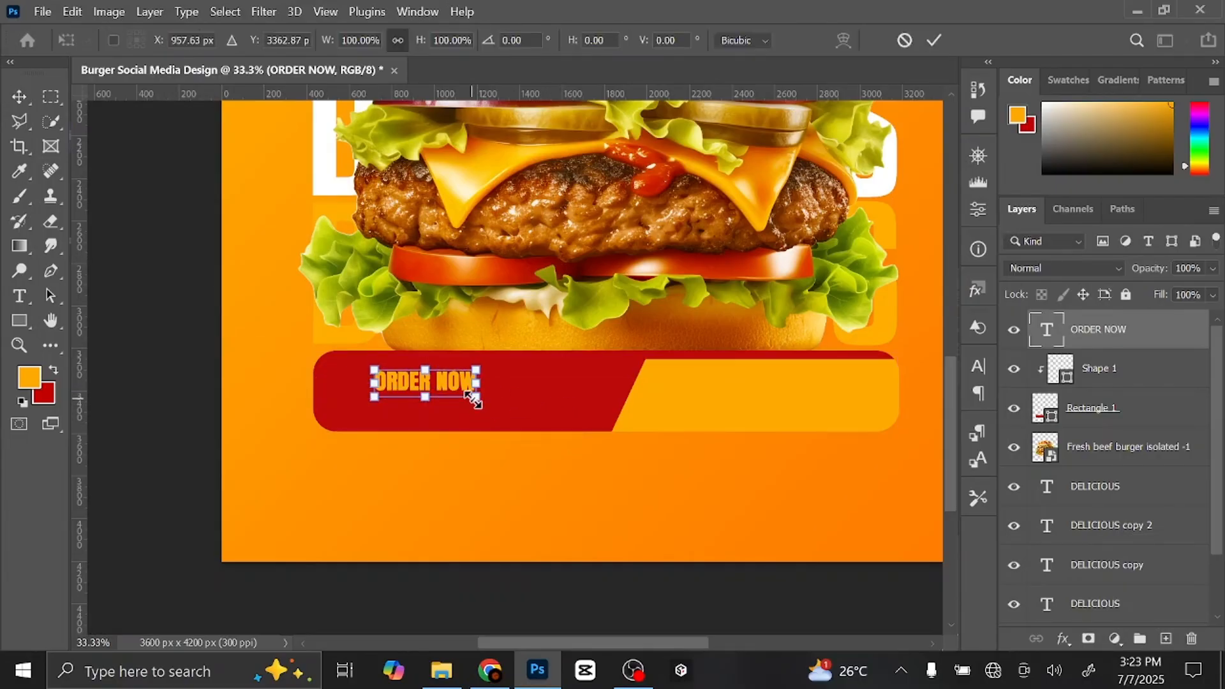
pyautogui.moveTo(478, 399); pyautogui.dragTo(559, 434)
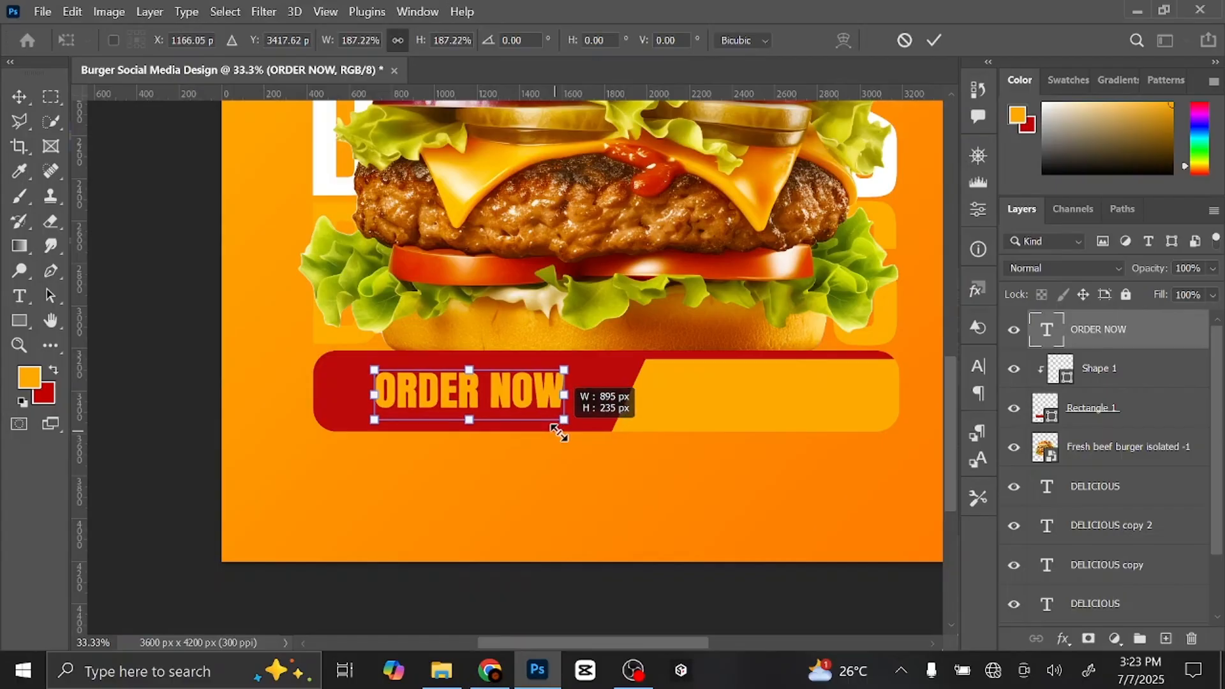
pyautogui.click(934, 40)
pyautogui.moveTo(532, 388); pyautogui.dragTo(541, 388)
# - Change the wording to 'ORDER NOW!', shift it further right, and add an empty layer on top
pyautogui.doubleClick(541, 388)
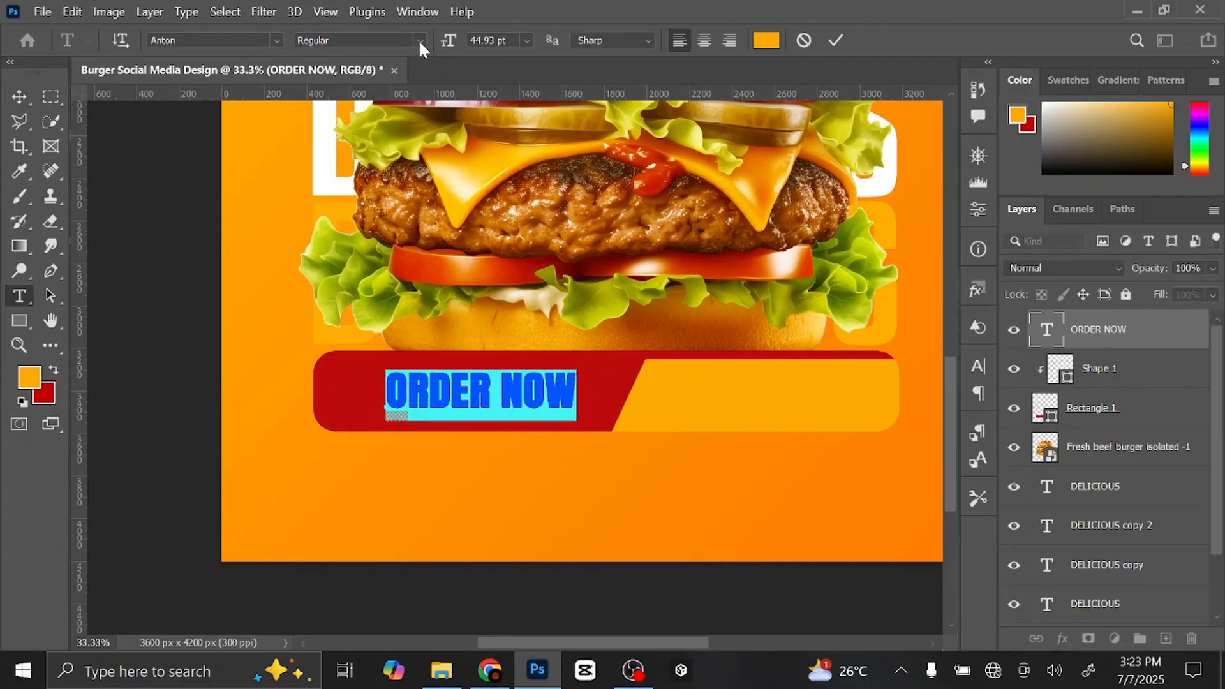
pyautogui.click(828, 43)
pyautogui.moveTo(558, 386)
pyautogui.mouseDown()
pyautogui.moveTo(574, 399)
pyautogui.moveTo(565, 392)
pyautogui.mouseUp()
pyautogui.doubleClick(565, 392)
pyautogui.click(589, 389)
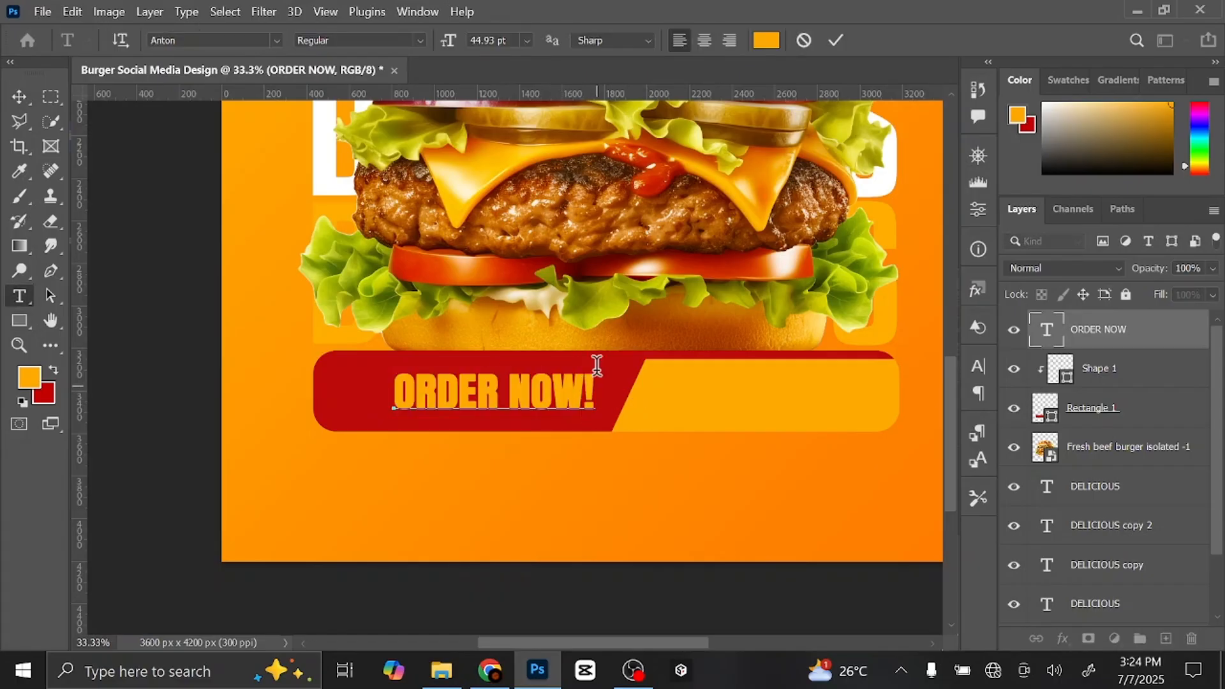
pyautogui.hotkey('ctrl', 'Return')
pyautogui.press('v')
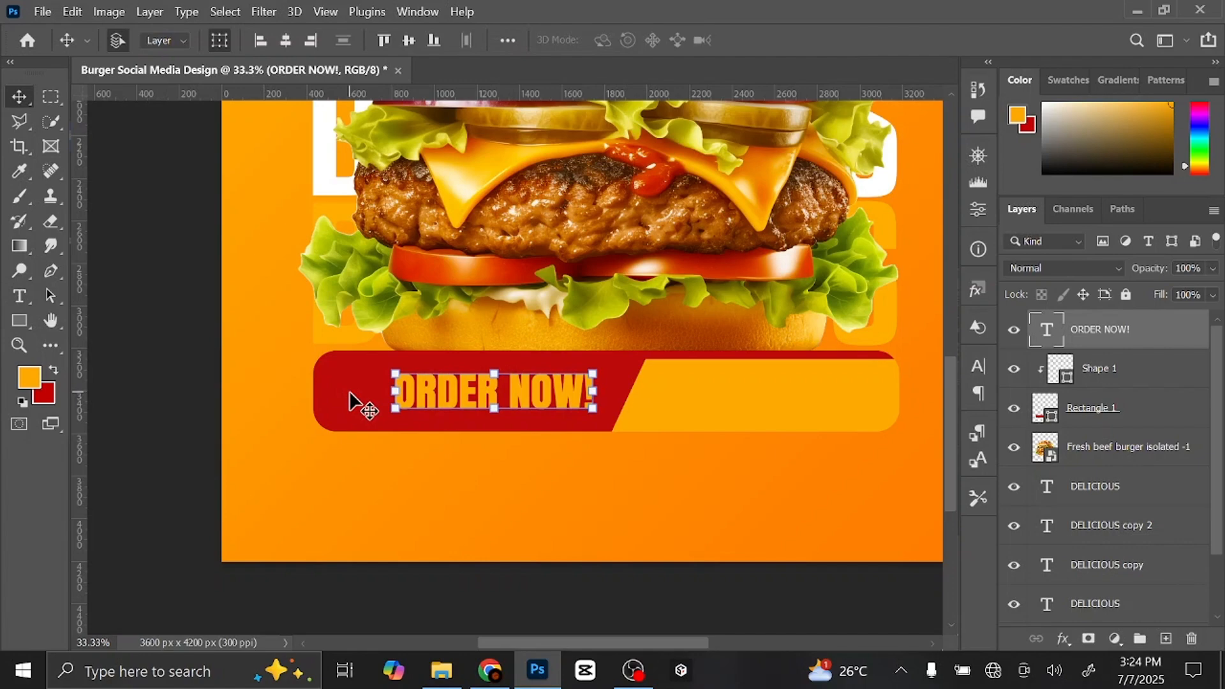
pyautogui.click(1166, 638)
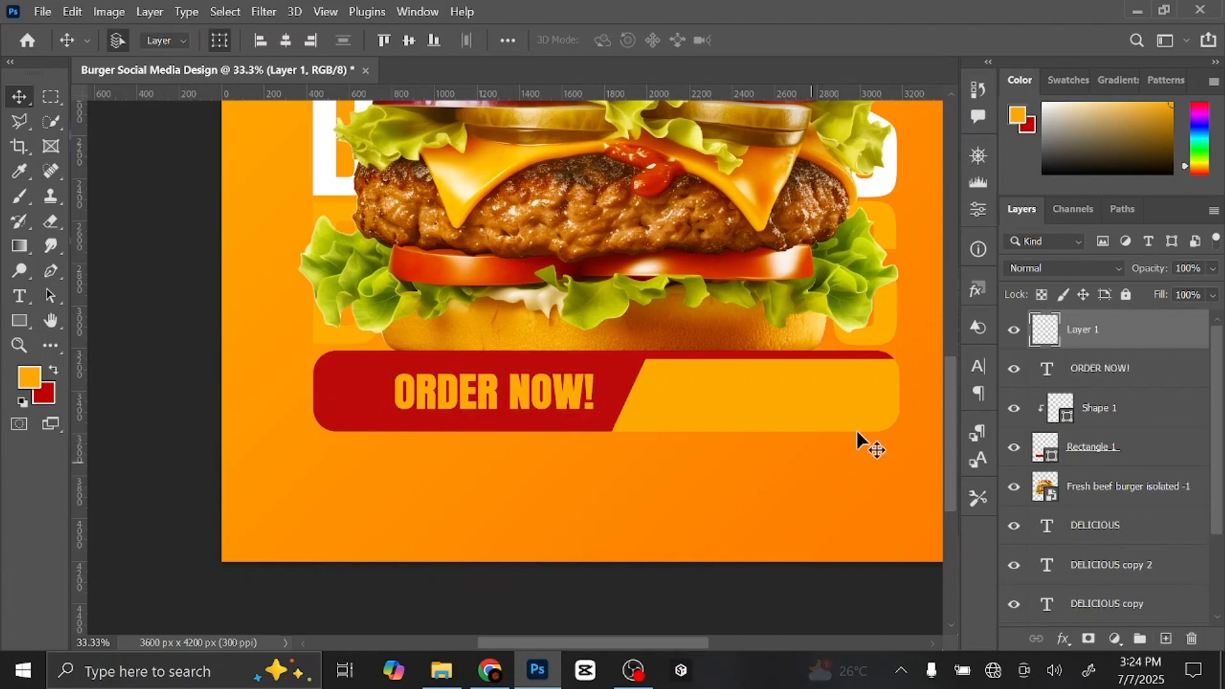
# - Pick the circled right-arrow from the '2022+ custom Shapes' set for the Custom Shape tool
pyautogui.click(21, 319)
pyautogui.click(20, 319)
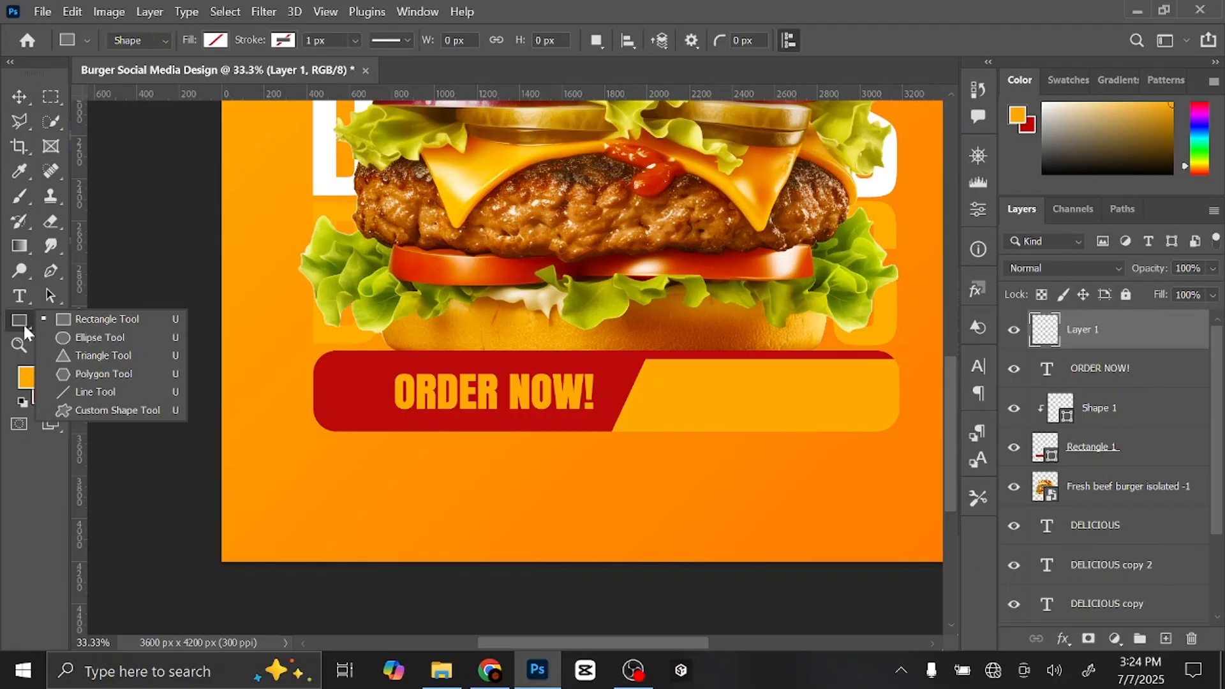
pyautogui.click(123, 416)
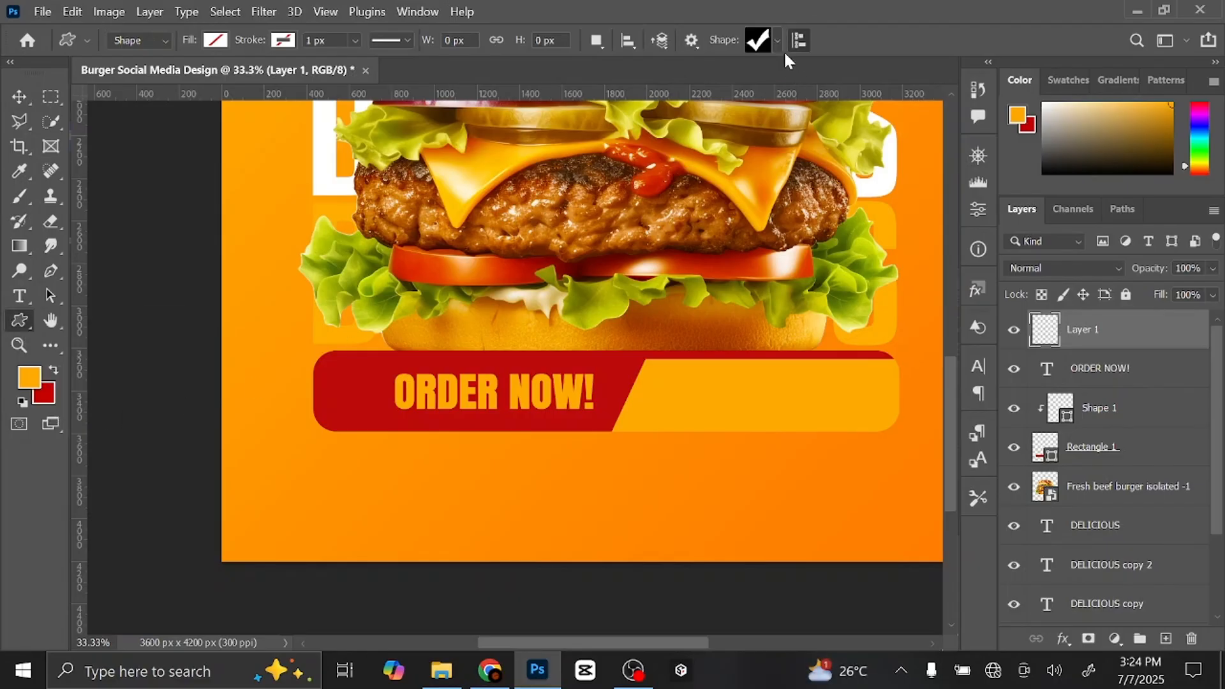
pyautogui.click(776, 42)
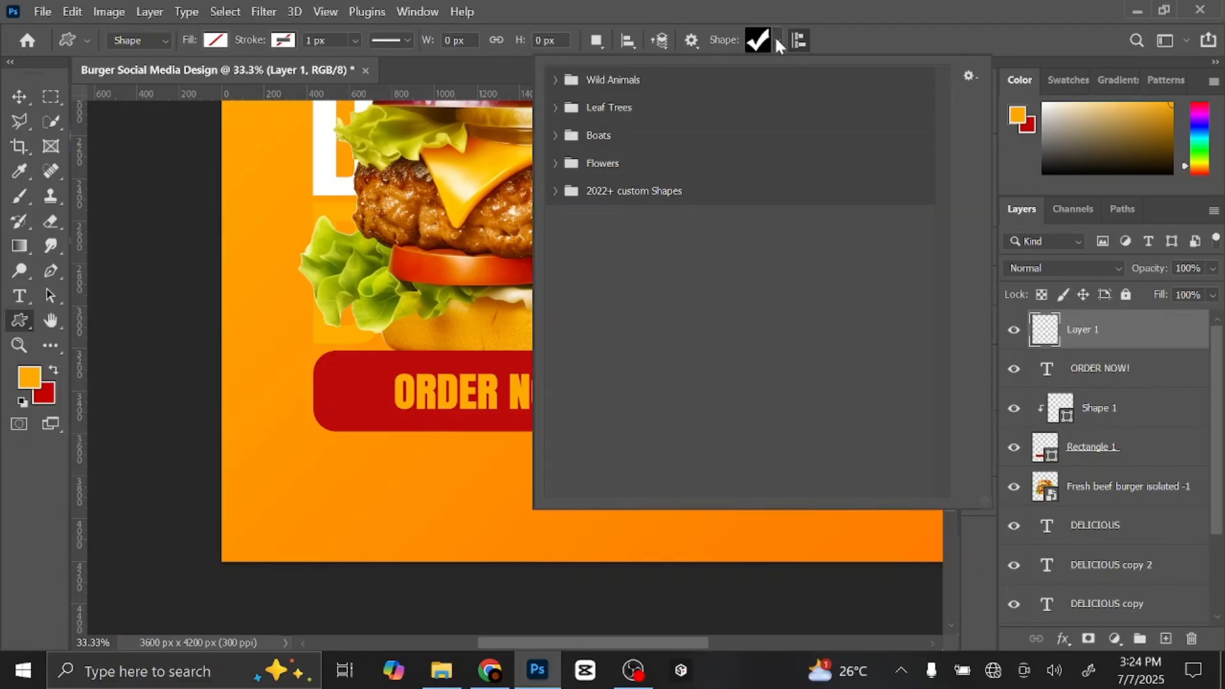
pyautogui.click(556, 191)
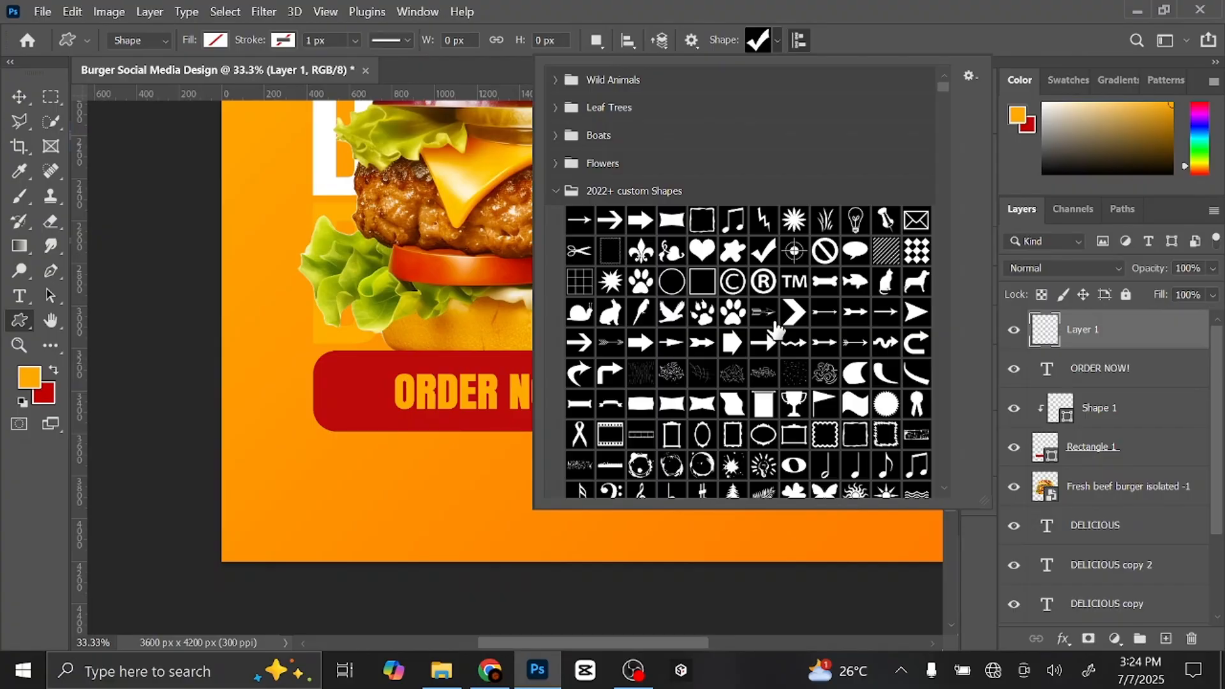
pyautogui.scroll(-5, 776, 329)
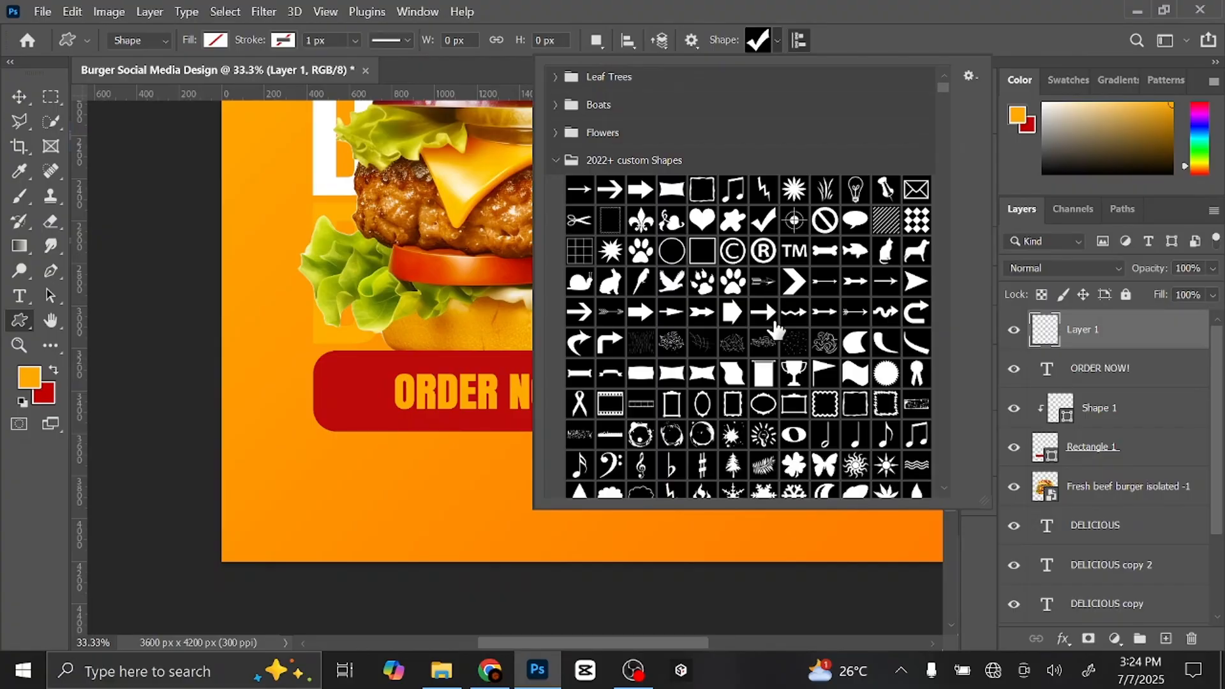
pyautogui.scroll(-10, 776, 328)
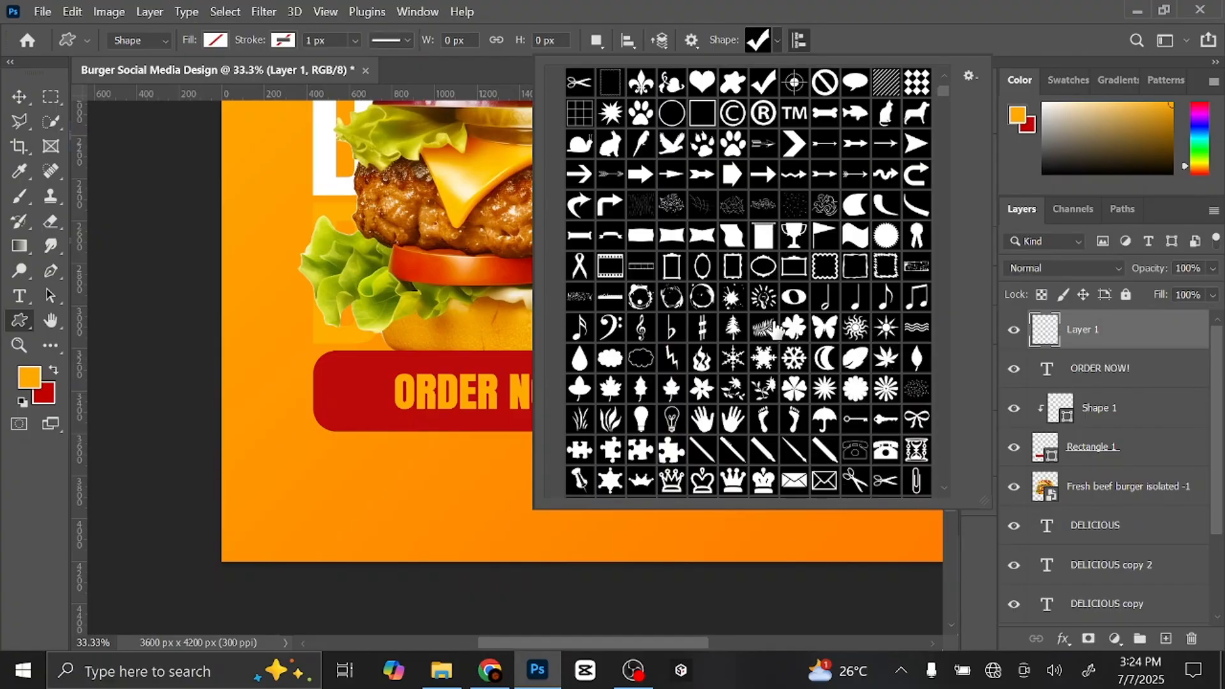
pyautogui.scroll(-1, 947, 508)
pyautogui.scroll(-8, 947, 481)
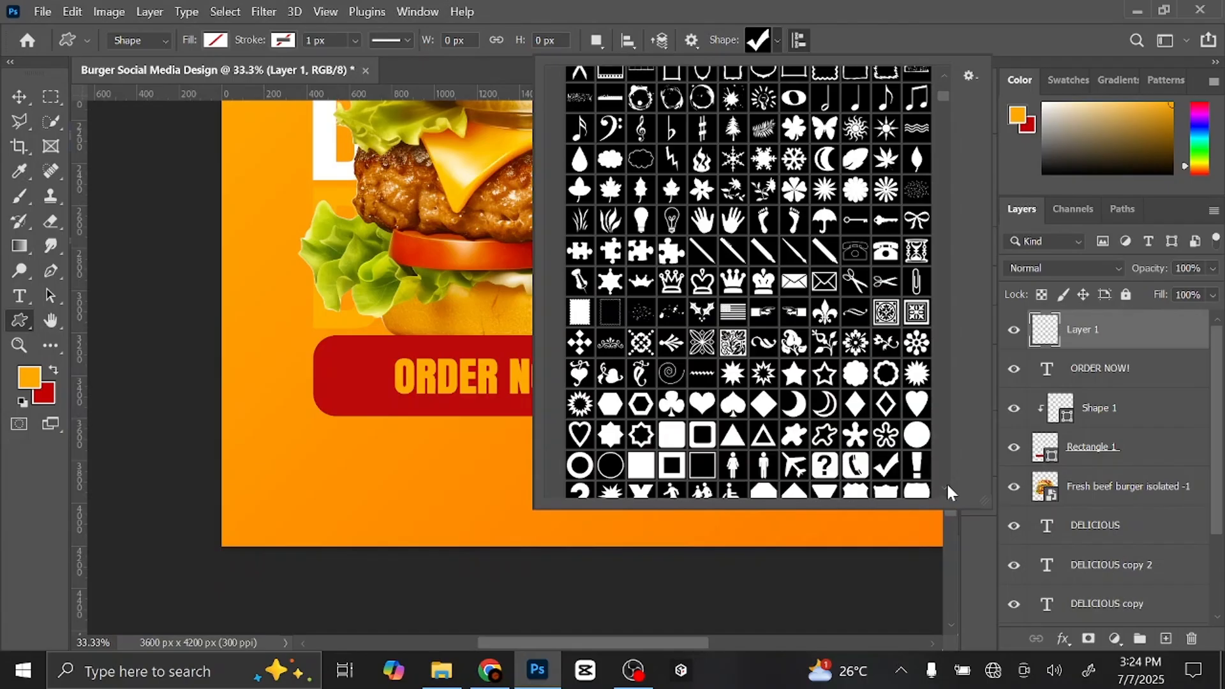
pyautogui.scroll(-8, 942, 100)
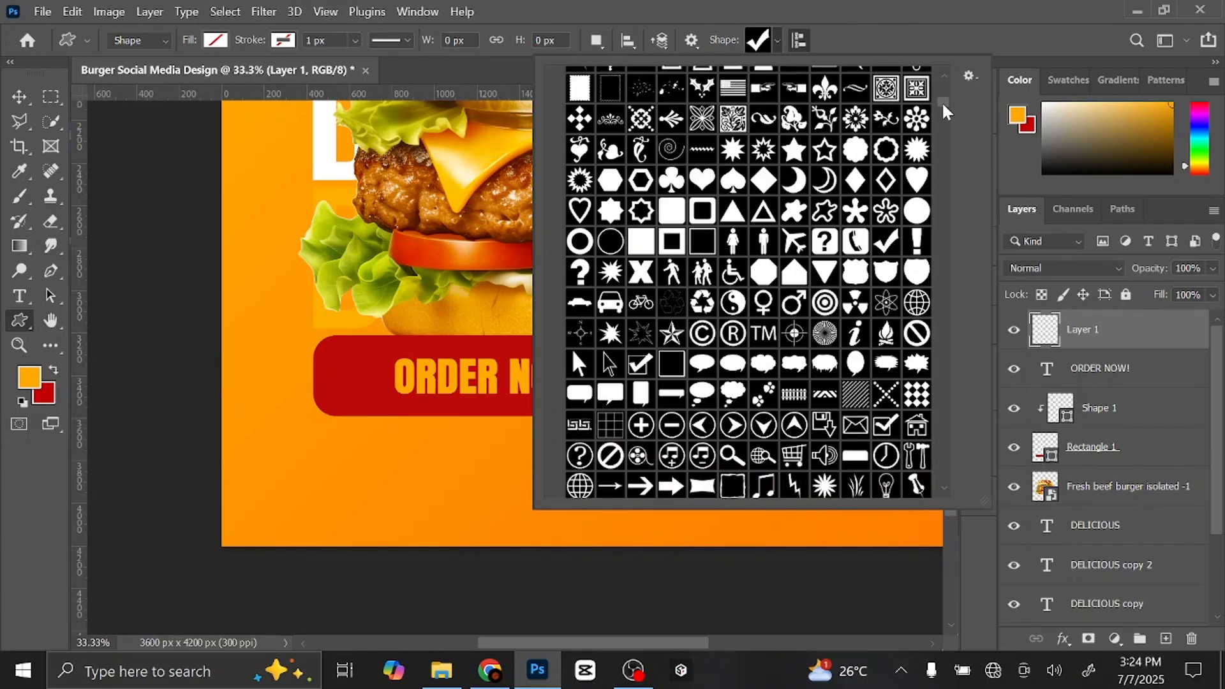
pyautogui.click(732, 425)
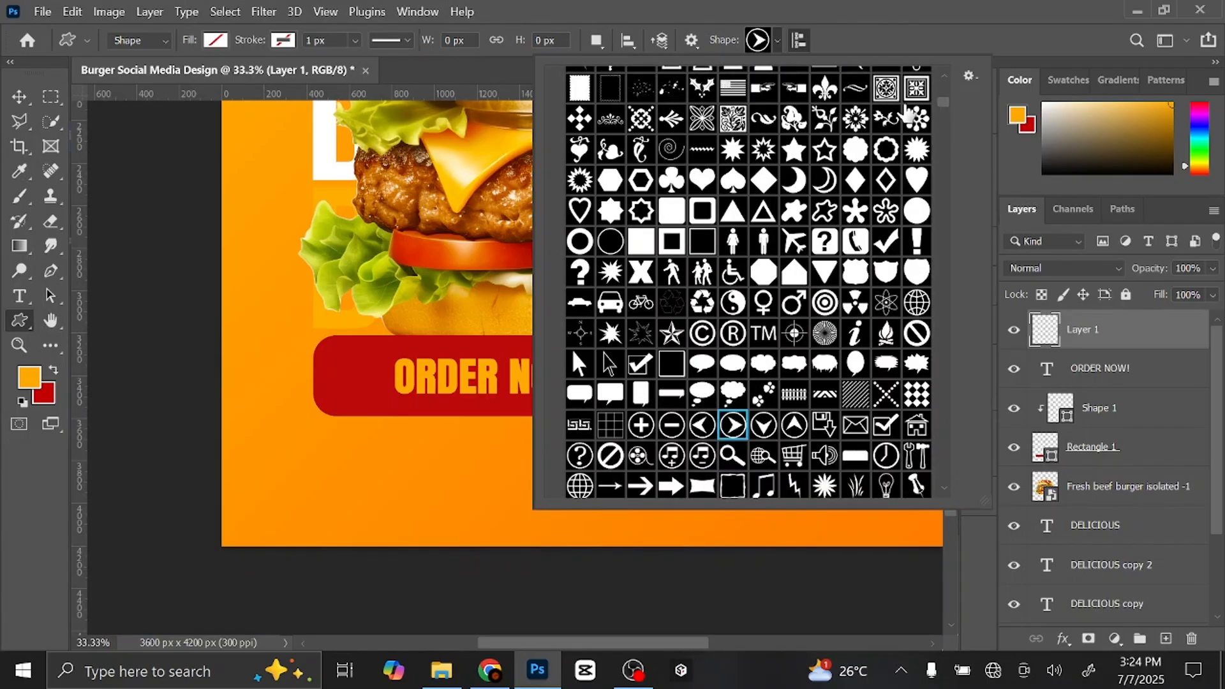
pyautogui.click(762, 42)
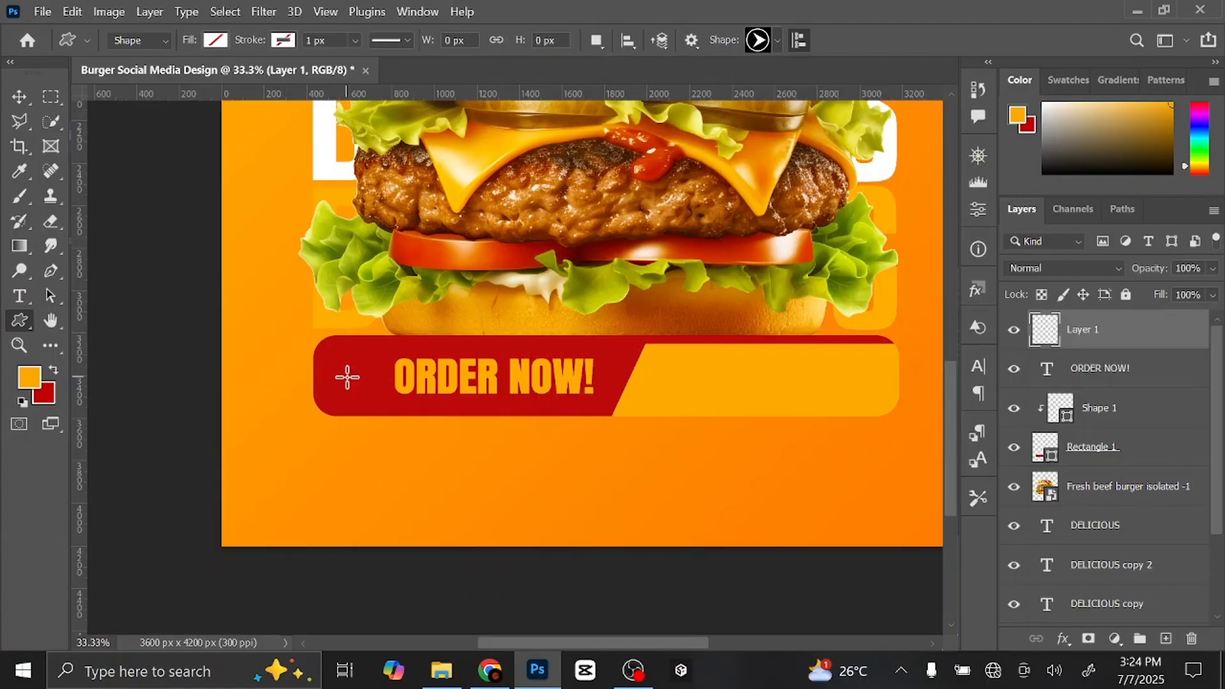
# - Draw the circled arrow on the red banner's left end and fill it orange
pyautogui.moveTo(337, 365); pyautogui.dragTo(394, 406)
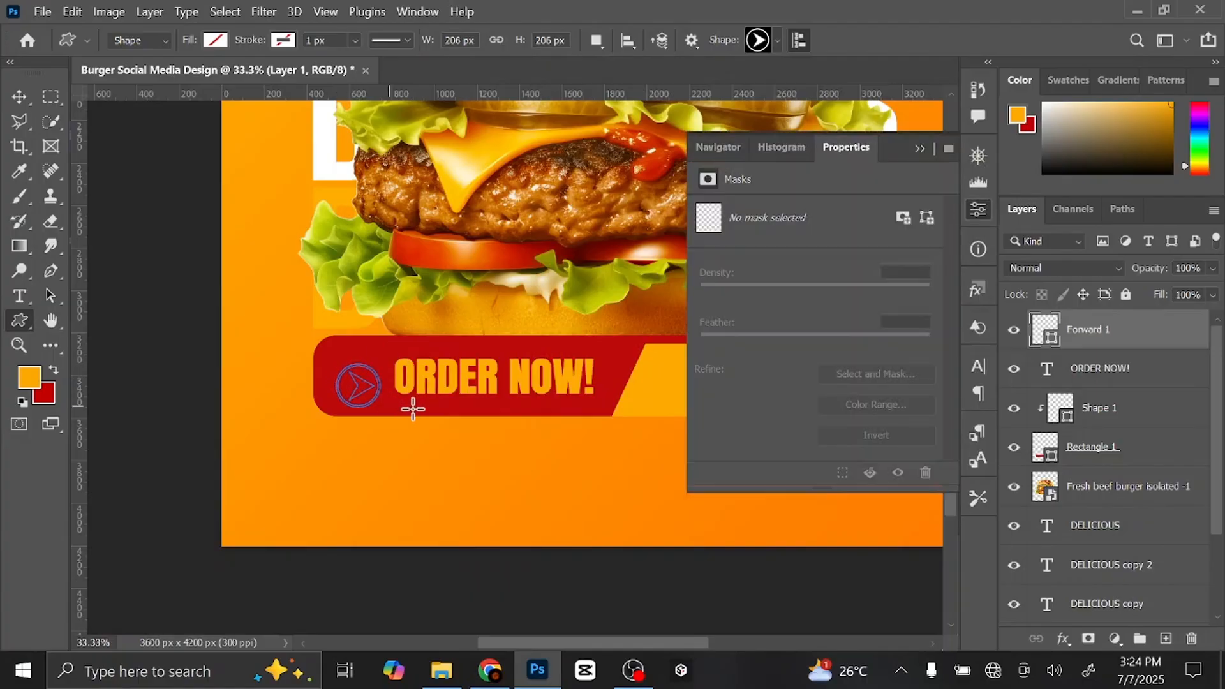
pyautogui.click(215, 41)
pyautogui.click(95, 141)
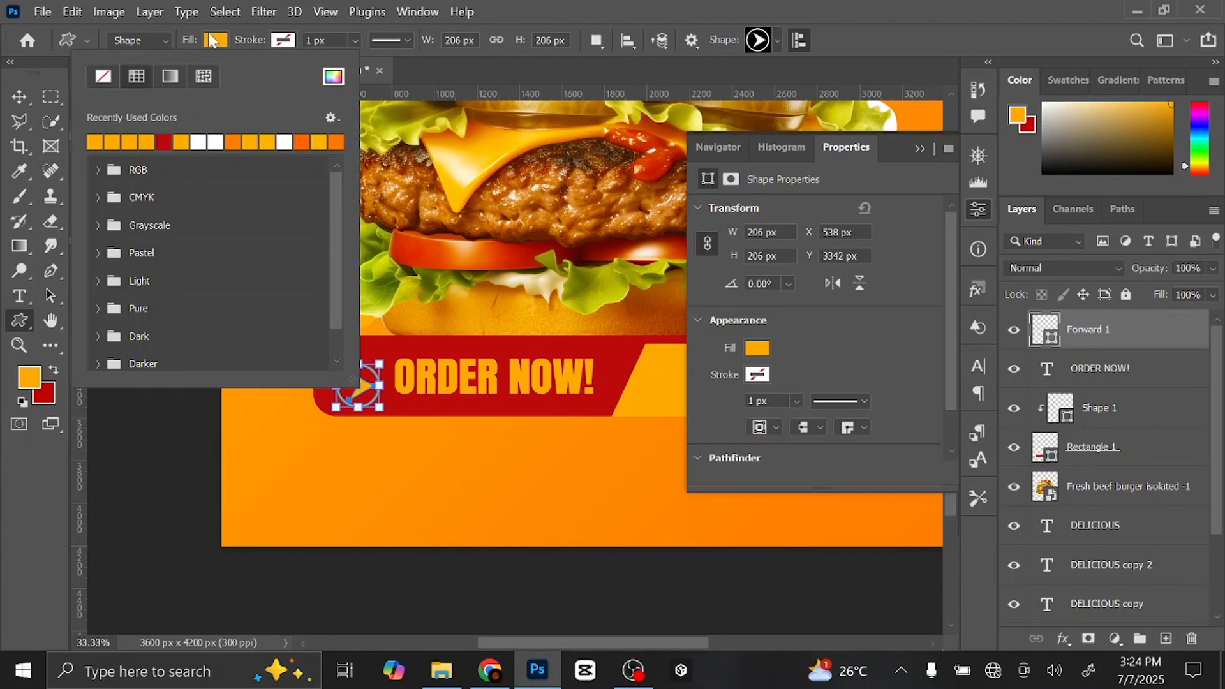
pyautogui.press('Return')
pyautogui.click(919, 149)
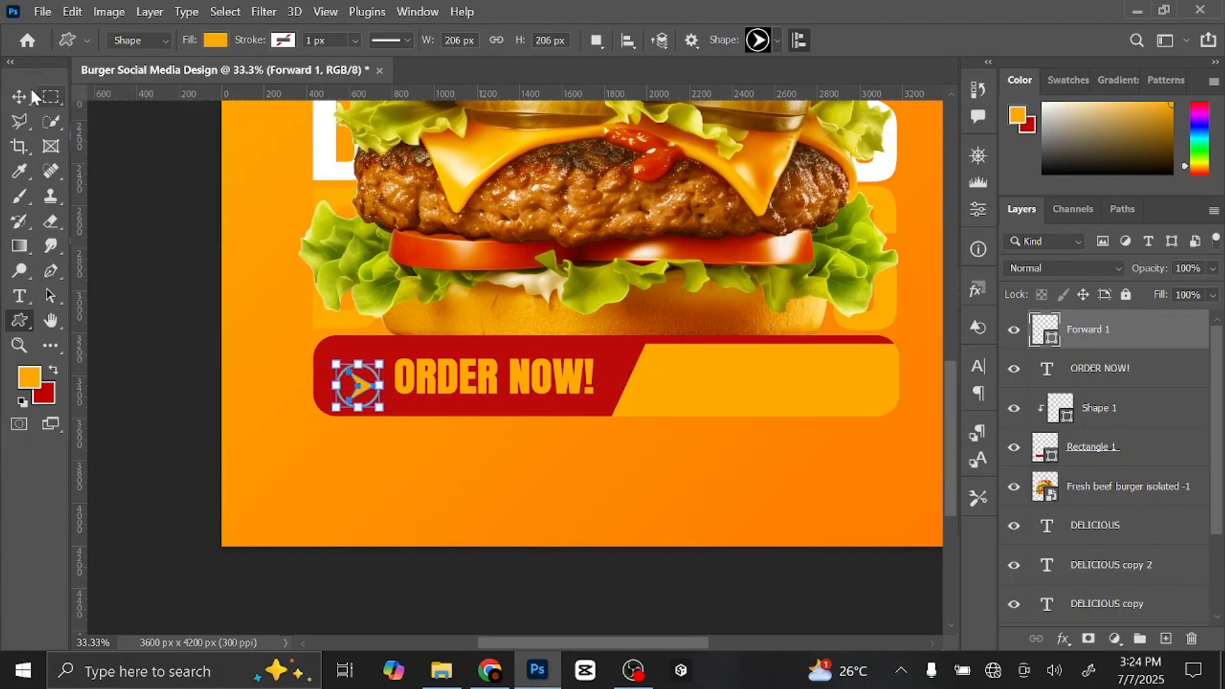
# - Move the arrow up beside ORDER NOW! and scale it down to 79.62%
pyautogui.press('v')
pyautogui.hotkey('ctrl', '+')
pyautogui.hotkey('ctrl', '+')
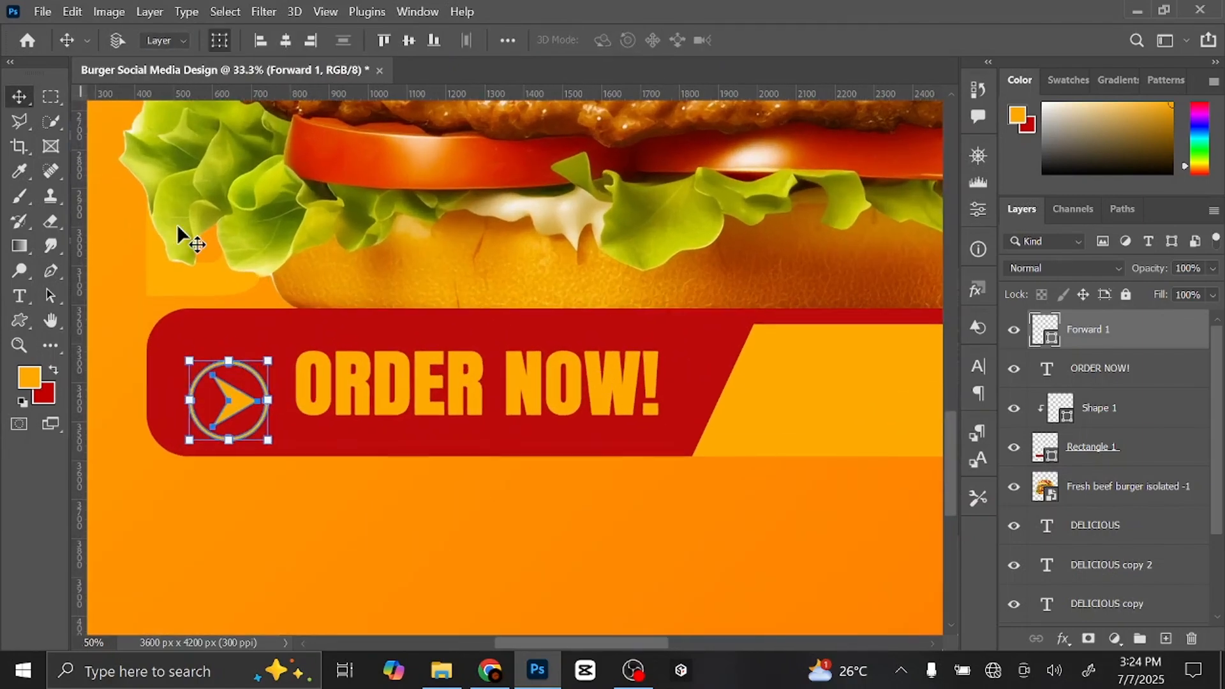
pyautogui.moveTo(325, 302); pyautogui.dragTo(527, 245)
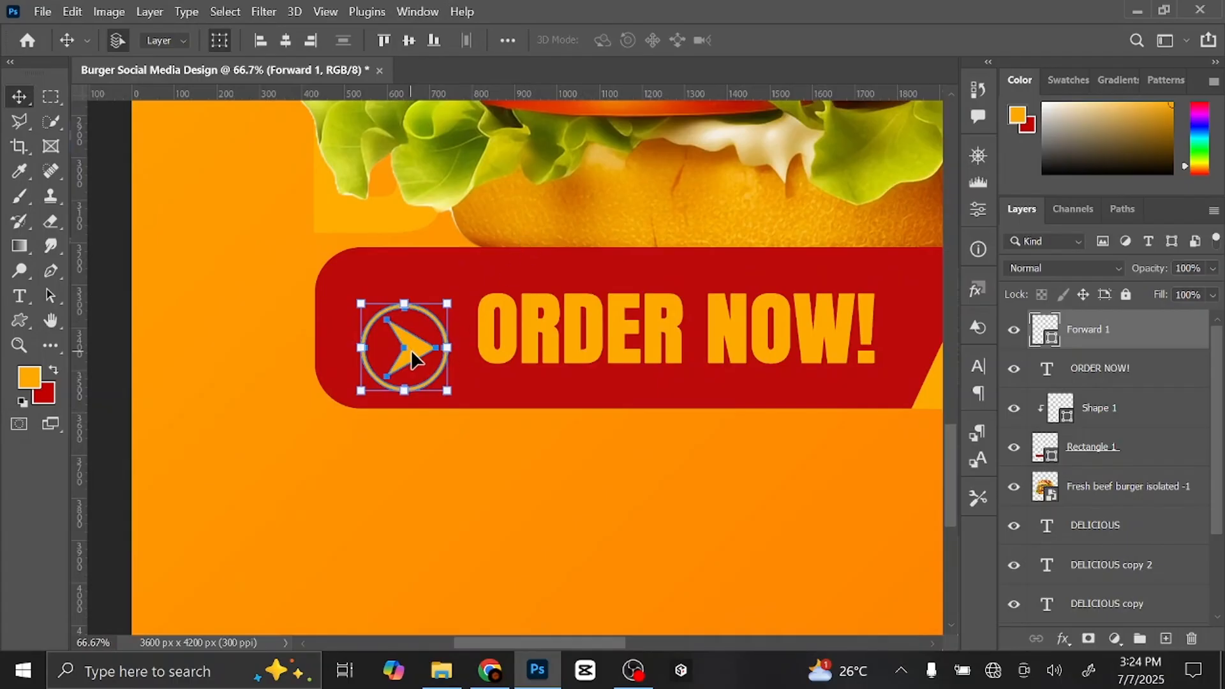
pyautogui.moveTo(411, 350); pyautogui.dragTo(411, 322)
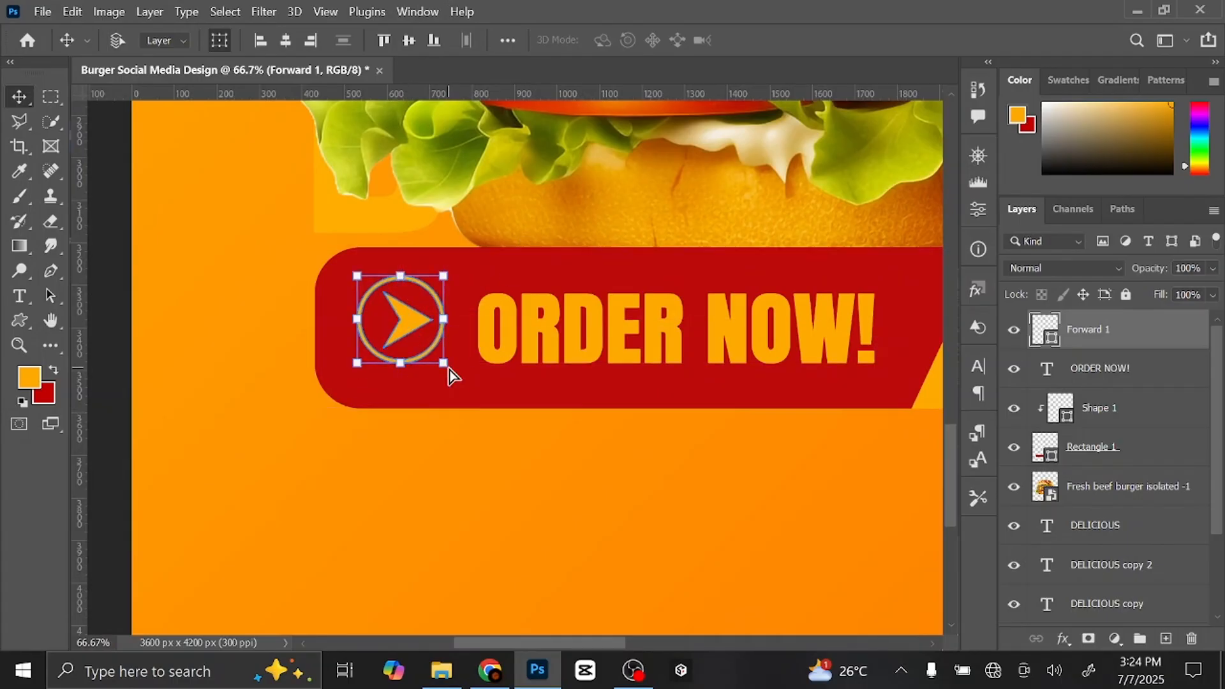
pyautogui.moveTo(450, 377); pyautogui.dragTo(434, 335)
pyautogui.click(934, 40)
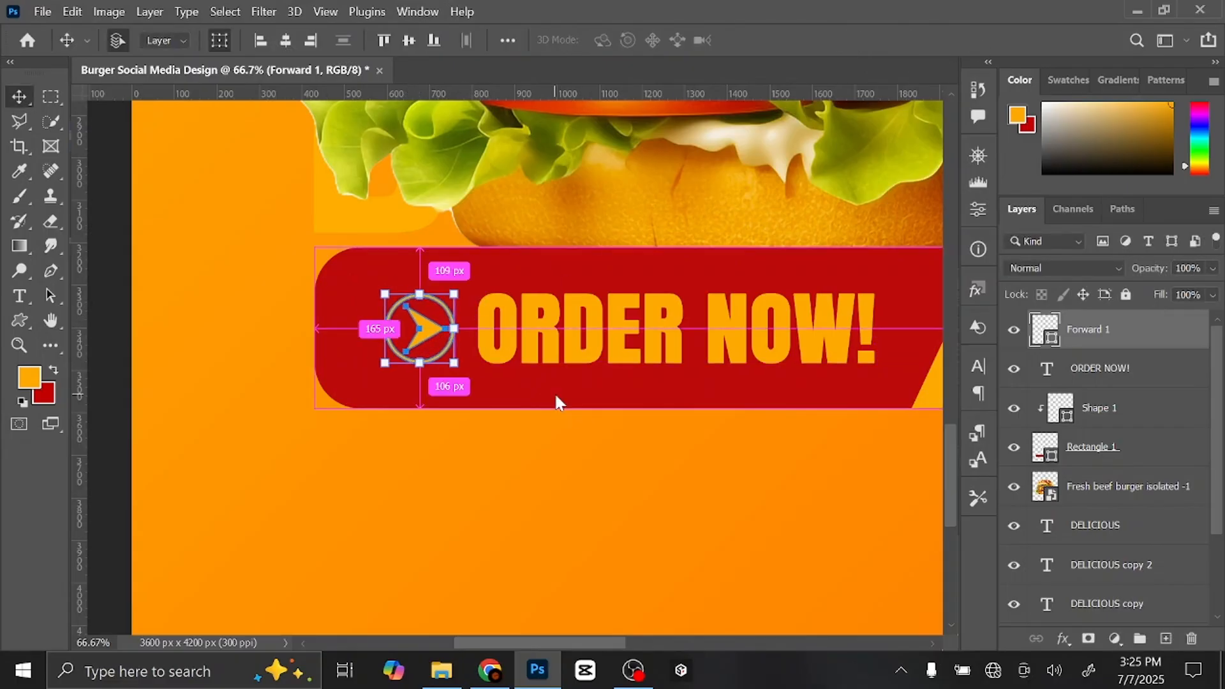
pyautogui.hotkey('ctrl', '0')
pyautogui.click(738, 404)
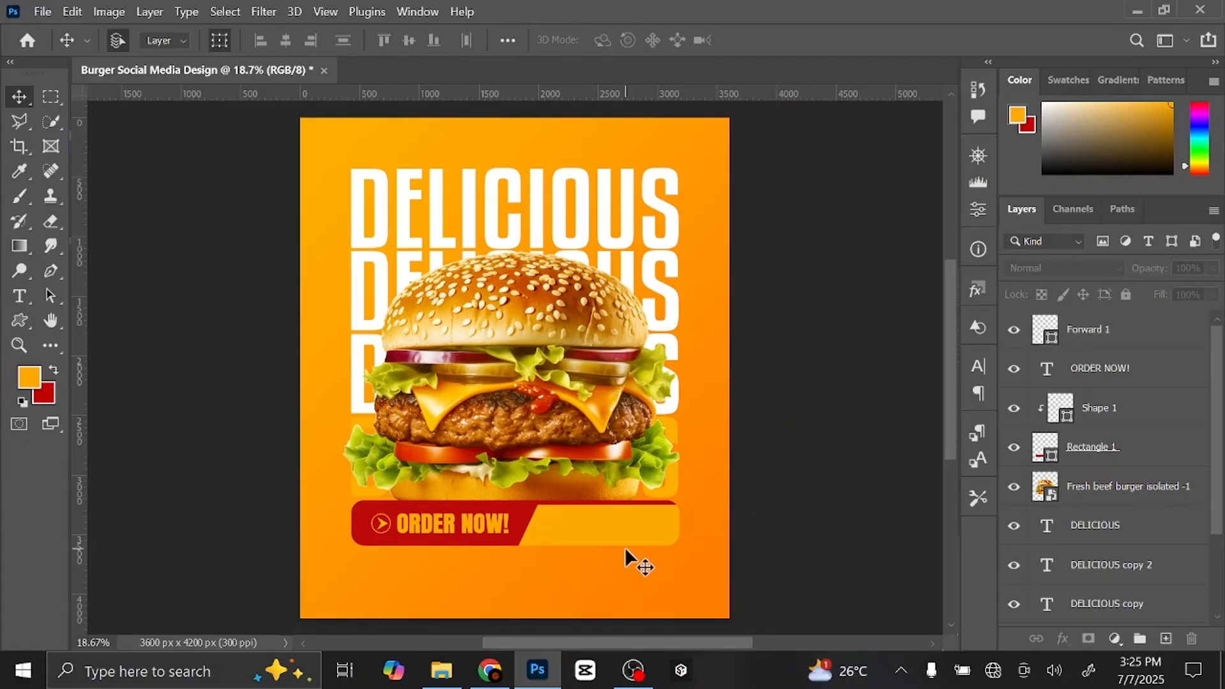
pyautogui.moveTo(621, 548); pyautogui.dragTo(690, 547)
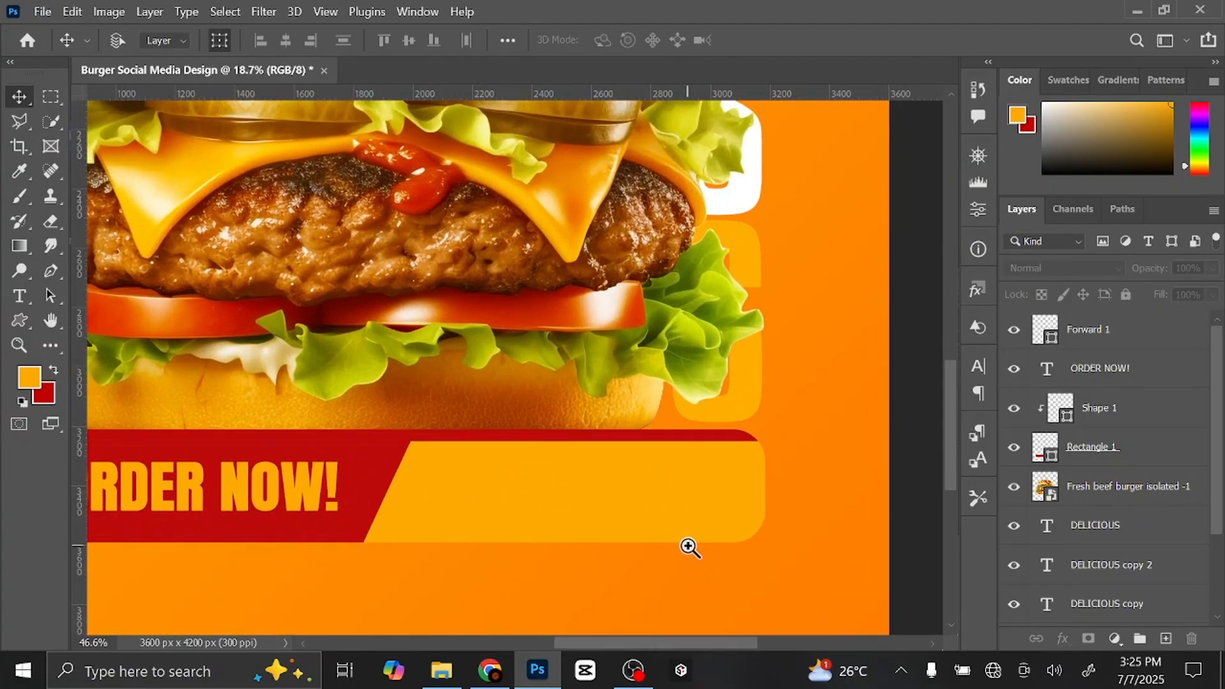
# - Drag the delivery scooter PNG from the Burger design folder onto the poster
pyautogui.scroll(-3, 952, 431)
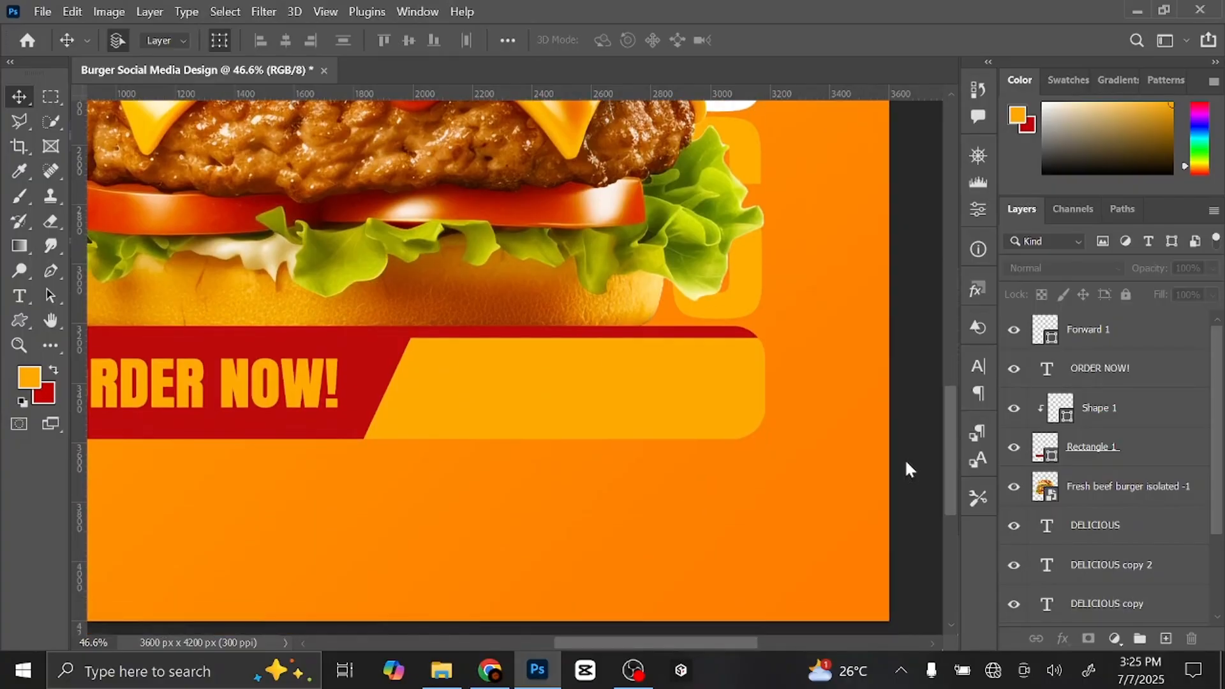
pyautogui.click(447, 670)
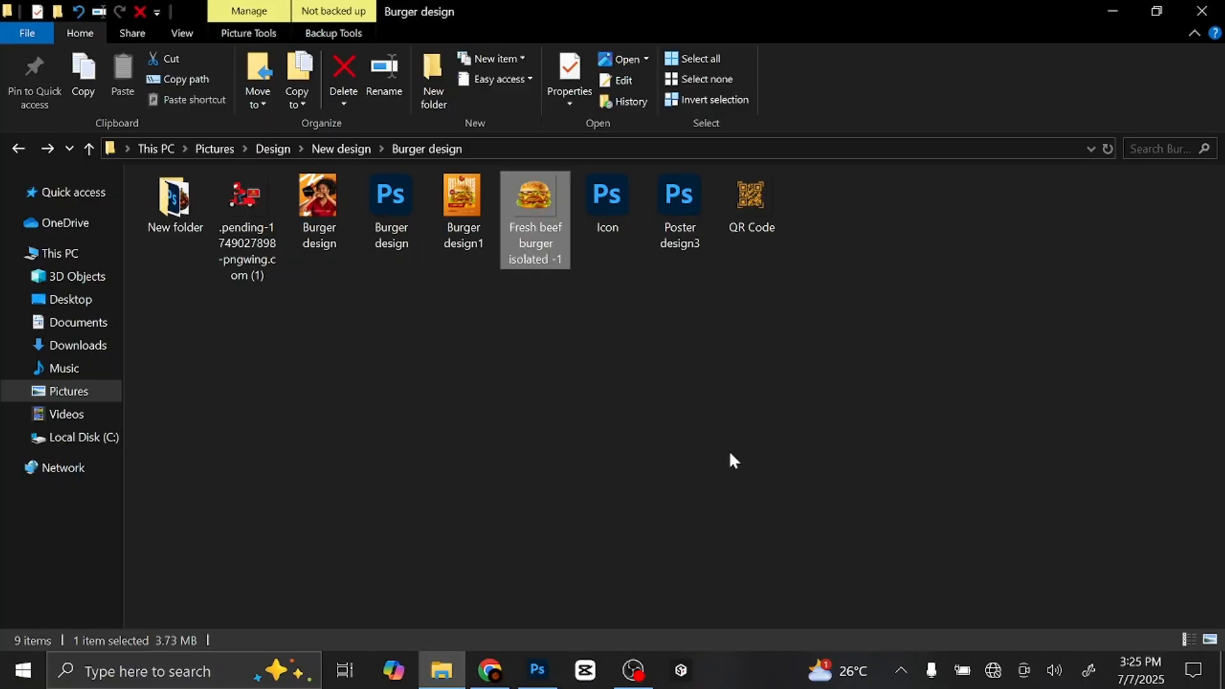
pyautogui.click(246, 198)
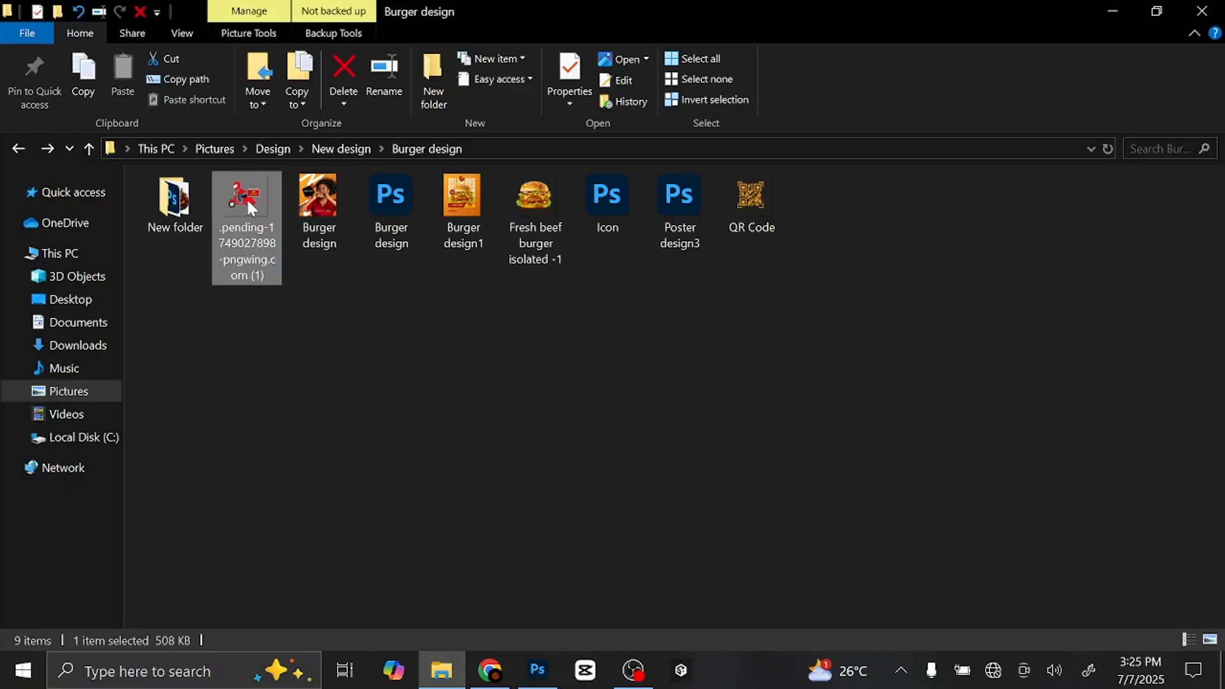
pyautogui.moveTo(253, 203); pyautogui.dragTo(596, 415)
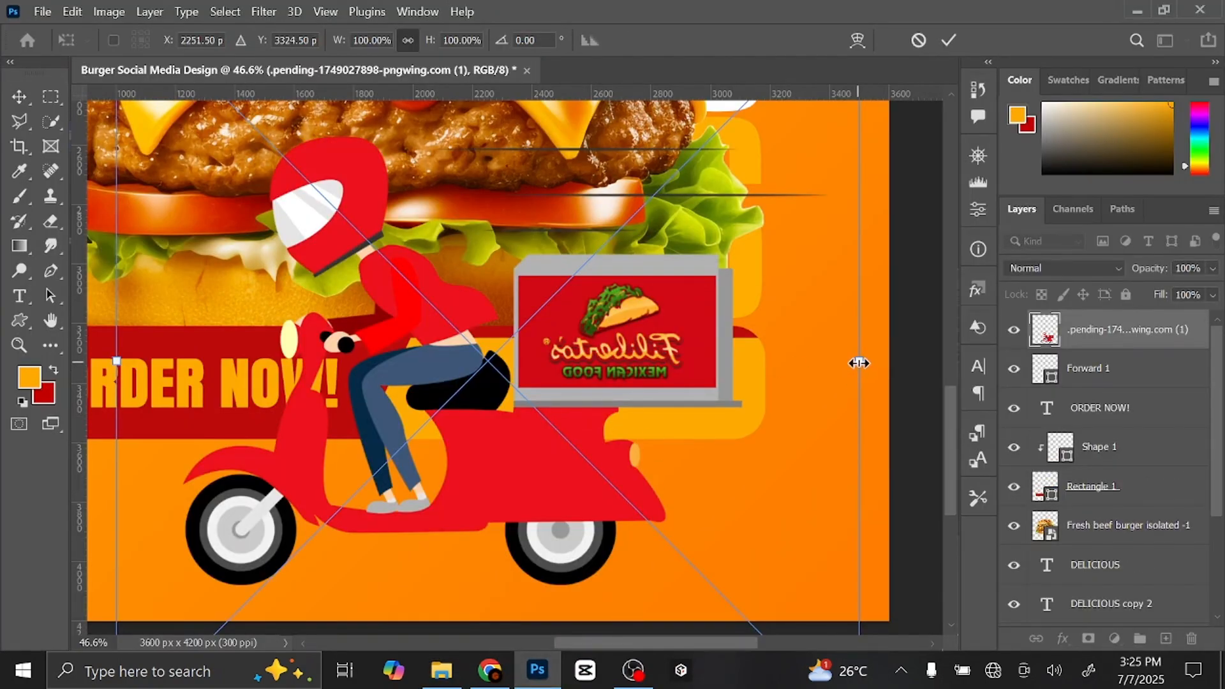
# - Scale the scooter image to about 35.64% and place it over the banner's orange right end
pyautogui.moveTo(859, 362); pyautogui.dragTo(586, 319)
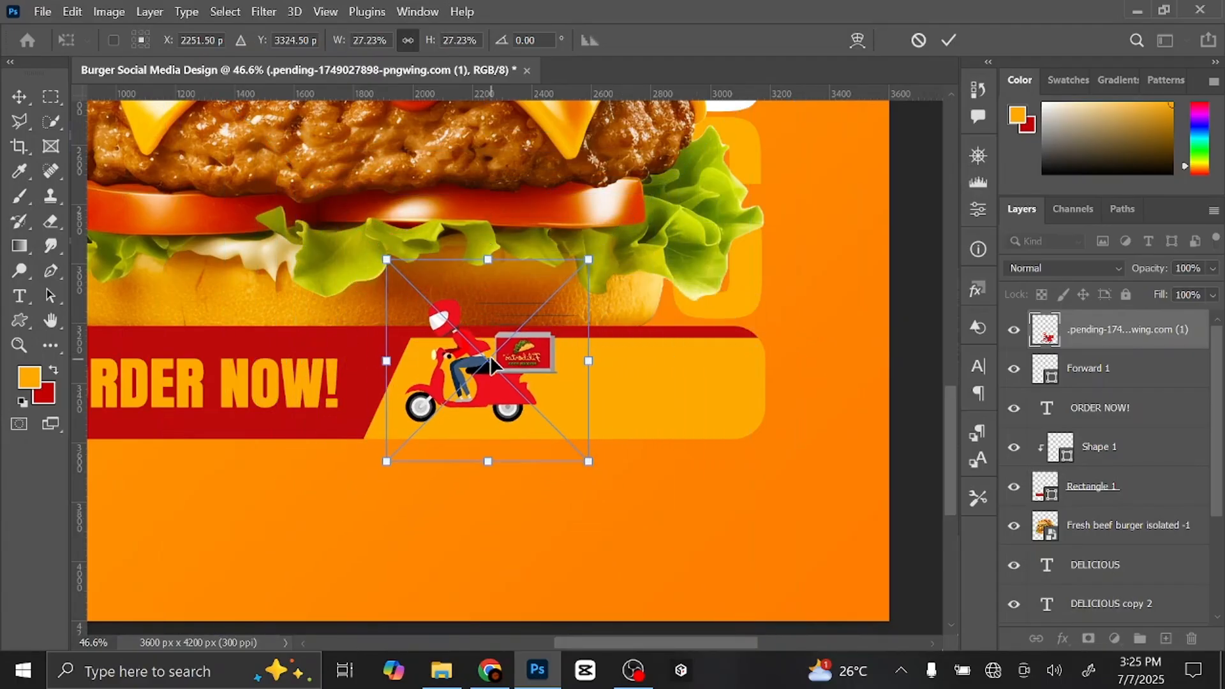
pyautogui.moveTo(491, 360); pyautogui.dragTo(592, 347)
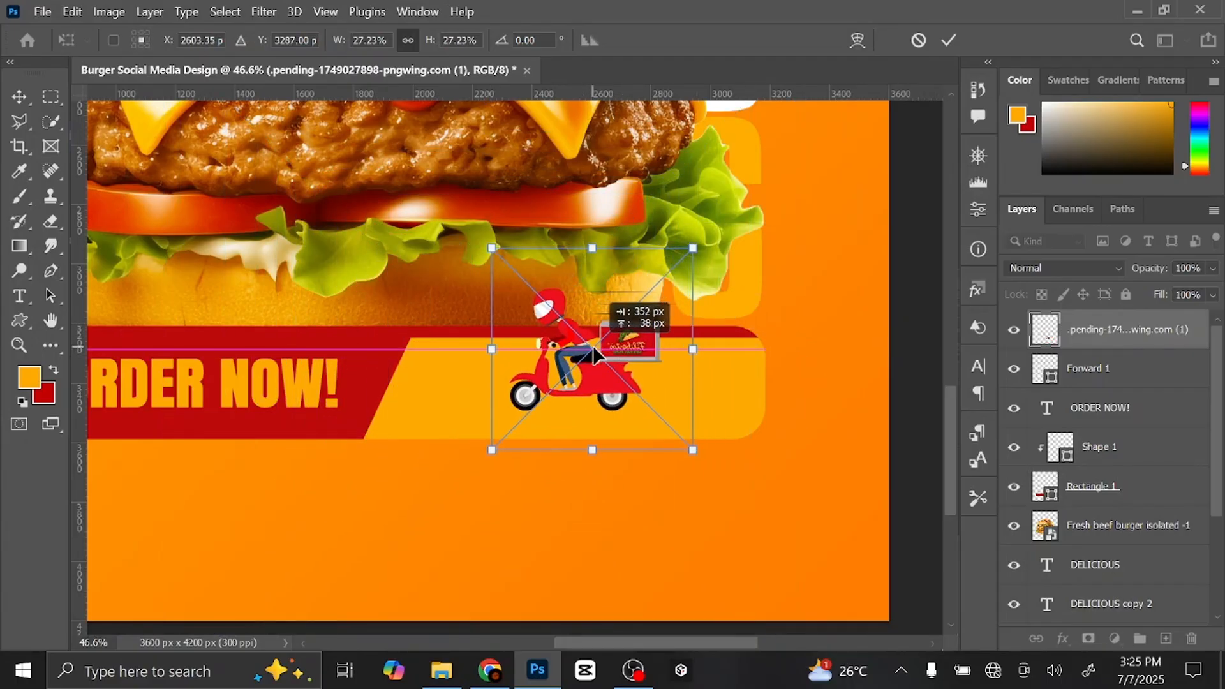
pyautogui.moveTo(491, 248); pyautogui.dragTo(410, 169)
pyautogui.moveTo(602, 300); pyautogui.dragTo(643, 317)
pyautogui.moveTo(446, 186); pyautogui.dragTo(467, 201)
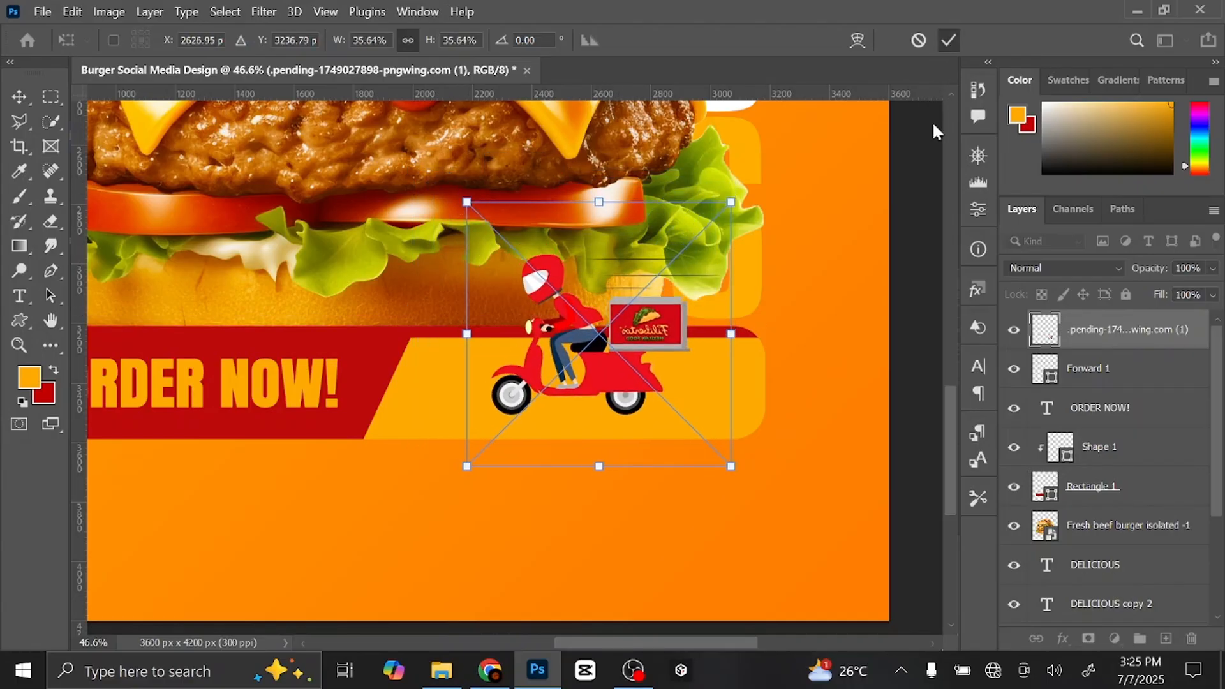
pyautogui.click(949, 40)
pyautogui.click(922, 303)
pyautogui.moveTo(663, 333); pyautogui.dragTo(766, 344)
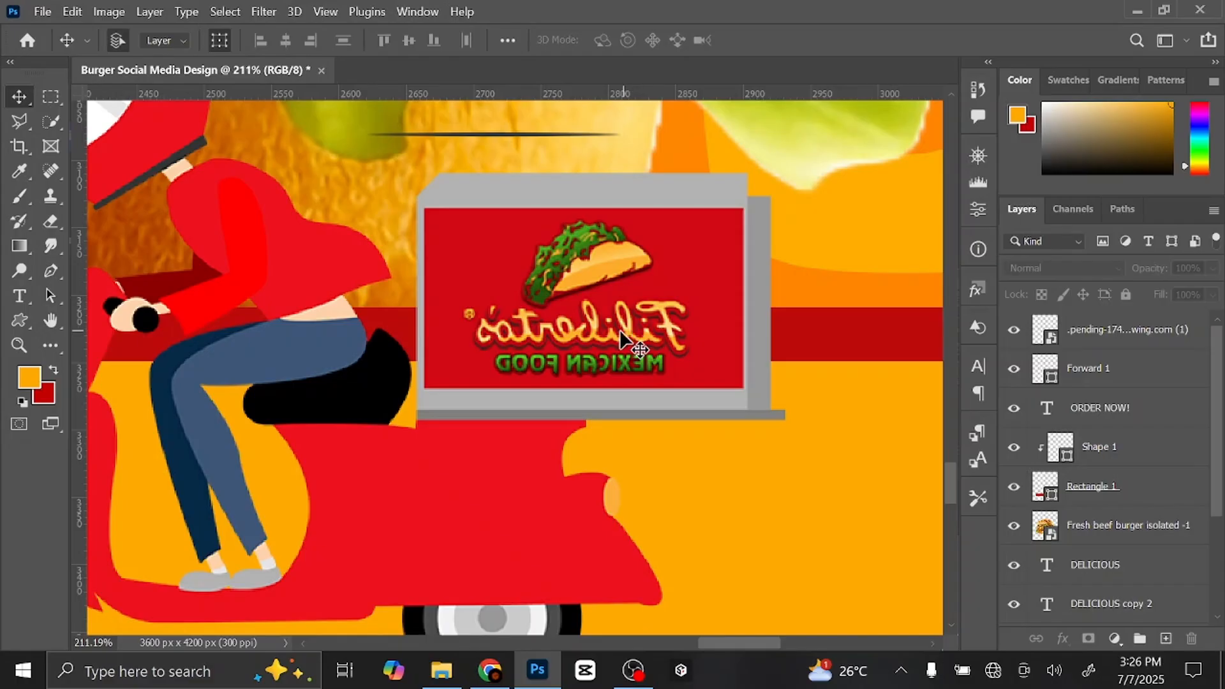
# - Add an empty layer above the scooter and sample the sign's red as foreground colour
pyautogui.click(1117, 336)
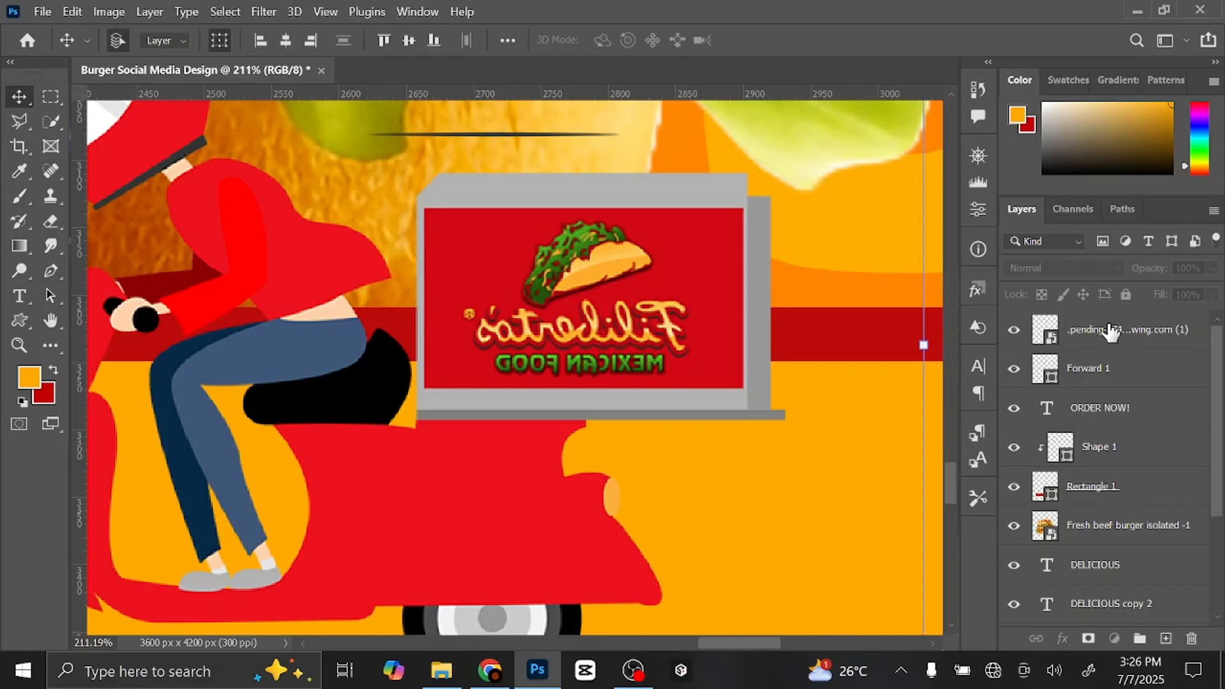
pyautogui.click(1166, 639)
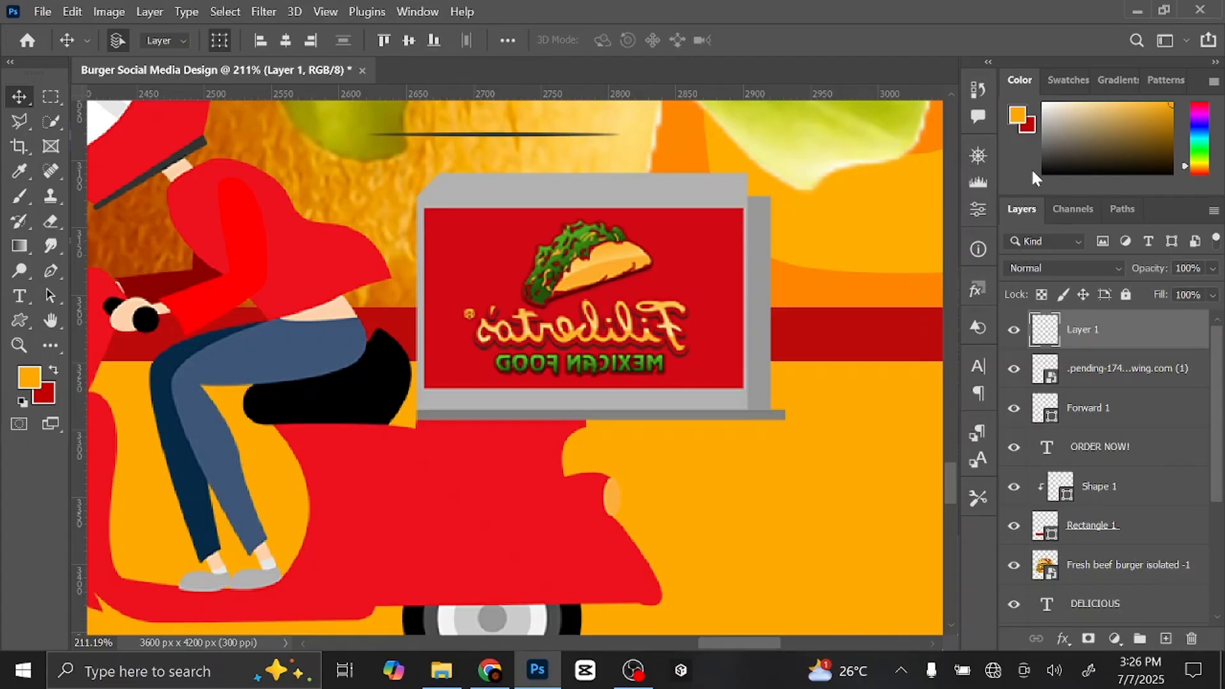
pyautogui.click(1018, 116)
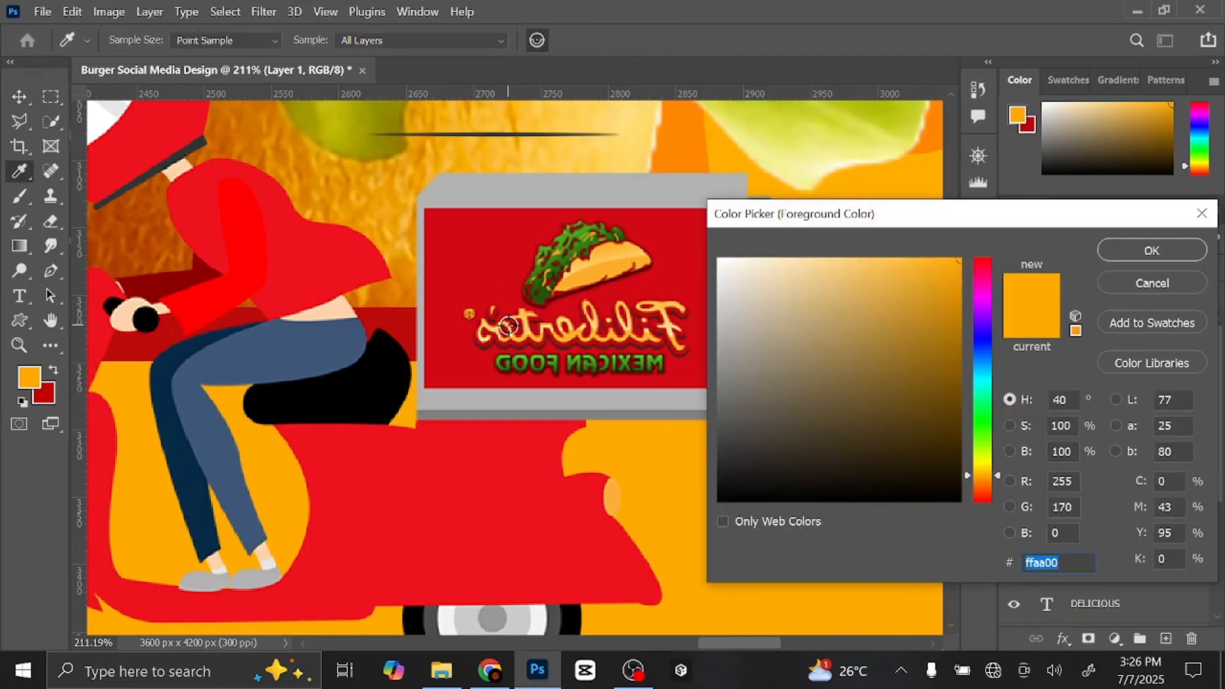
pyautogui.click(455, 339)
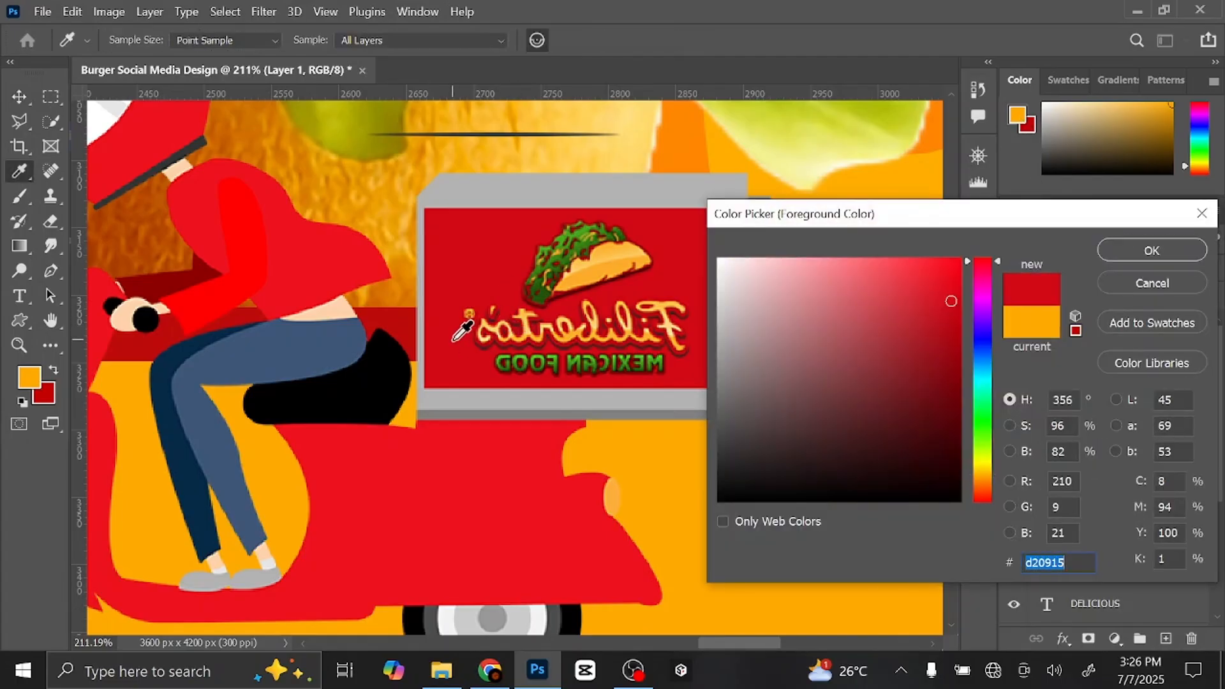
pyautogui.click(1143, 243)
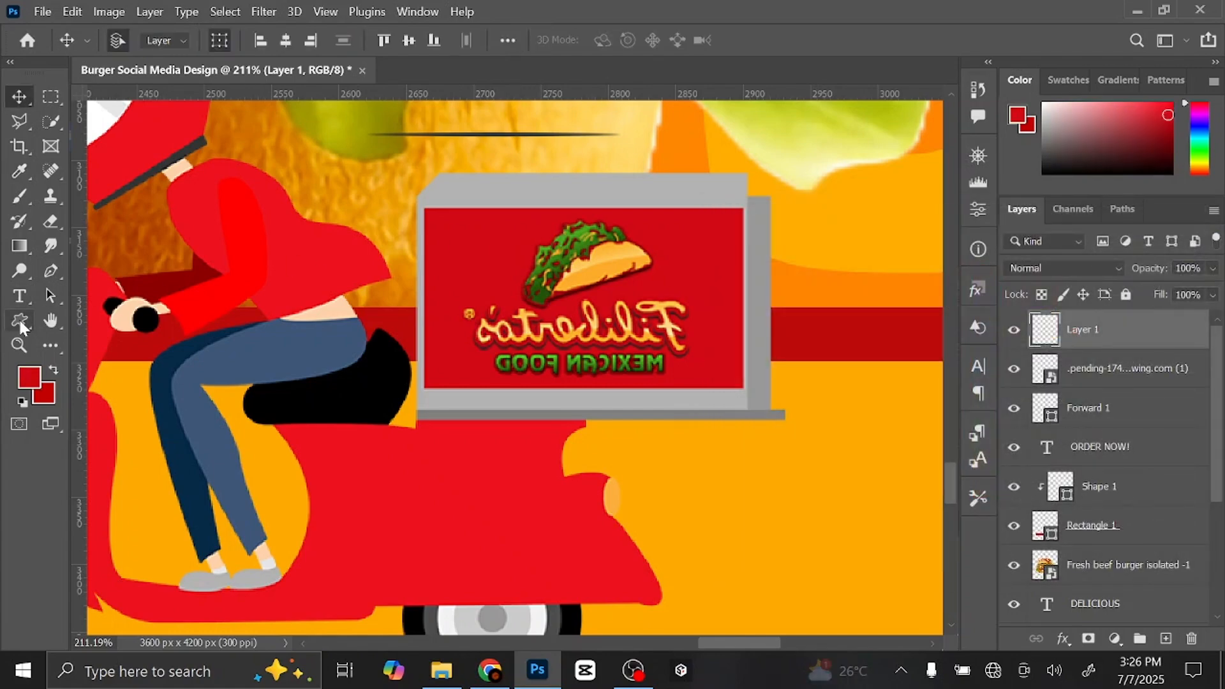
# - Draw a red-filled 239 × 138 px rectangle covering the food box's logo
pyautogui.click(20, 318)
pyautogui.click(108, 320)
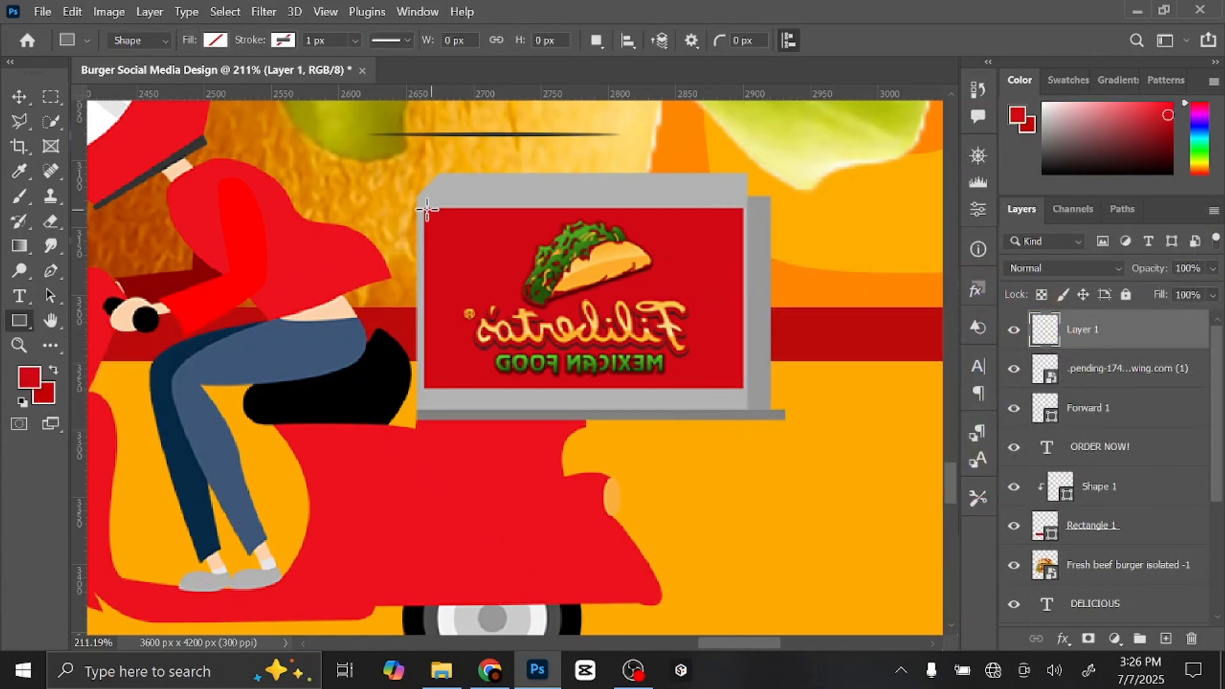
pyautogui.moveTo(423, 206)
pyautogui.mouseDown()
pyautogui.moveTo(450, 242)
pyautogui.moveTo(706, 358)
pyautogui.moveTo(745, 389)
pyautogui.mouseUp()
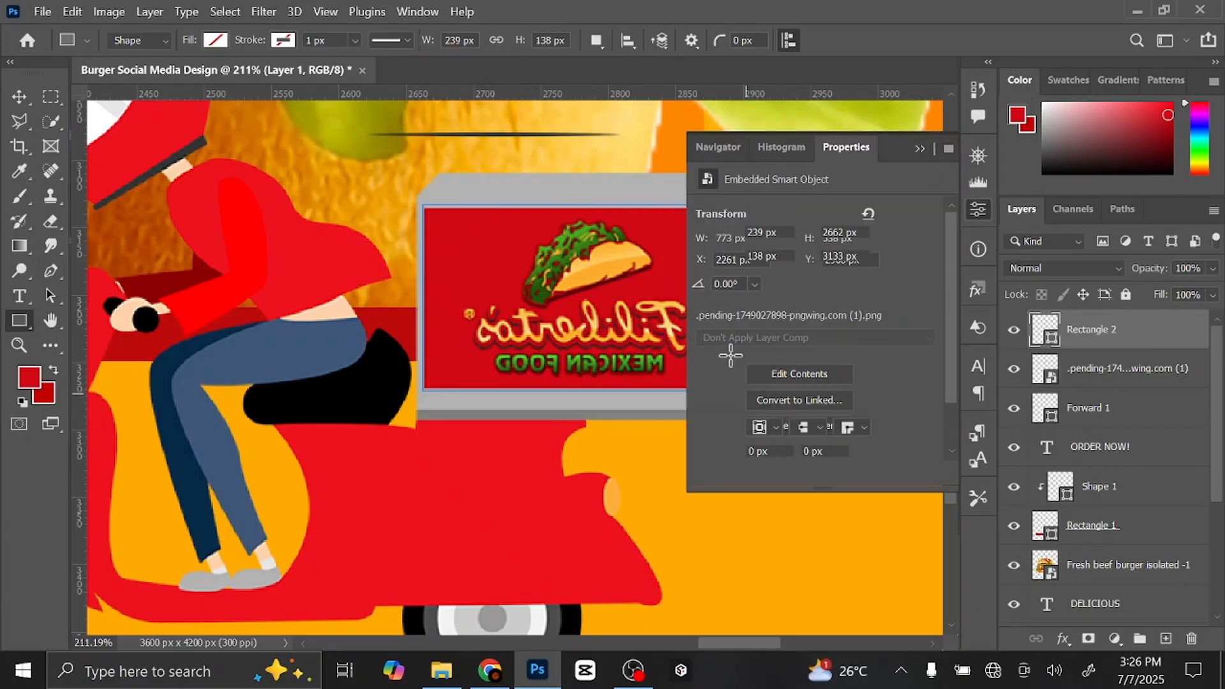
pyautogui.click(216, 41)
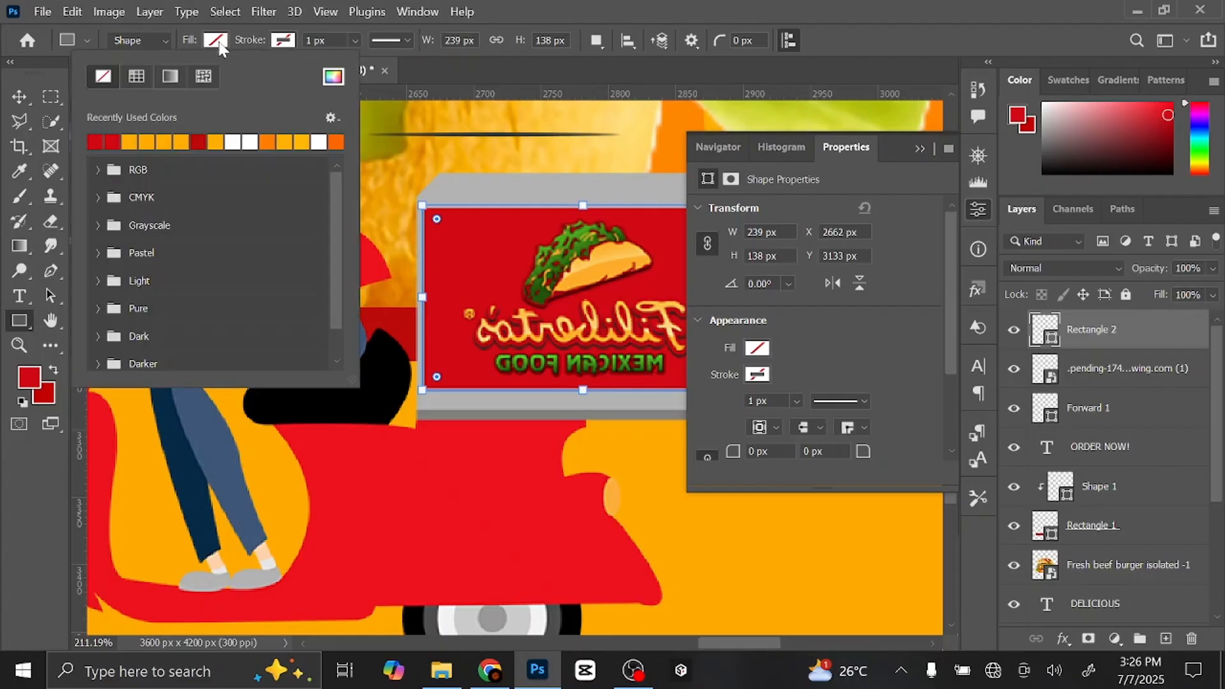
pyautogui.click(112, 141)
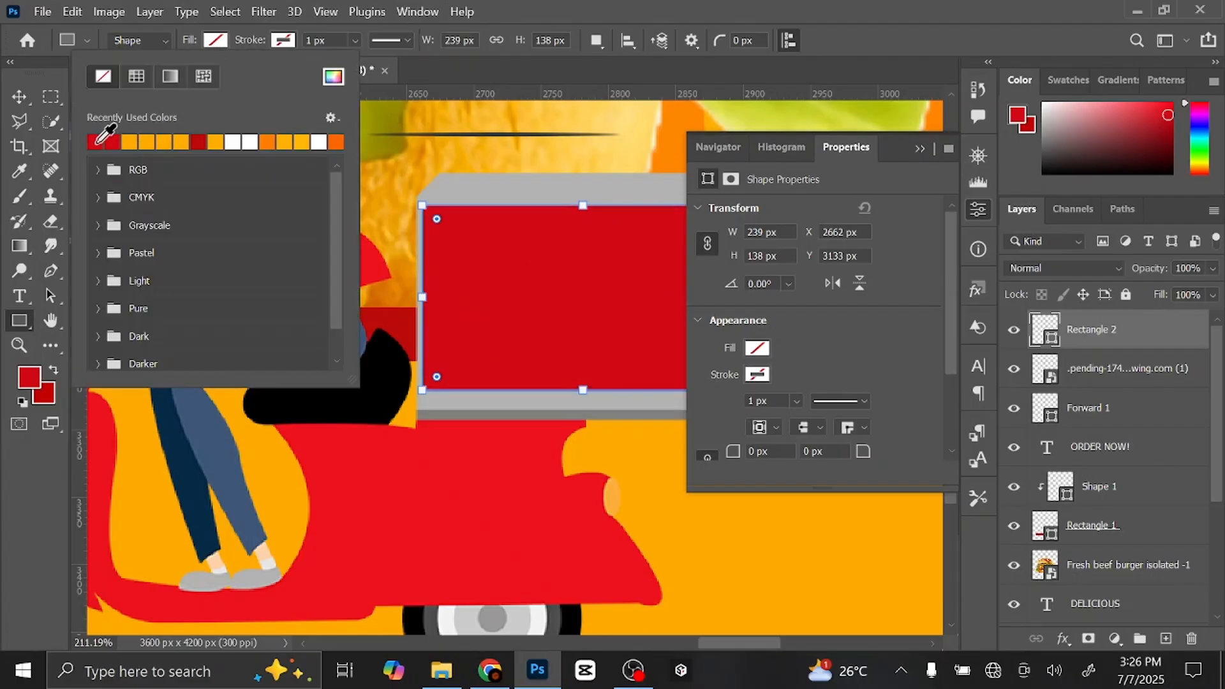
pyautogui.click(917, 153)
pyautogui.click(917, 153)
pyautogui.press('v')
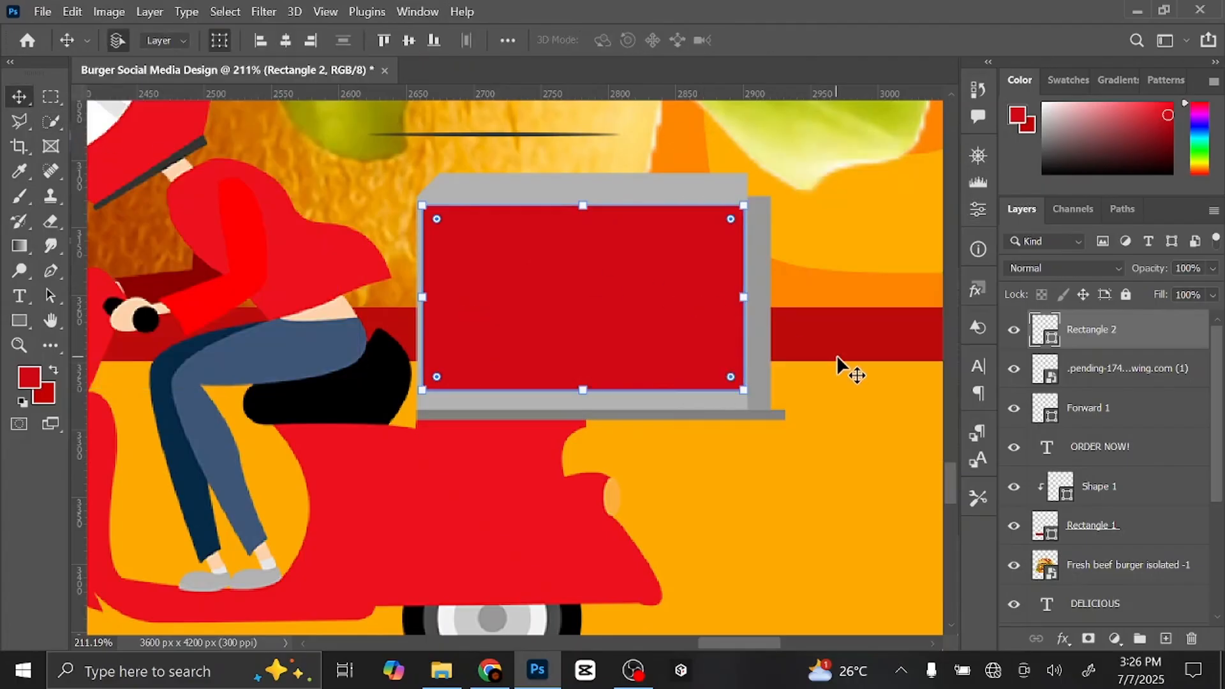
# - Add a new layer and set the Type tool to Kenyan Coffee in white
pyautogui.click(1166, 639)
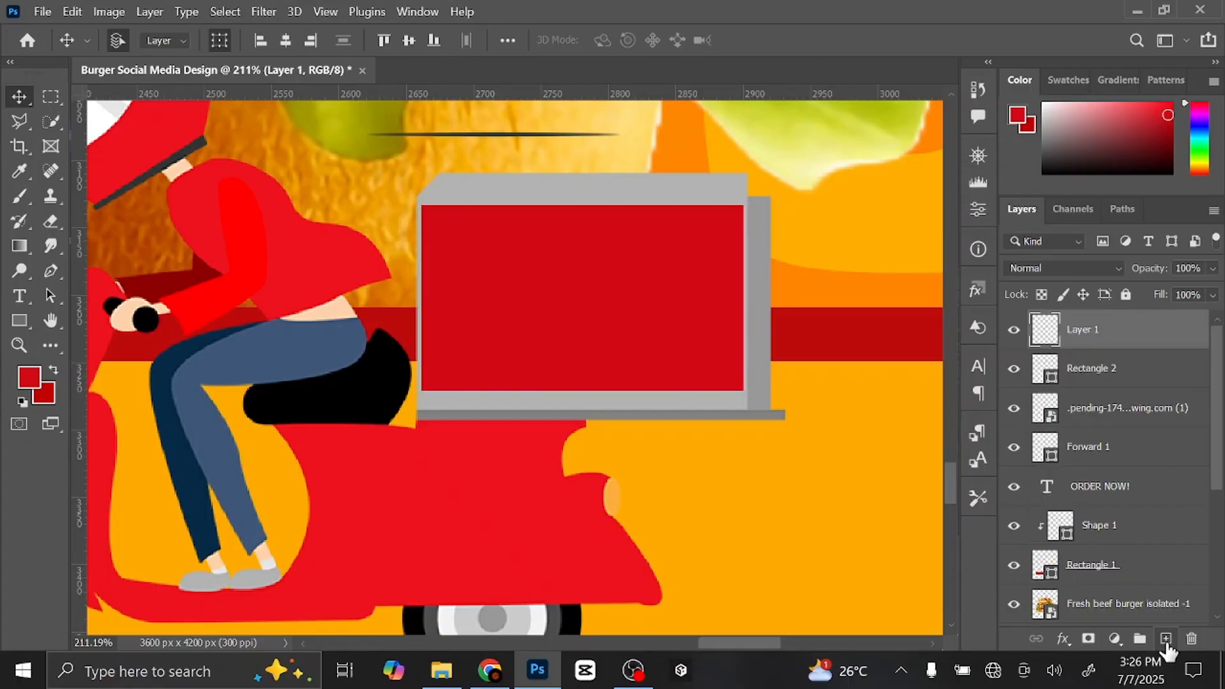
pyautogui.click(19, 296)
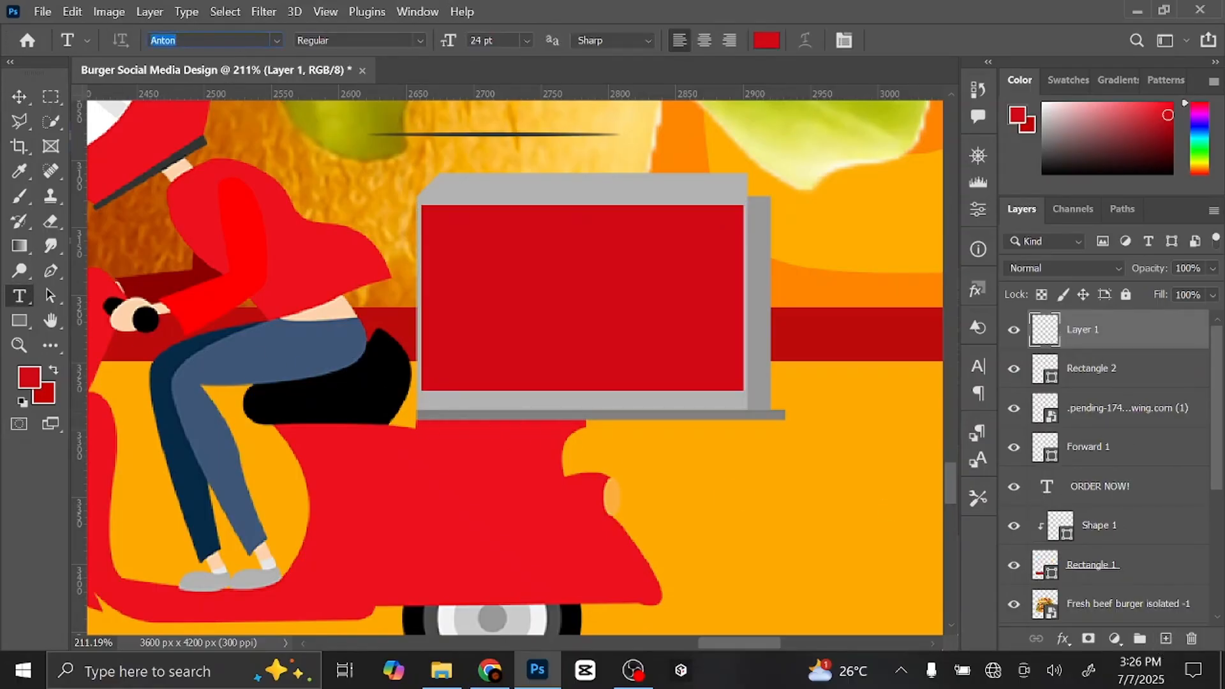
pyautogui.write('kenyan')
pyautogui.press('Return')
pyautogui.click(768, 42)
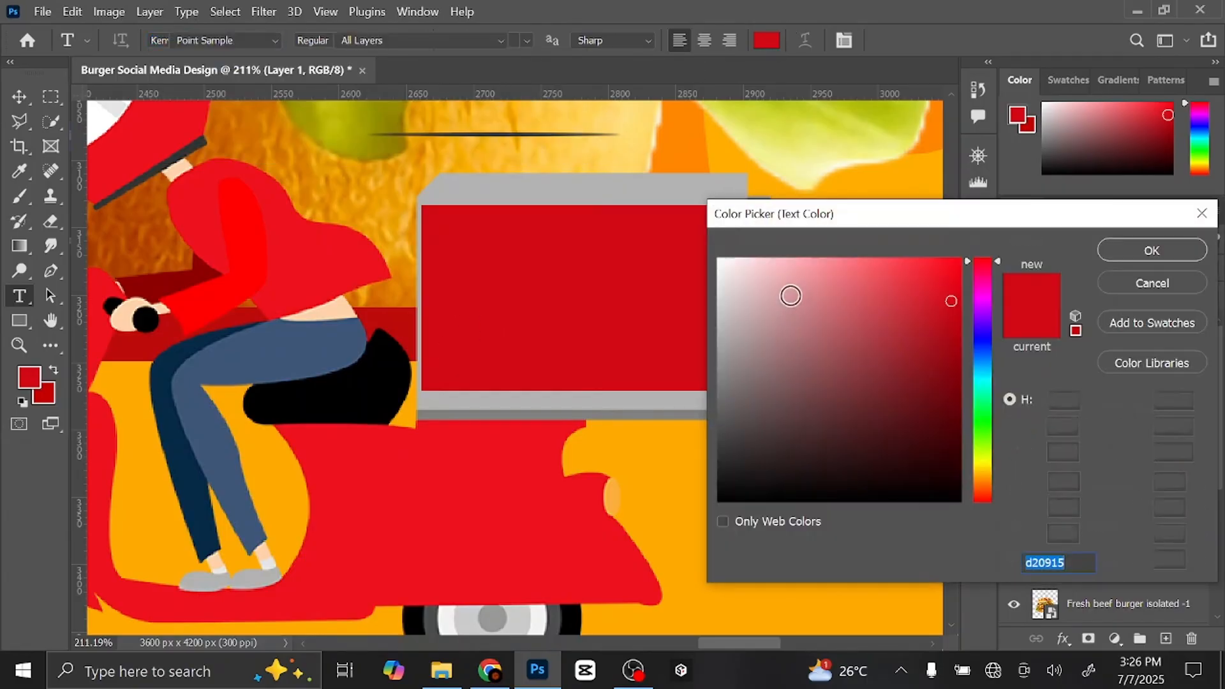
pyautogui.moveTo(791, 293); pyautogui.dragTo(684, 227)
pyautogui.press('Return')
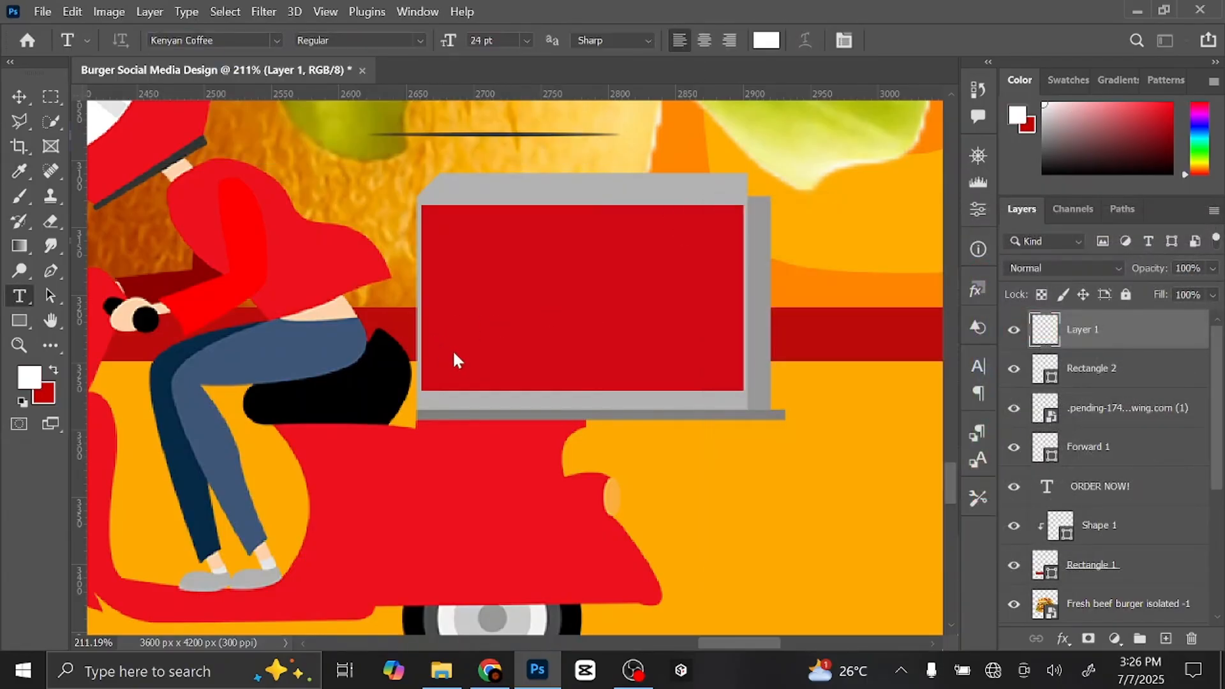
# - Create the DELICIOUS BURGER text, move its layer above Rectangle 2, and place it over the red box
pyautogui.click(439, 358)
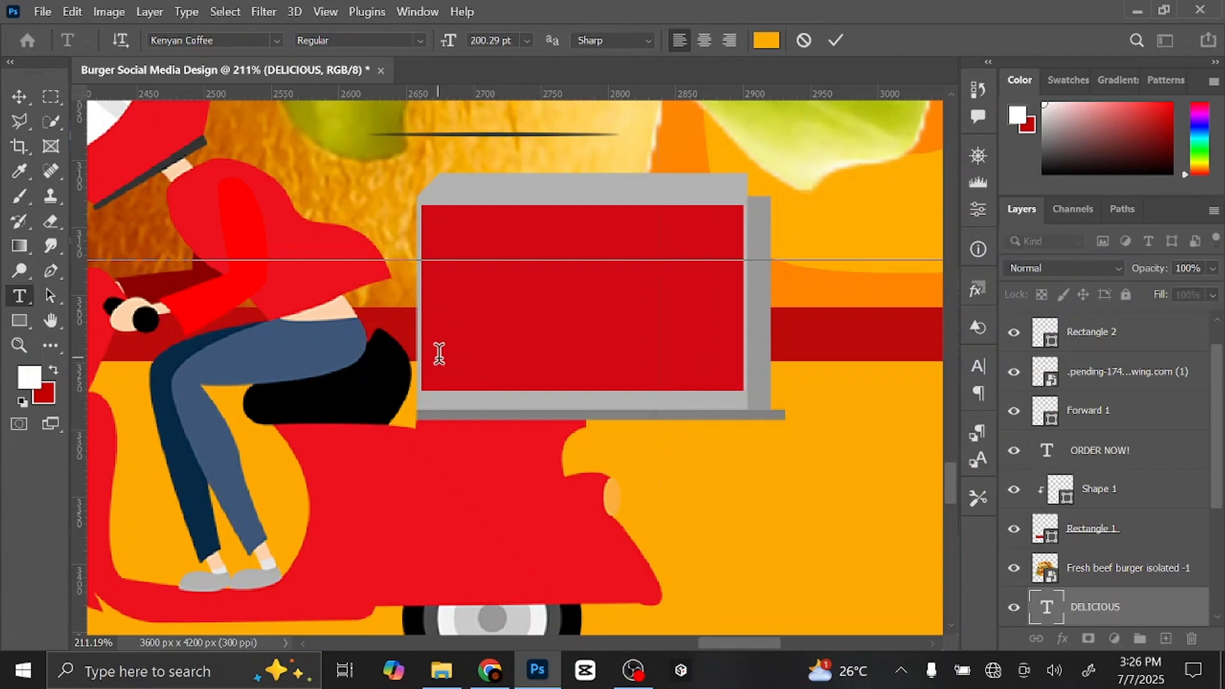
pyautogui.click(835, 42)
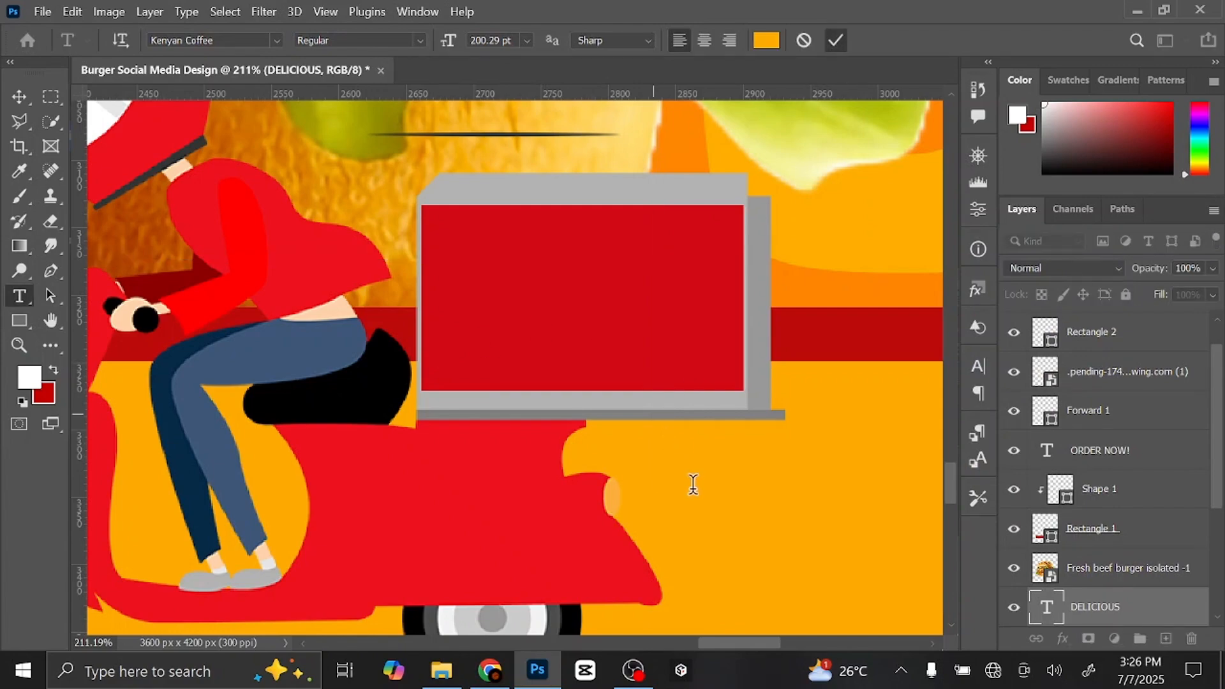
pyautogui.click(751, 502)
pyautogui.press('BackSpace')
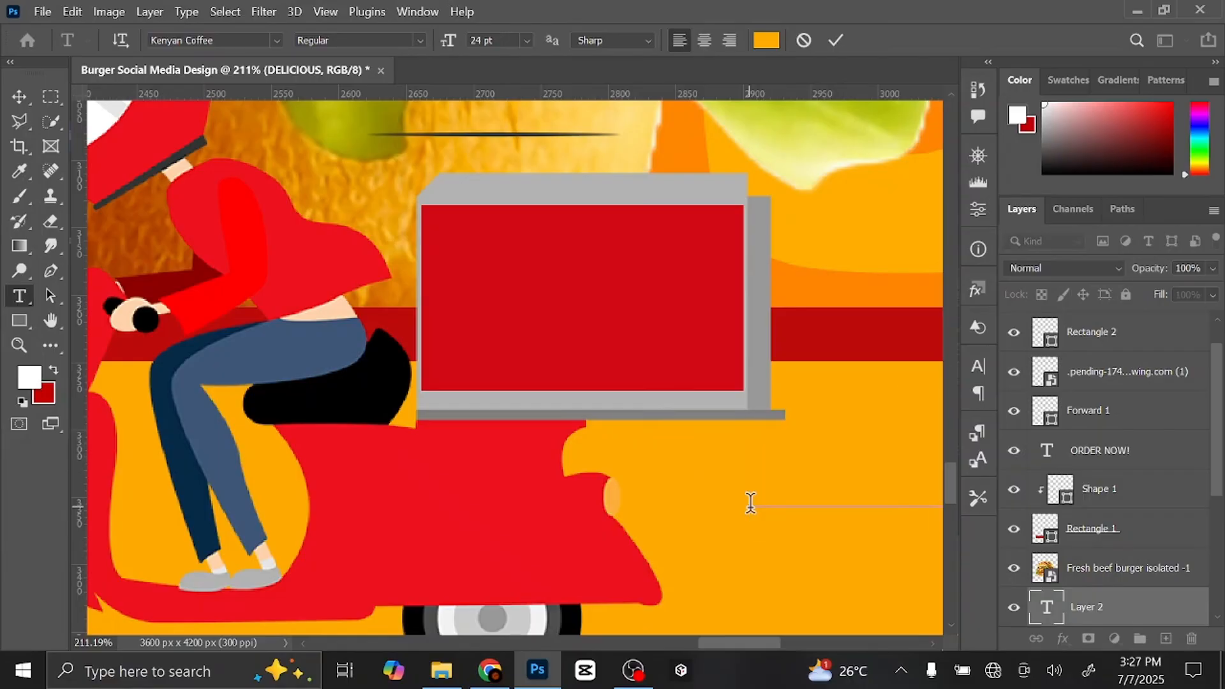
pyautogui.click(17, 97)
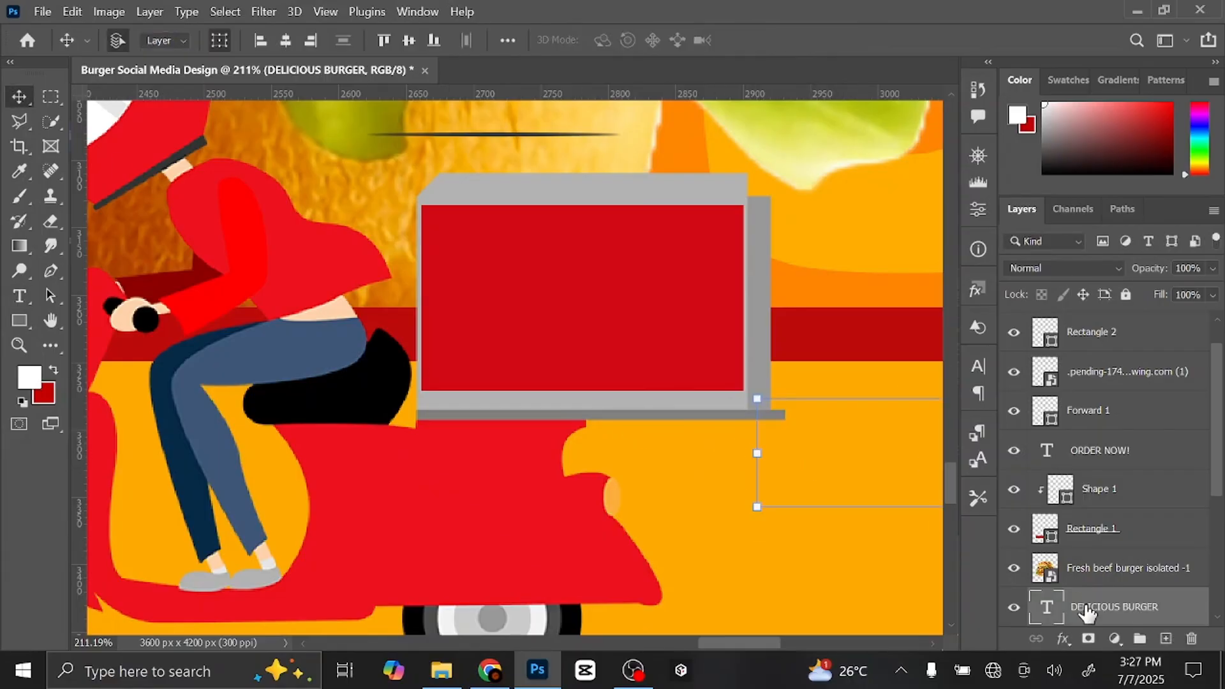
pyautogui.moveTo(1098, 610); pyautogui.dragTo(1100, 325)
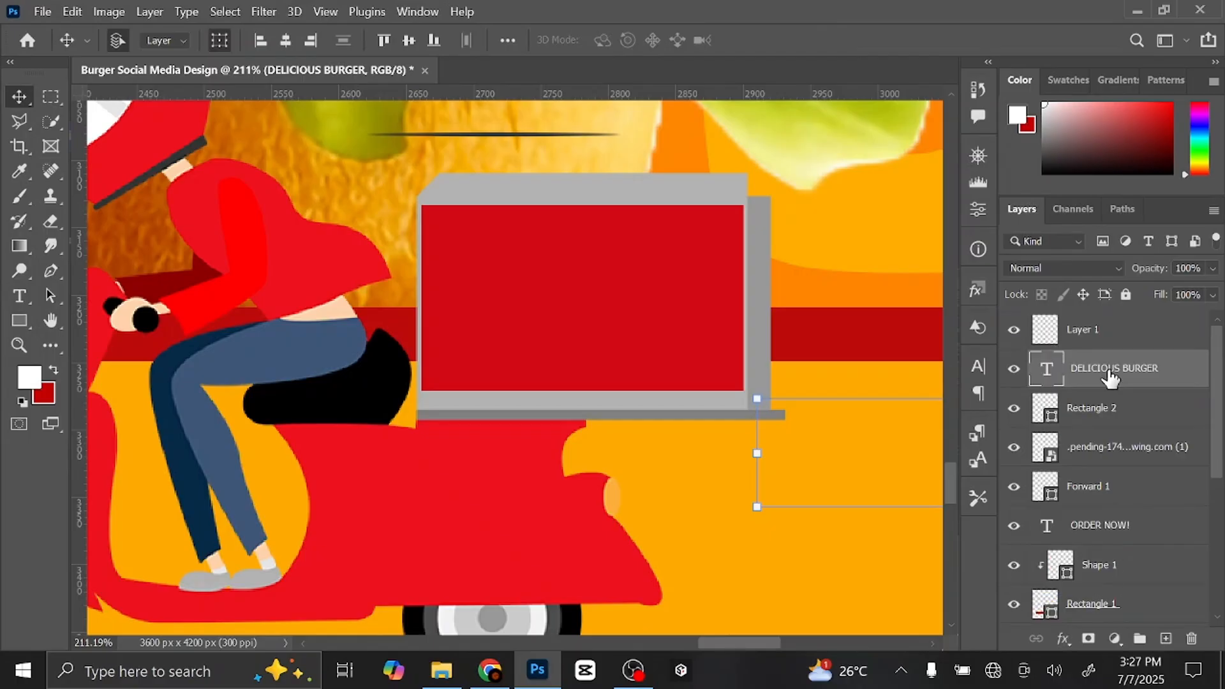
pyautogui.moveTo(865, 428); pyautogui.dragTo(596, 410)
pyautogui.moveTo(866, 453); pyautogui.dragTo(543, 300)
# - Recolour the DELICIOUS BURGER text to white
pyautogui.hotkey('ctrl', 't')
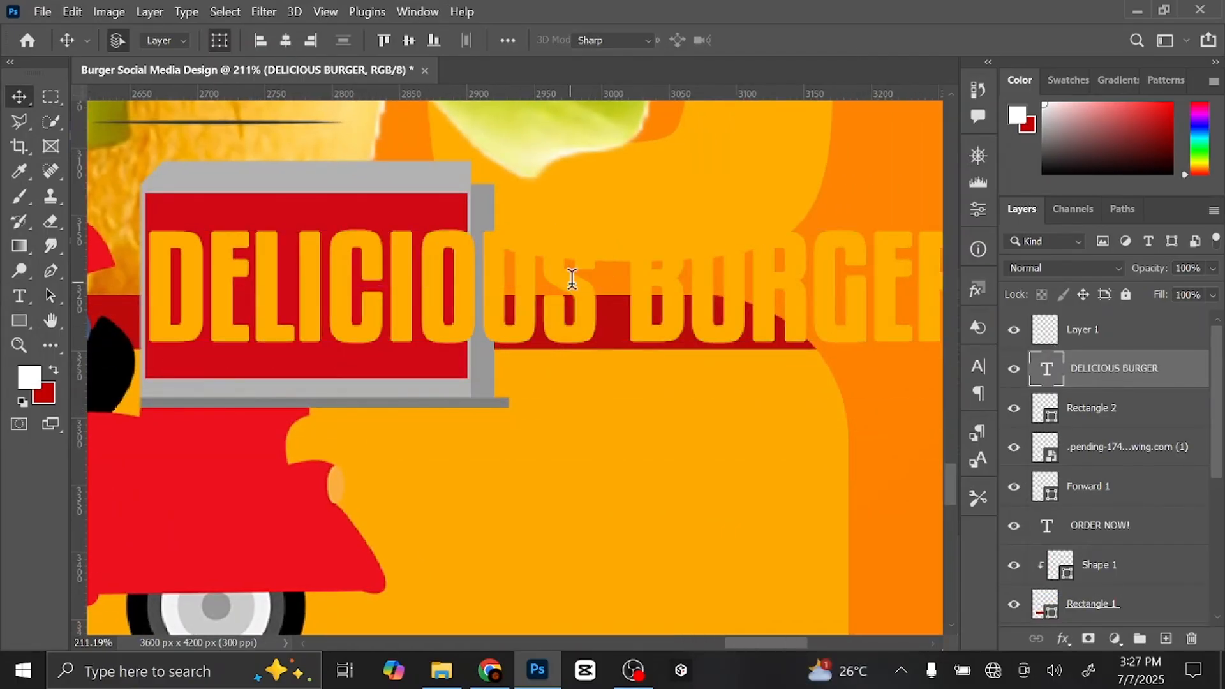
pyautogui.doubleClick(570, 281)
pyautogui.click(766, 40)
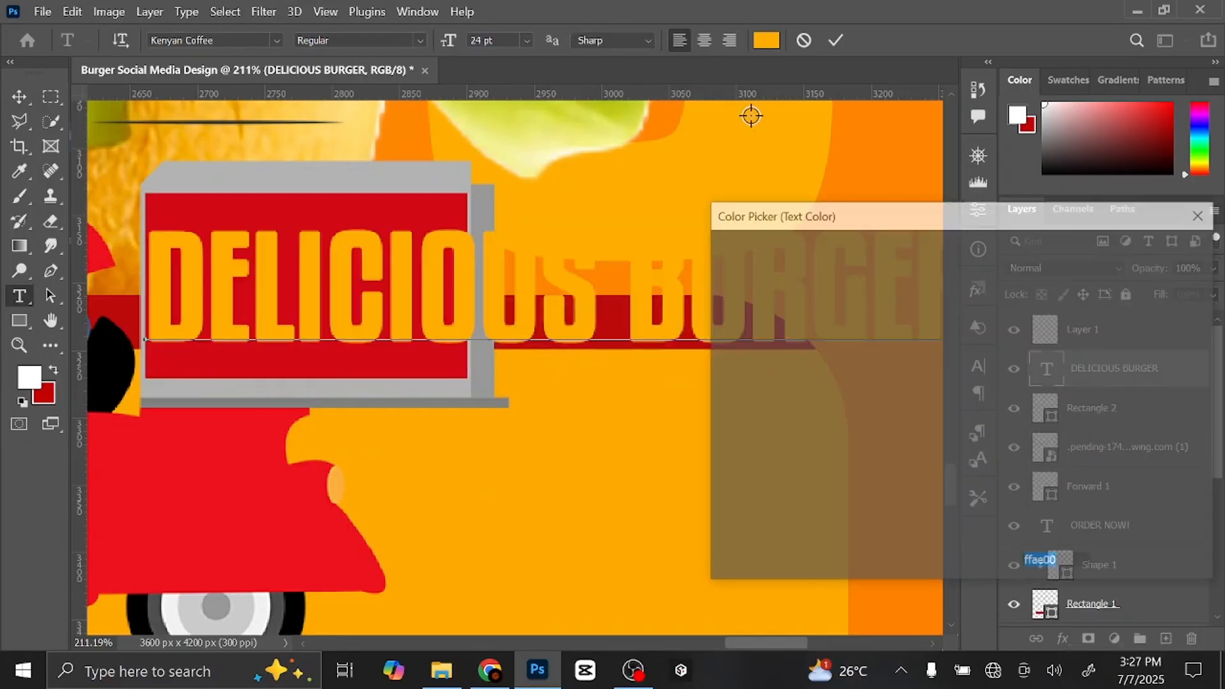
pyautogui.click(766, 290)
pyautogui.click(720, 258)
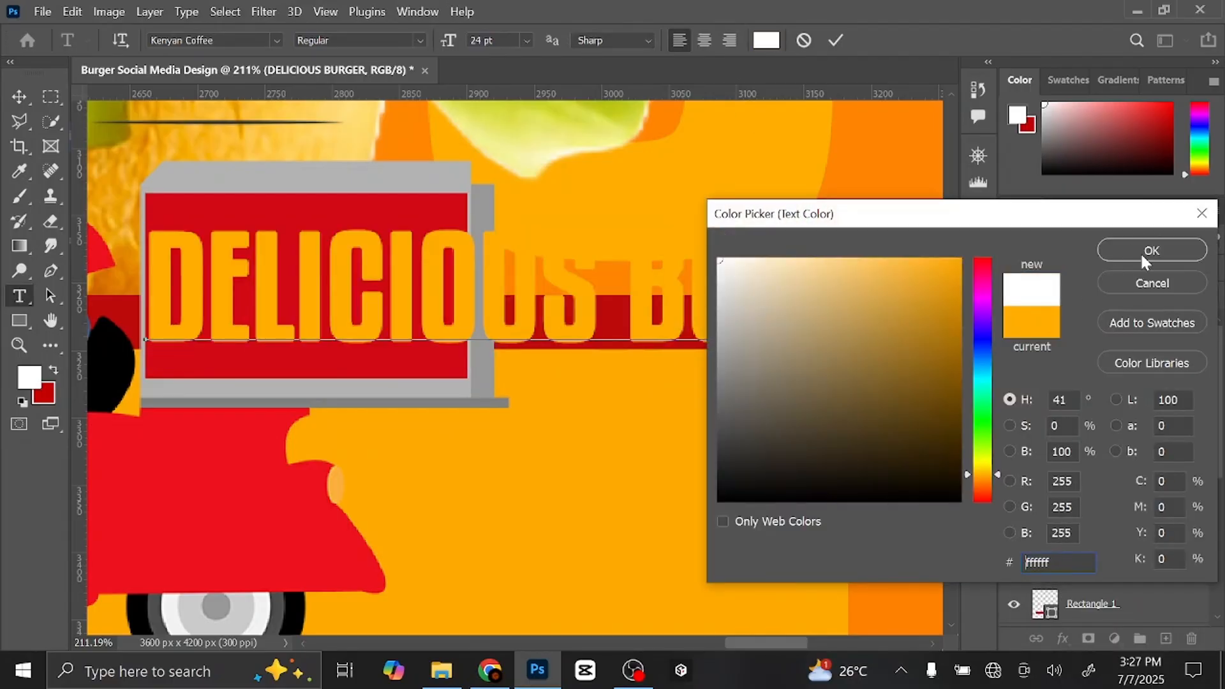
pyautogui.click(1152, 250)
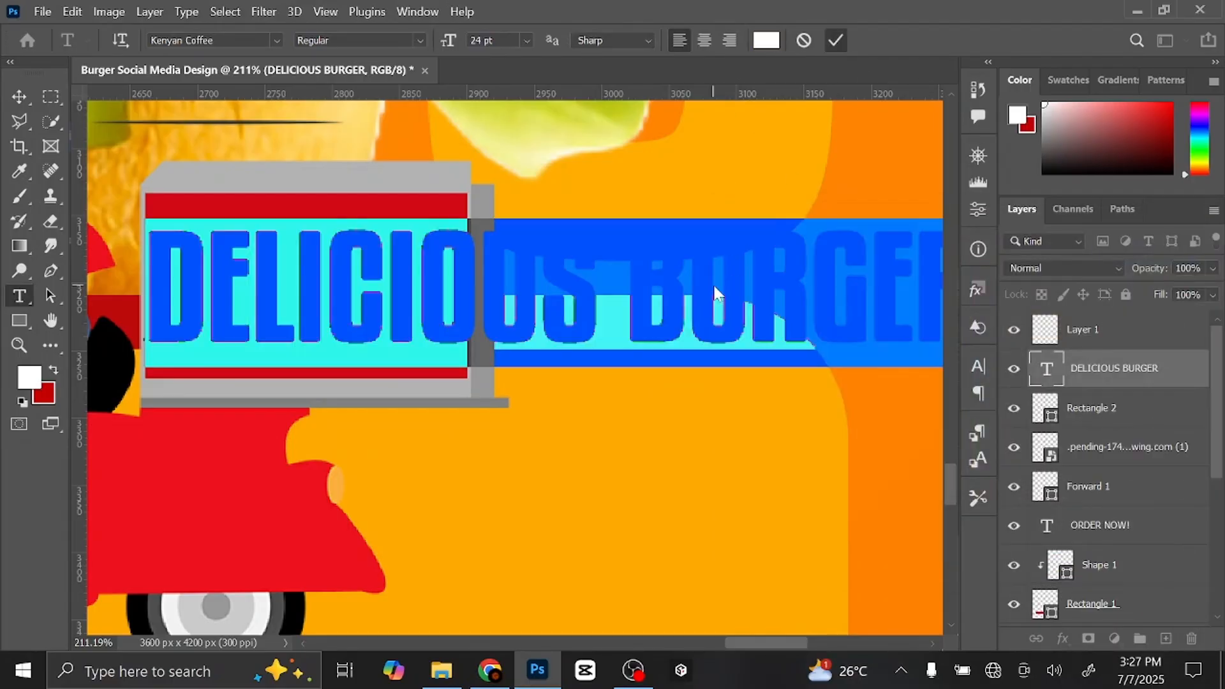
pyautogui.hotkey('ctrl', 'Return')
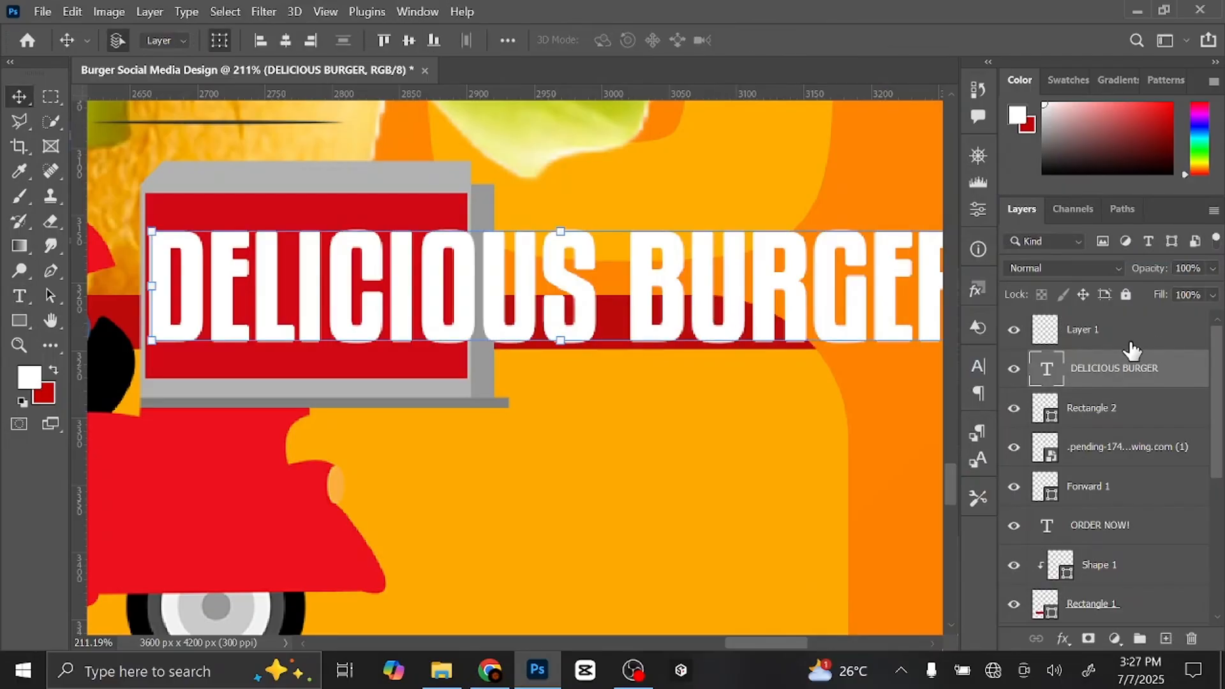
pyautogui.hotkey('ctrl', 't')
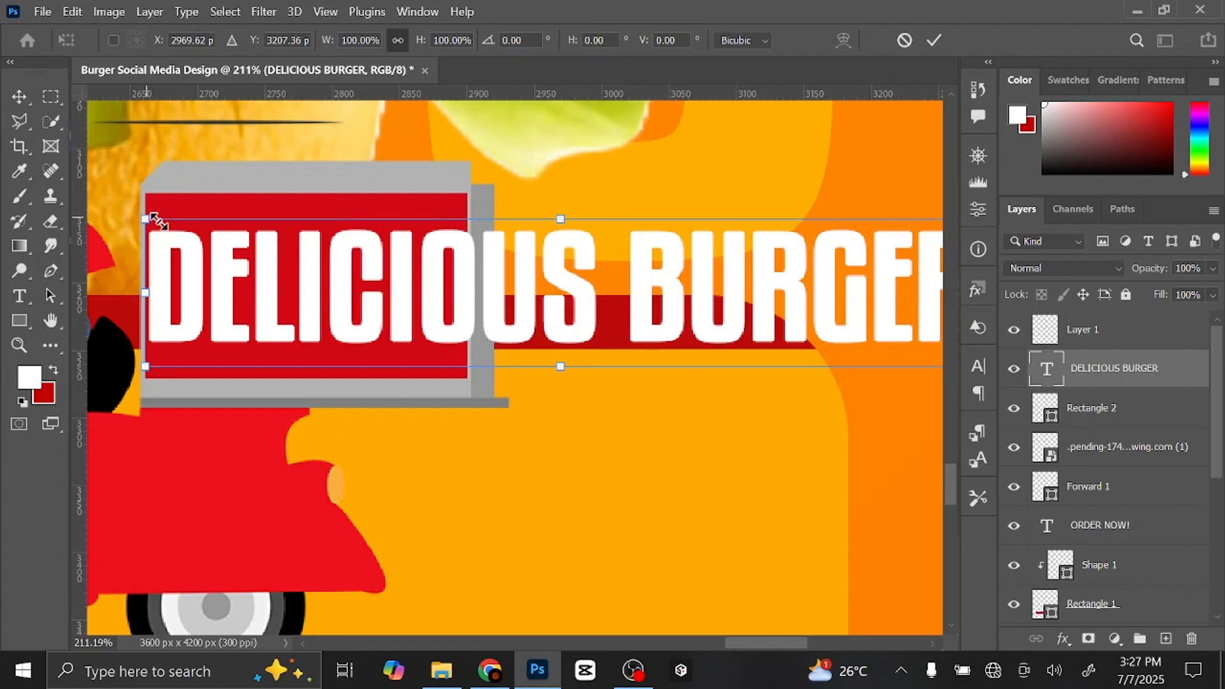
# - Scale the DELICIOUS BURGER text down to about a third and move it into the red box
pyautogui.moveTo(153, 220); pyautogui.dragTo(419, 269)
pyautogui.click(937, 39)
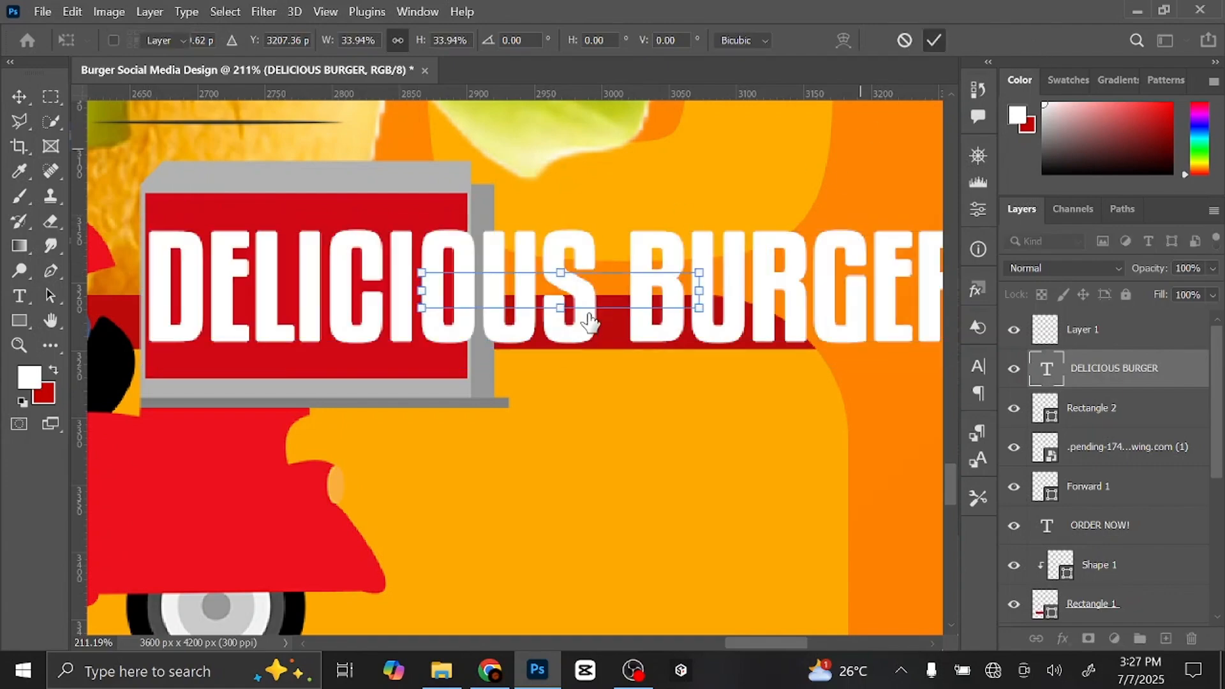
pyautogui.moveTo(593, 304); pyautogui.dragTo(535, 318)
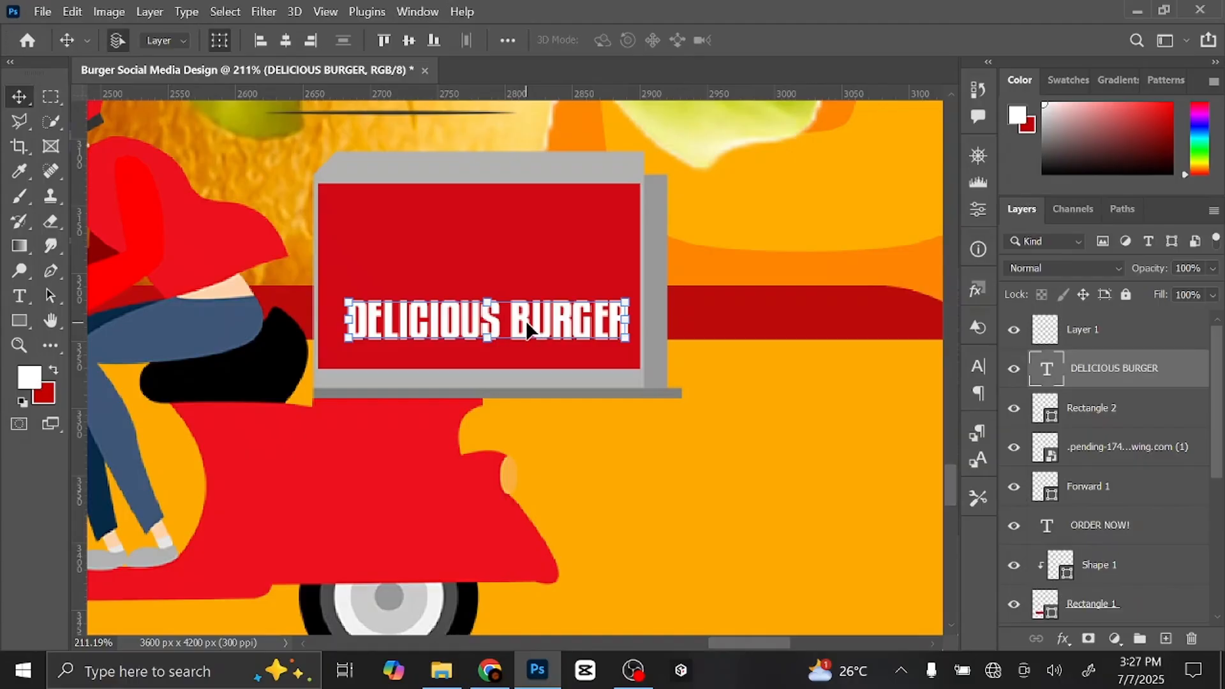
pyautogui.moveTo(526, 321); pyautogui.dragTo(522, 325)
# - Tighten the DELICIOUS BURGER letter spacing to -20 and shift it right to centre it in the box
pyautogui.doubleClick(522, 326)
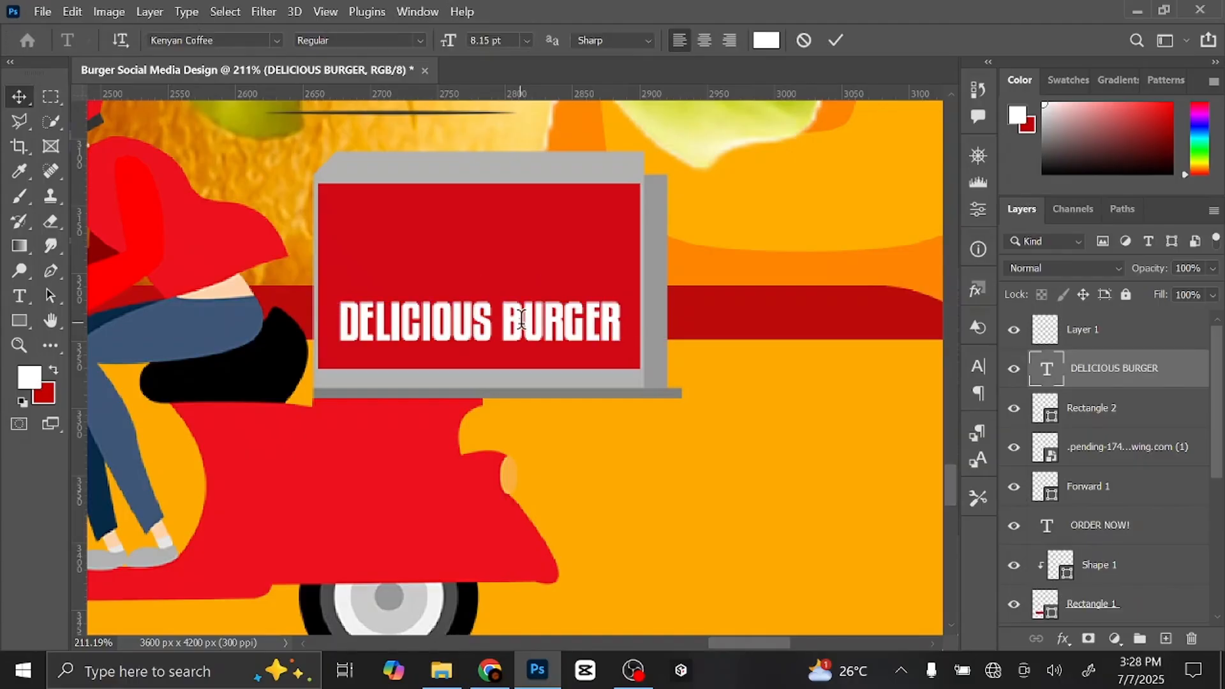
pyautogui.click(978, 367)
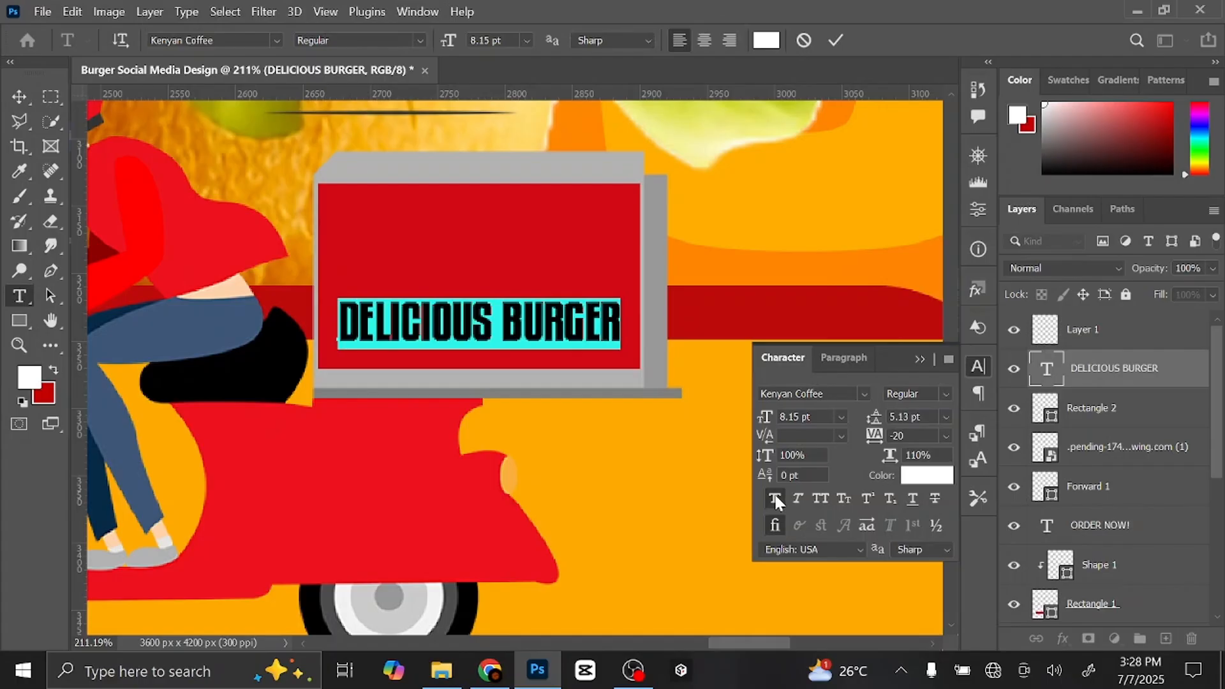
pyautogui.hotkey('shift', 'Left')
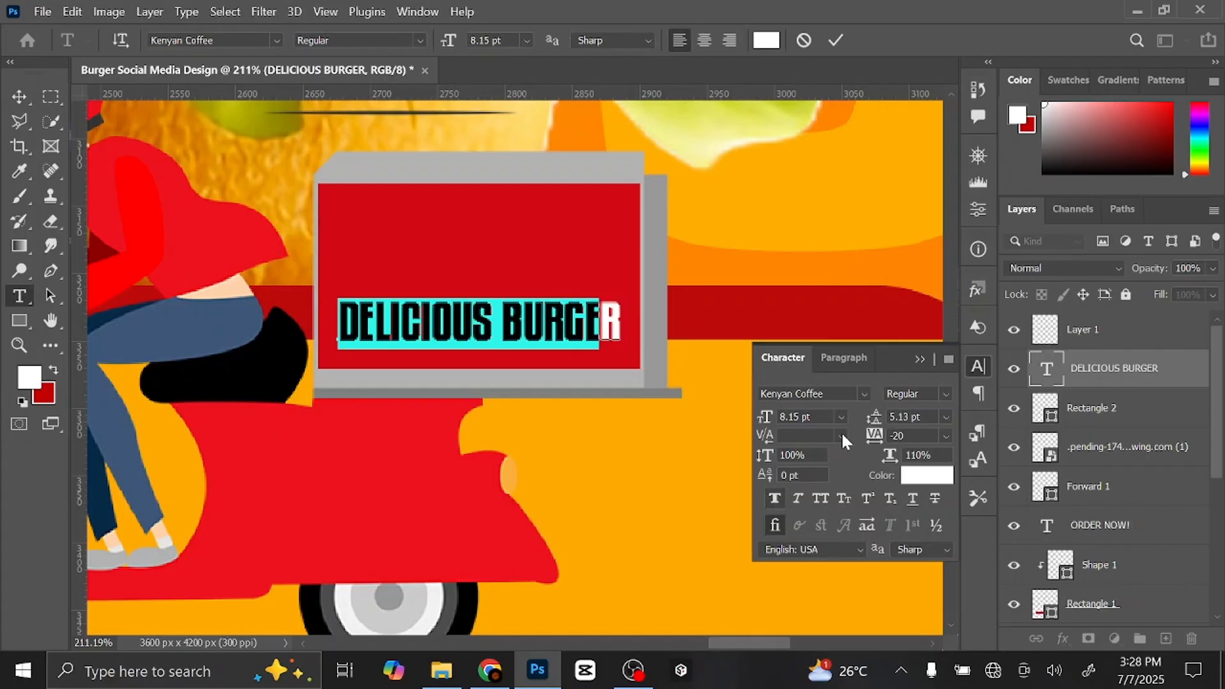
pyautogui.click(920, 361)
pyautogui.hotkey('ctrl', 'Return')
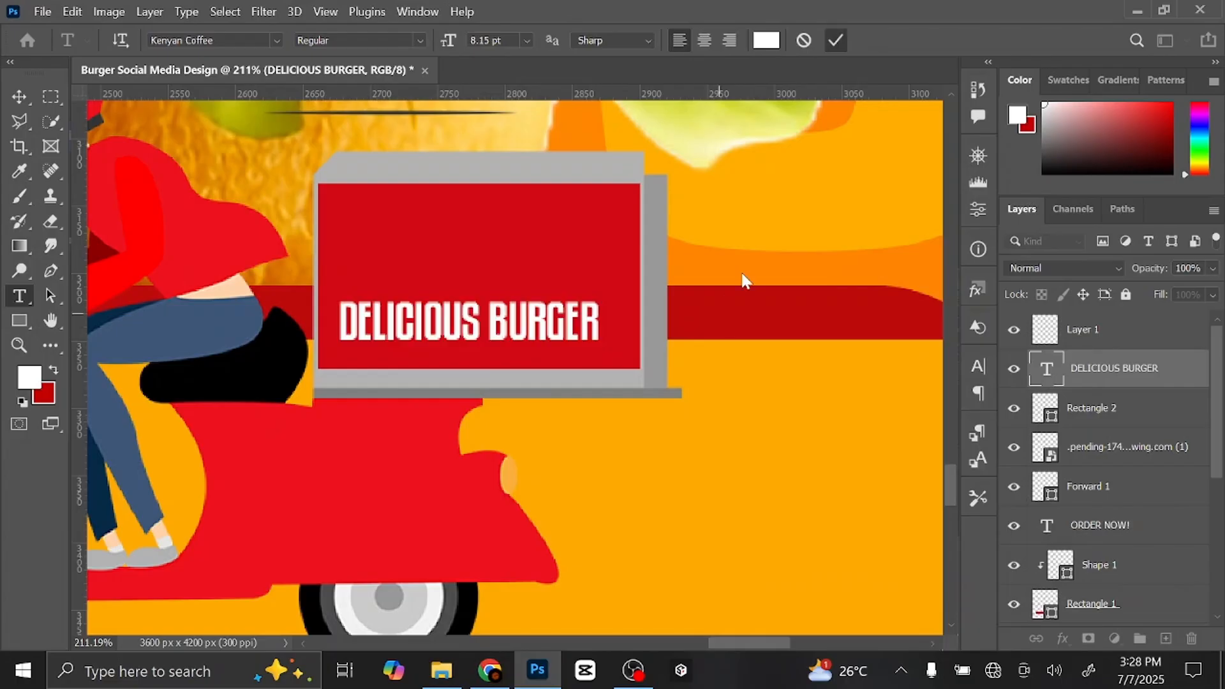
pyautogui.press('v')
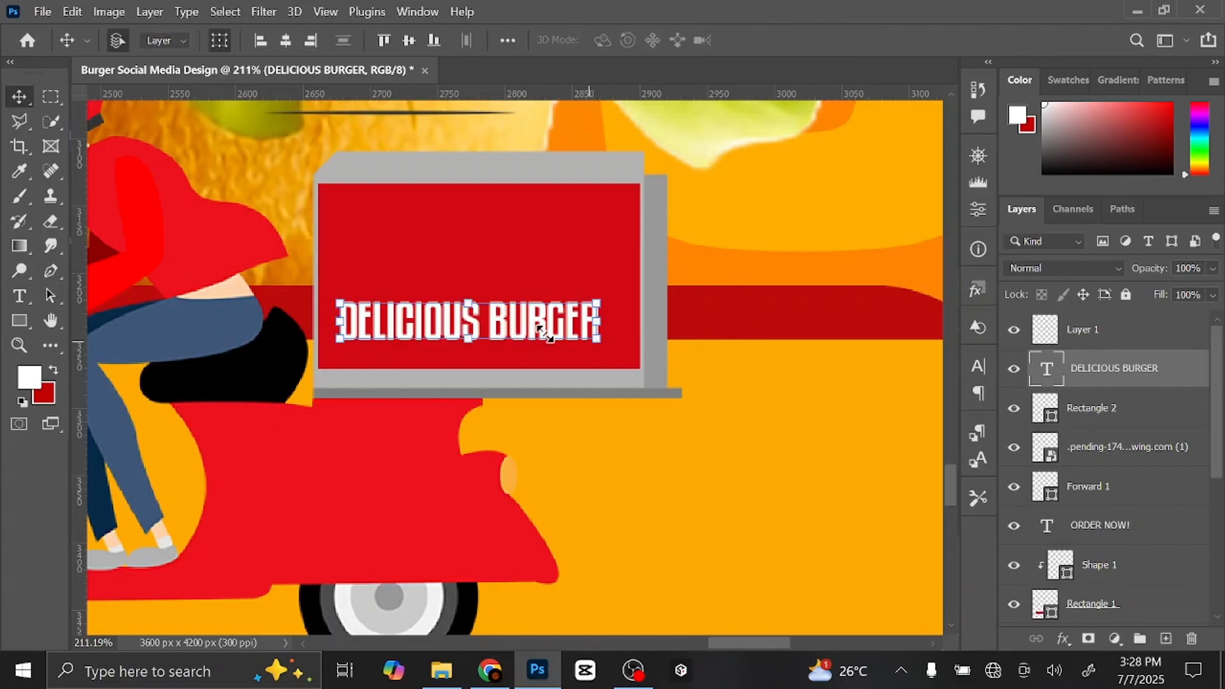
pyautogui.moveTo(524, 325); pyautogui.dragTo(536, 332)
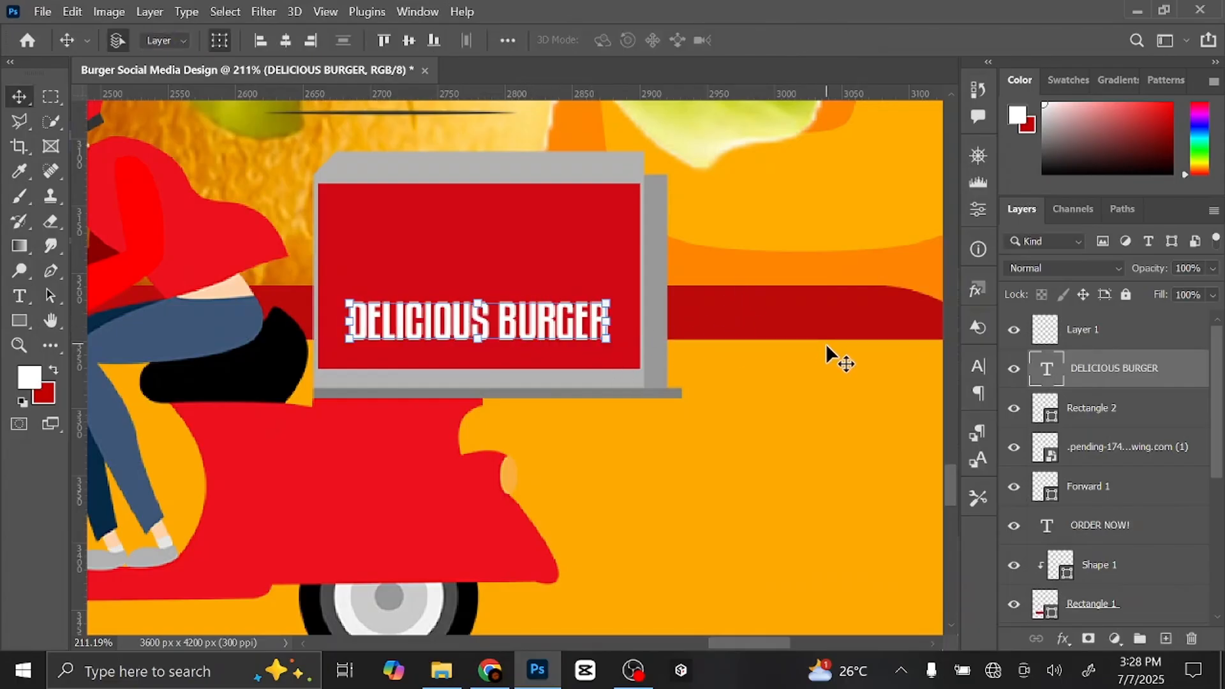
# - Bring the Fresh beef burger image from the Burger design folder into the poster and shrink it
pyautogui.click(442, 670)
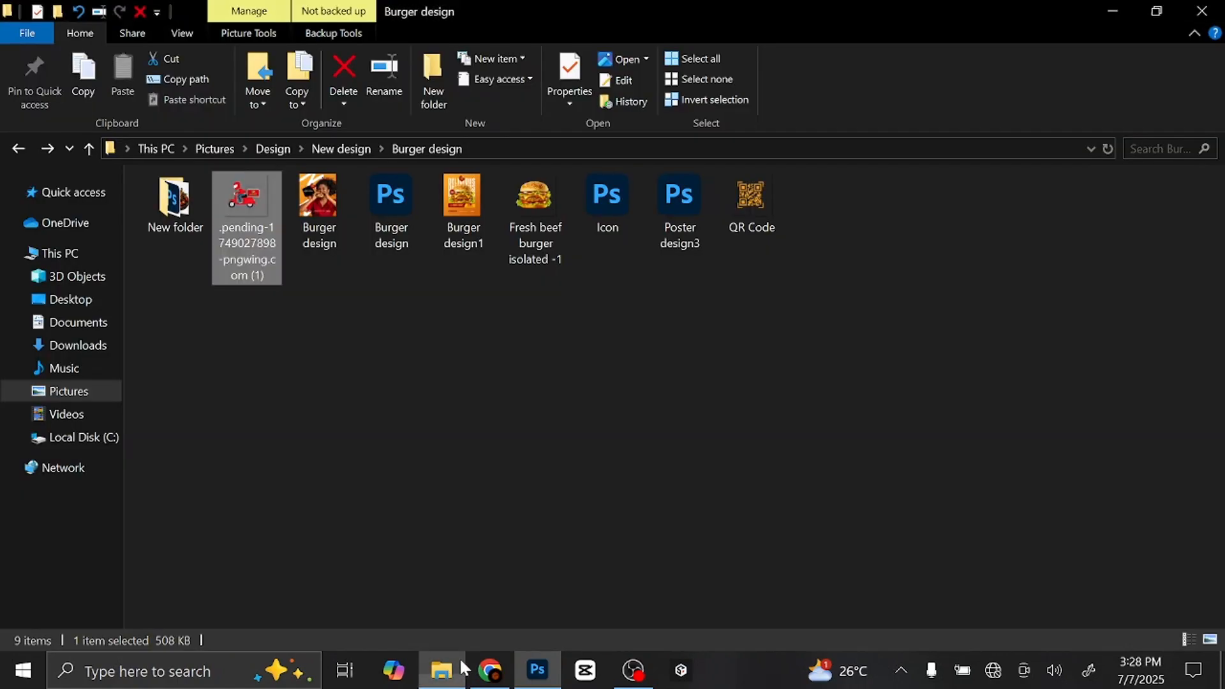
pyautogui.moveTo(542, 200); pyautogui.dragTo(503, 385)
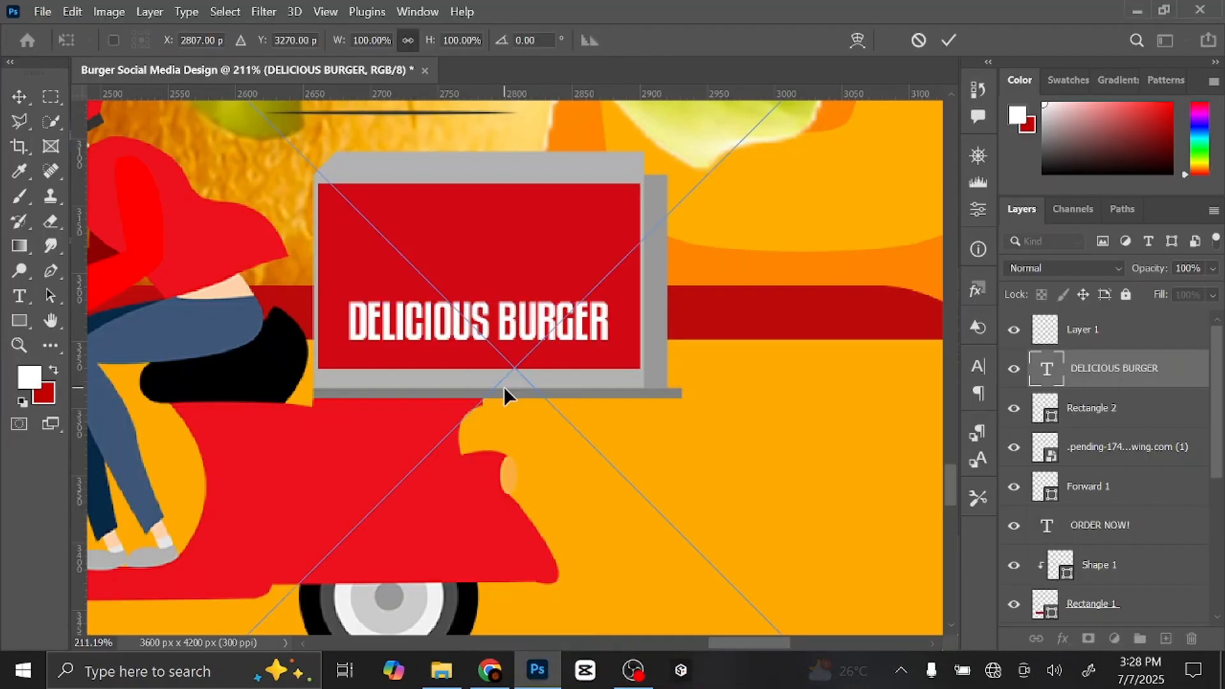
pyautogui.hotkey('ctrl', '-')
pyautogui.hotkey('ctrl', '-')
pyautogui.hotkey('ctrl', '-')
pyautogui.hotkey('ctrl', '-')
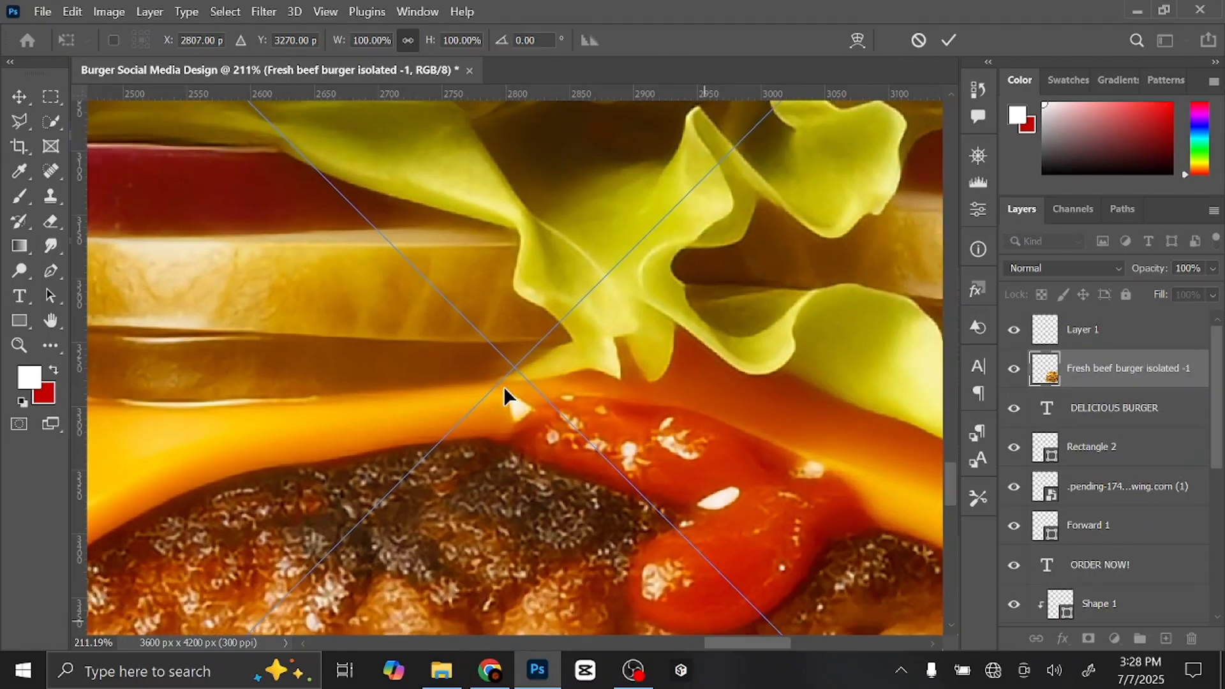
pyautogui.hotkey('ctrl', '-')
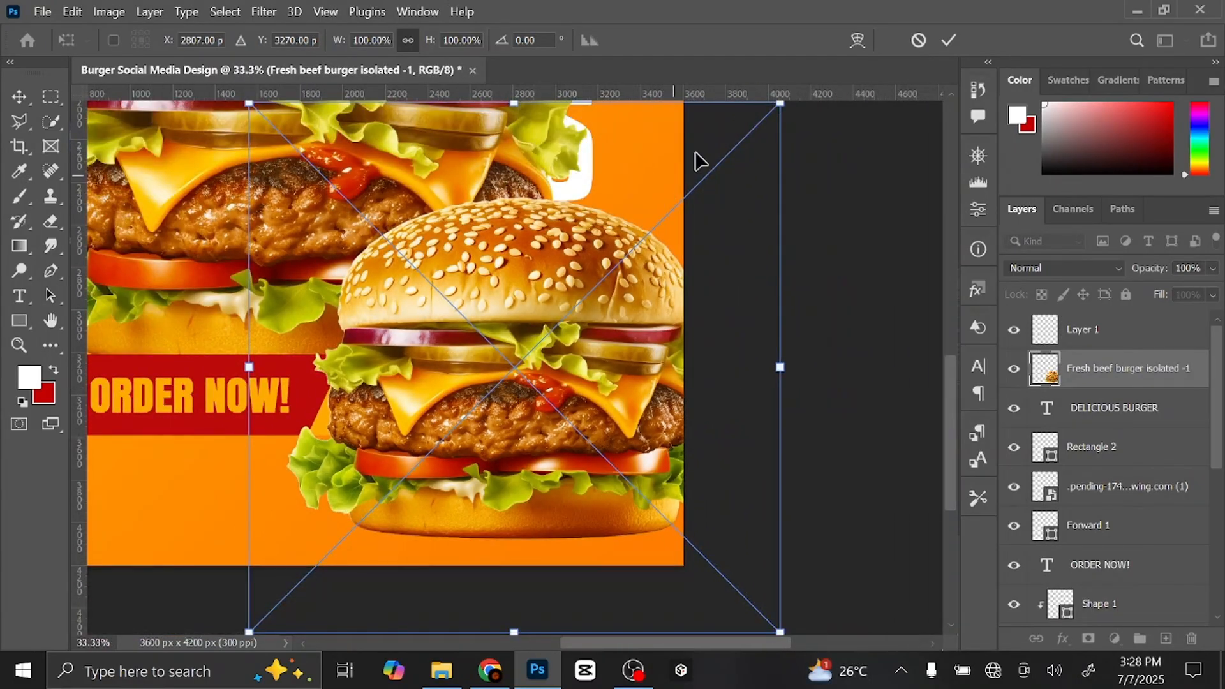
pyautogui.moveTo(778, 100); pyautogui.dragTo(522, 392)
# - Shrink the burger to fit the delivery box and position it just above DELICIOUS BURGER
pyautogui.hotkey('ctrl', '+')
pyautogui.hotkey('ctrl', '+')
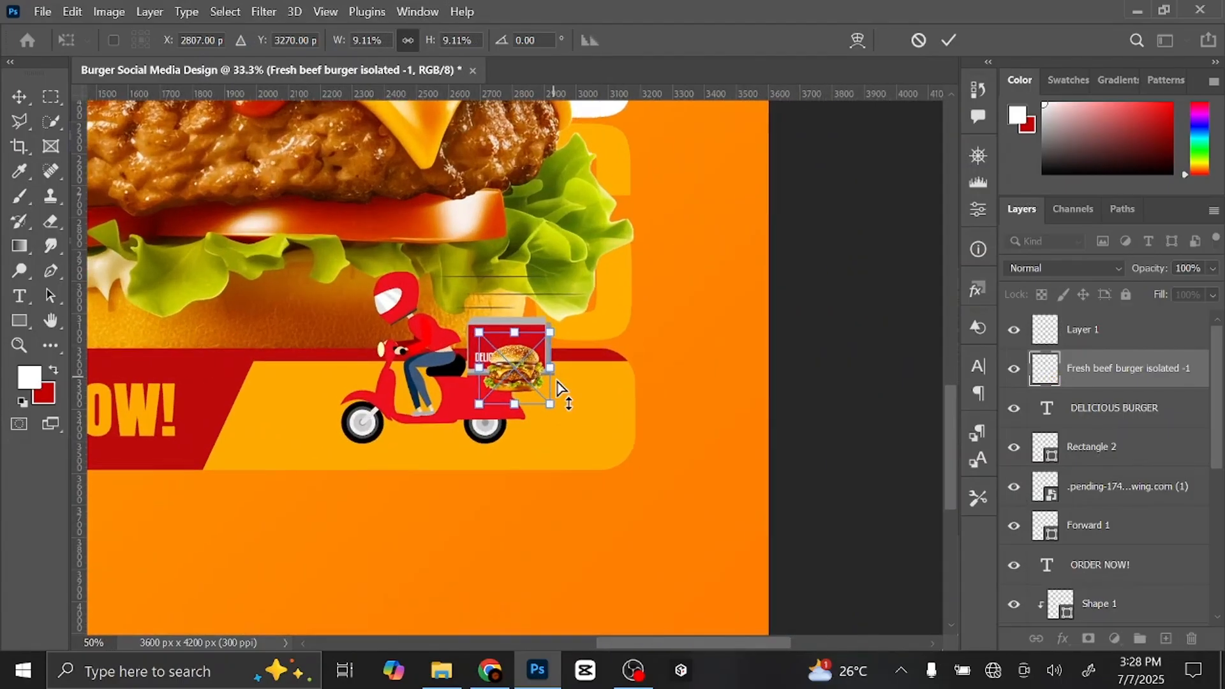
pyautogui.hotkey('ctrl', '+')
pyautogui.hotkey('ctrl', '+')
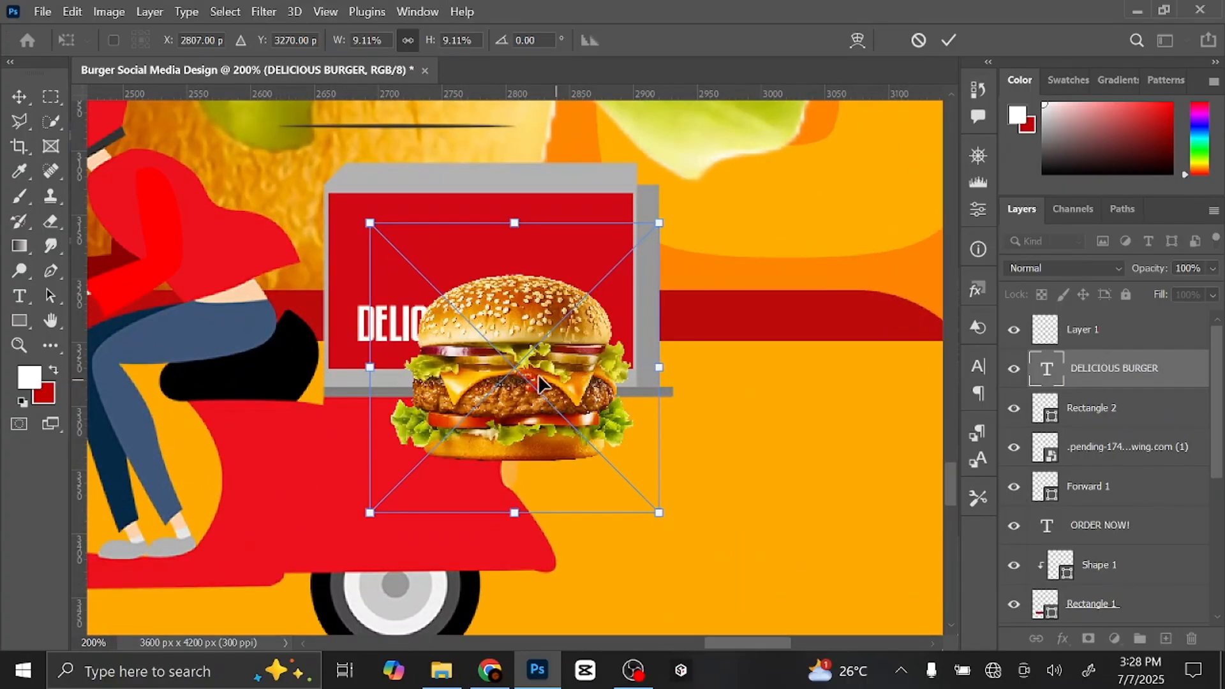
pyautogui.moveTo(539, 376); pyautogui.dragTo(505, 233)
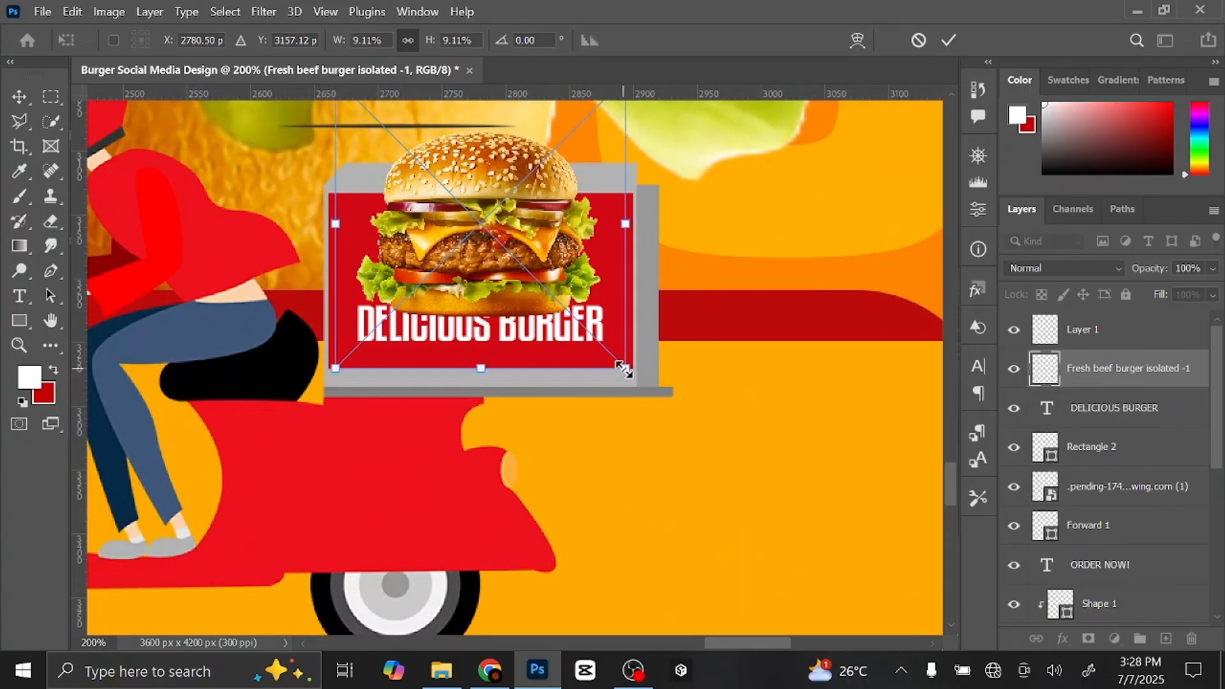
pyautogui.moveTo(623, 369); pyautogui.dragTo(523, 334)
pyautogui.moveTo(497, 242); pyautogui.dragTo(497, 267)
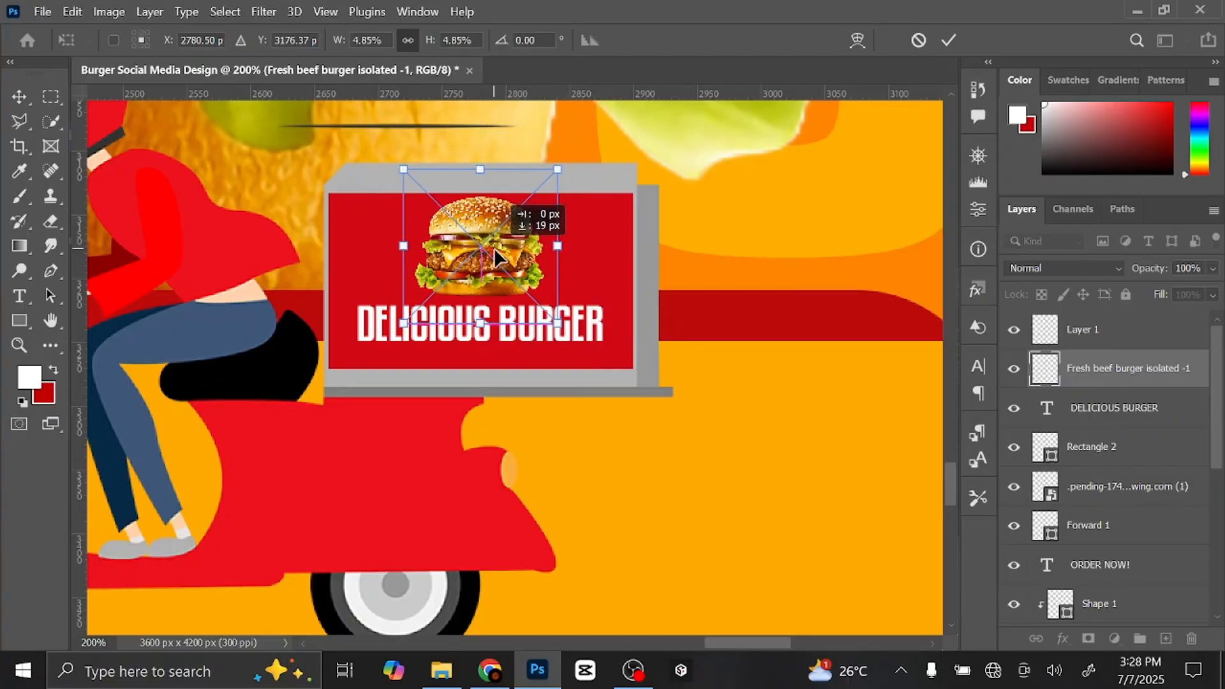
pyautogui.click(949, 40)
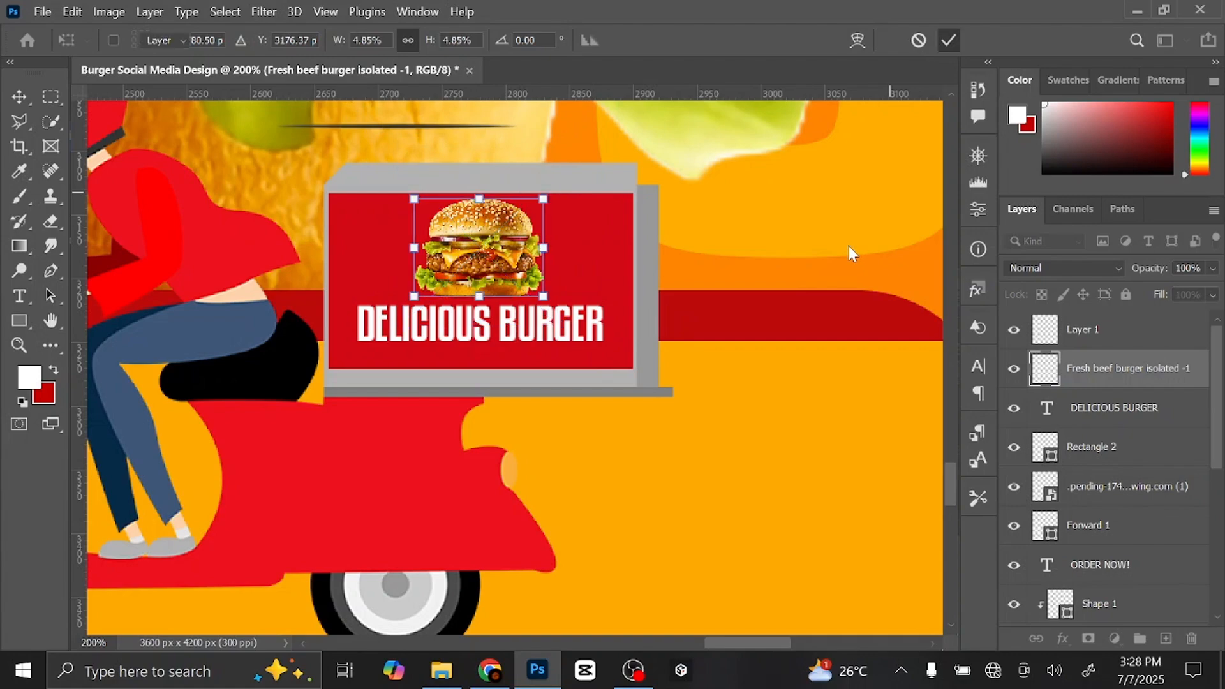
pyautogui.press('Down')
pyautogui.press('Down')
pyautogui.press('Down')
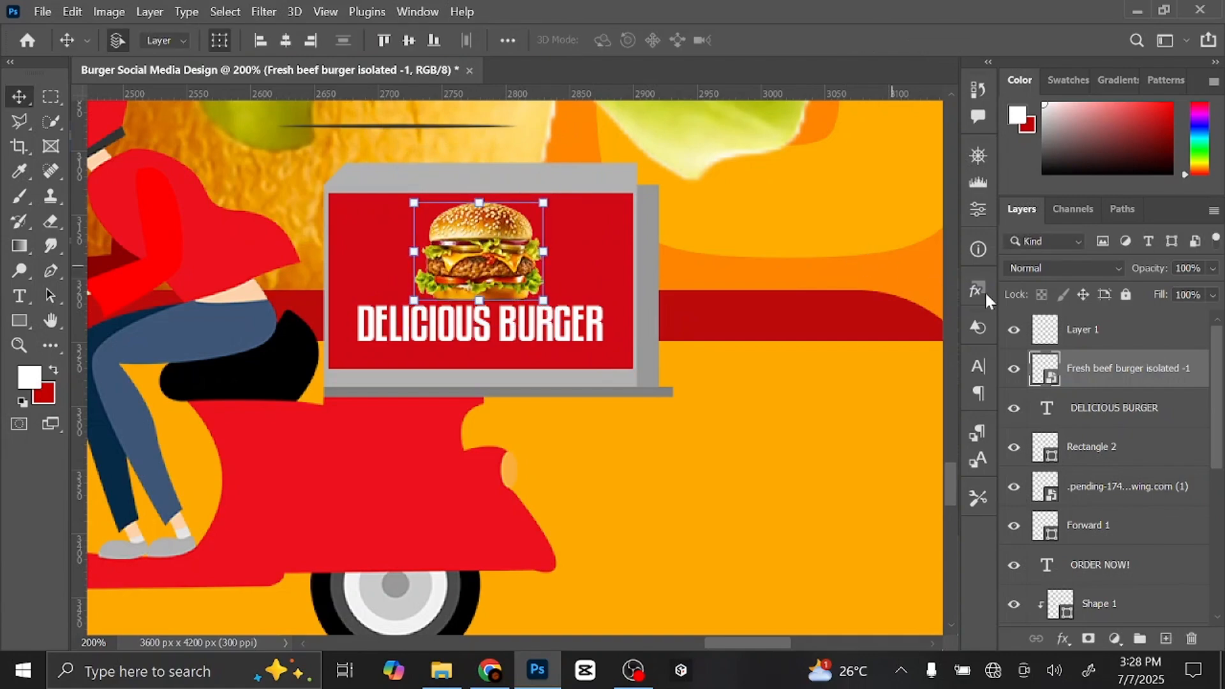
# - Delete the empty Layer 1 and fit the whole poster on screen
pyautogui.keyDown('ctrl'); pyautogui.click(1117, 408); pyautogui.keyUp('ctrl')
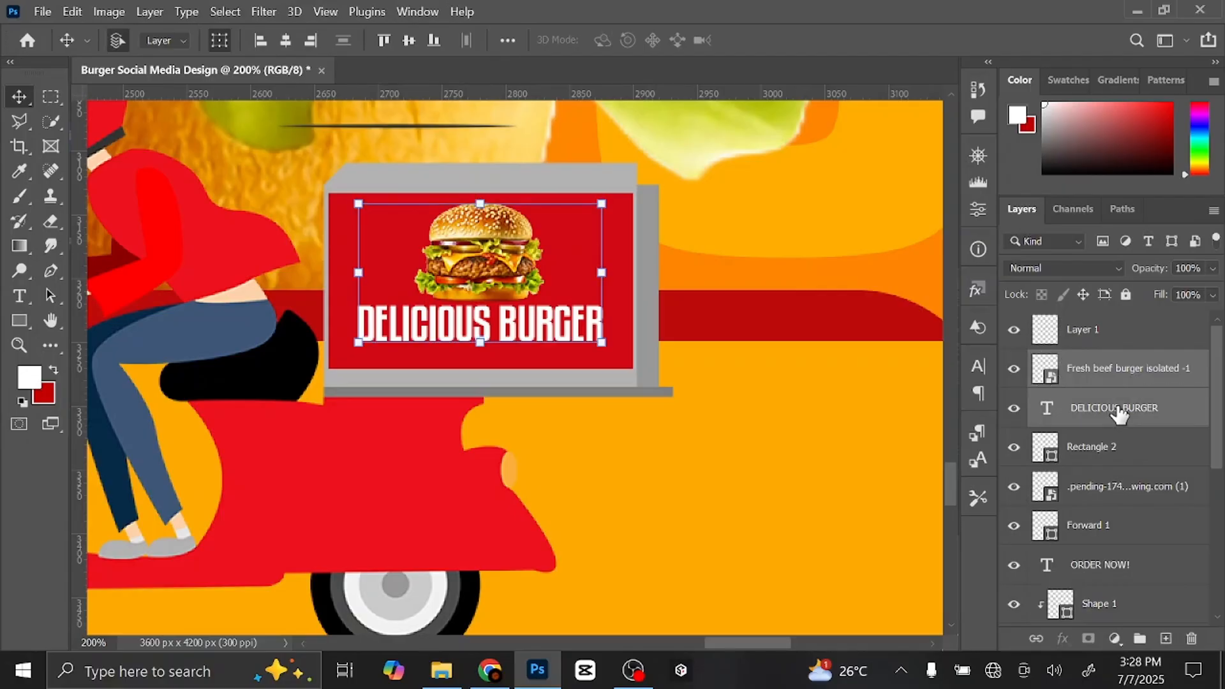
pyautogui.click(1146, 345)
pyautogui.press('Delete')
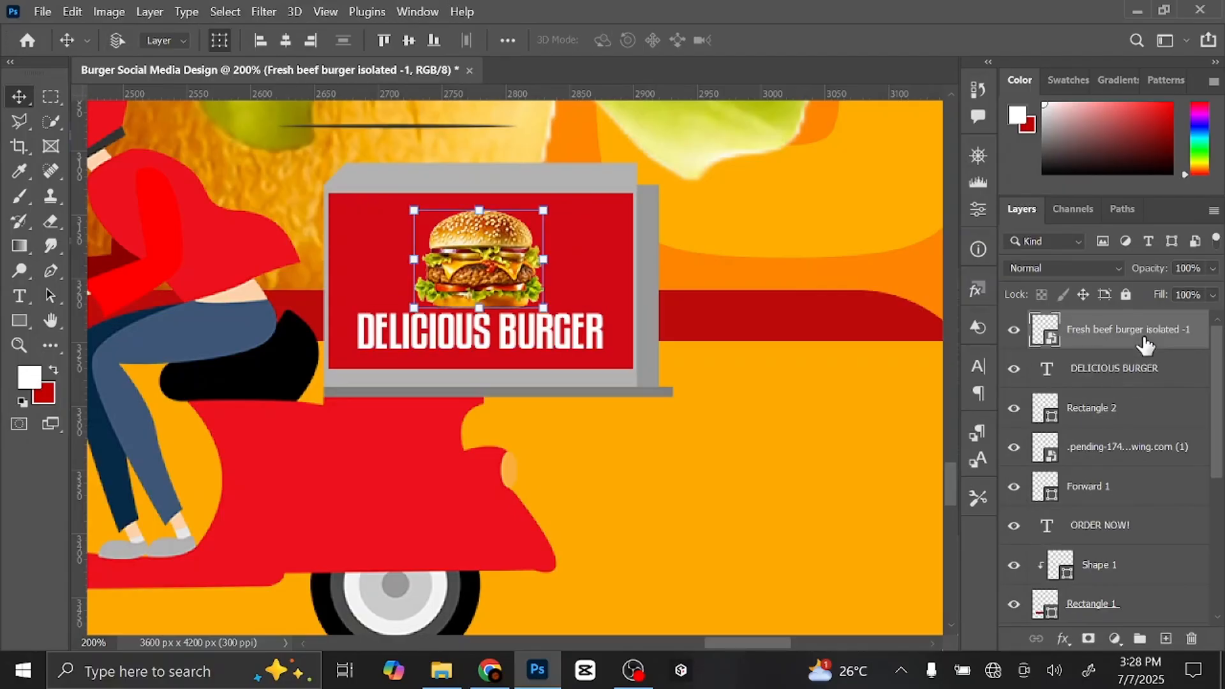
pyautogui.hotkey('ctrl', '0')
pyautogui.click(879, 317)
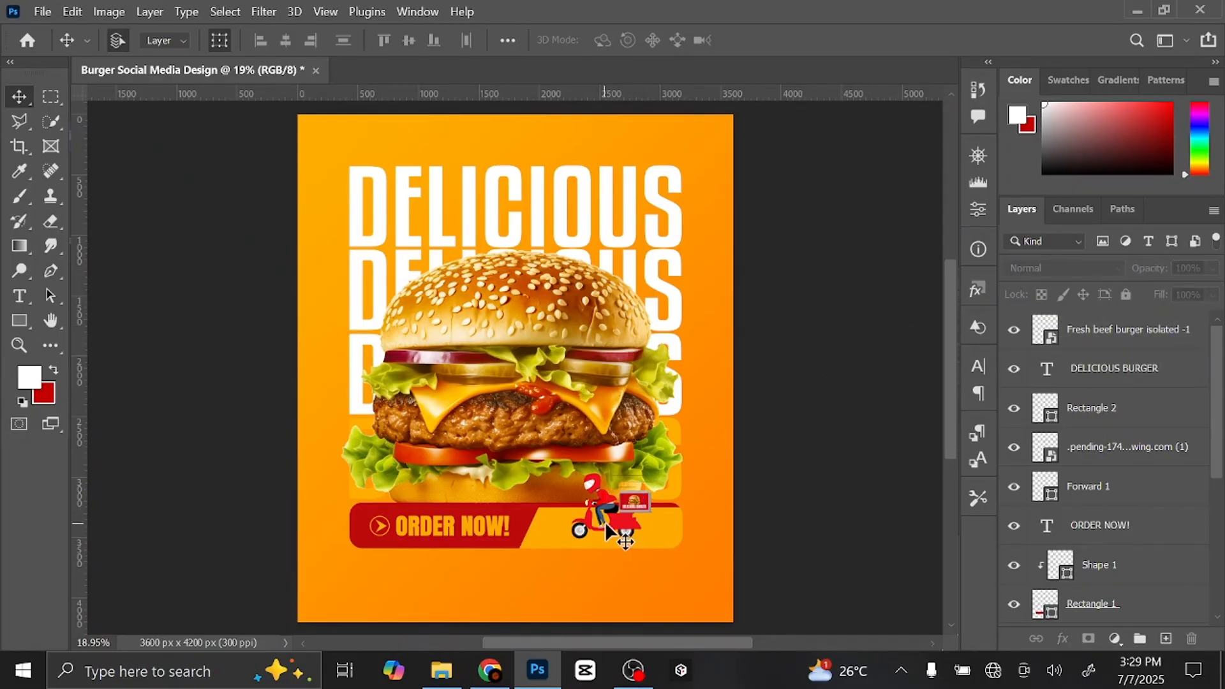
# - Add a new layer above Forward 1 and paint a soft black brush dab below the scooter
pyautogui.click(630, 538)
pyautogui.click(1146, 493)
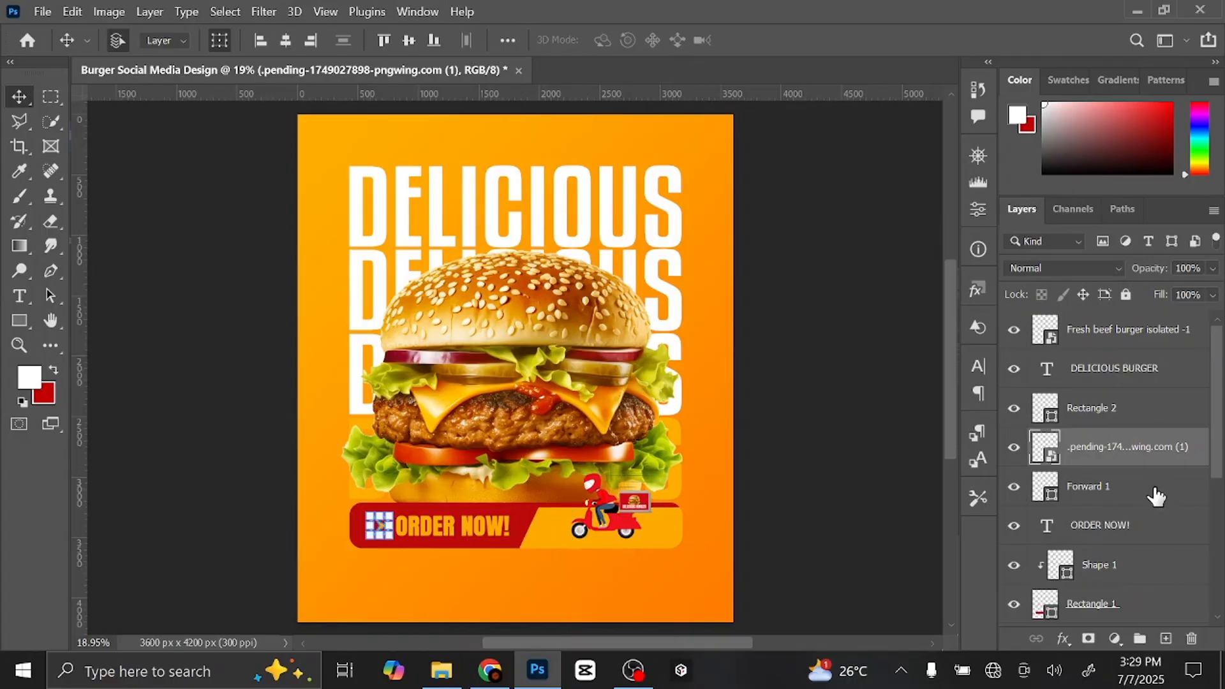
pyautogui.click(1166, 639)
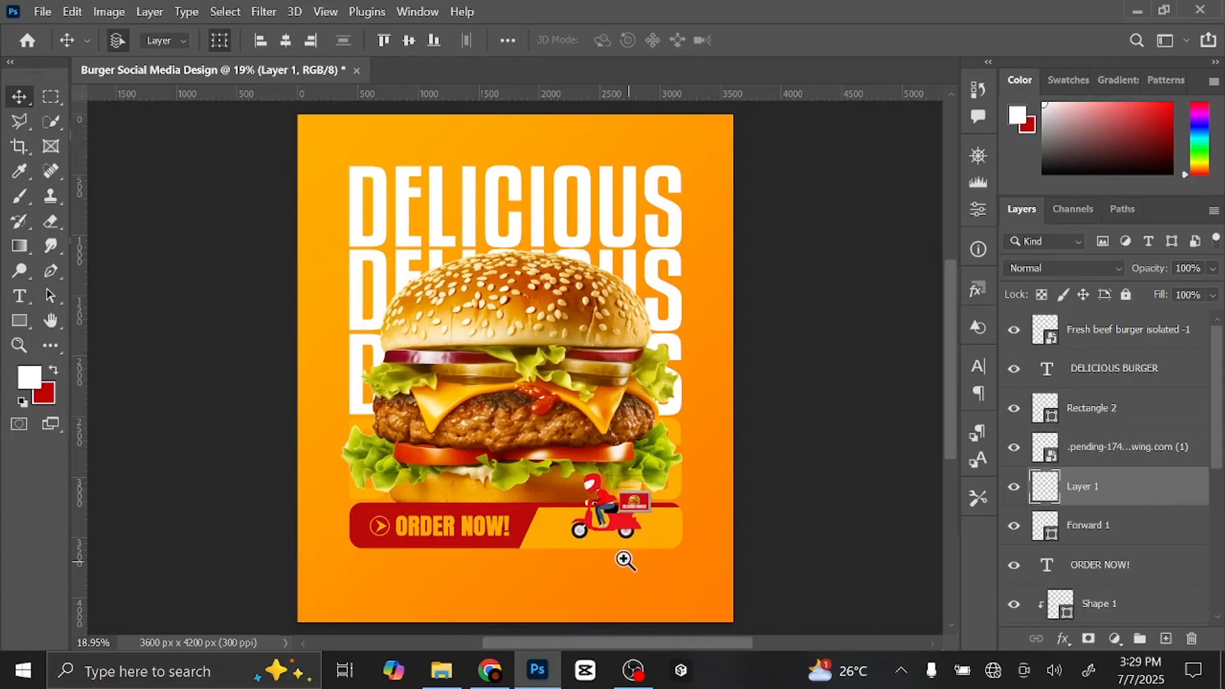
pyautogui.moveTo(624, 557); pyautogui.dragTo(708, 566)
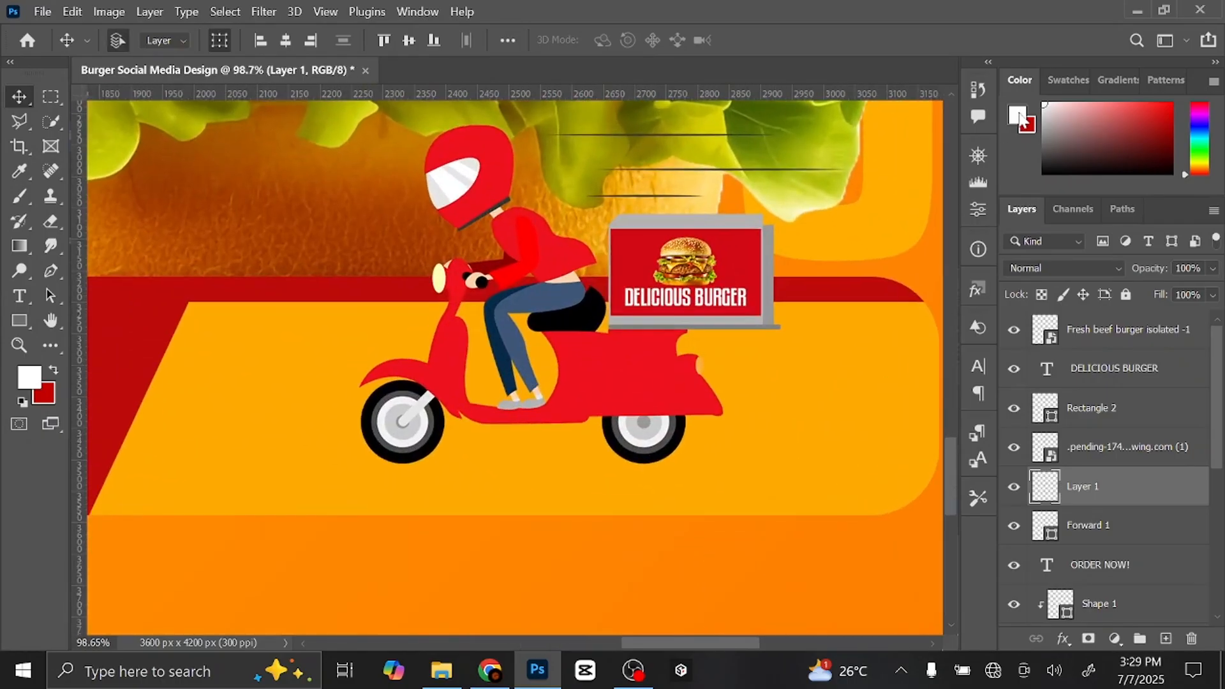
pyautogui.click(1020, 118)
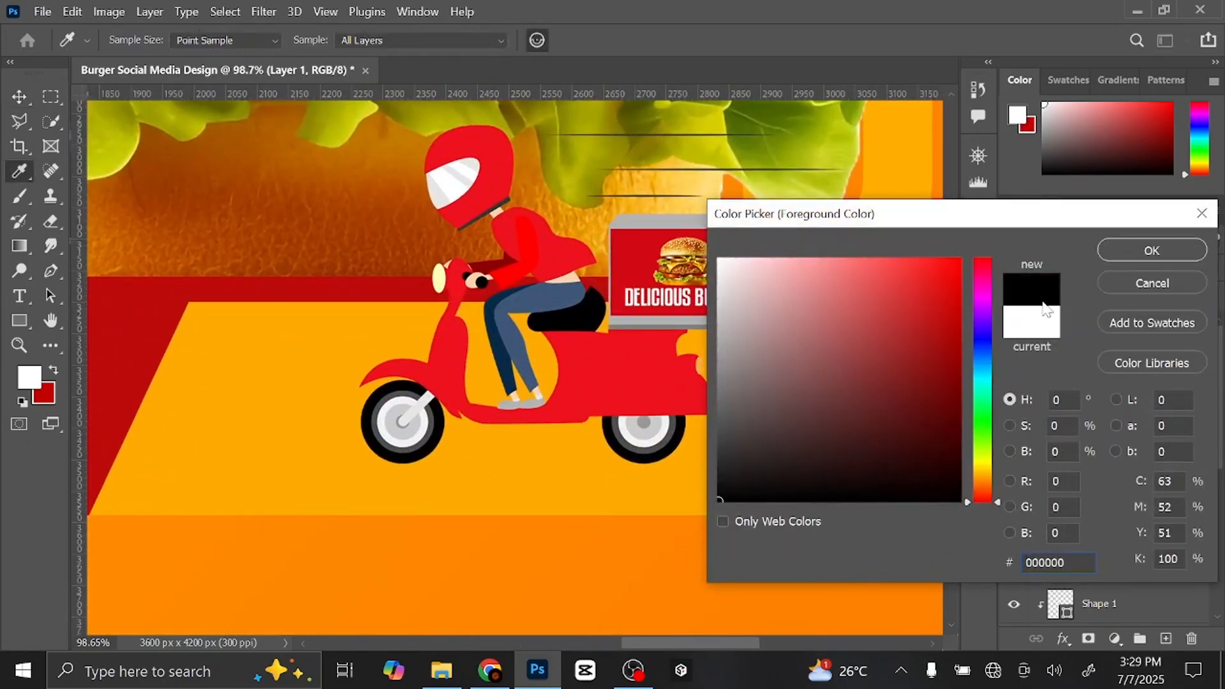
pyautogui.click(1123, 252)
pyautogui.click(19, 197)
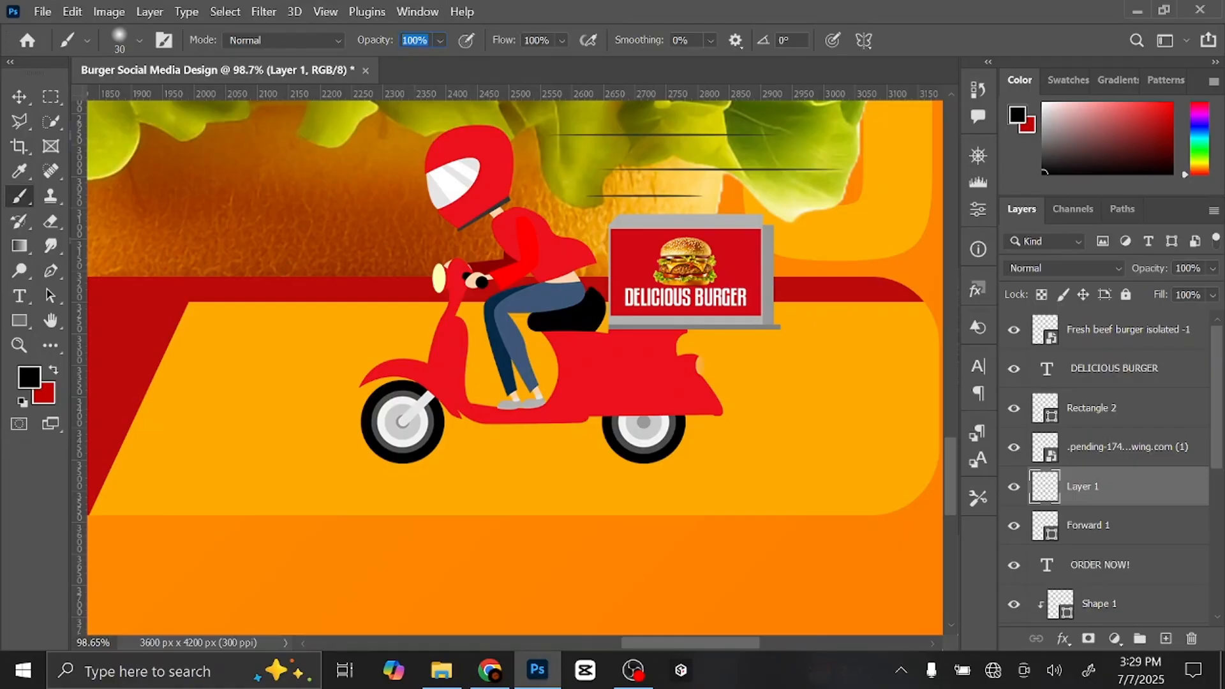
pyautogui.press('Tab')
pyautogui.click(539, 453)
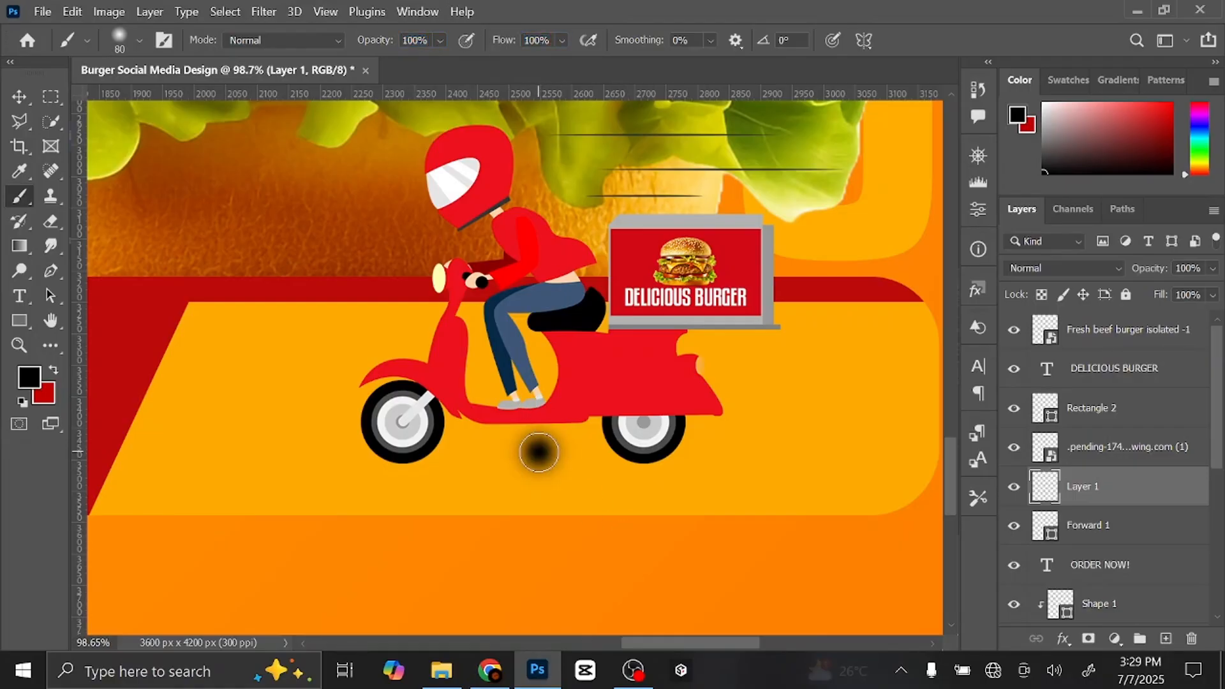
# - Stretch the dab wide and flatten it to 53.49% height as a shadow under the wheels
pyautogui.click(21, 96)
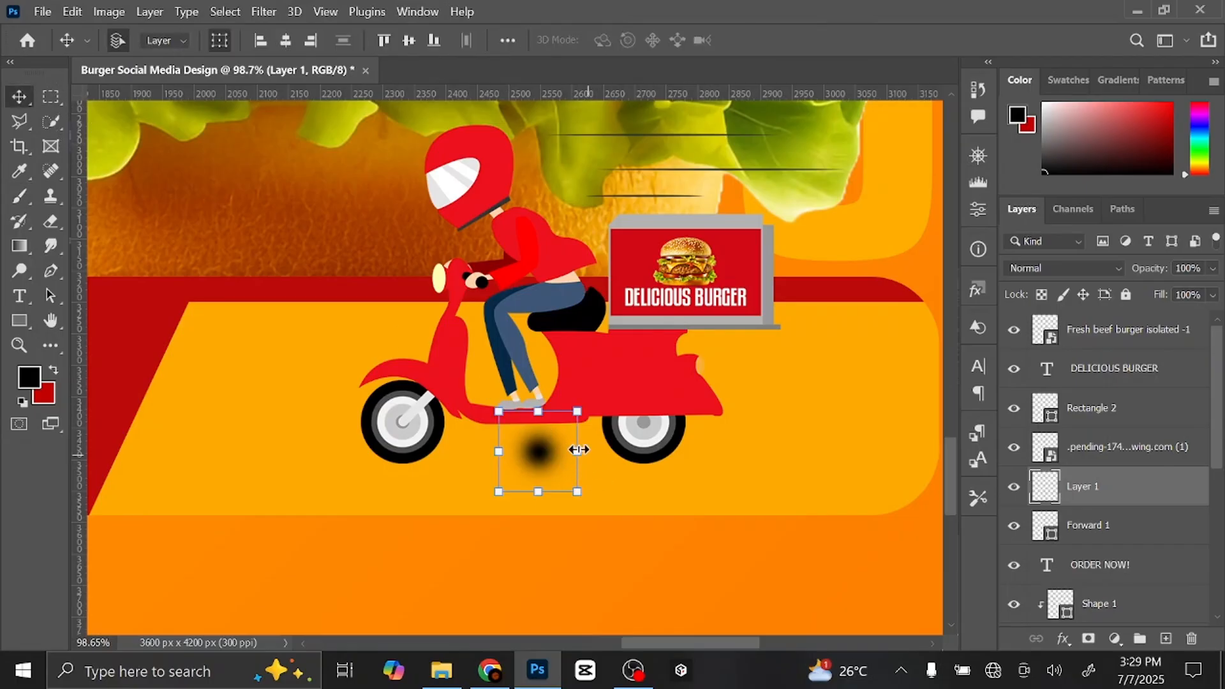
pyautogui.moveTo(577, 451); pyautogui.dragTo(782, 454)
pyautogui.moveTo(503, 452); pyautogui.dragTo(152, 433)
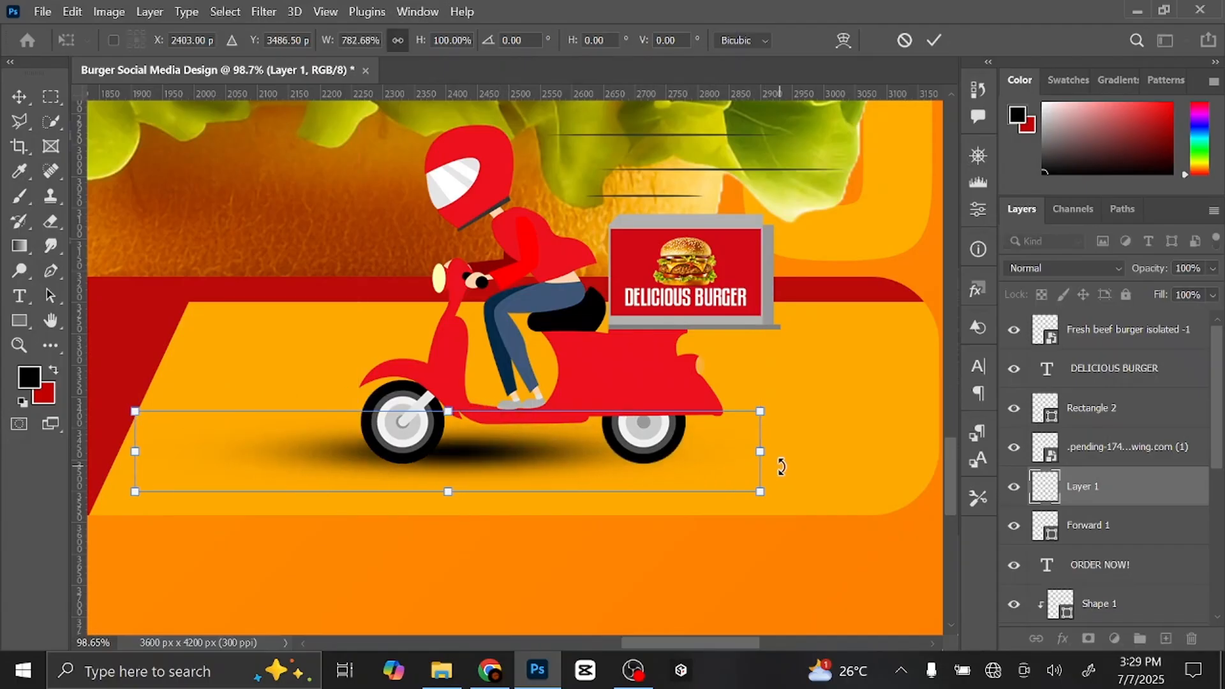
pyautogui.moveTo(760, 454); pyautogui.dragTo(920, 451)
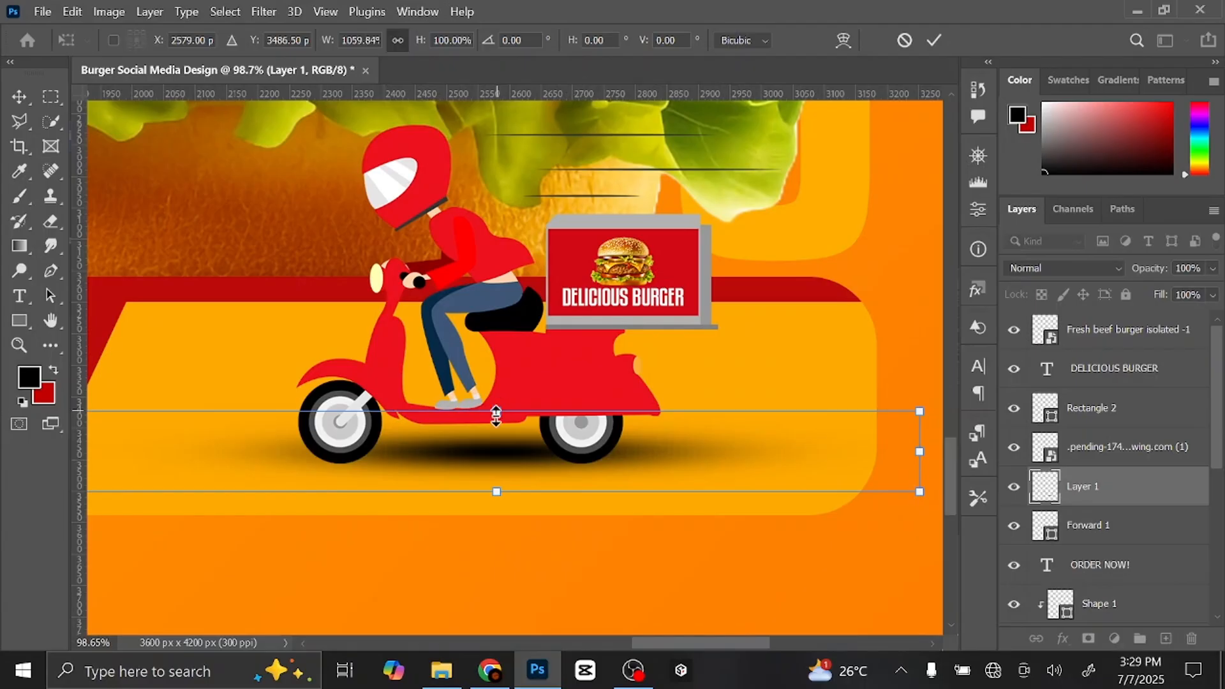
pyautogui.moveTo(496, 416); pyautogui.dragTo(496, 453)
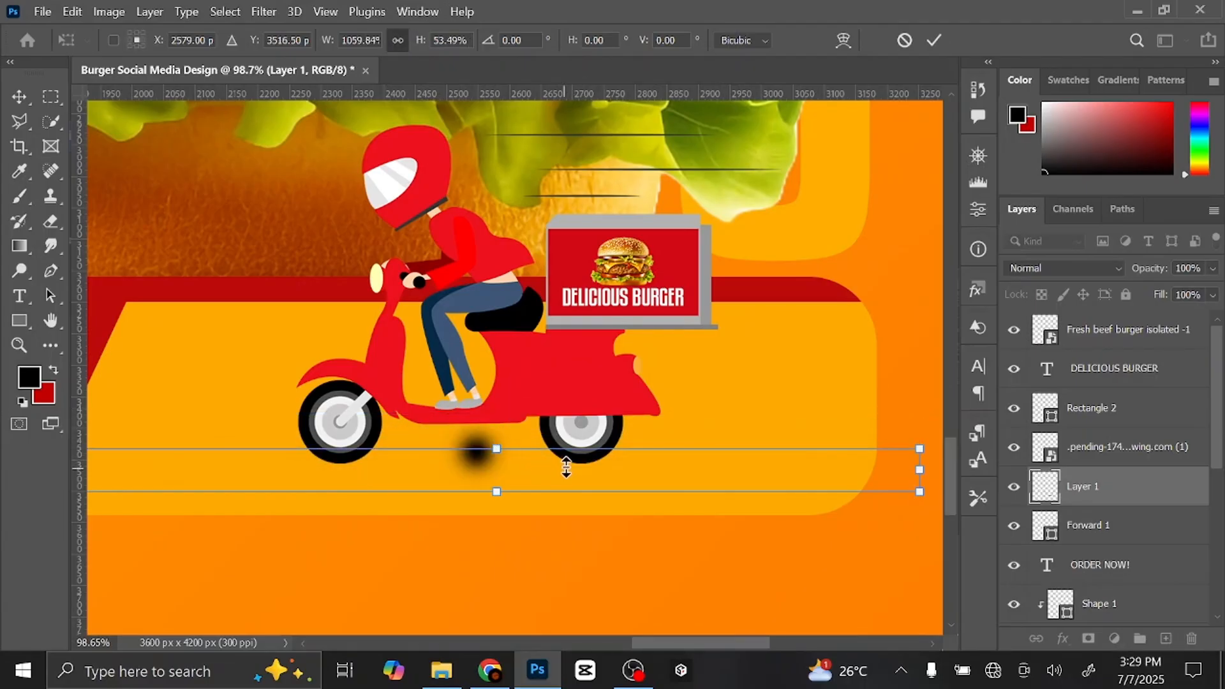
pyautogui.moveTo(580, 467); pyautogui.dragTo(538, 457)
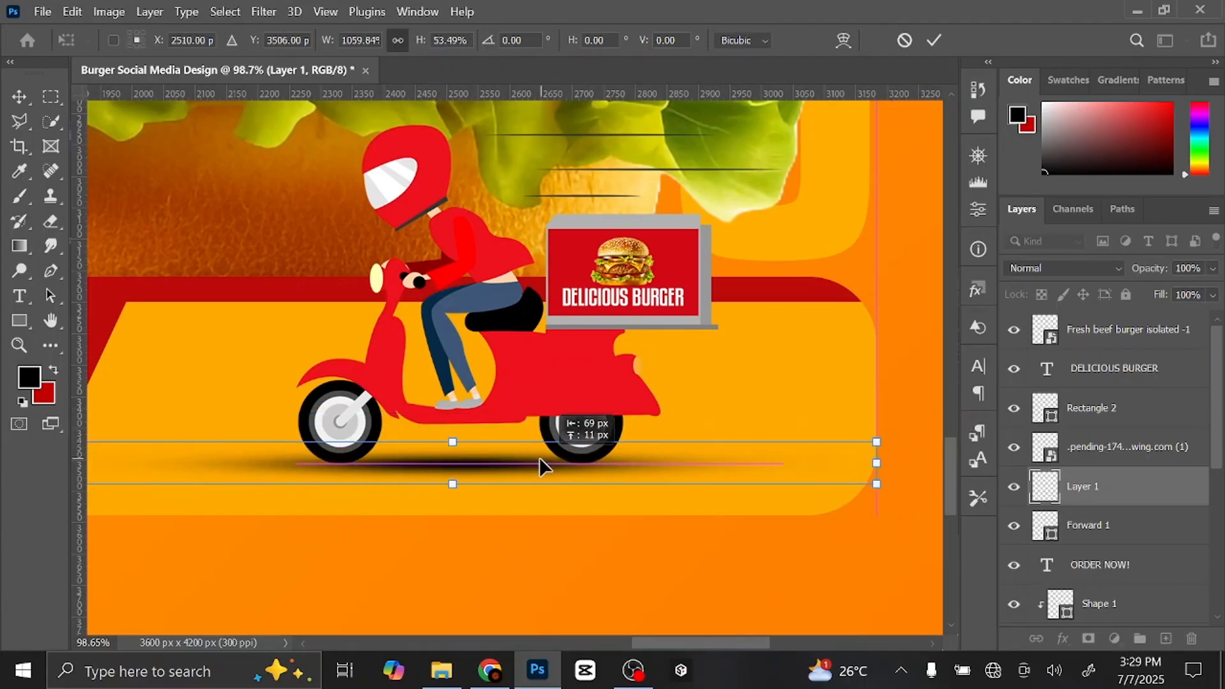
pyautogui.click(939, 38)
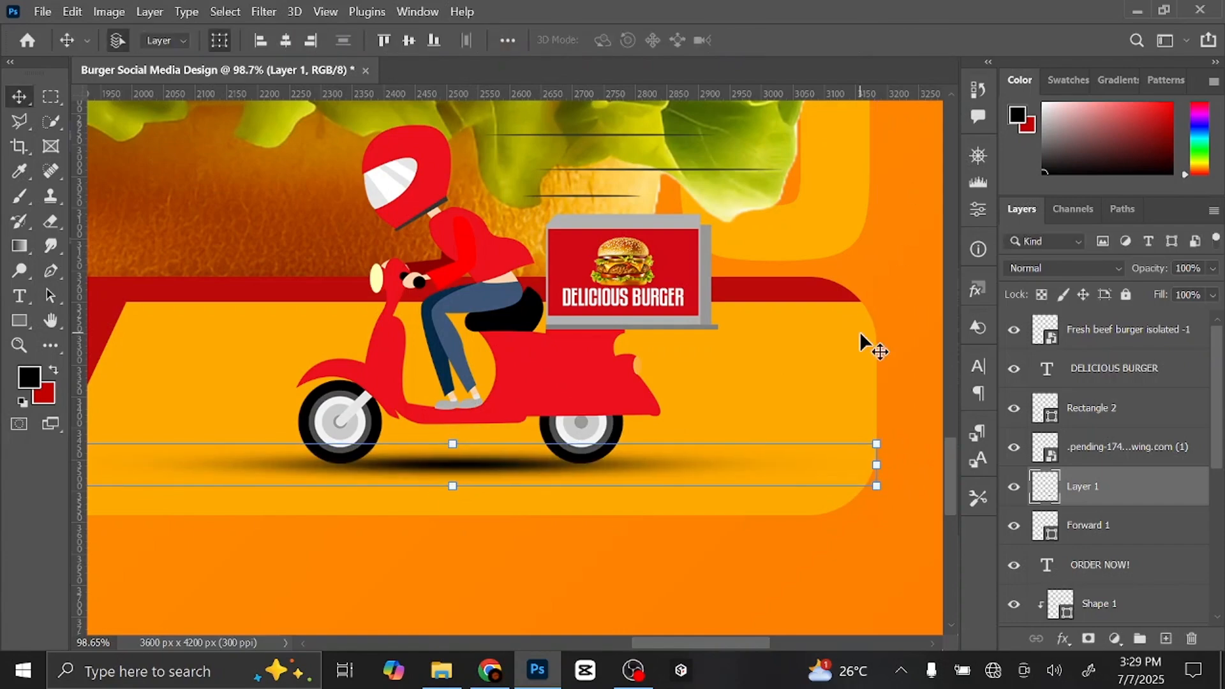
pyautogui.press('Up')
pyautogui.press('Up')
pyautogui.press('Up')
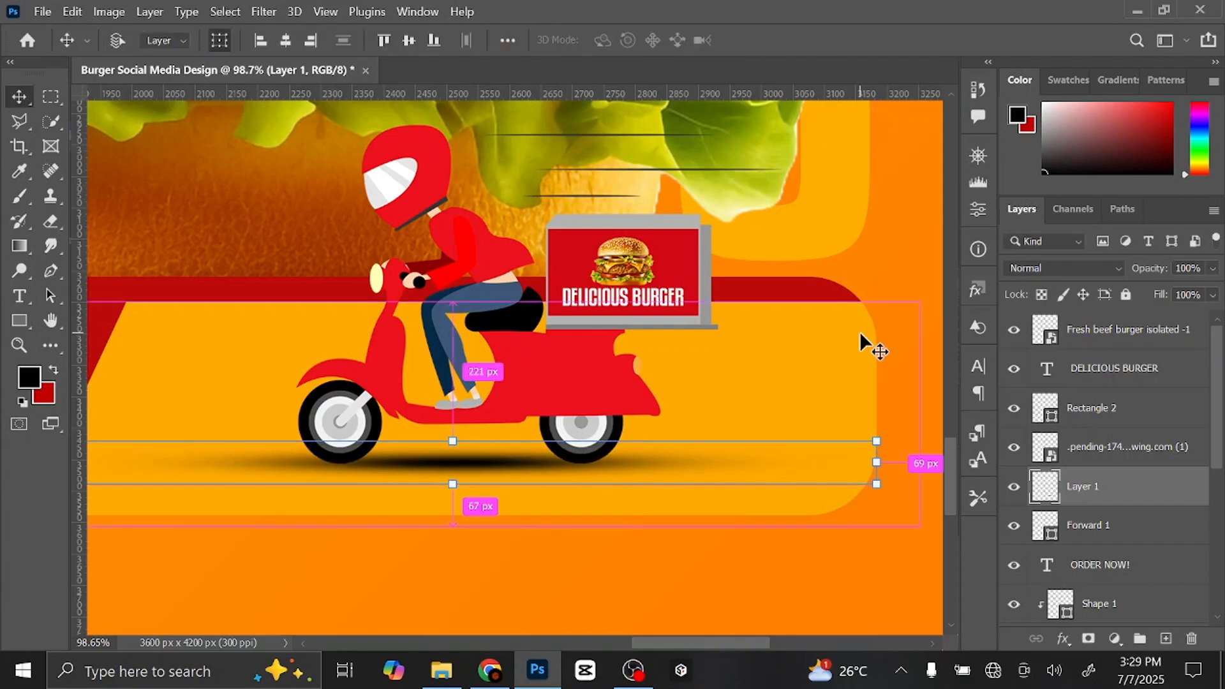
pyautogui.hotkey('ctrl', '0')
pyautogui.click(871, 345)
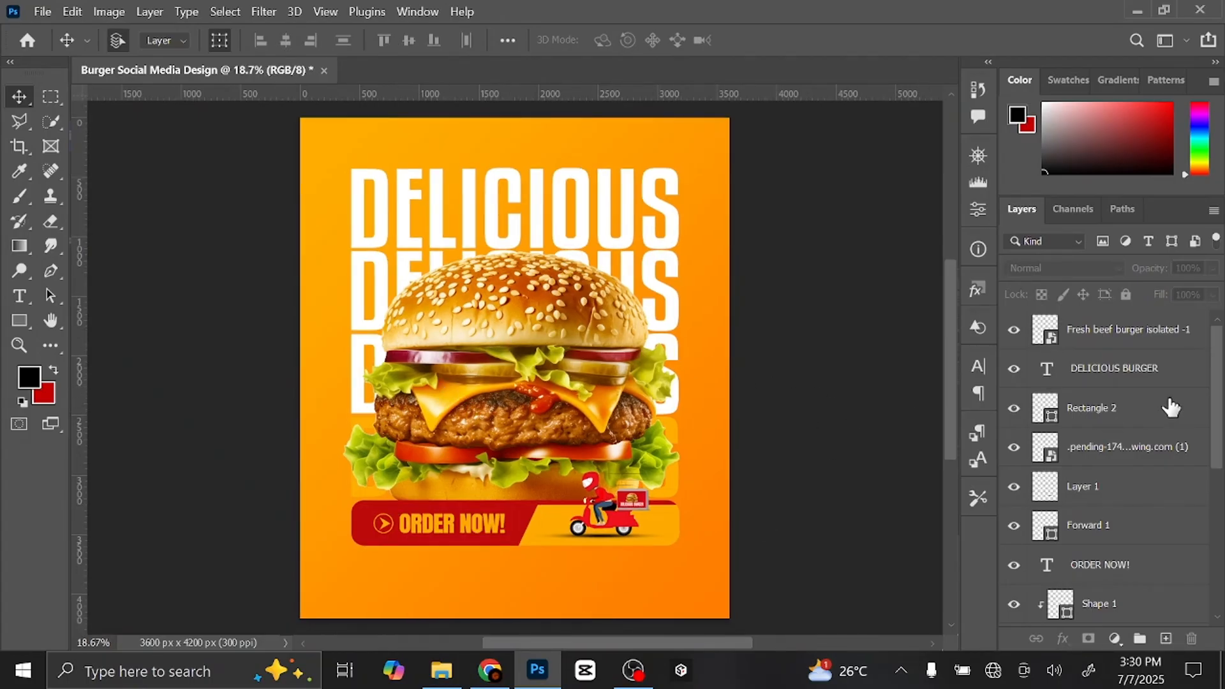
# - Add a new top layer and draw a 551 px circle over the burger's left side
pyautogui.click(1145, 341)
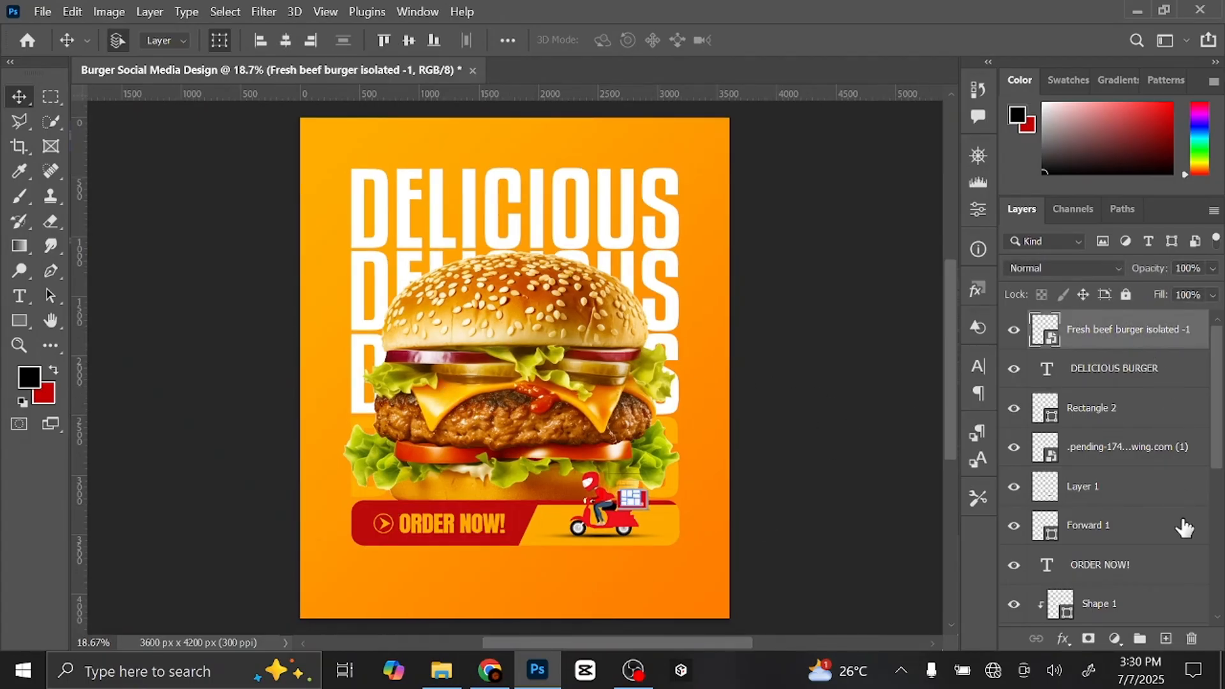
pyautogui.click(1165, 638)
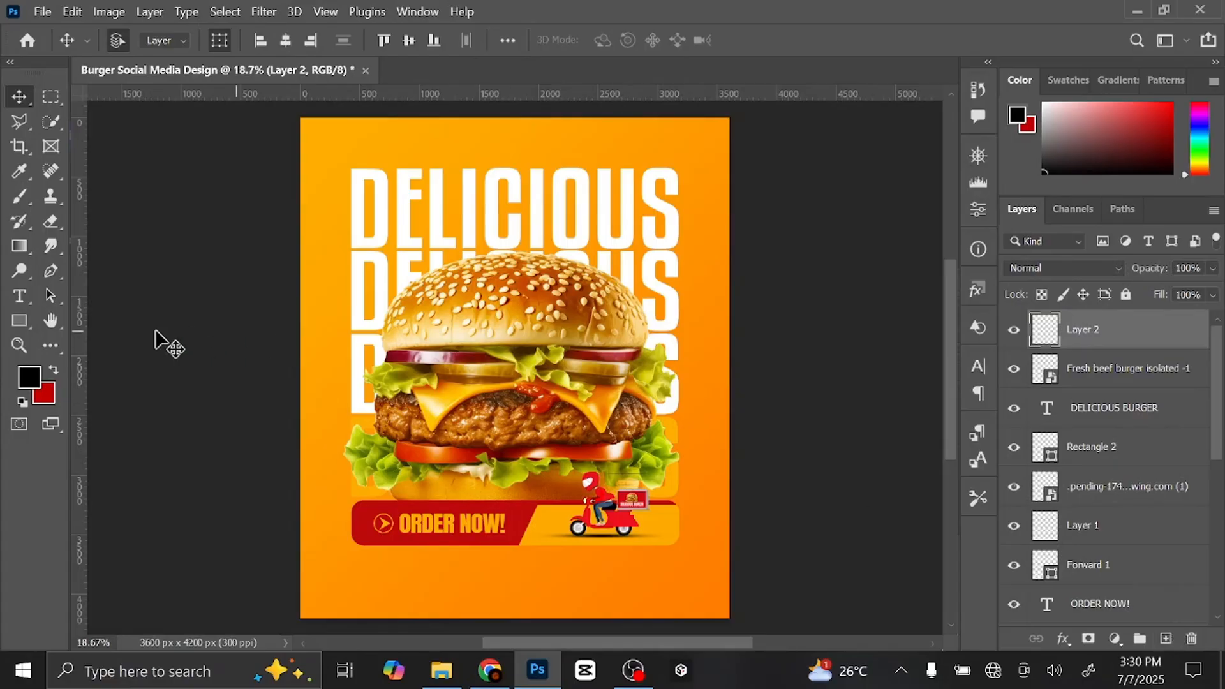
pyautogui.click(23, 321)
pyautogui.click(23, 320)
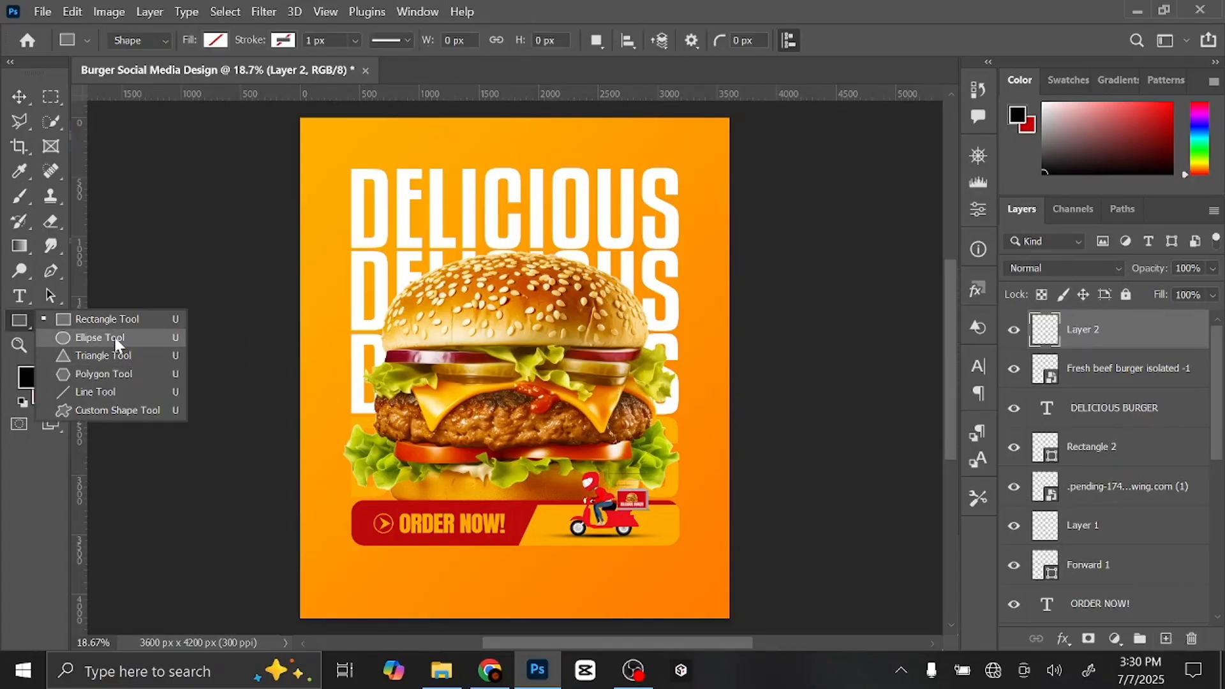
pyautogui.click(83, 319)
pyautogui.hotkey('shift', 'u')
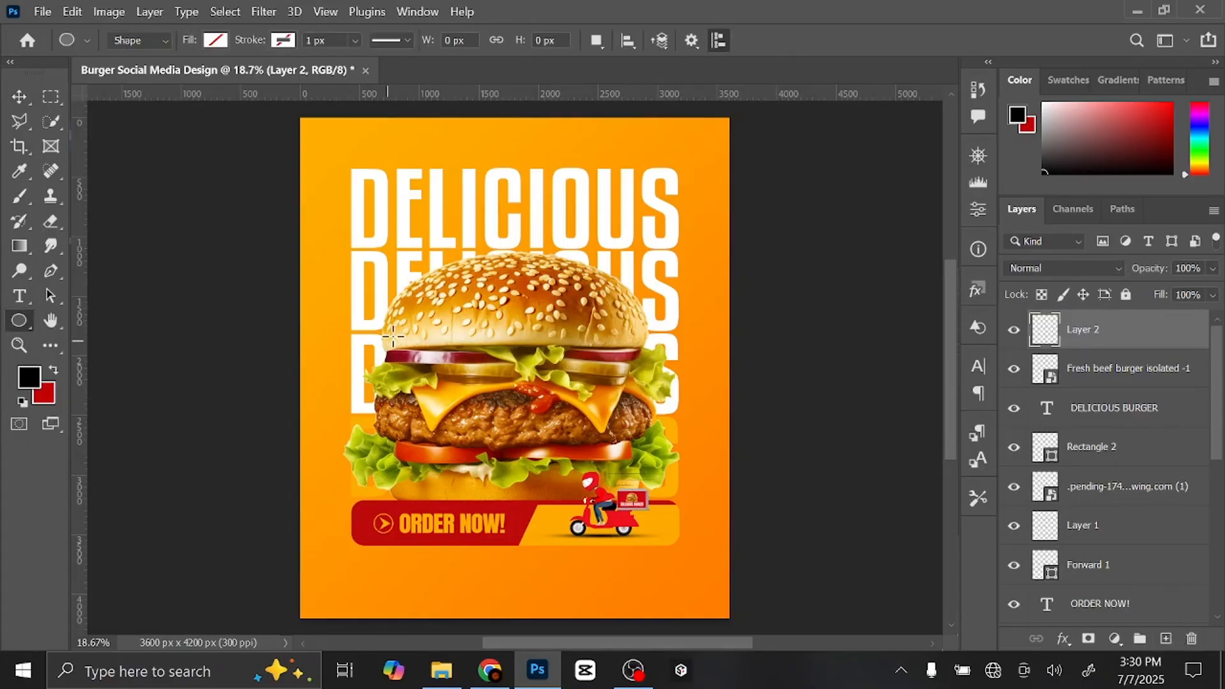
pyautogui.moveTo(364, 314); pyautogui.dragTo(430, 409)
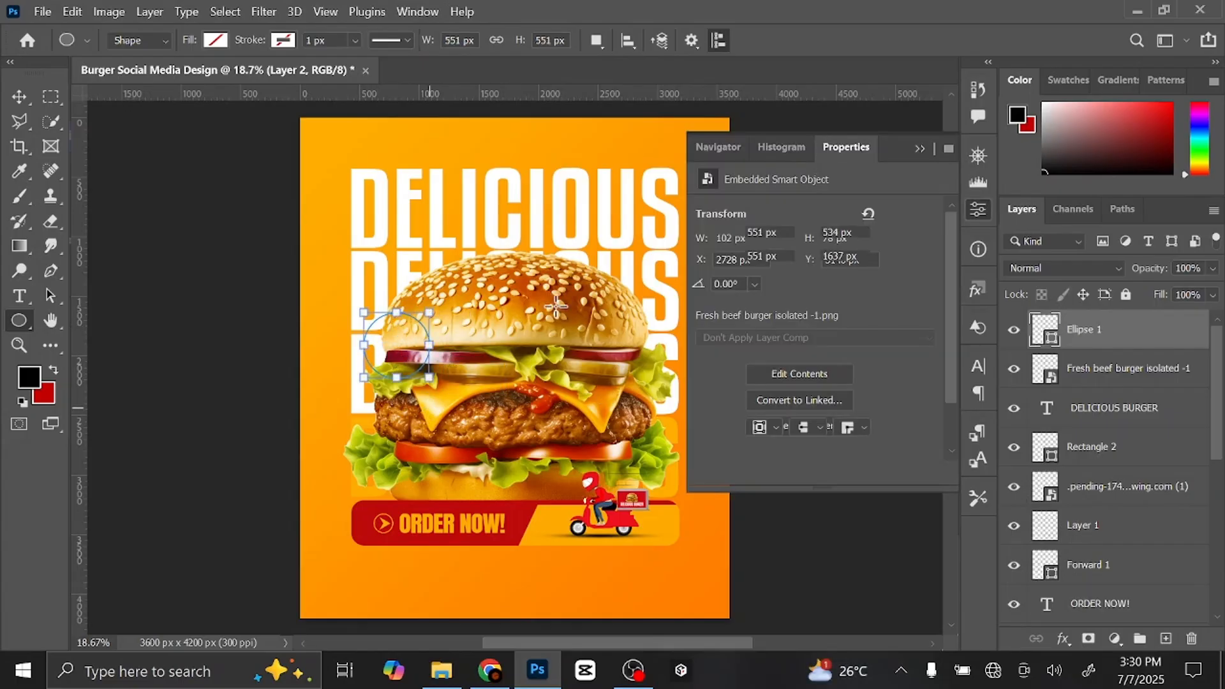
# - Fill the circle with dark red from the swatches and confirm it in the Color Picker
pyautogui.click(215, 40)
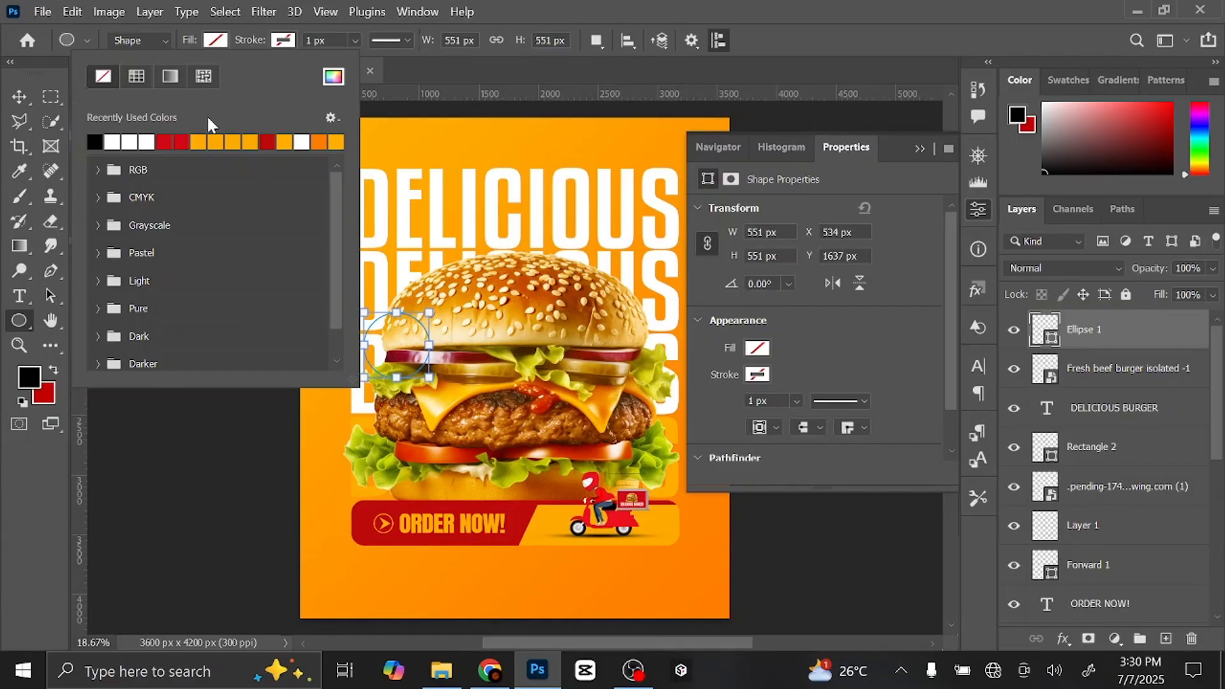
pyautogui.click(182, 142)
pyautogui.click(253, 61)
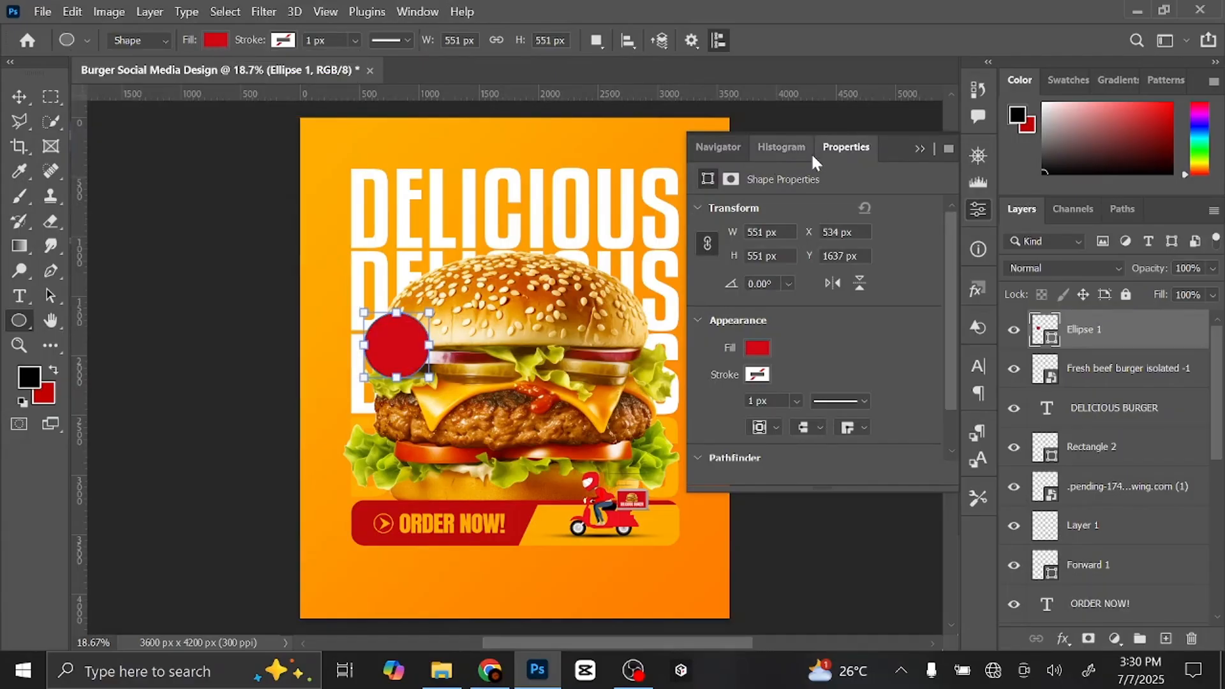
pyautogui.click(918, 149)
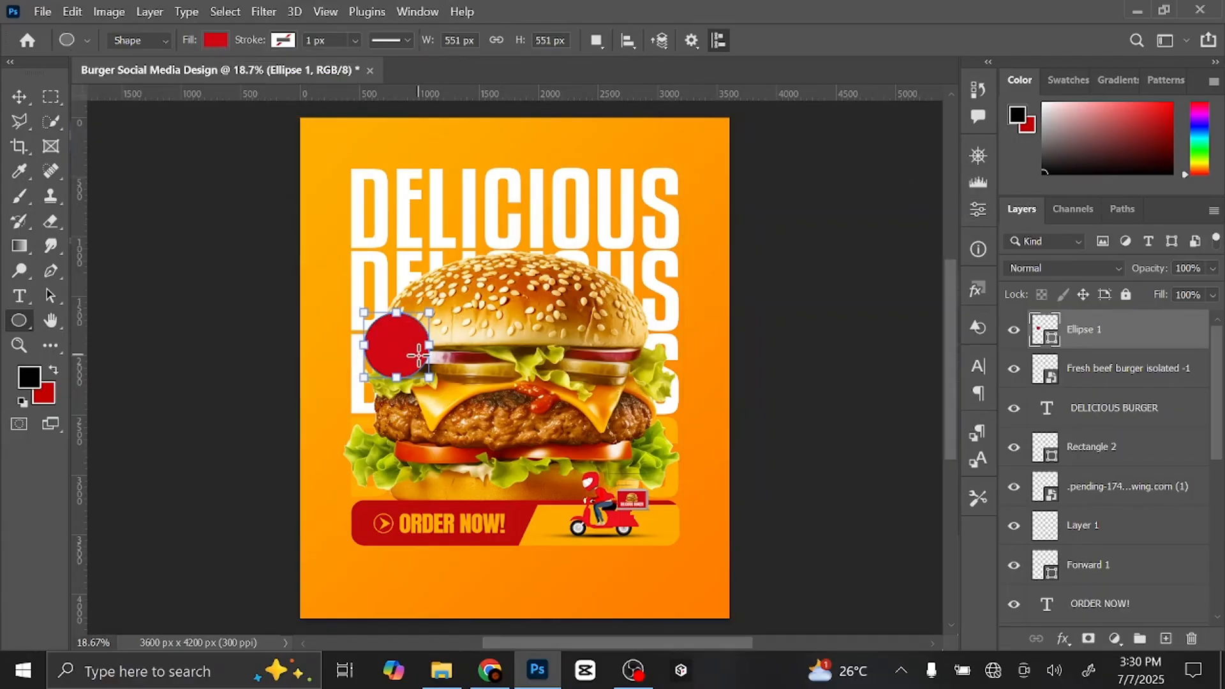
pyautogui.doubleClick(1044, 330)
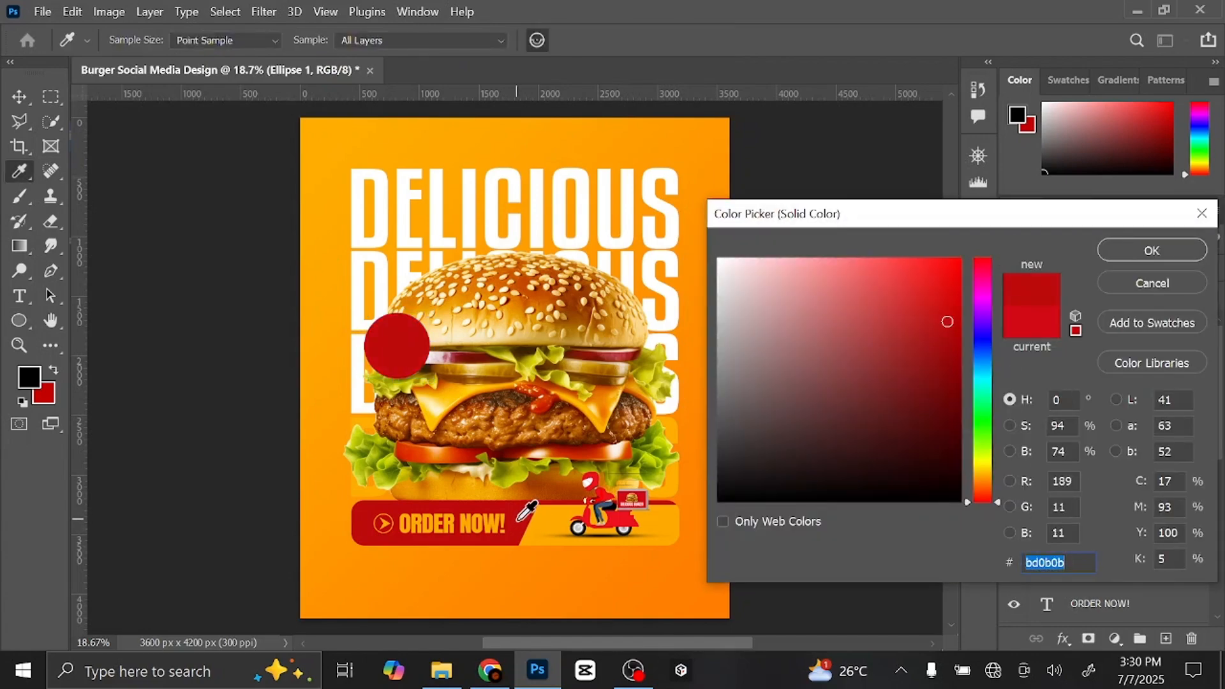
pyautogui.click(1168, 256)
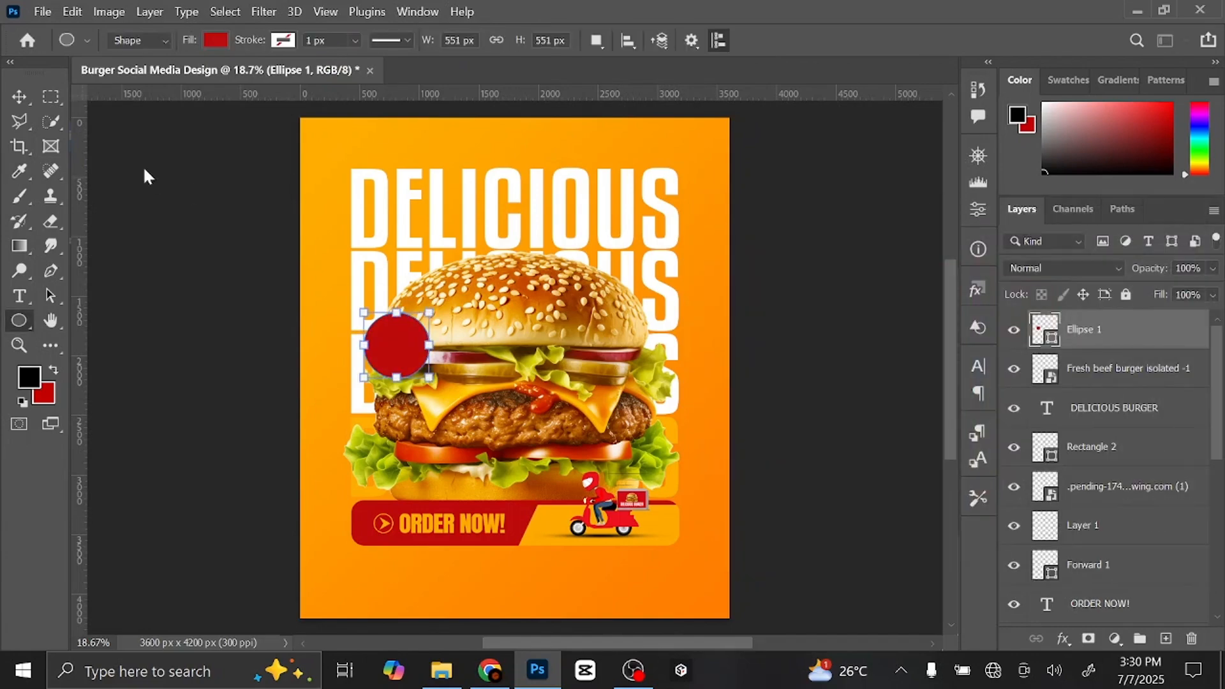
pyautogui.click(29, 97)
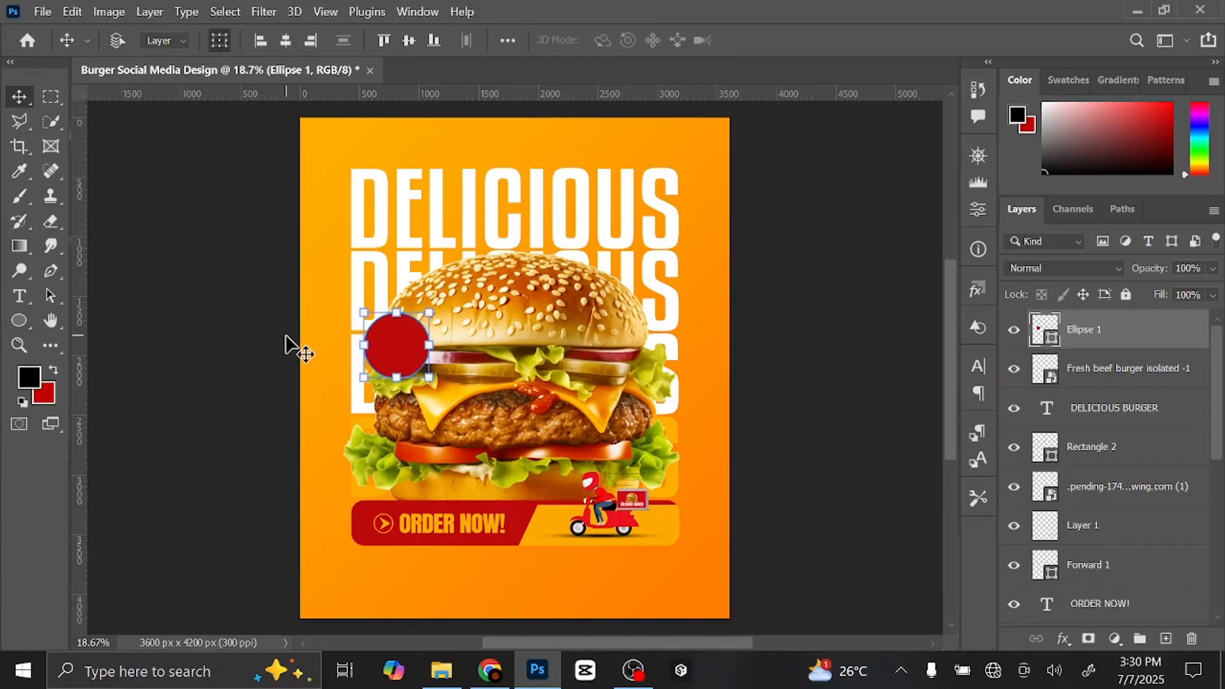
pyautogui.hotkey('ctrl', '+')
pyautogui.hotkey('ctrl', '+')
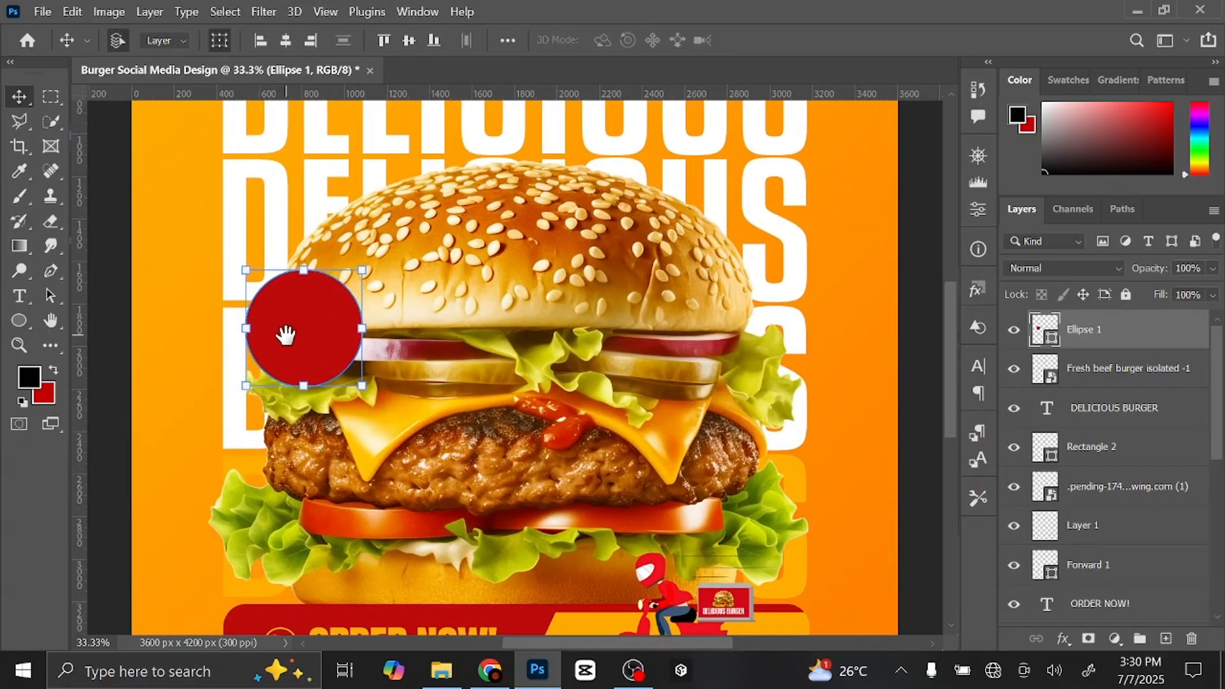
# - Duplicate the red circle and give the copy no fill and a 15.60 px orange stroke
pyautogui.moveTo(285, 334); pyautogui.dragTo(388, 263)
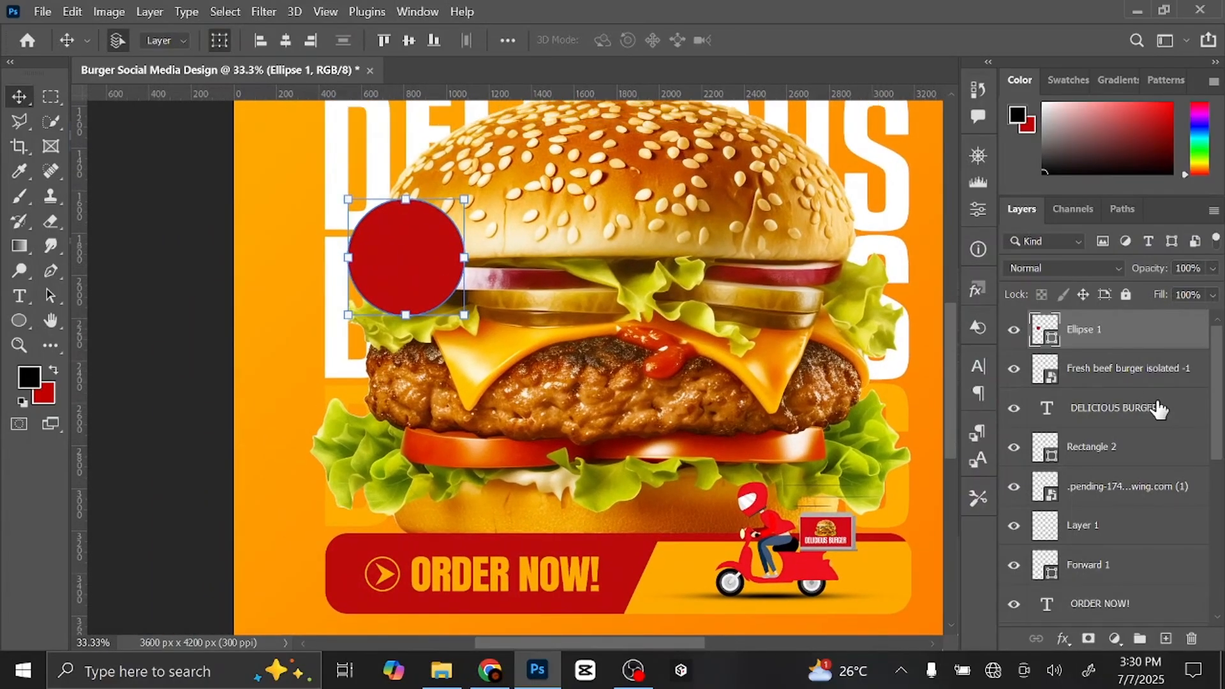
pyautogui.hotkey('ctrl', 'j')
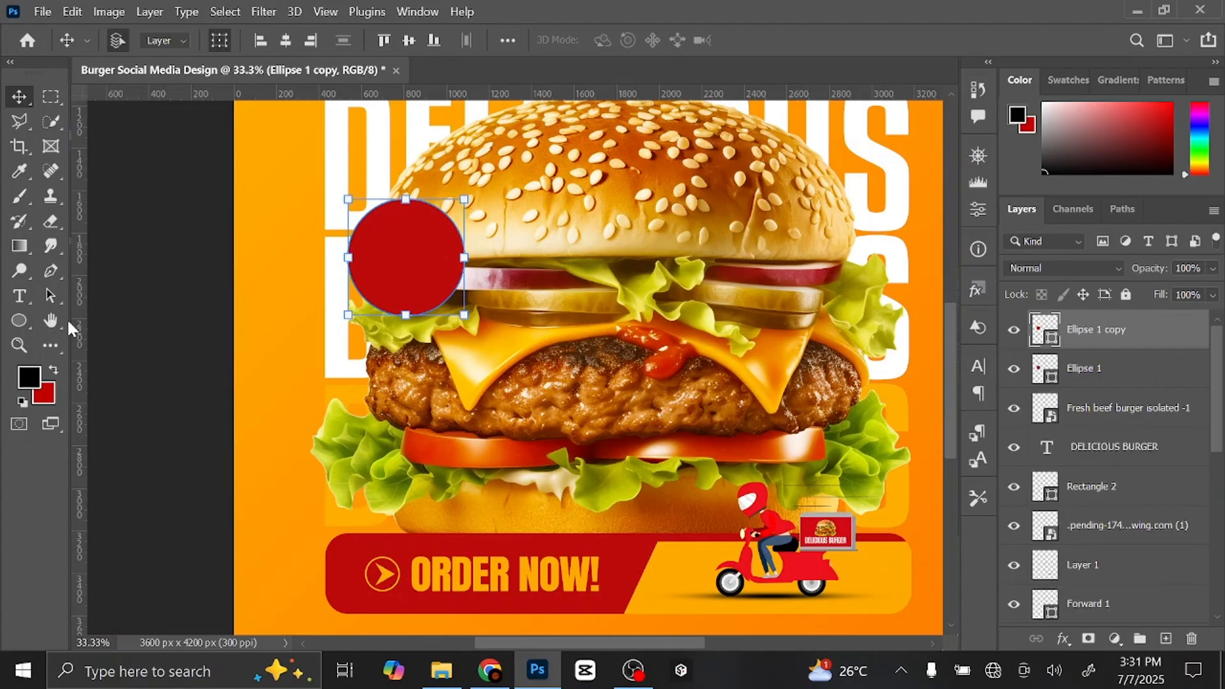
pyautogui.rightClick(24, 312)
pyautogui.click(90, 332)
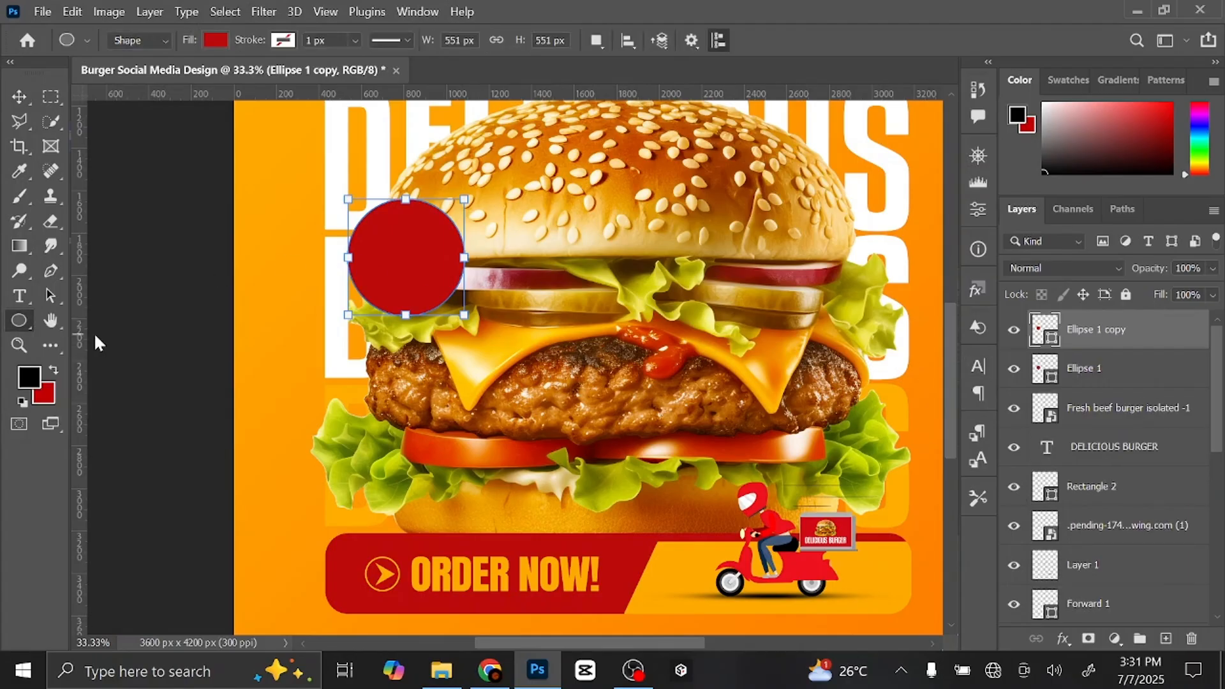
pyautogui.click(217, 40)
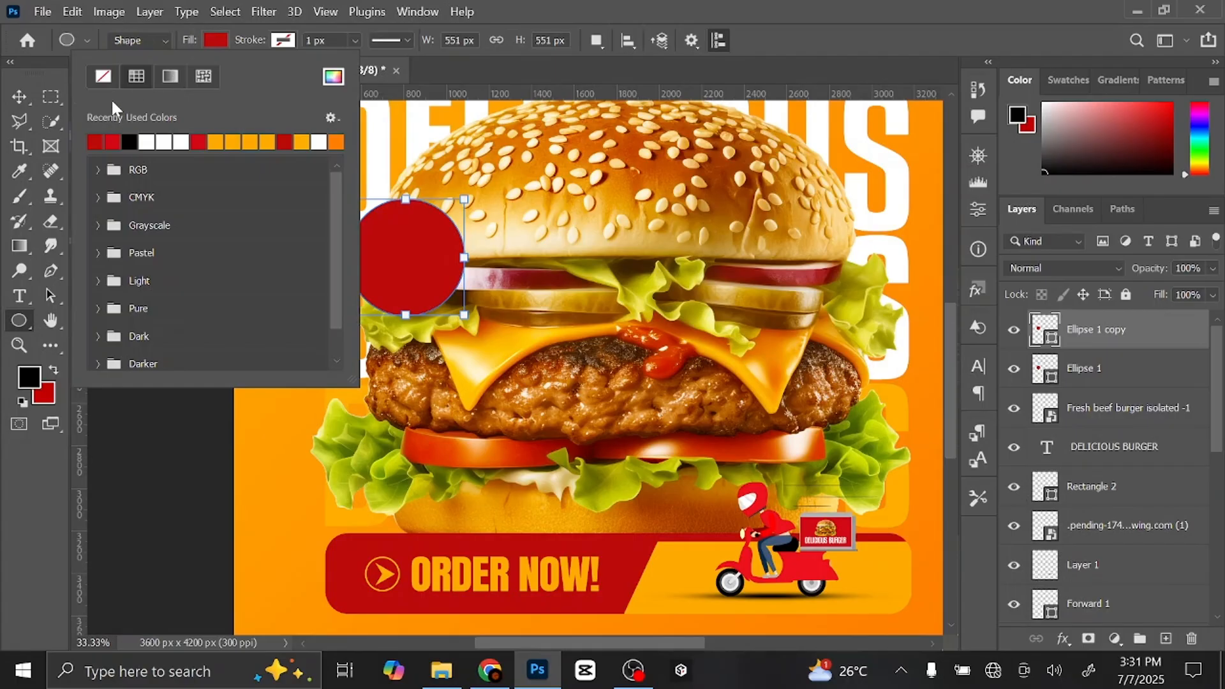
pyautogui.click(109, 74)
pyautogui.click(283, 40)
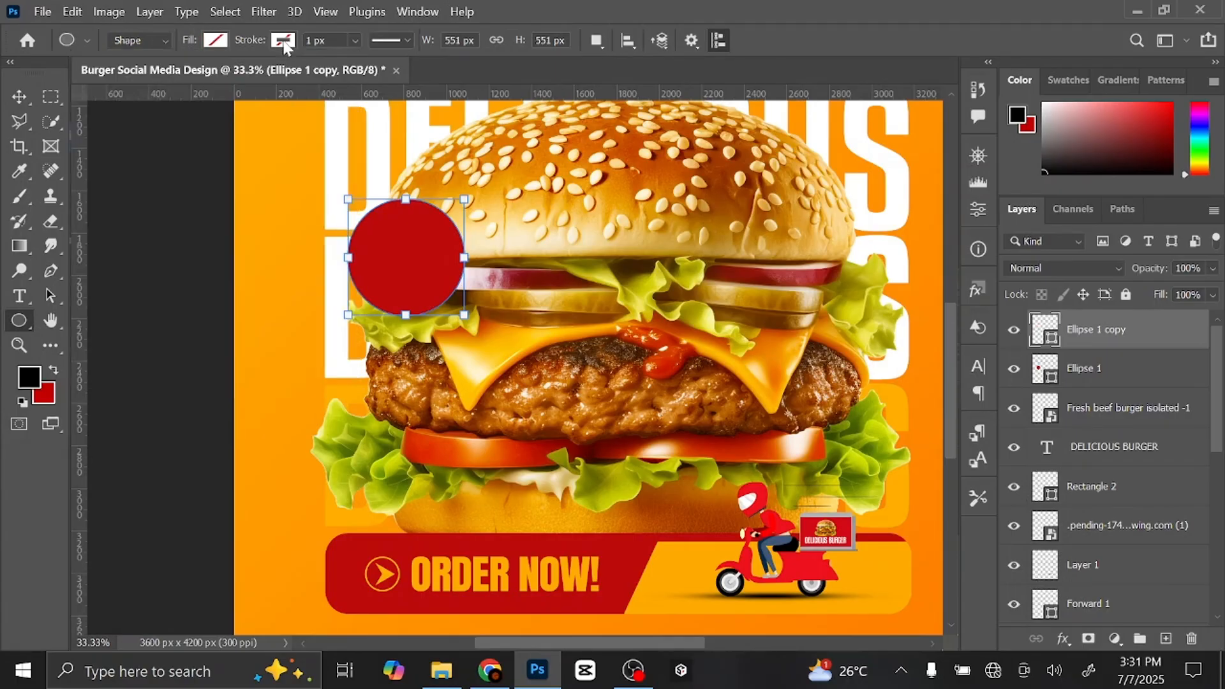
pyautogui.click(283, 40)
pyautogui.click(288, 140)
pyautogui.click(277, 46)
pyautogui.click(355, 41)
pyautogui.moveTo(347, 60); pyautogui.dragTo(370, 64)
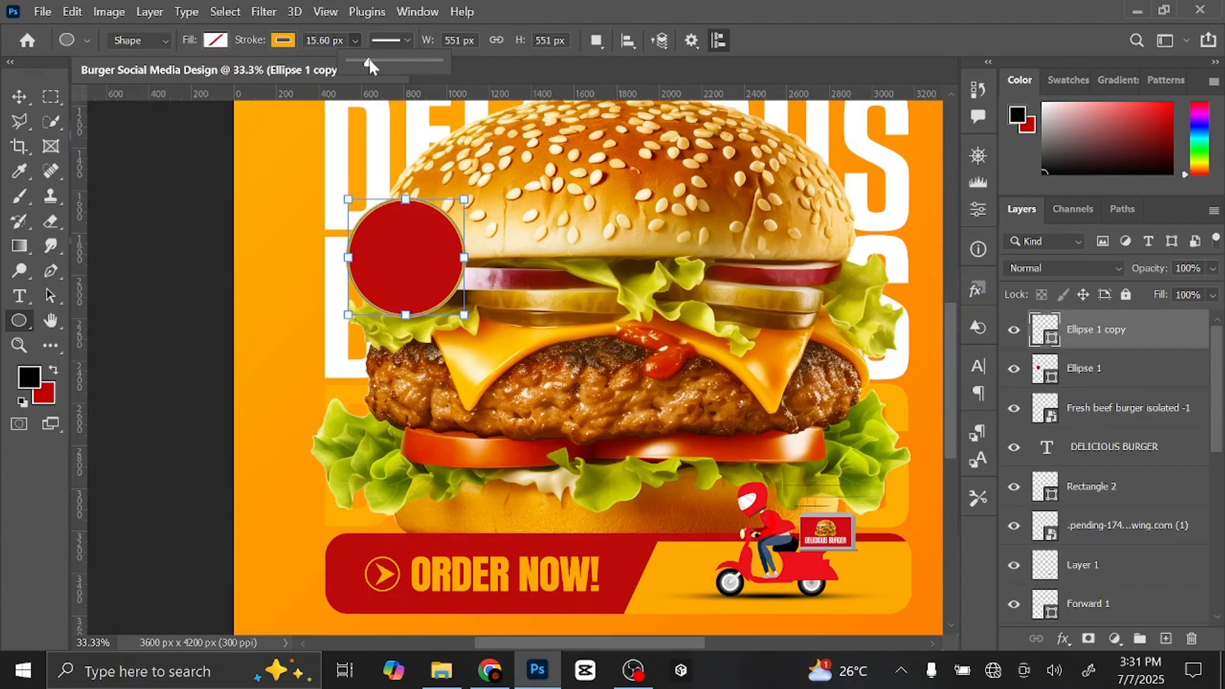
# - Scale the orange ring copy to about 89% and add empty Layer 2 above it
pyautogui.click(29, 96)
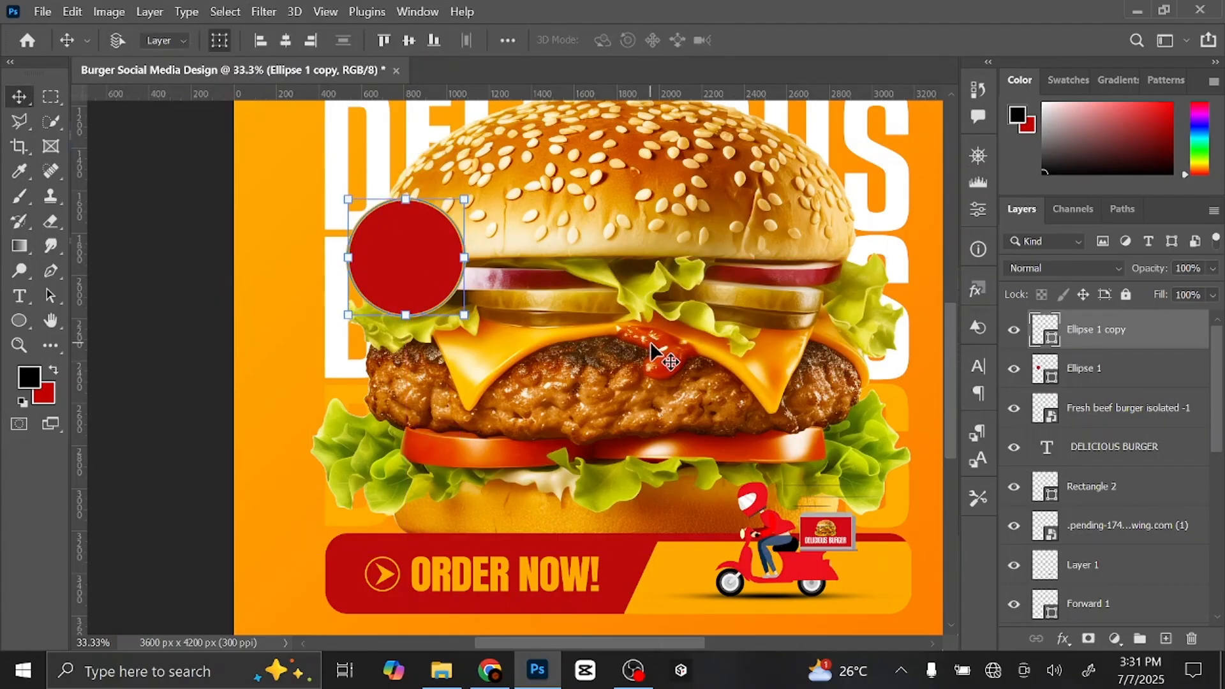
pyautogui.hotkey('ctrl', 't')
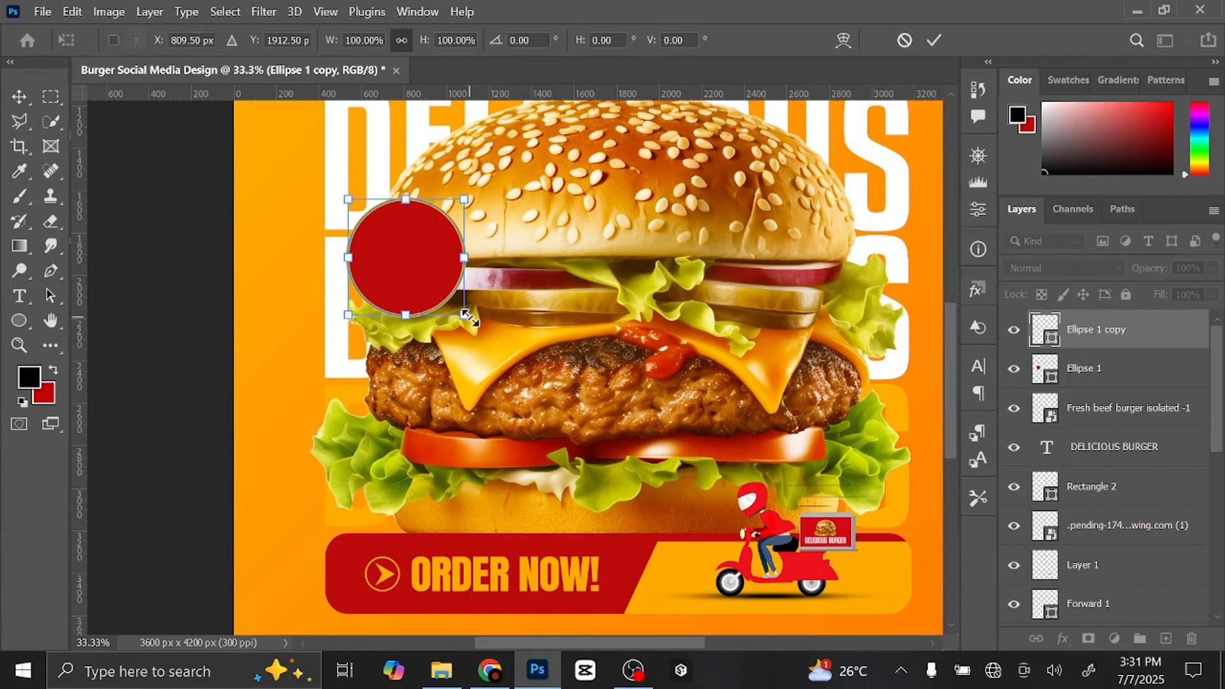
pyautogui.moveTo(467, 317); pyautogui.dragTo(461, 313)
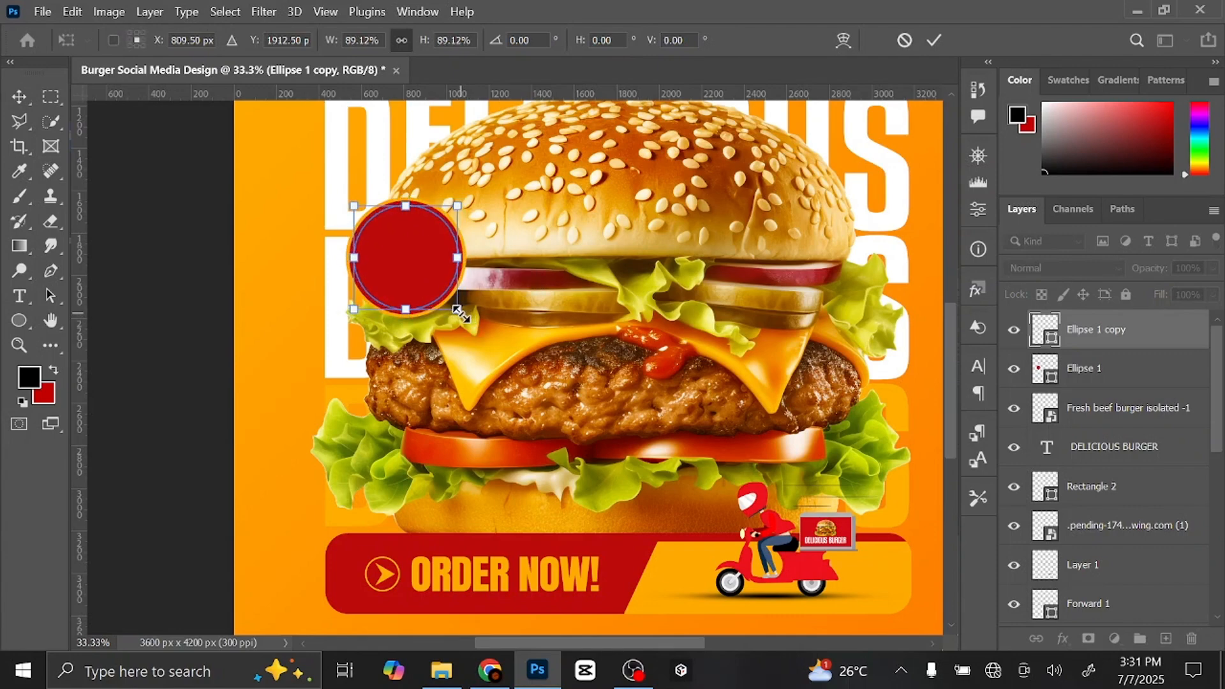
pyautogui.click(934, 40)
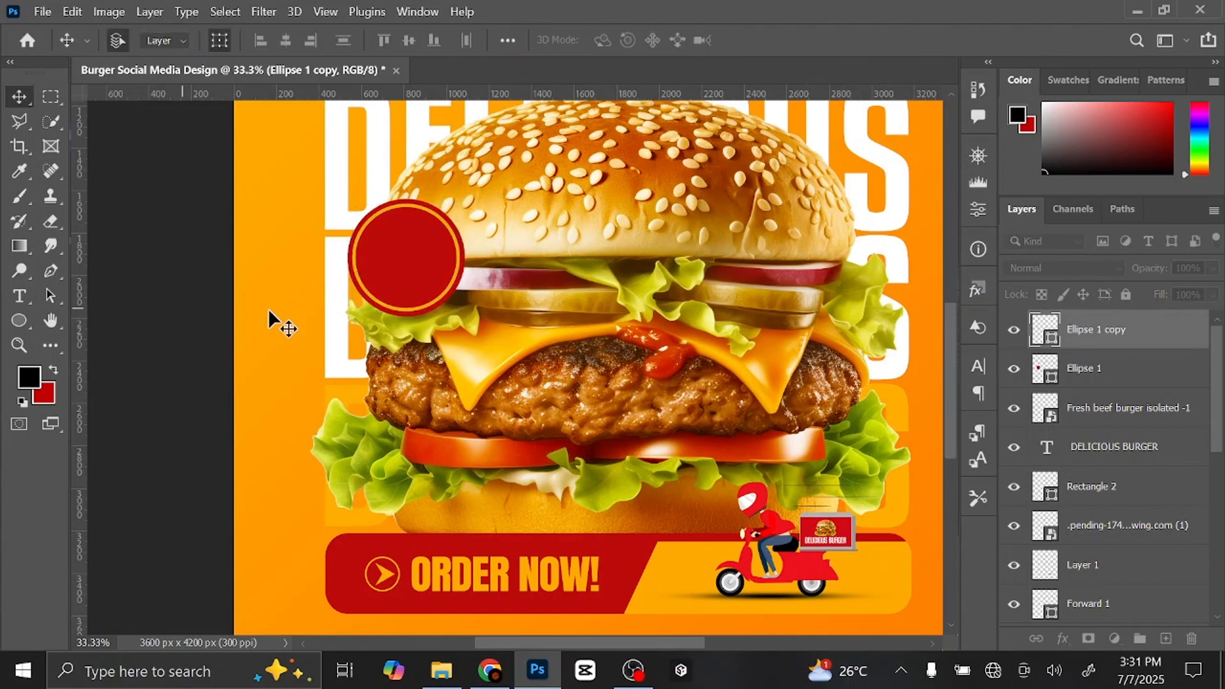
pyautogui.click(1166, 639)
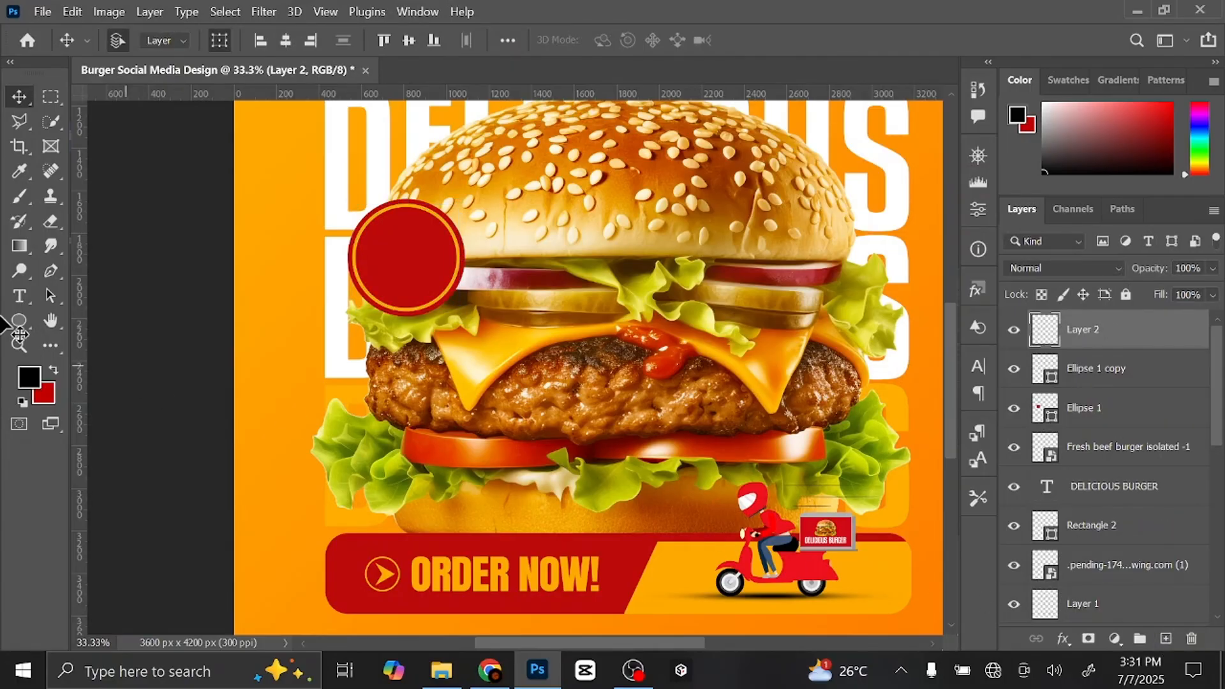
# - Type $20 in white (#ffffff) Kenyan Coffee font to the left of the burger
pyautogui.click(19, 296)
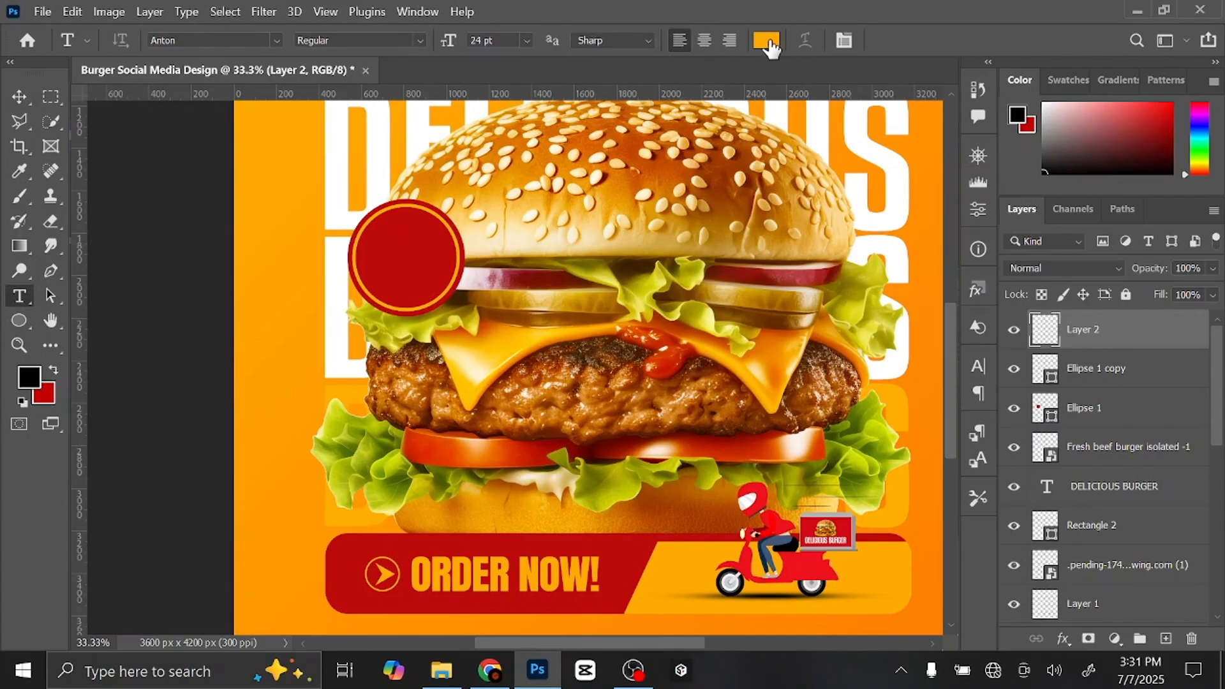
pyautogui.click(769, 41)
pyautogui.write('ffffff')
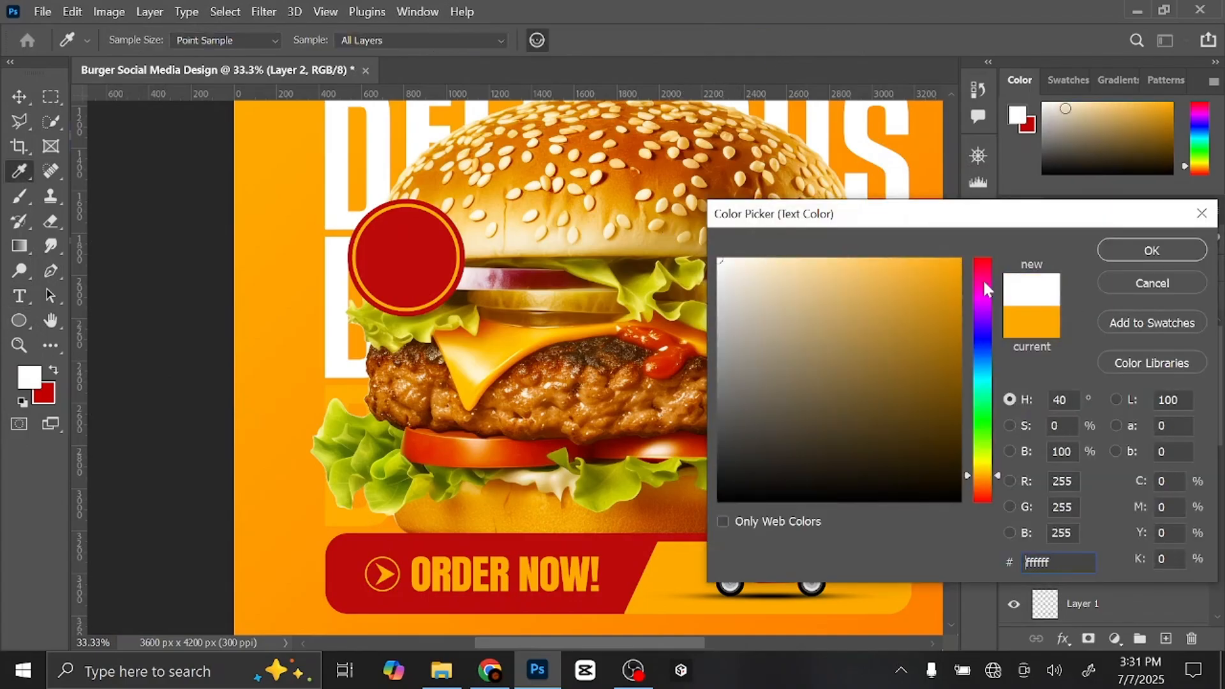
pyautogui.click(1115, 252)
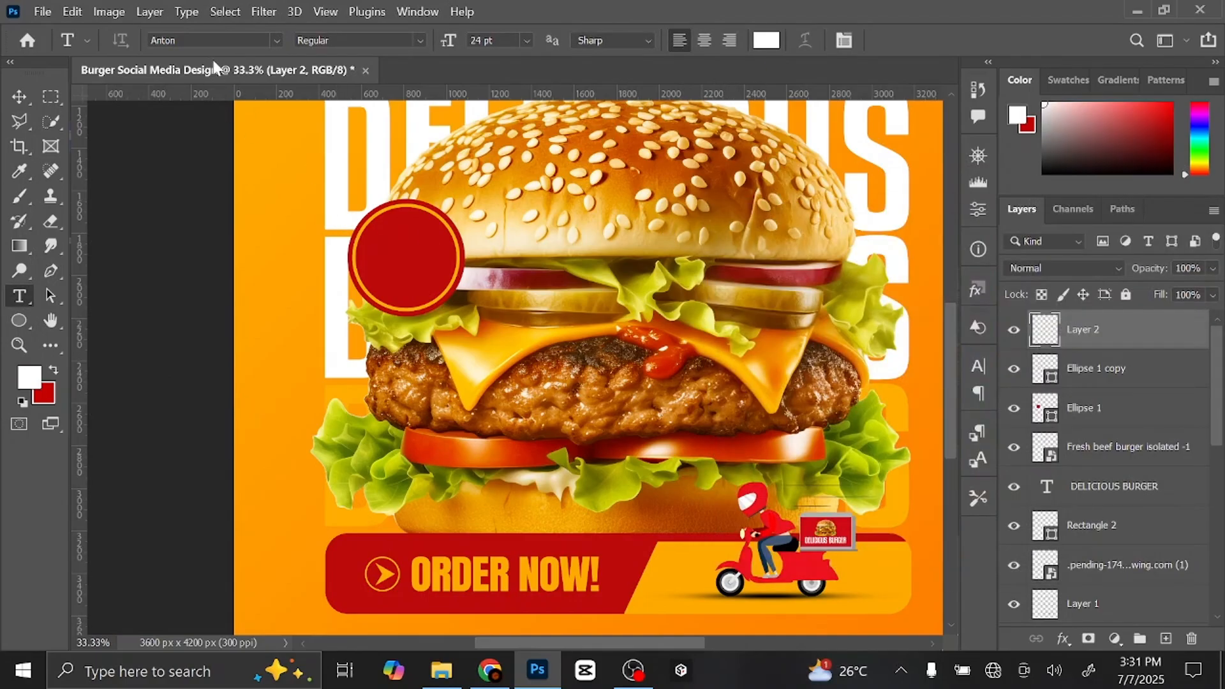
pyautogui.write('keny')
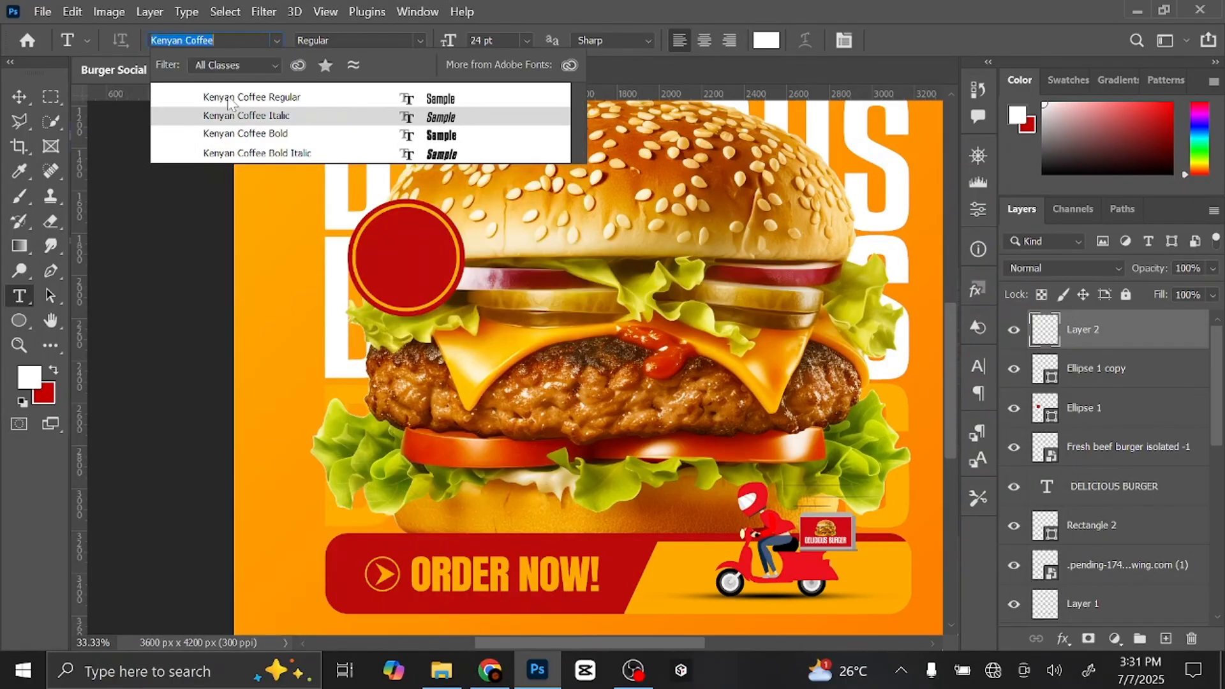
pyautogui.click(231, 100)
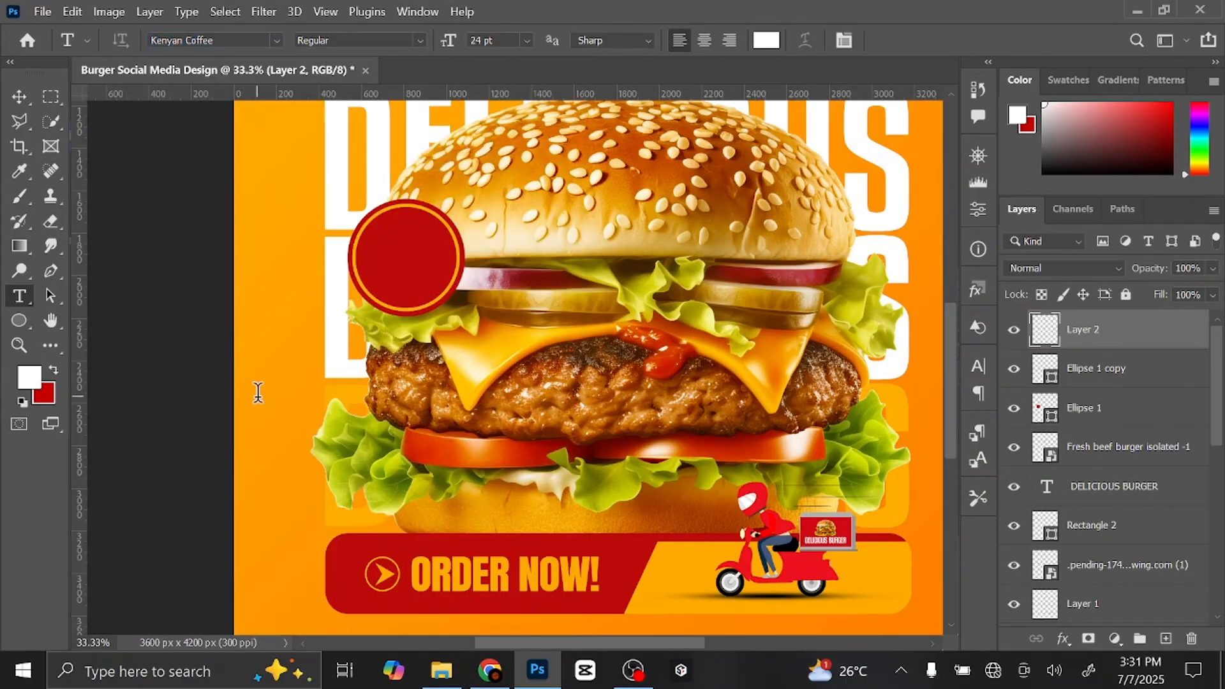
pyautogui.click(258, 390)
pyautogui.write('52')
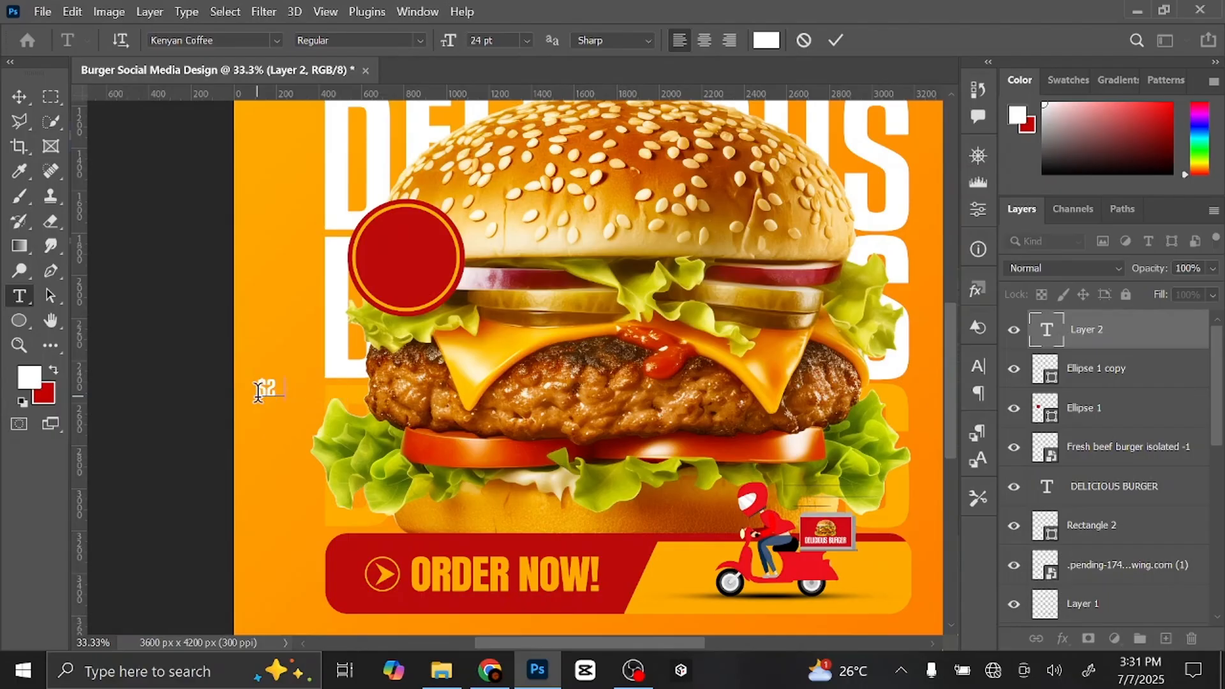
pyautogui.click(19, 96)
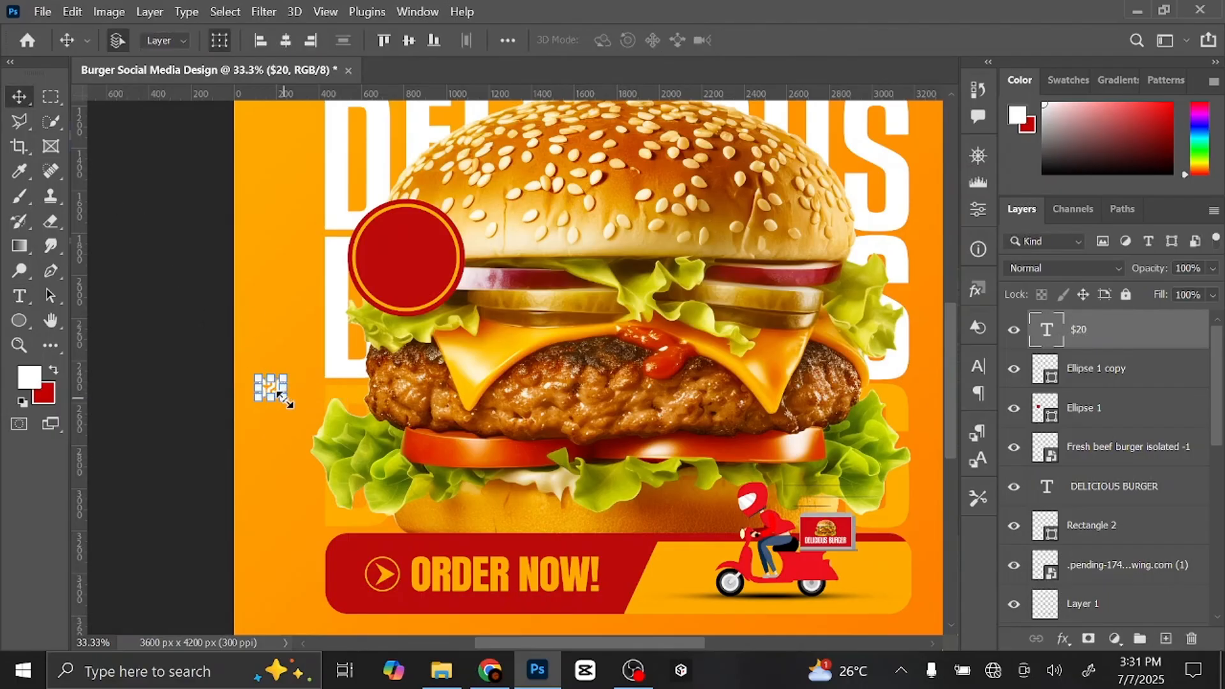
# - Enlarge the $20 text to about 144% and centre it inside the red circle badge
pyautogui.hotkey('ctrl', 't')
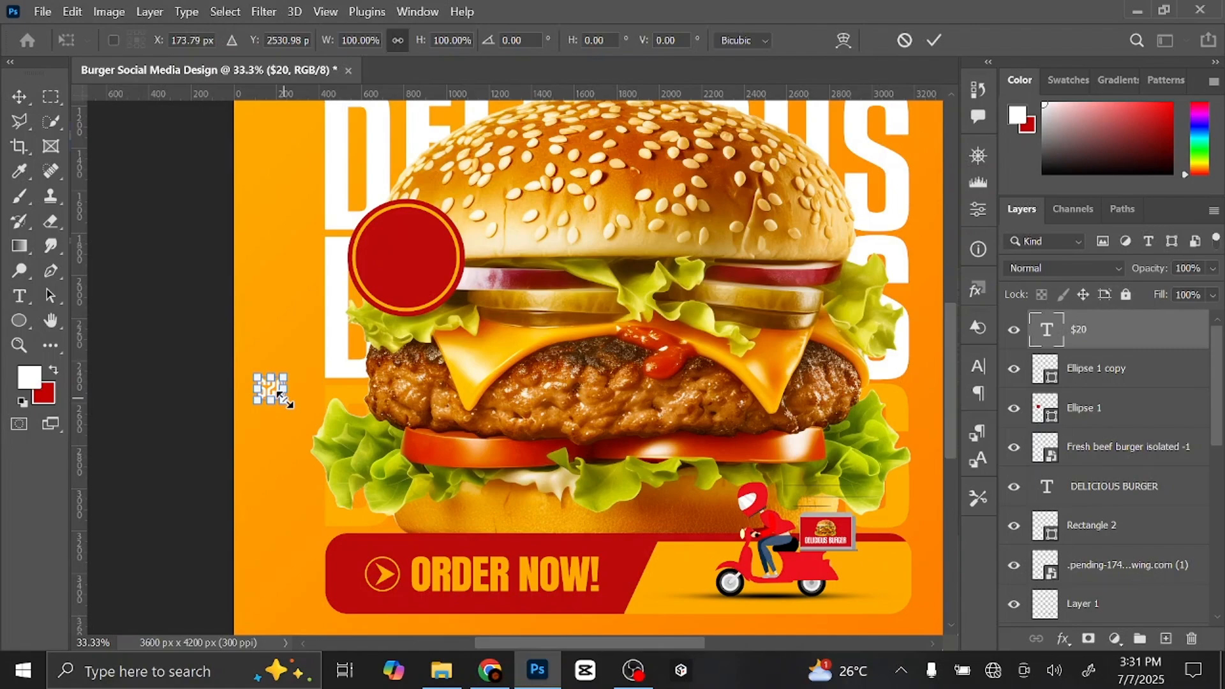
pyautogui.moveTo(286, 401); pyautogui.dragTo(294, 409)
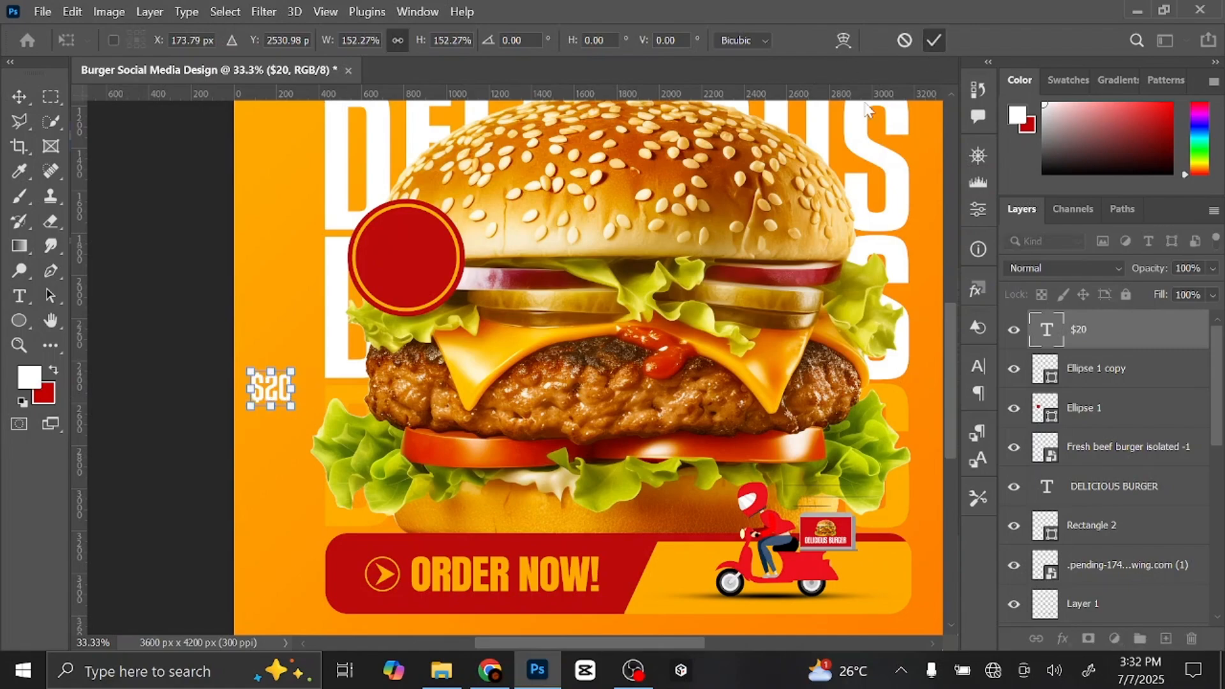
pyautogui.press('Return')
pyautogui.moveTo(274, 381); pyautogui.dragTo(405, 261)
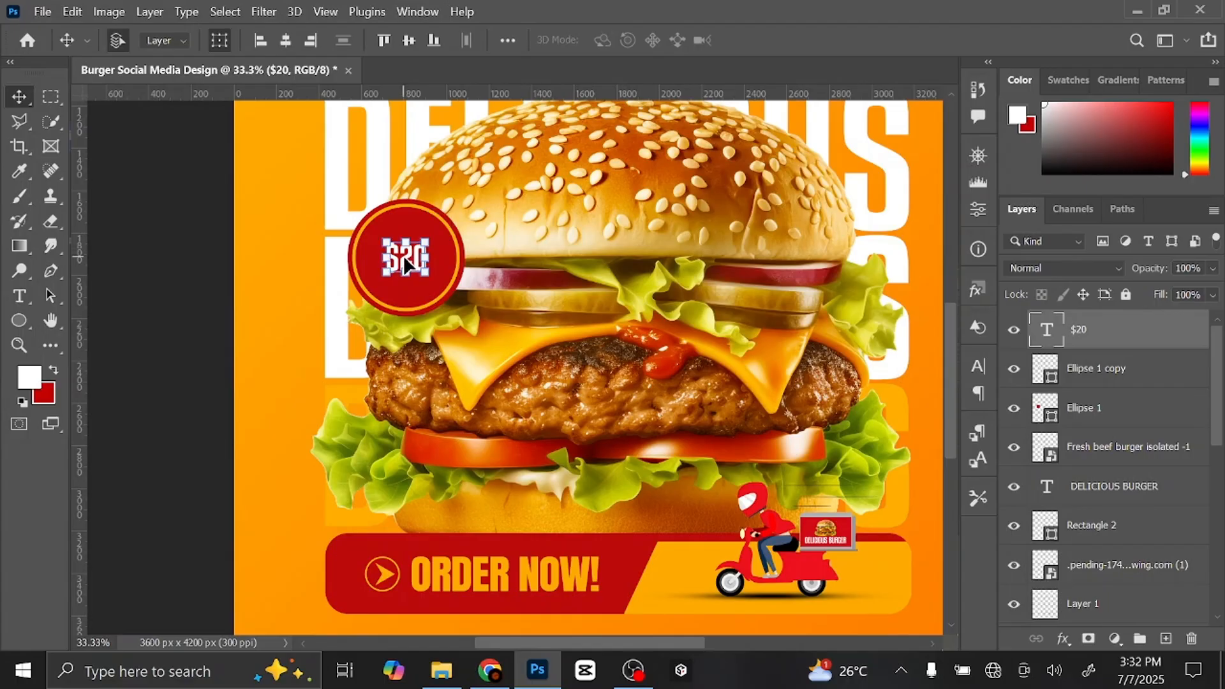
pyautogui.hotkey('ctrl', 't')
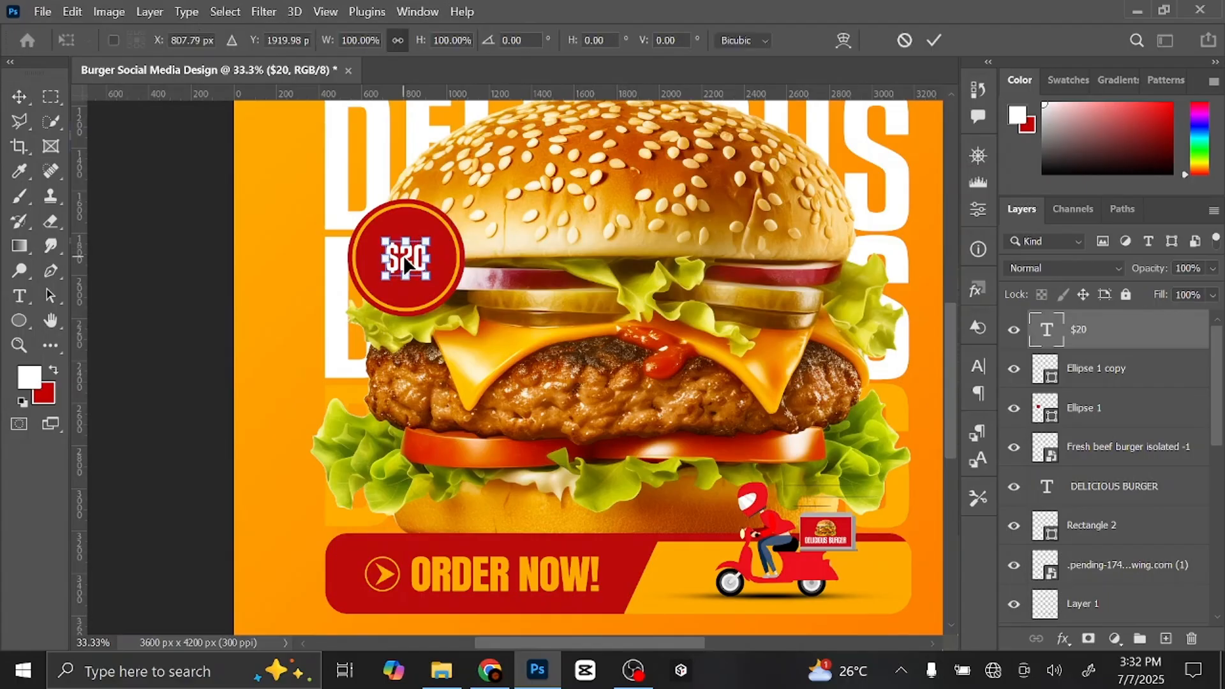
pyautogui.moveTo(432, 281)
pyautogui.mouseDown()
pyautogui.moveTo(454, 293)
pyautogui.moveTo(445, 288)
pyautogui.mouseUp()
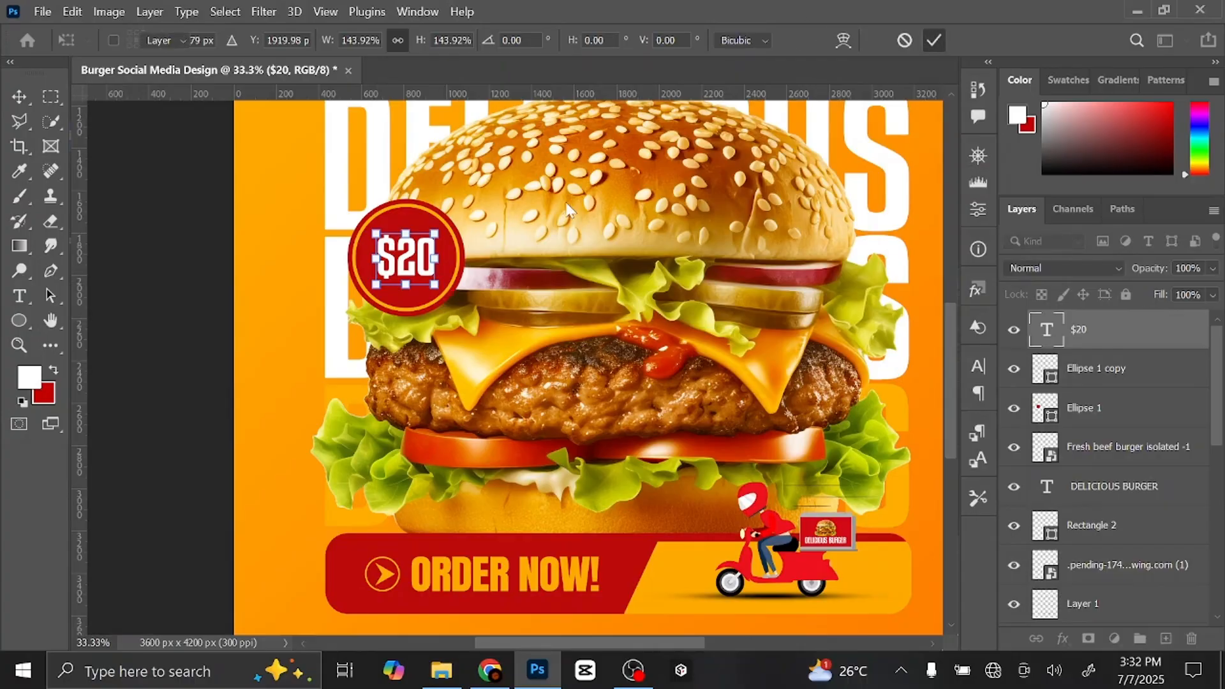
pyautogui.press('Return')
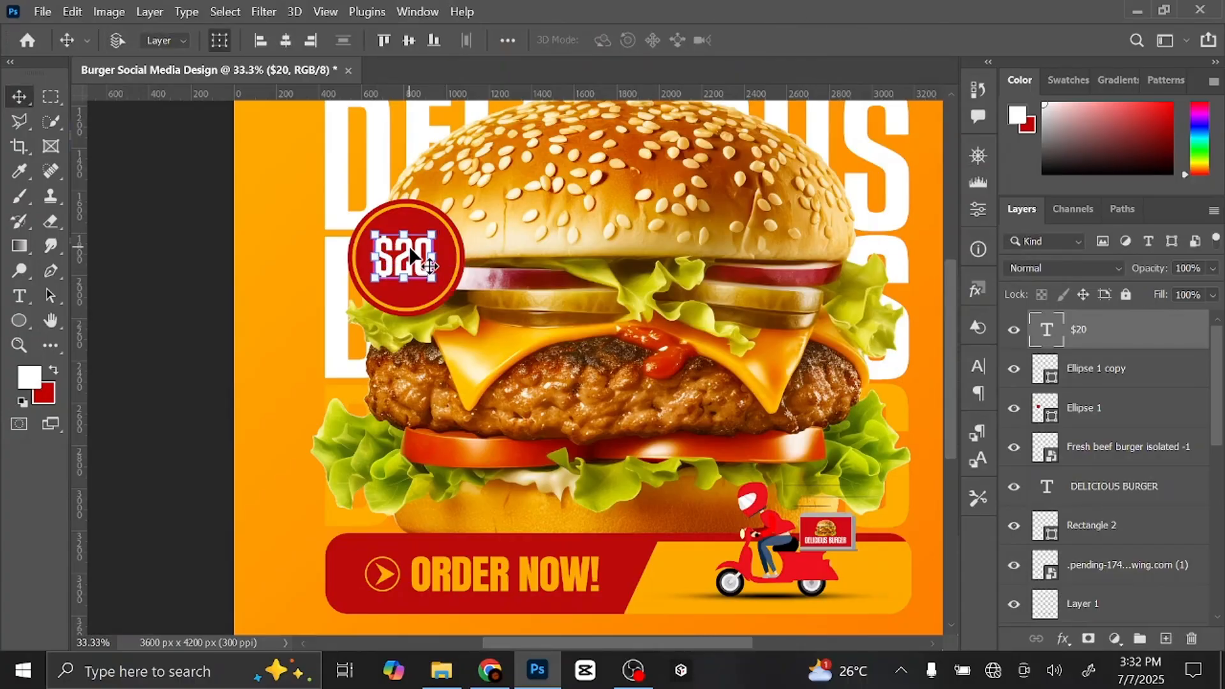
pyautogui.hotkey('ctrl', '0')
pyautogui.click(816, 184)
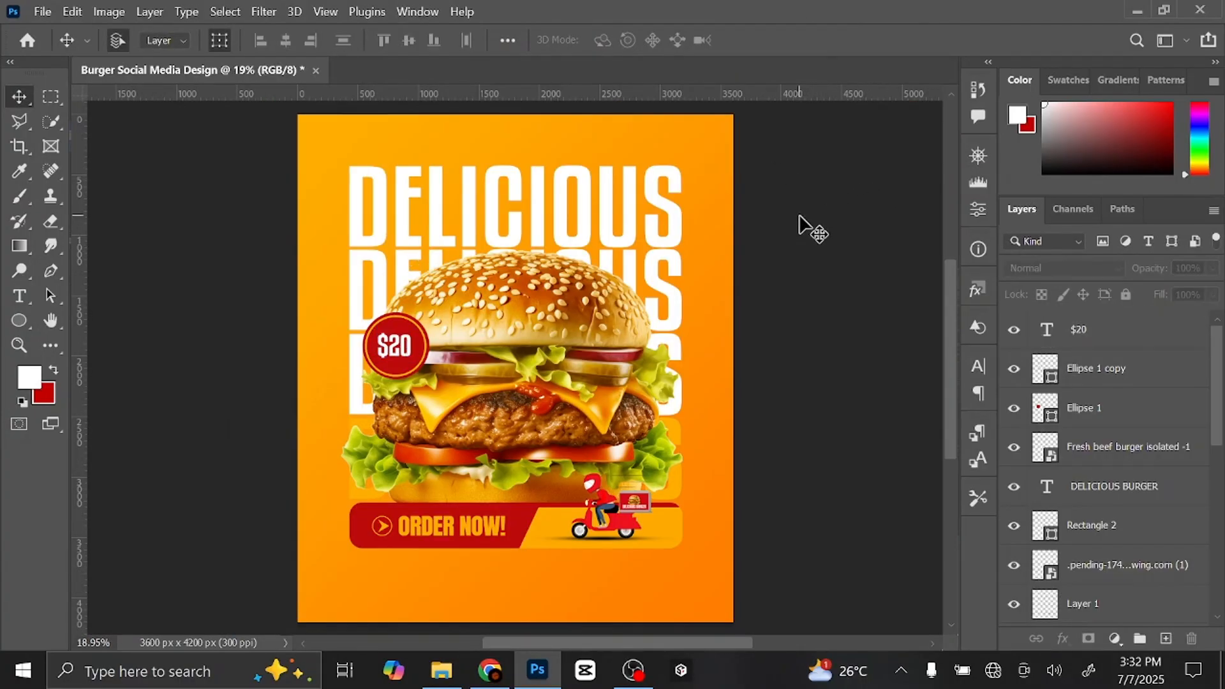
# - Add a new layer above $20 and draw a 533 px circle over the top DELICIOUS heading
pyautogui.click(1118, 336)
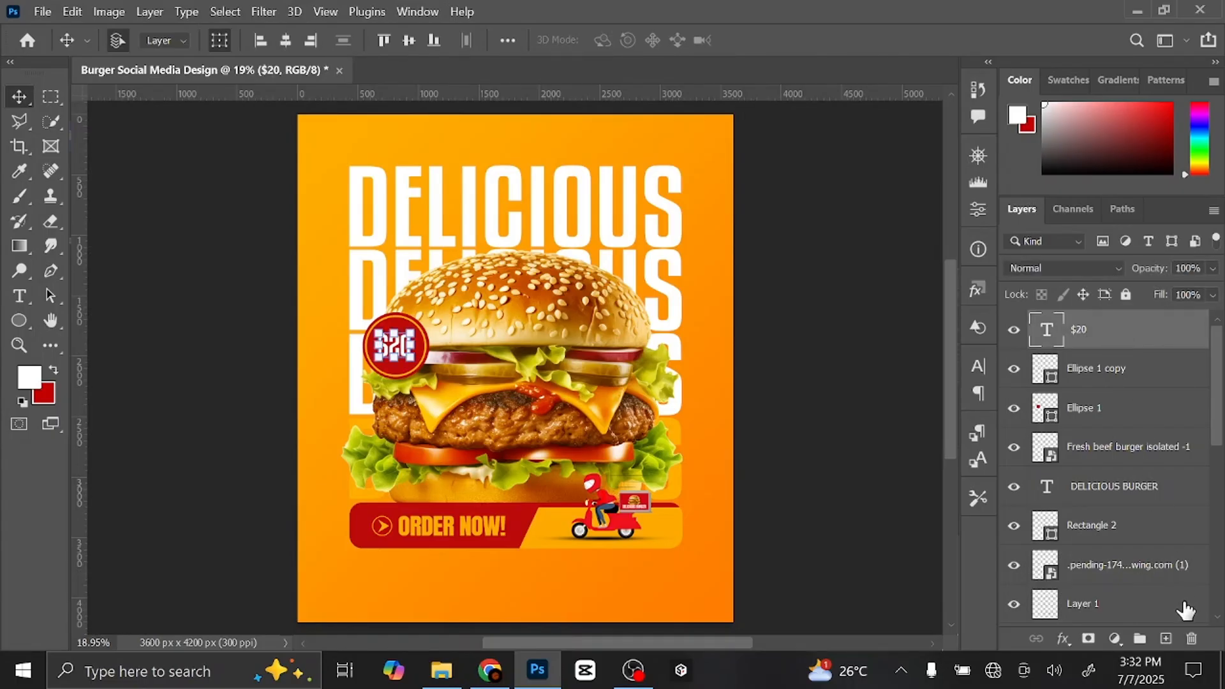
pyautogui.click(1166, 638)
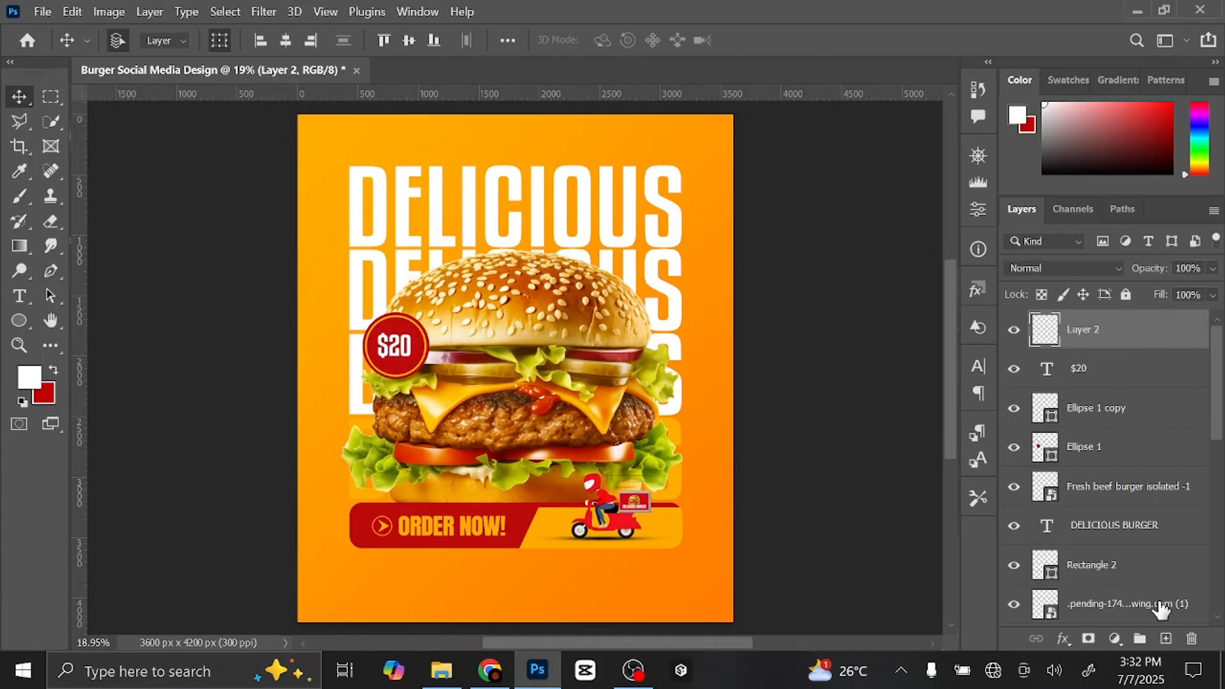
pyautogui.click(20, 320)
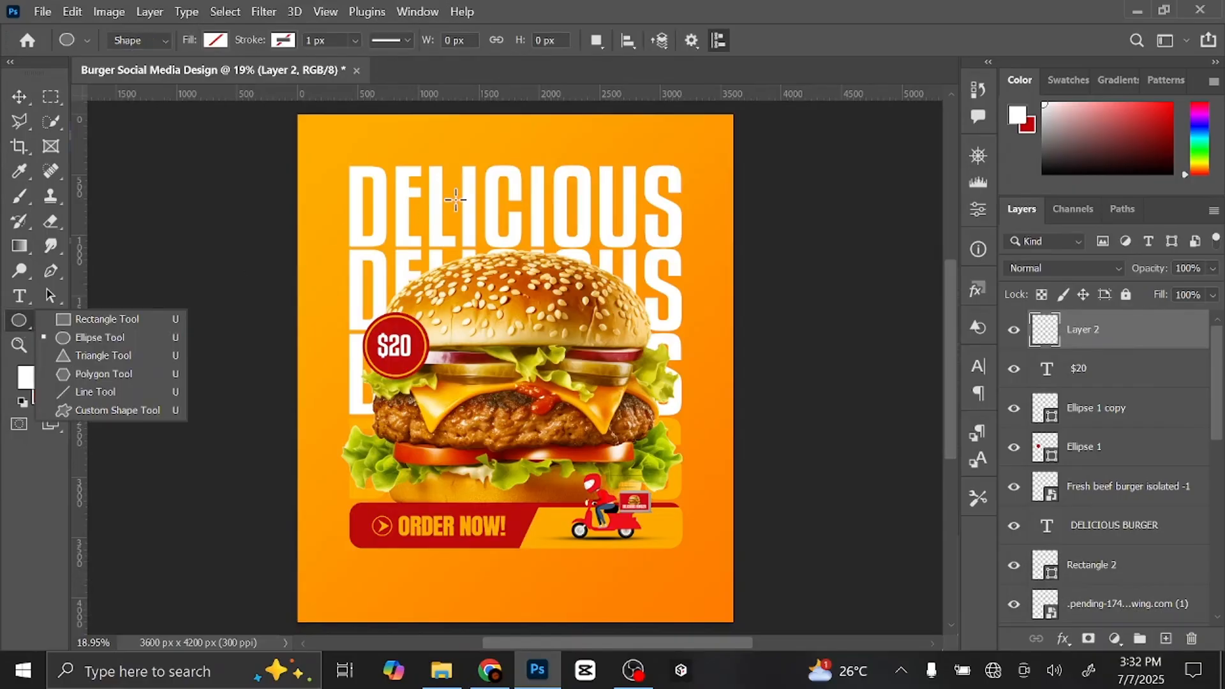
pyautogui.moveTo(473, 152); pyautogui.dragTo(553, 215)
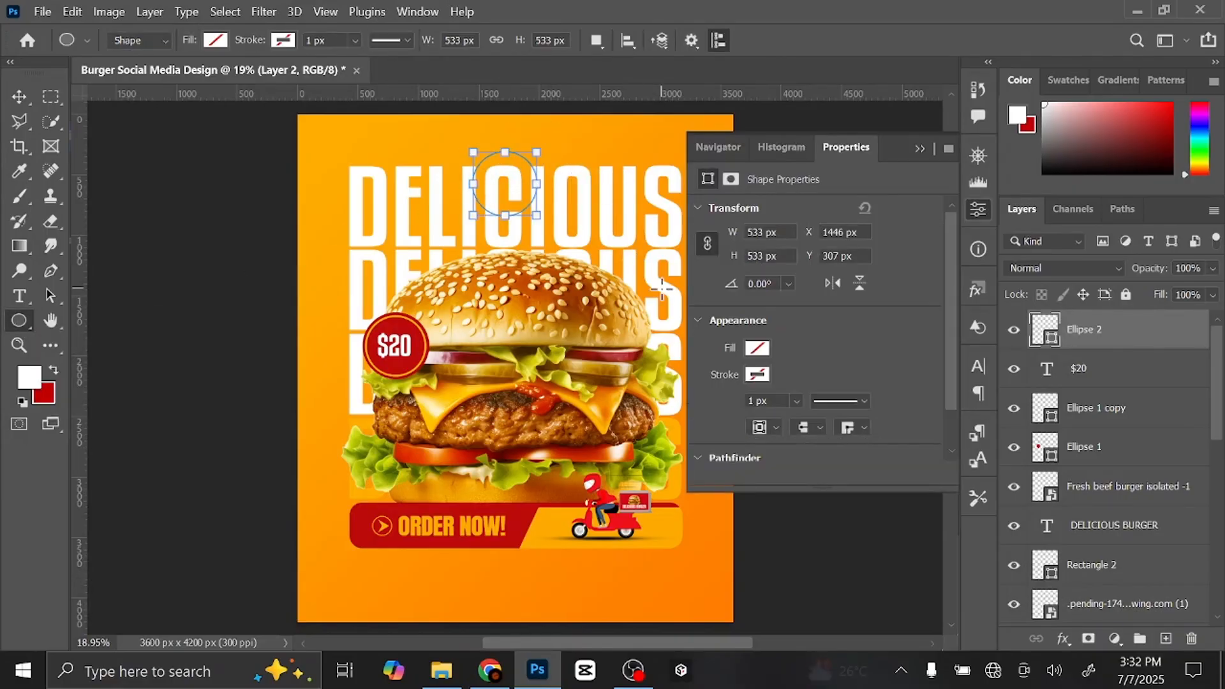
# - Fill the new circle with deep red #bd0b0b
pyautogui.click(215, 40)
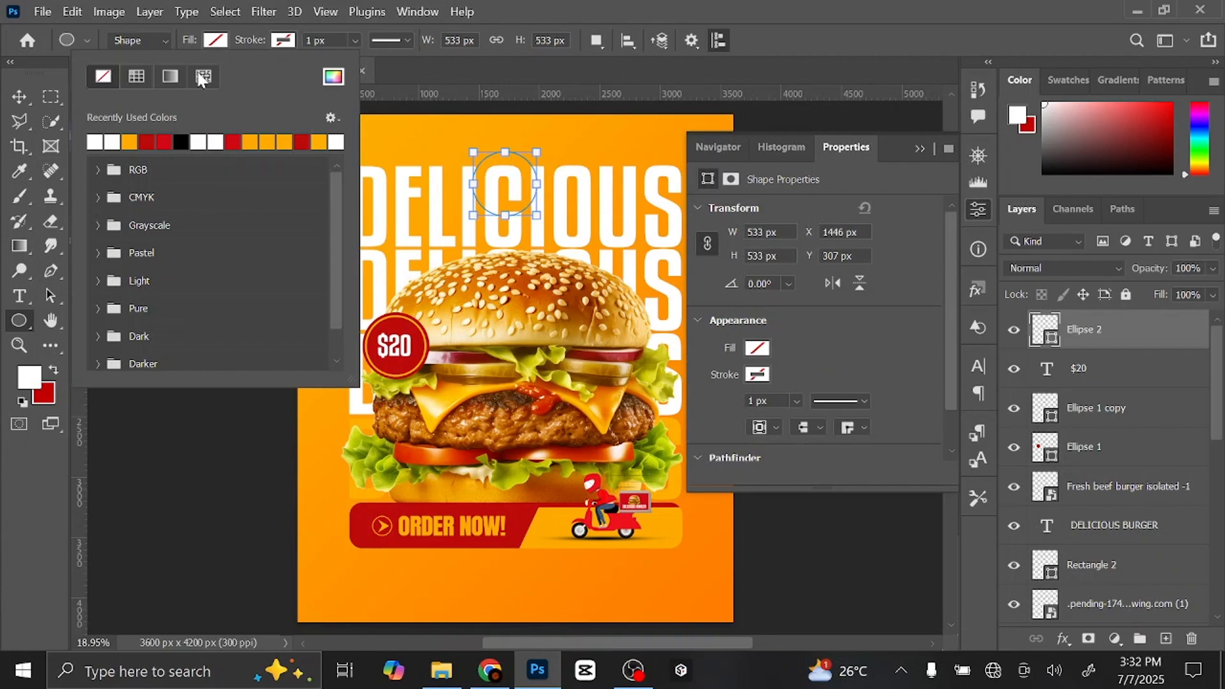
pyautogui.click(166, 140)
pyautogui.click(219, 46)
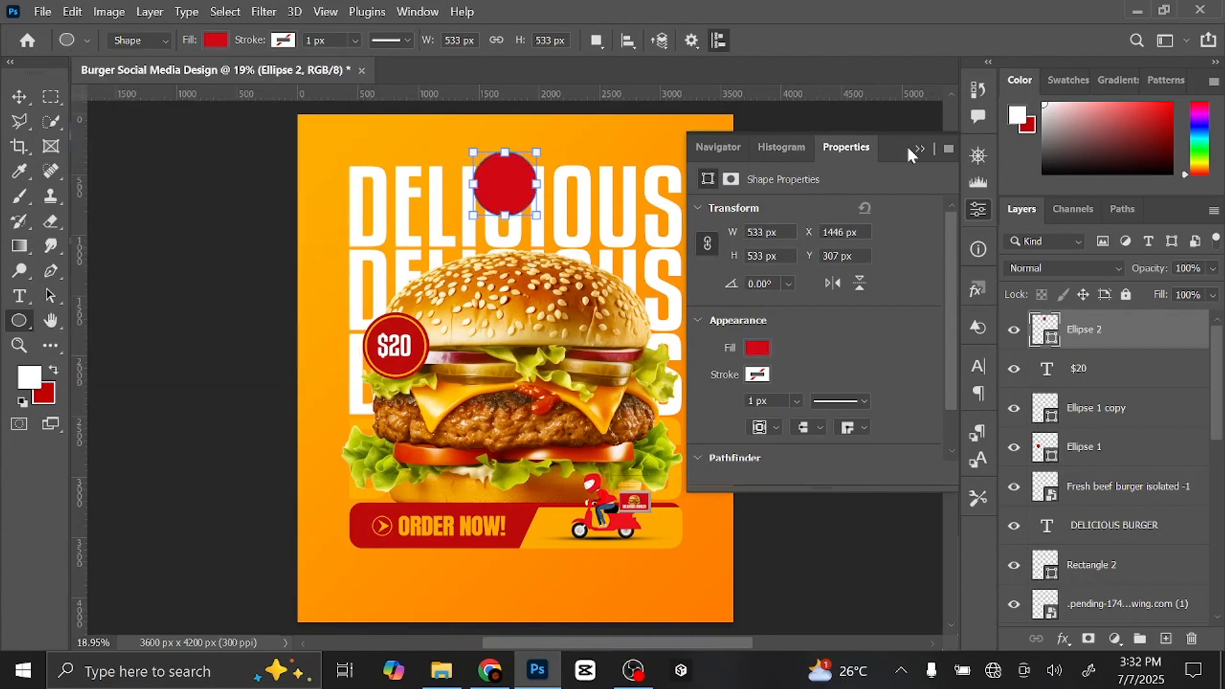
pyautogui.click(918, 148)
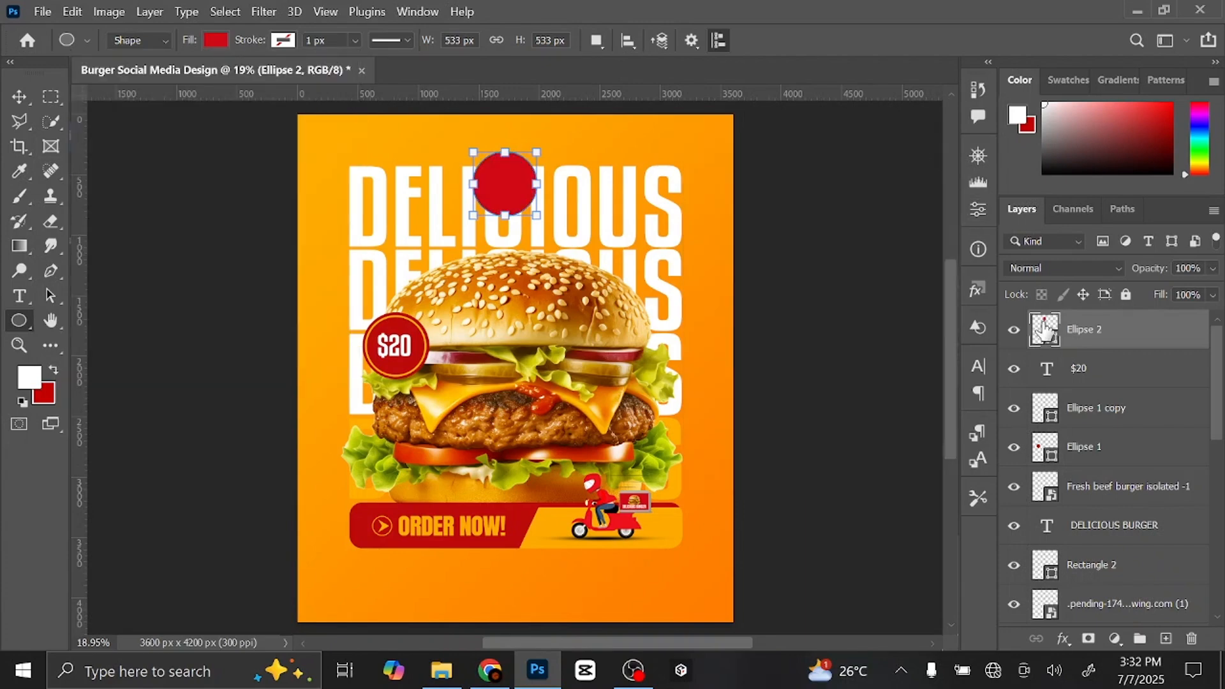
pyautogui.doubleClick(1045, 329)
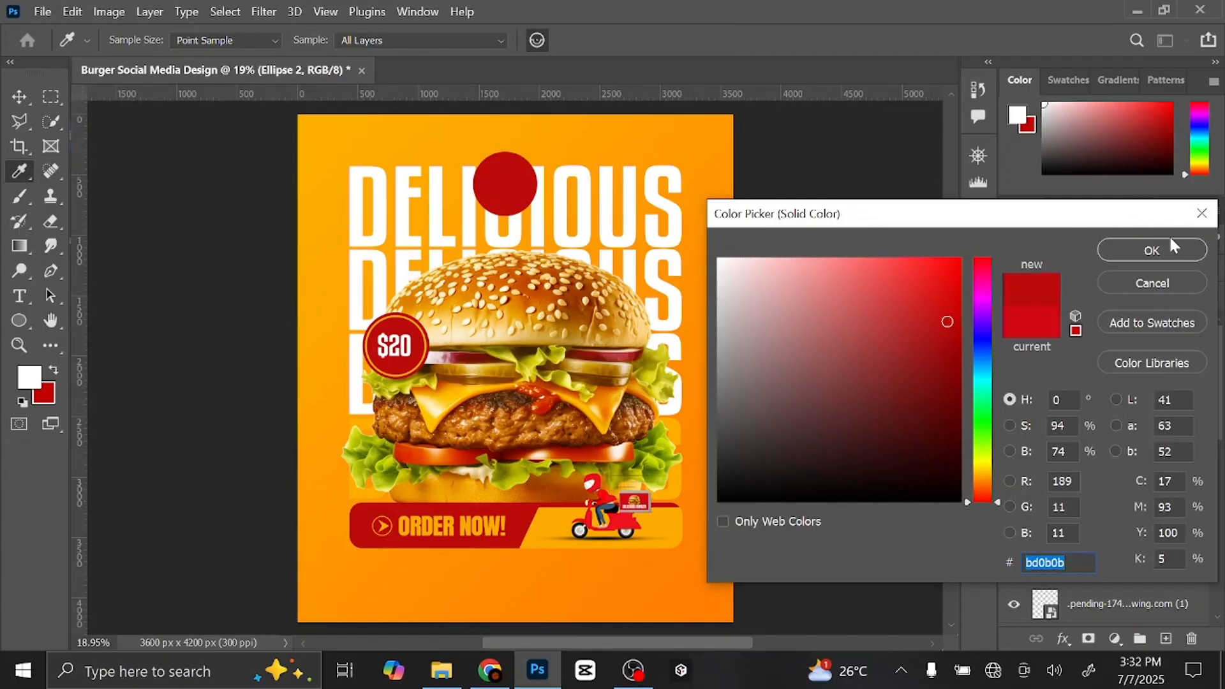
pyautogui.click(1152, 250)
# - Centre the circle horizontally on the poster and raise it slightly
pyautogui.click(19, 96)
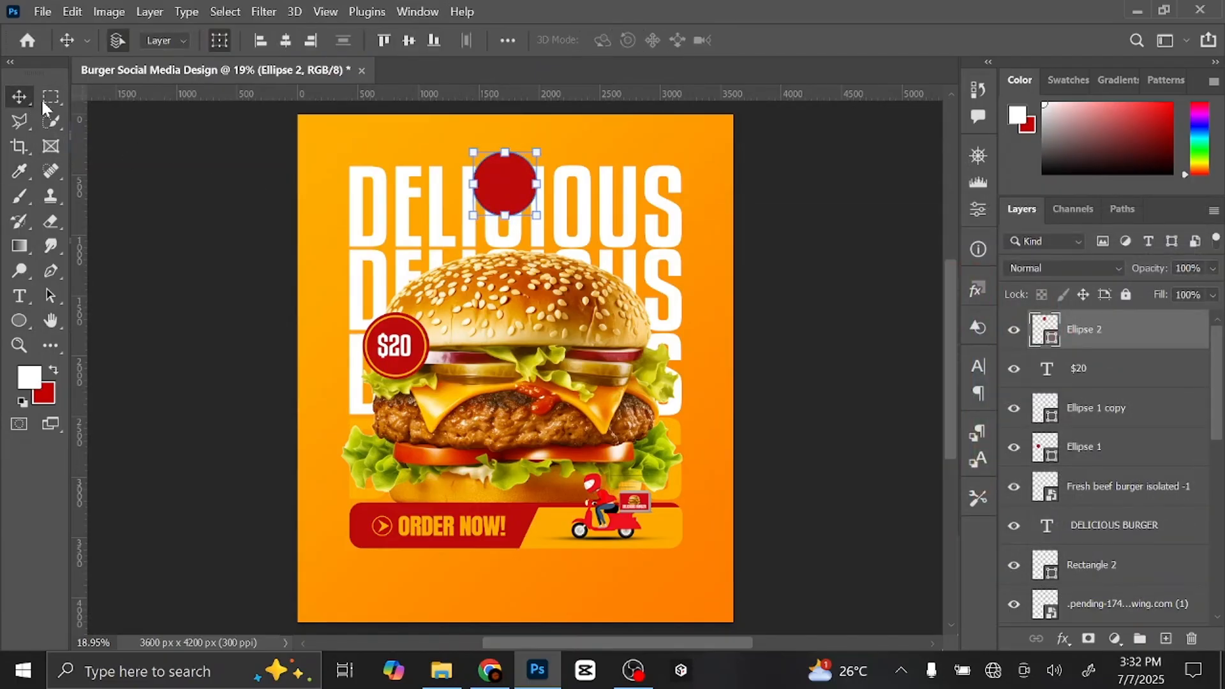
pyautogui.click(285, 41)
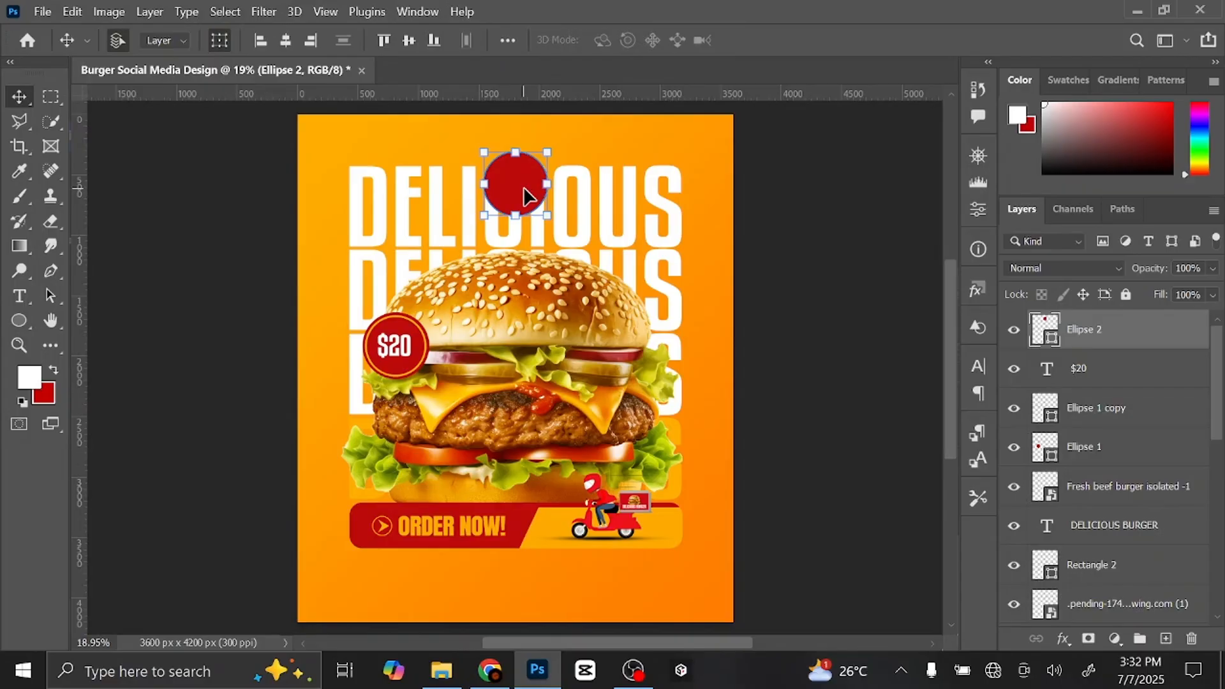
pyautogui.moveTo(524, 194); pyautogui.dragTo(522, 181)
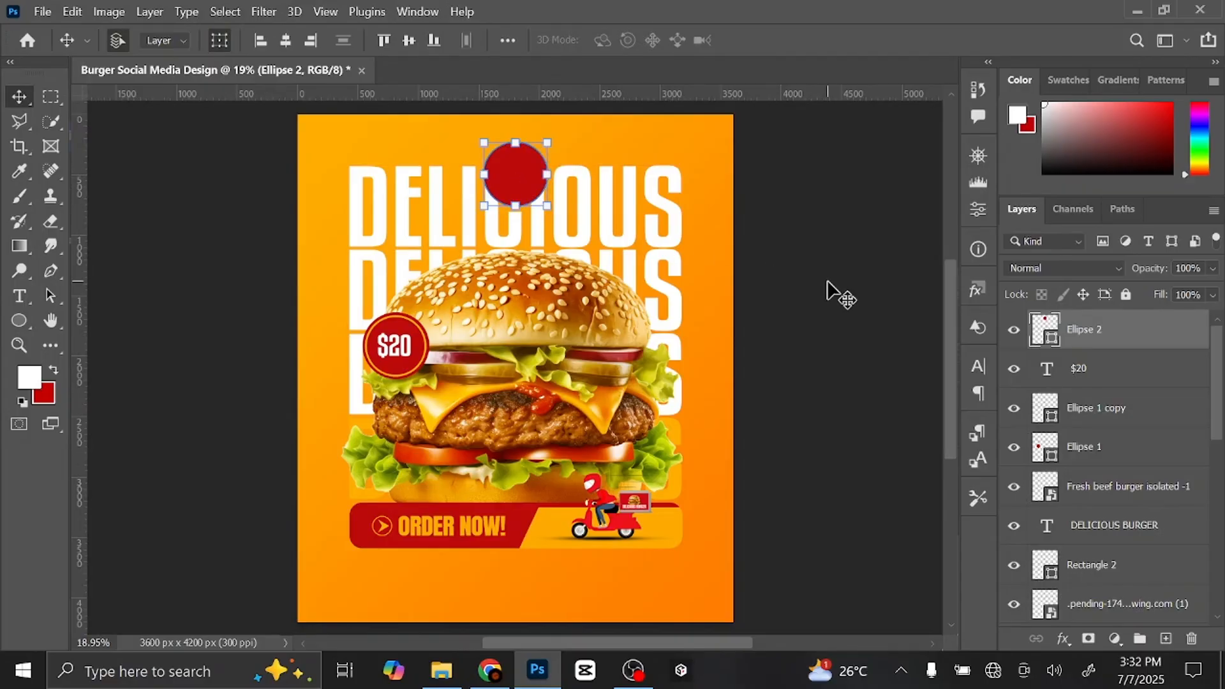
# - Place the QR Code image and scale it to about 21%, centred inside the top red circle
pyautogui.click(450, 683)
pyautogui.moveTo(748, 199); pyautogui.dragTo(519, 366)
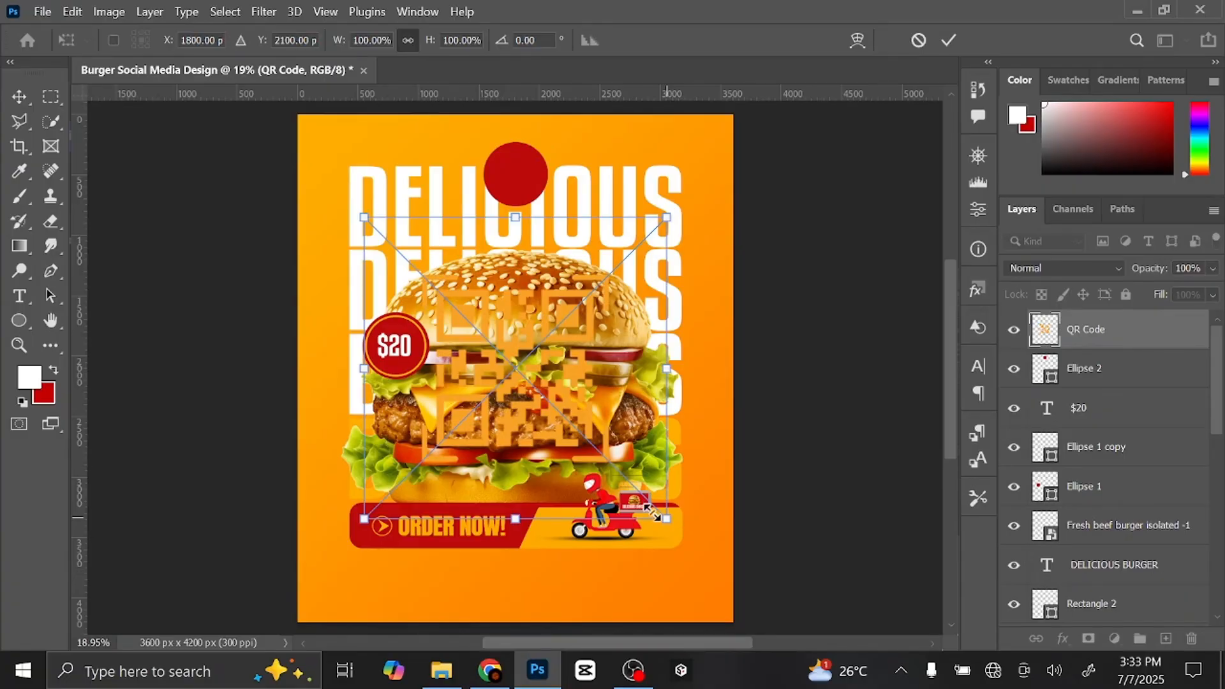
pyautogui.moveTo(654, 514); pyautogui.dragTo(520, 187)
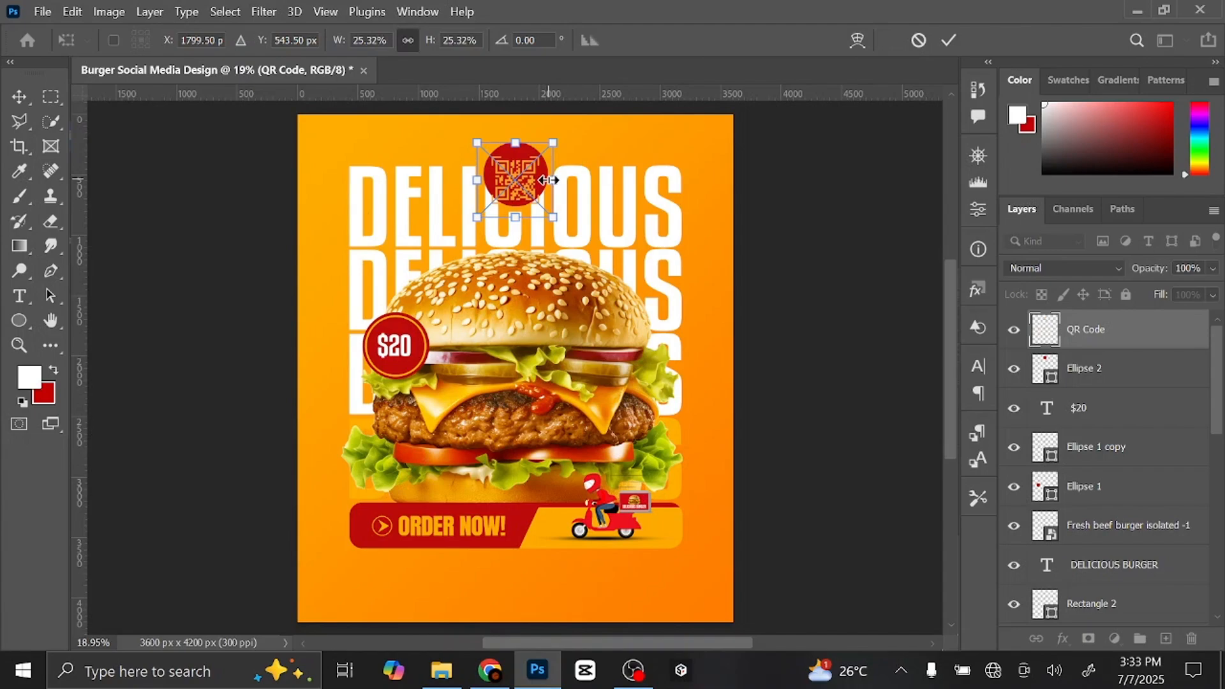
pyautogui.hotkey('ctrl', '+')
pyautogui.hotkey('ctrl', '+')
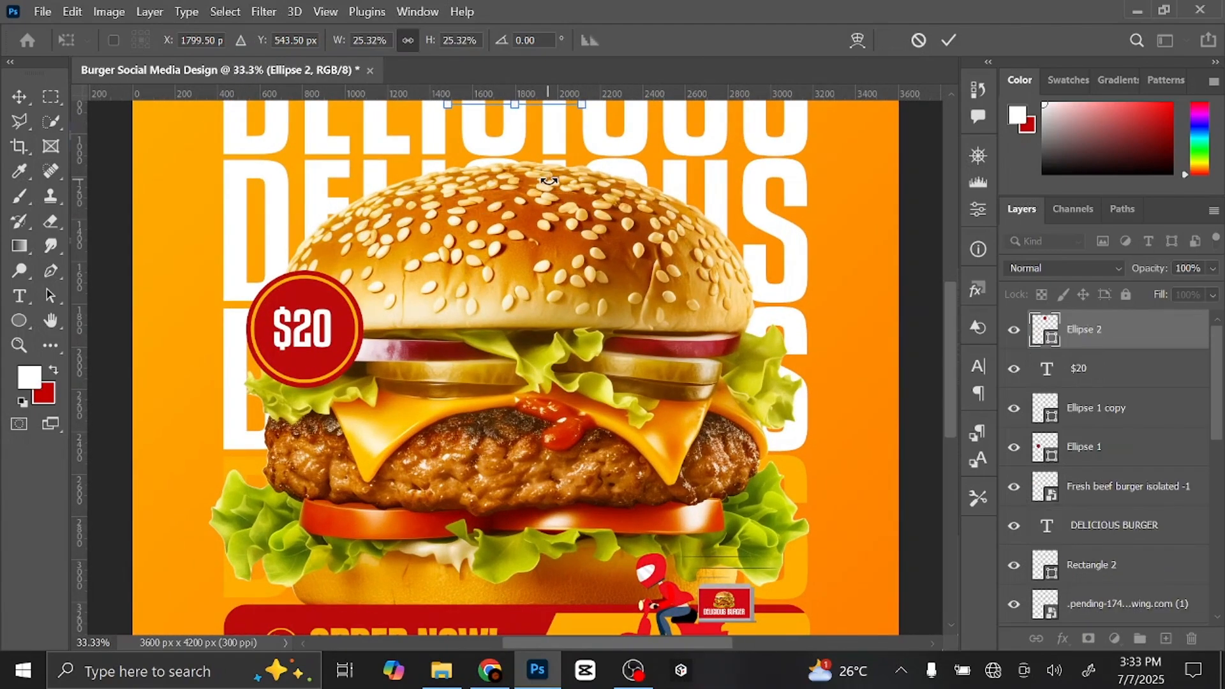
pyautogui.moveTo(547, 180); pyautogui.dragTo(546, 507)
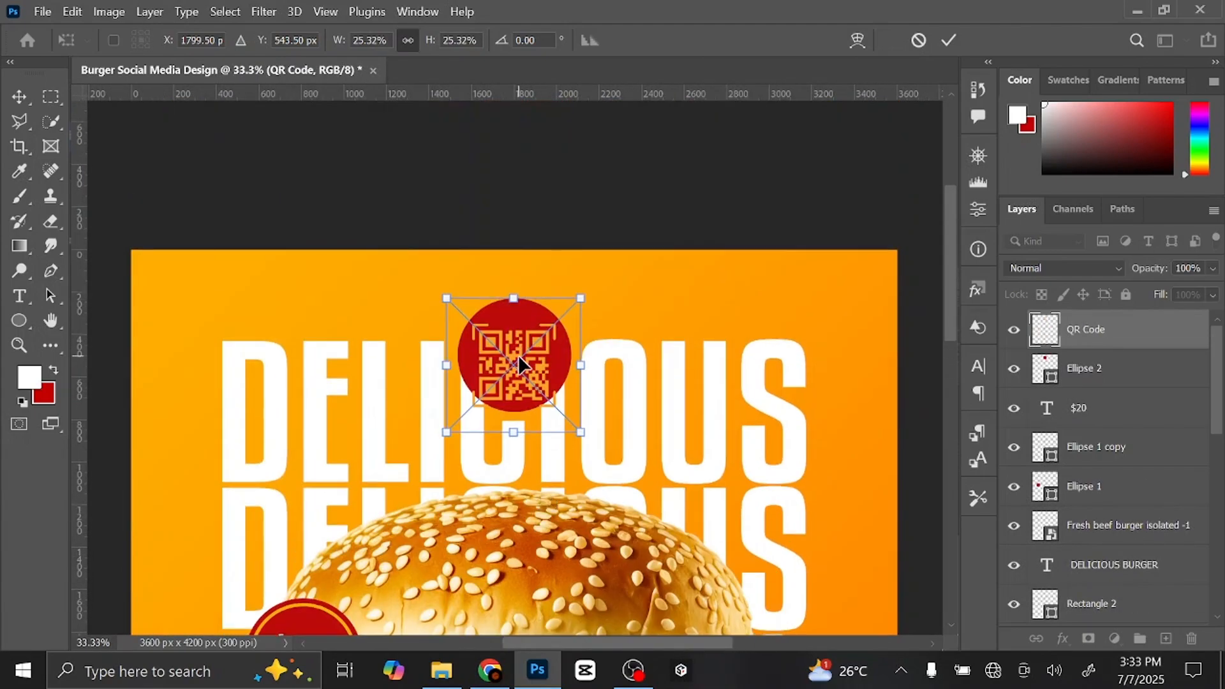
pyautogui.moveTo(511, 359); pyautogui.dragTo(512, 341)
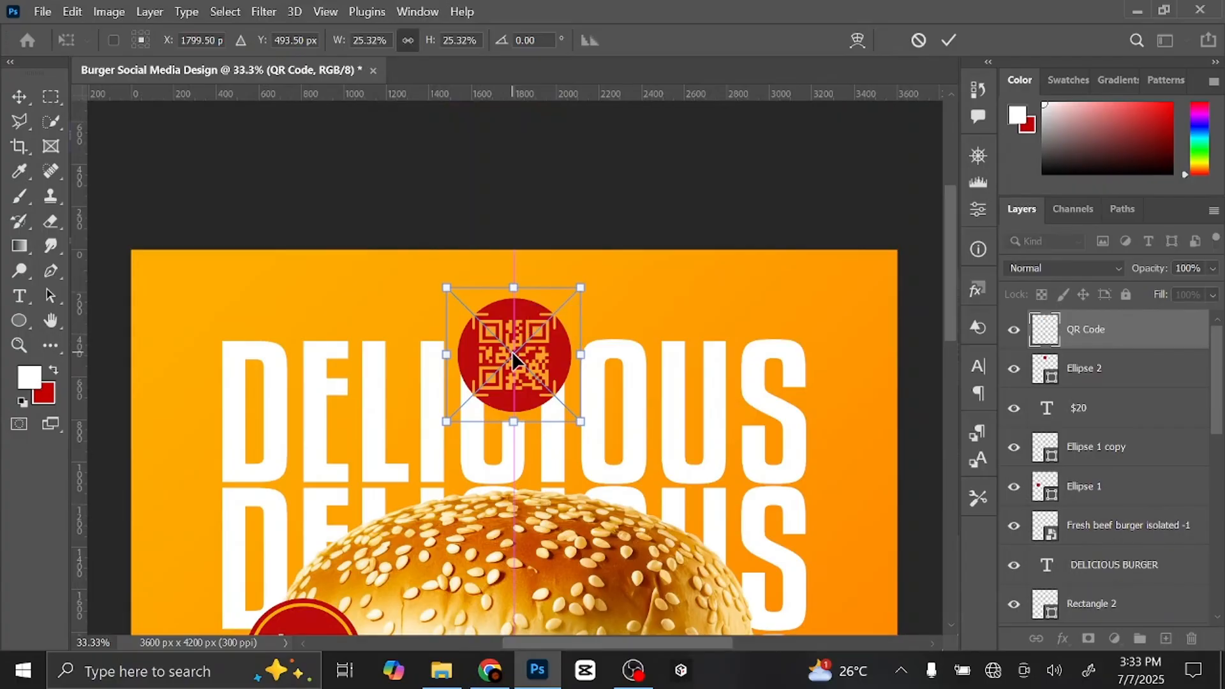
pyautogui.moveTo(578, 421); pyautogui.dragTo(561, 413)
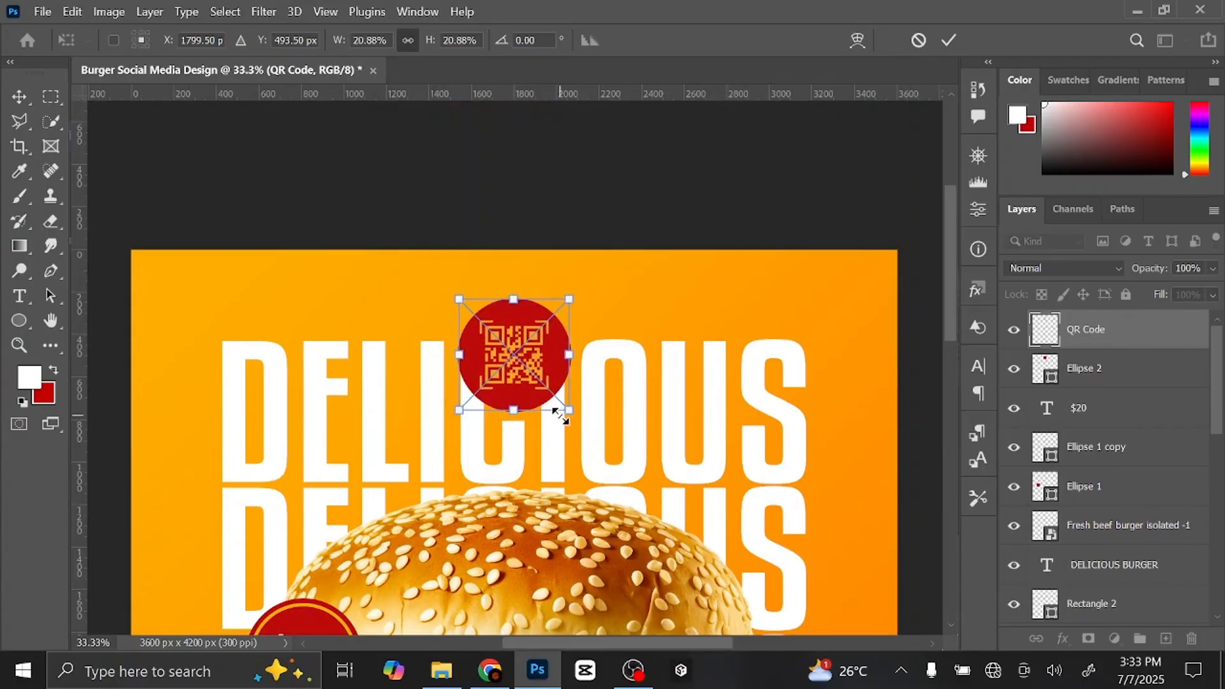
pyautogui.click(951, 39)
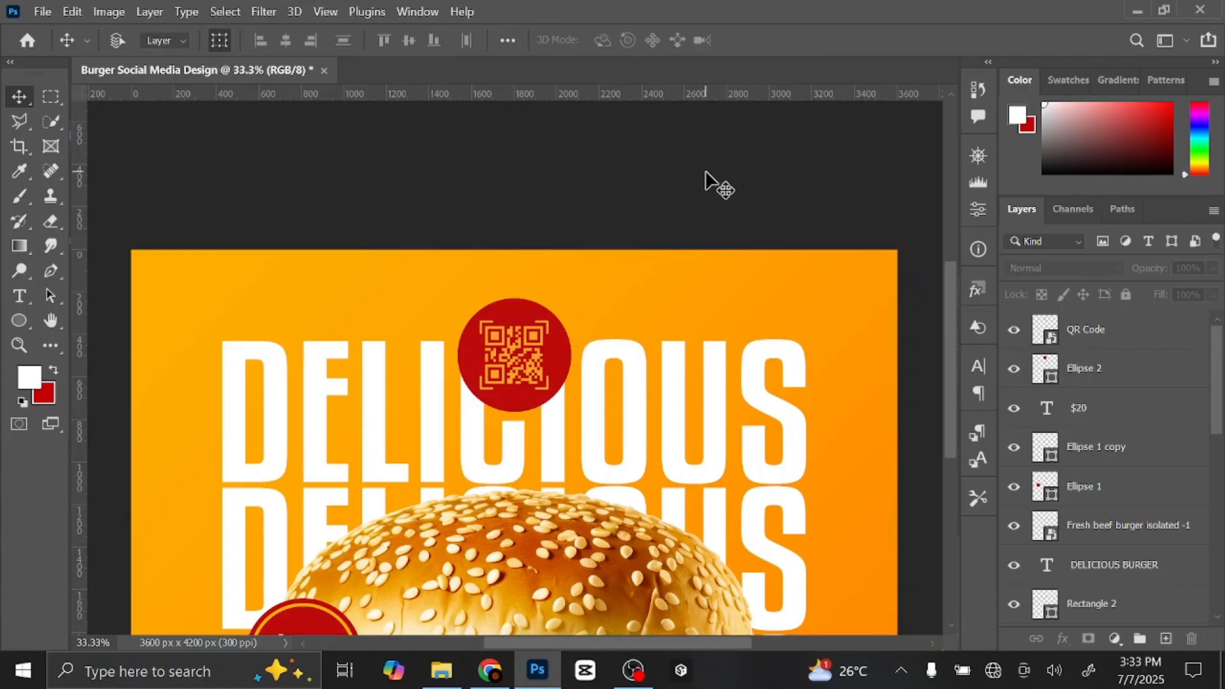
# - Select the QR Code layer and zoom in on the bottom of the poster
pyautogui.hotkey('ctrl', '0')
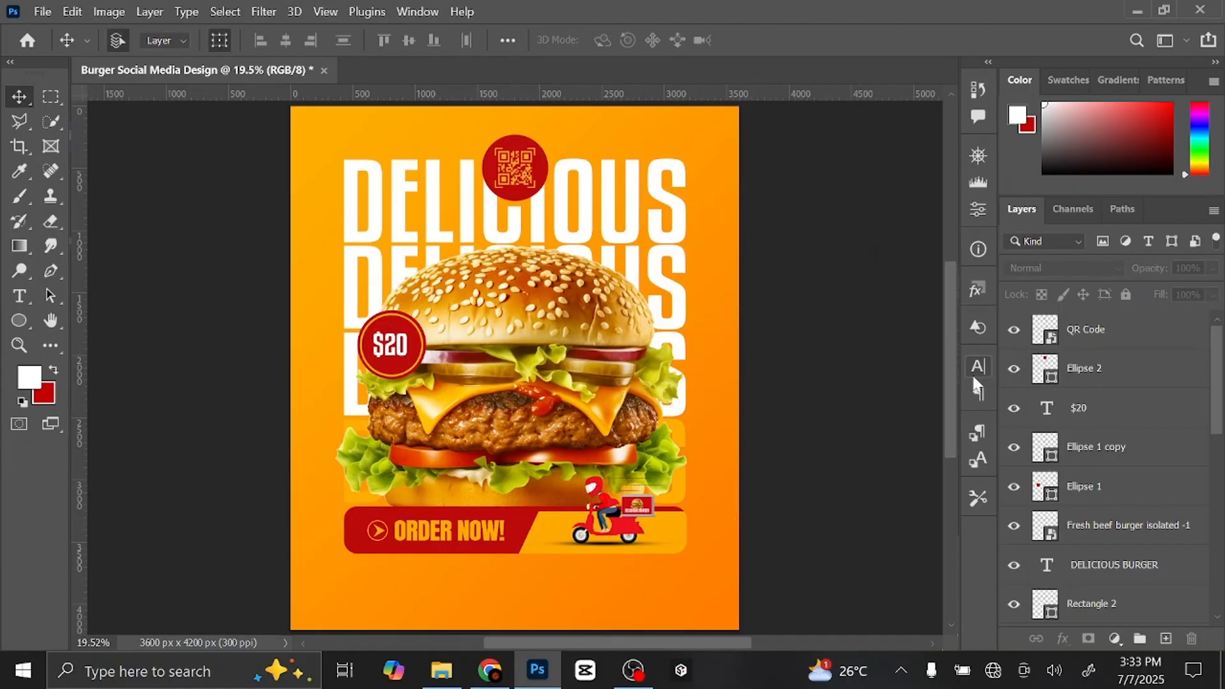
pyautogui.click(1128, 340)
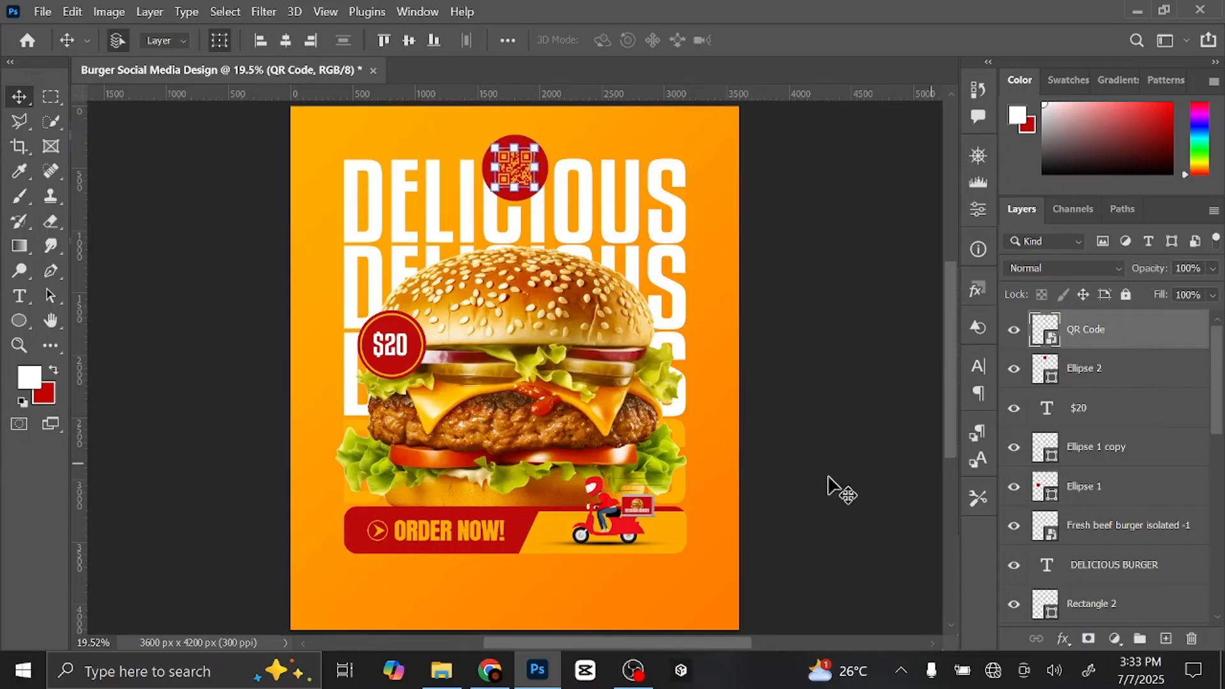
pyautogui.hotkey('ctrl', '+')
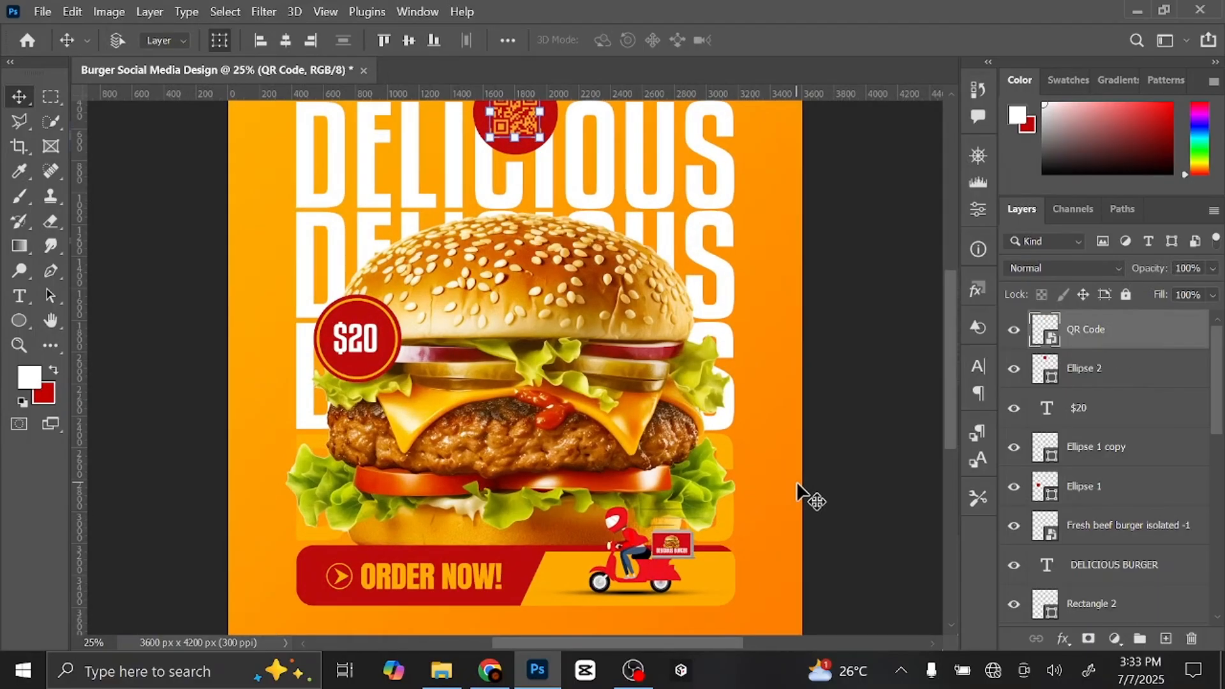
pyautogui.hotkey('ctrl', '+')
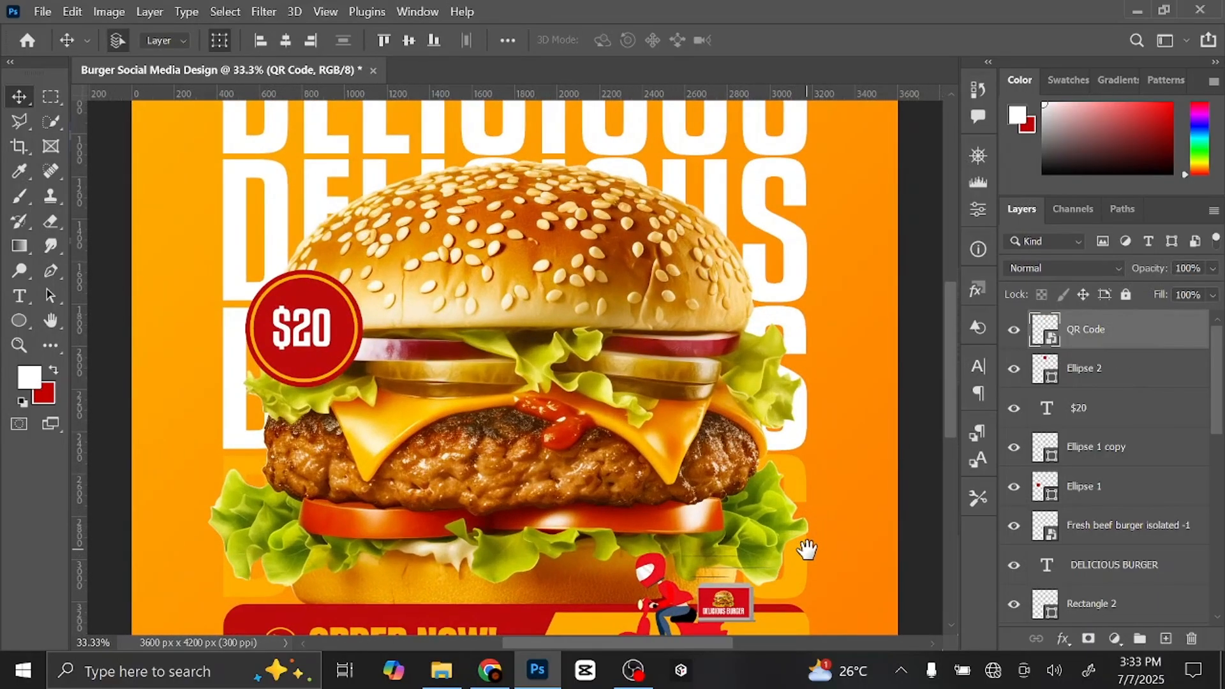
pyautogui.moveTo(815, 526); pyautogui.dragTo(825, 280)
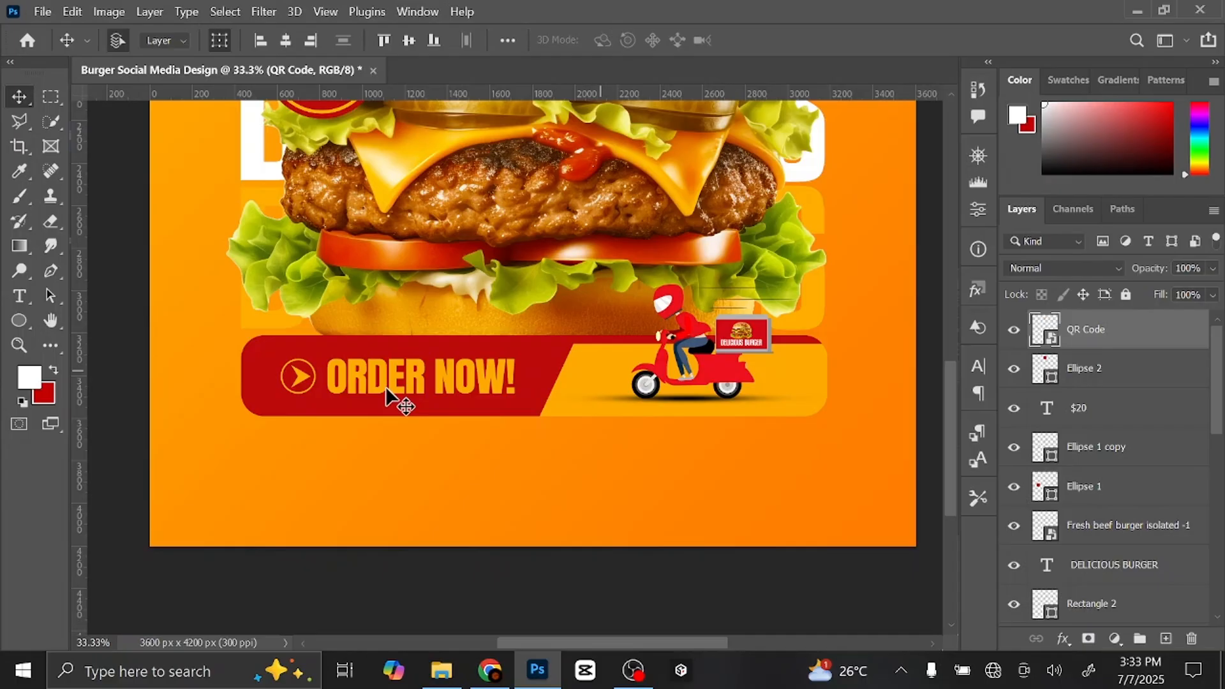
# - Draw a rectangle bar below the ORDER NOW banner and fill it with red #bd0b0b
pyautogui.click(18, 321)
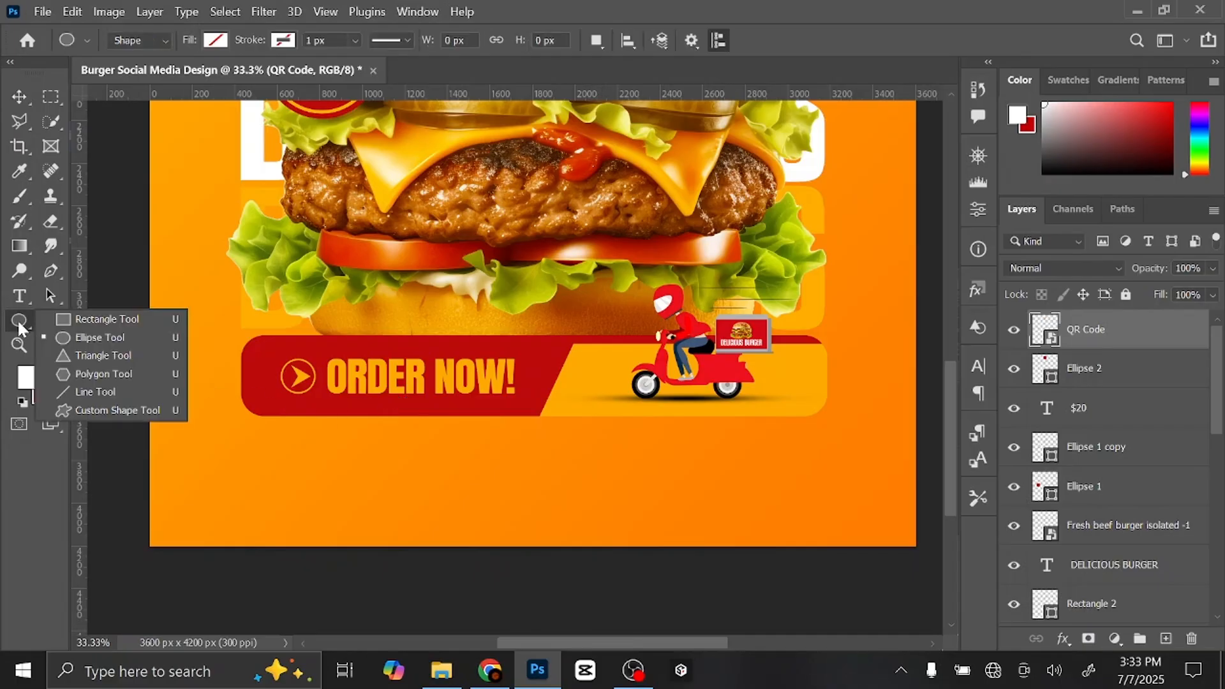
pyautogui.click(102, 319)
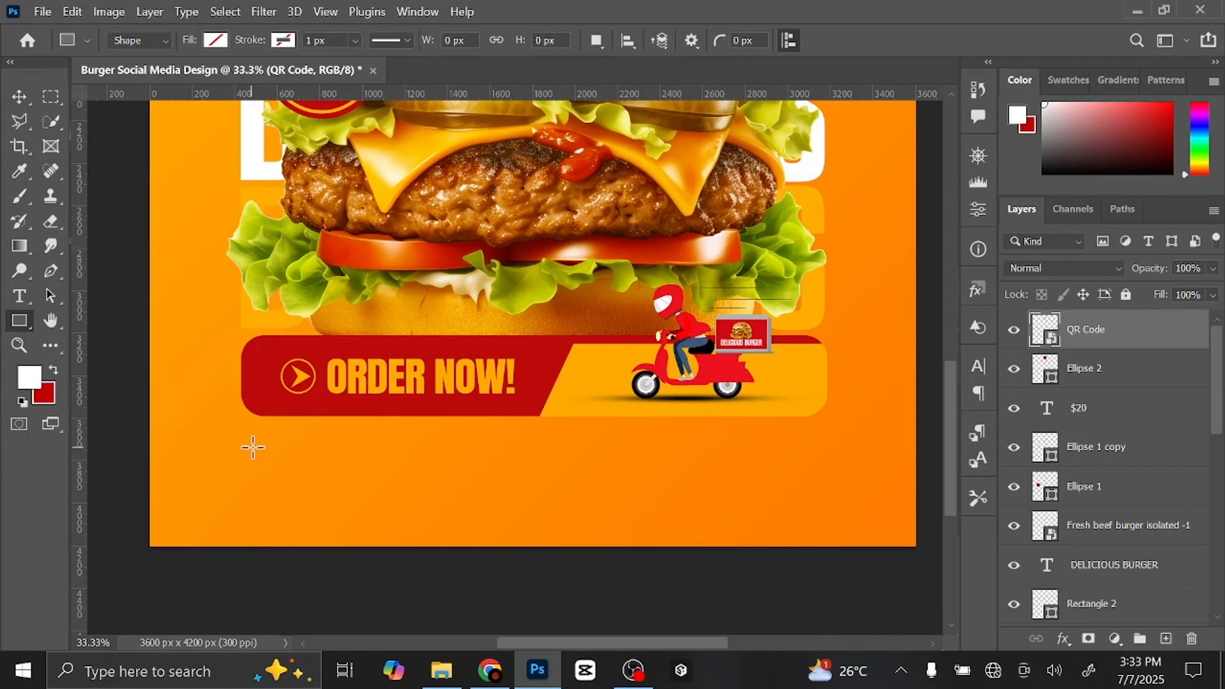
pyautogui.moveTo(247, 445); pyautogui.dragTo(427, 471)
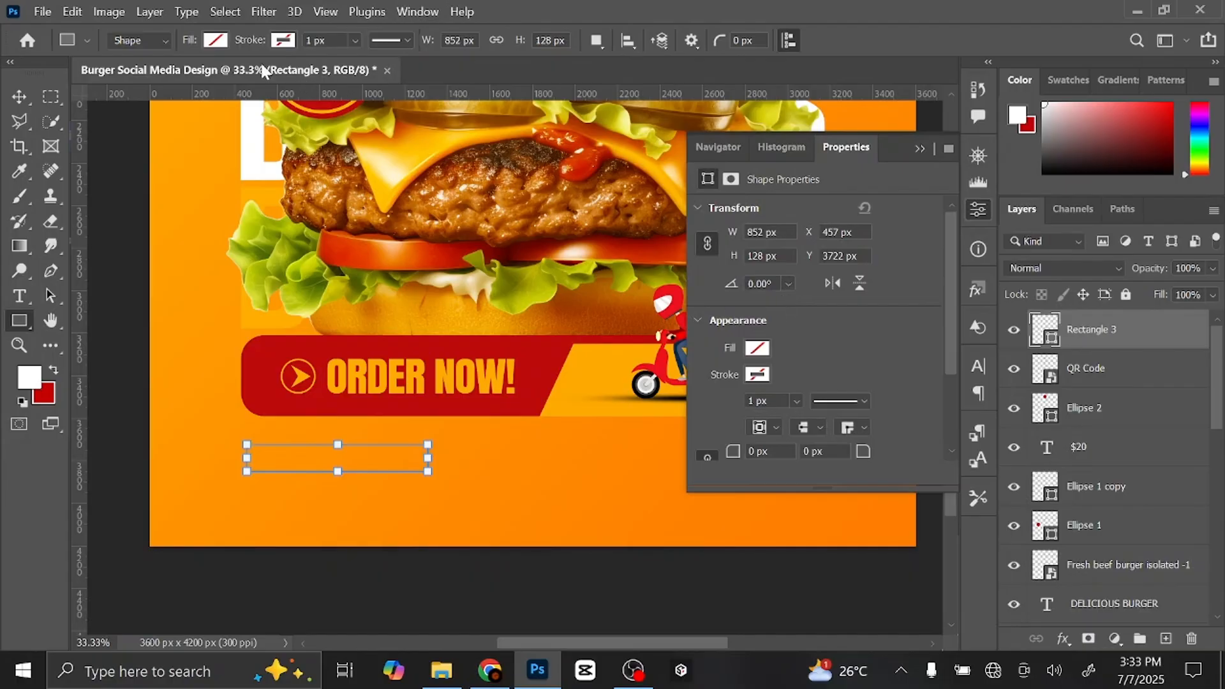
pyautogui.click(215, 40)
pyautogui.click(102, 137)
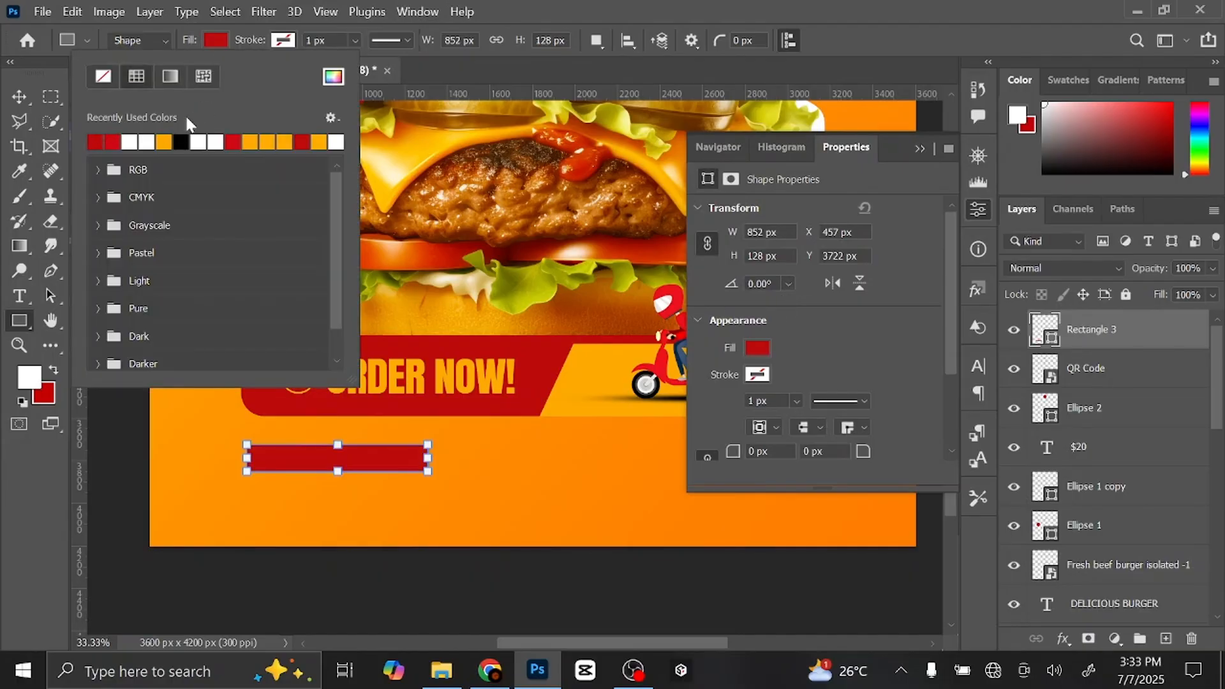
pyautogui.click(216, 45)
pyautogui.click(919, 150)
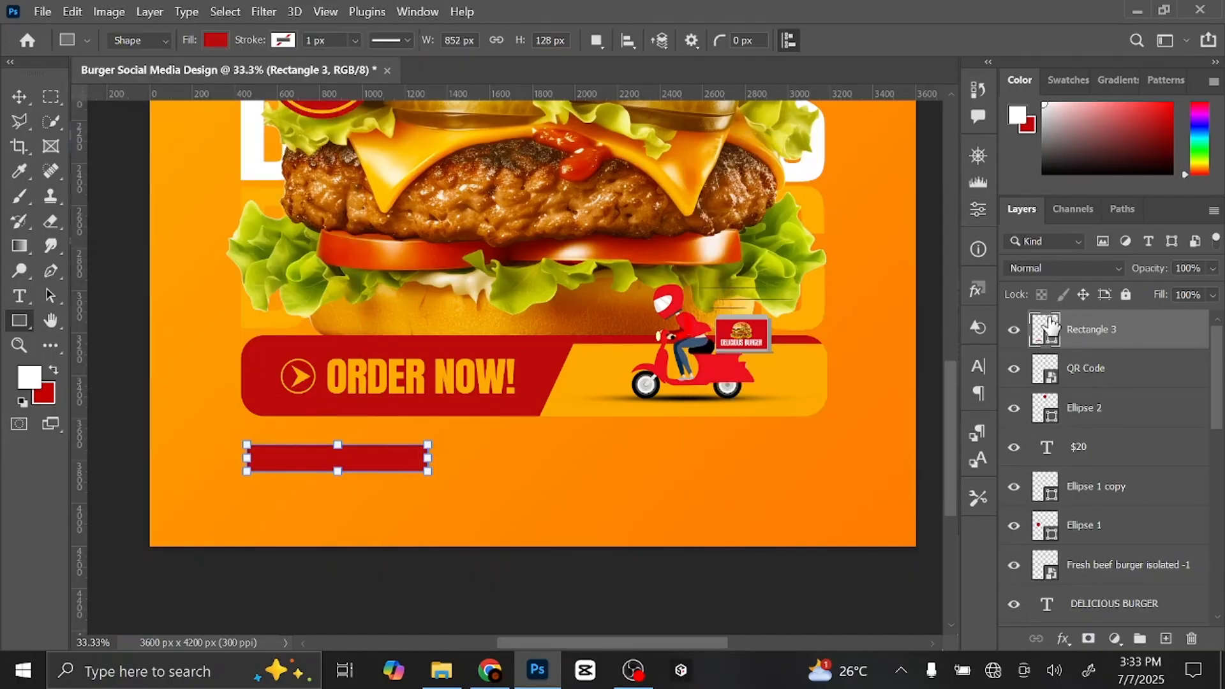
pyautogui.doubleClick(1042, 329)
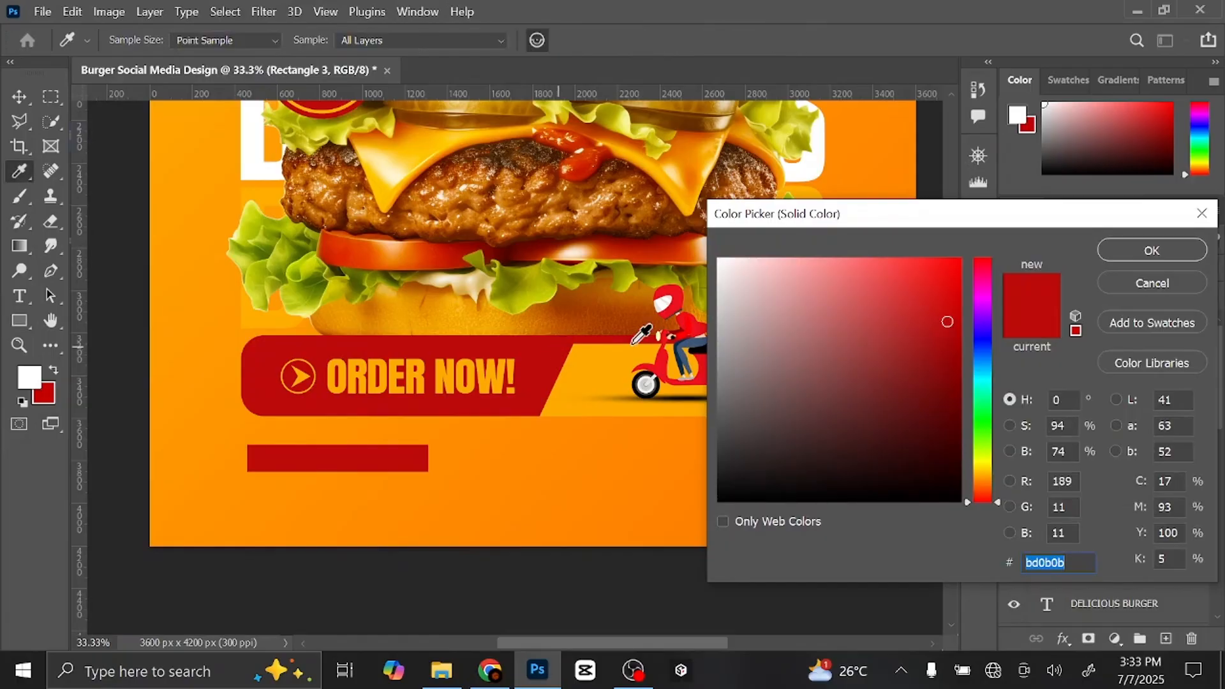
pyautogui.click(1153, 251)
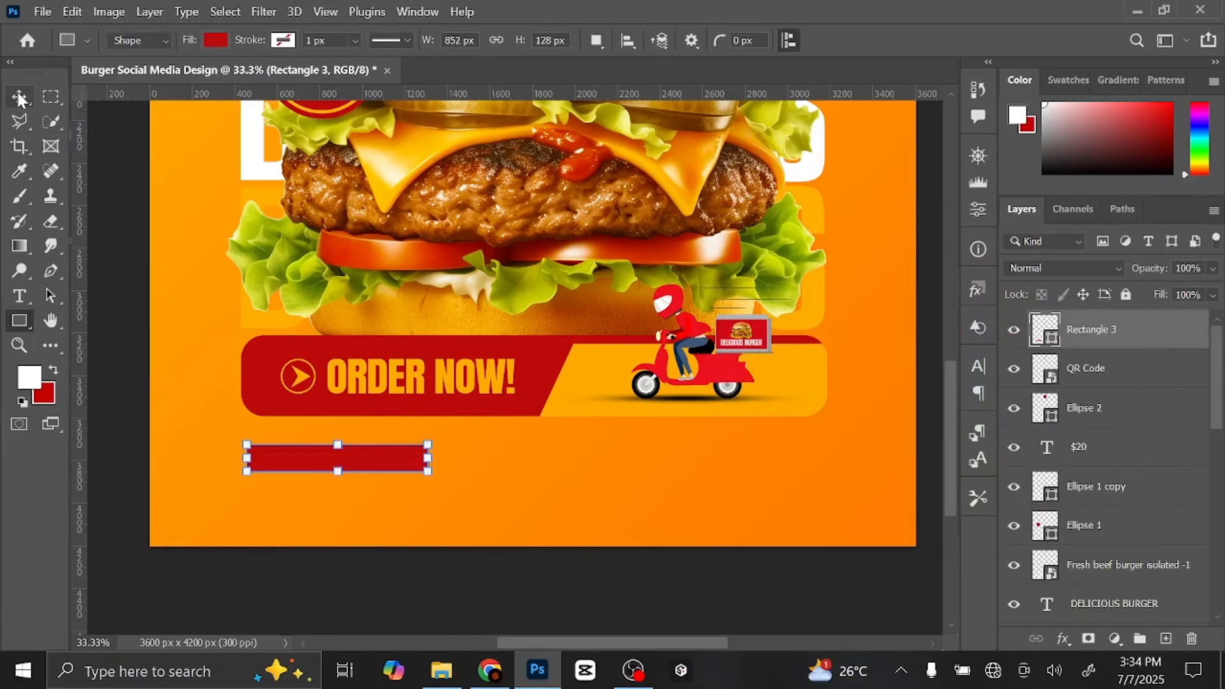
# - Round the bar's corners into a pill, enlarge it slightly, and add an empty layer above it
pyautogui.press('v')
pyautogui.hotkey('ctrl', '+')
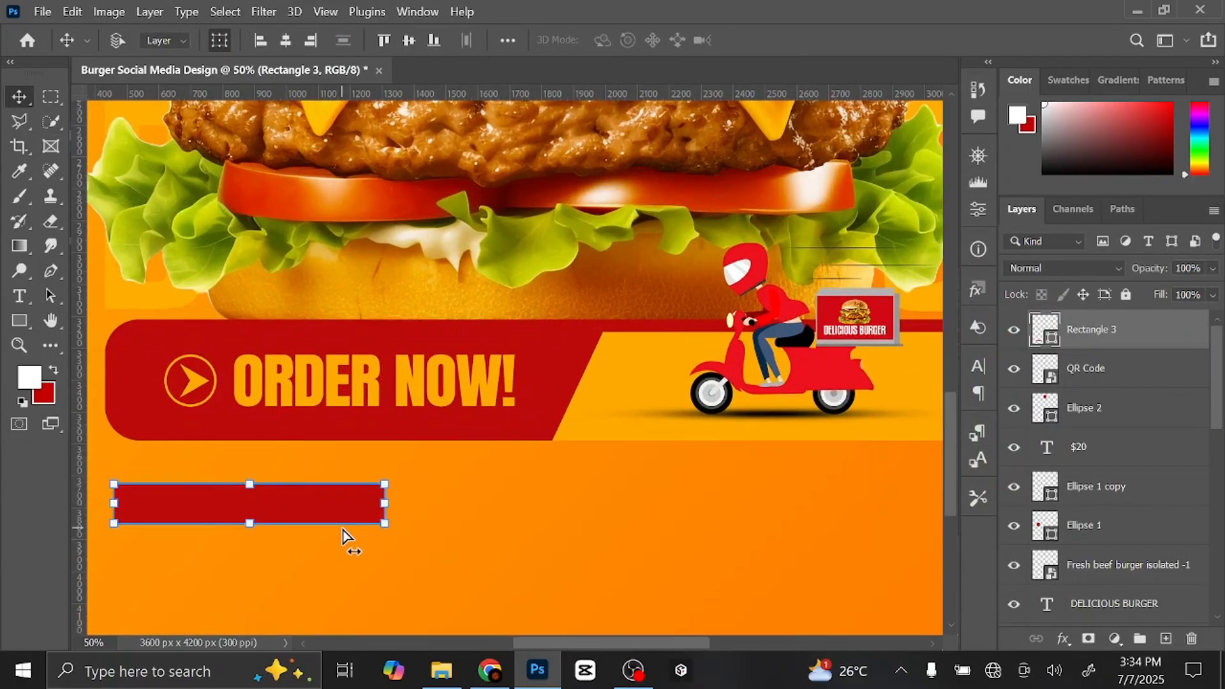
pyautogui.moveTo(497, 450); pyautogui.dragTo(559, 424)
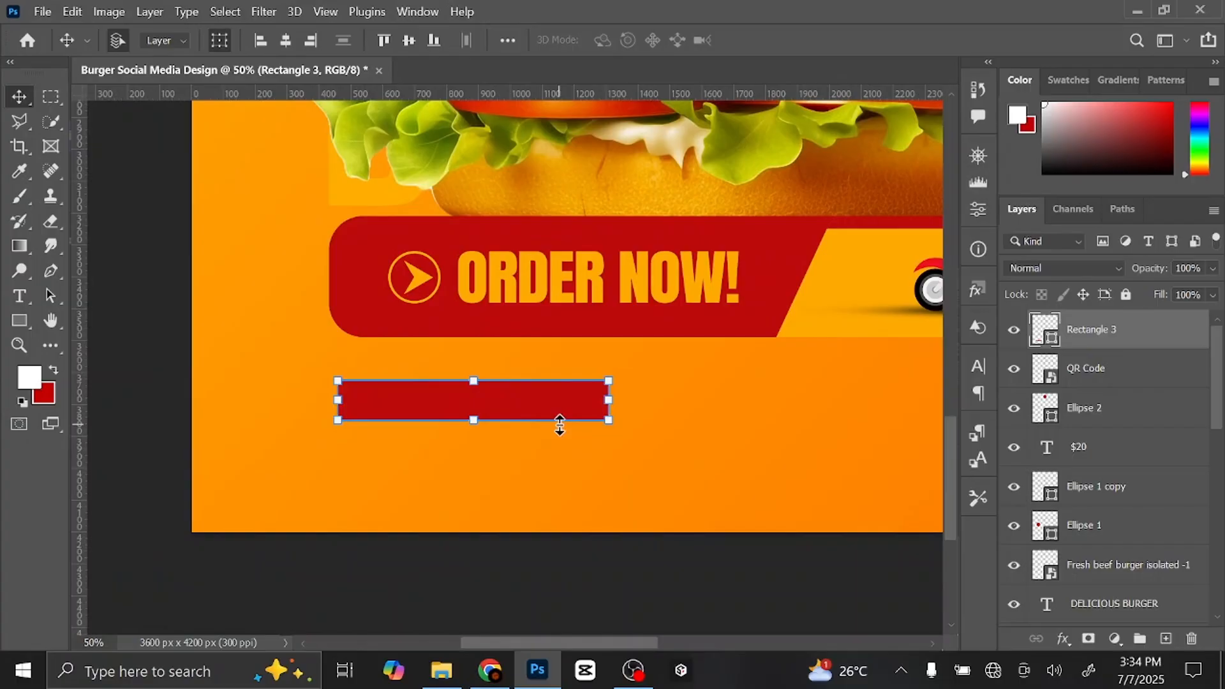
pyautogui.hotkey('ctrl', '+')
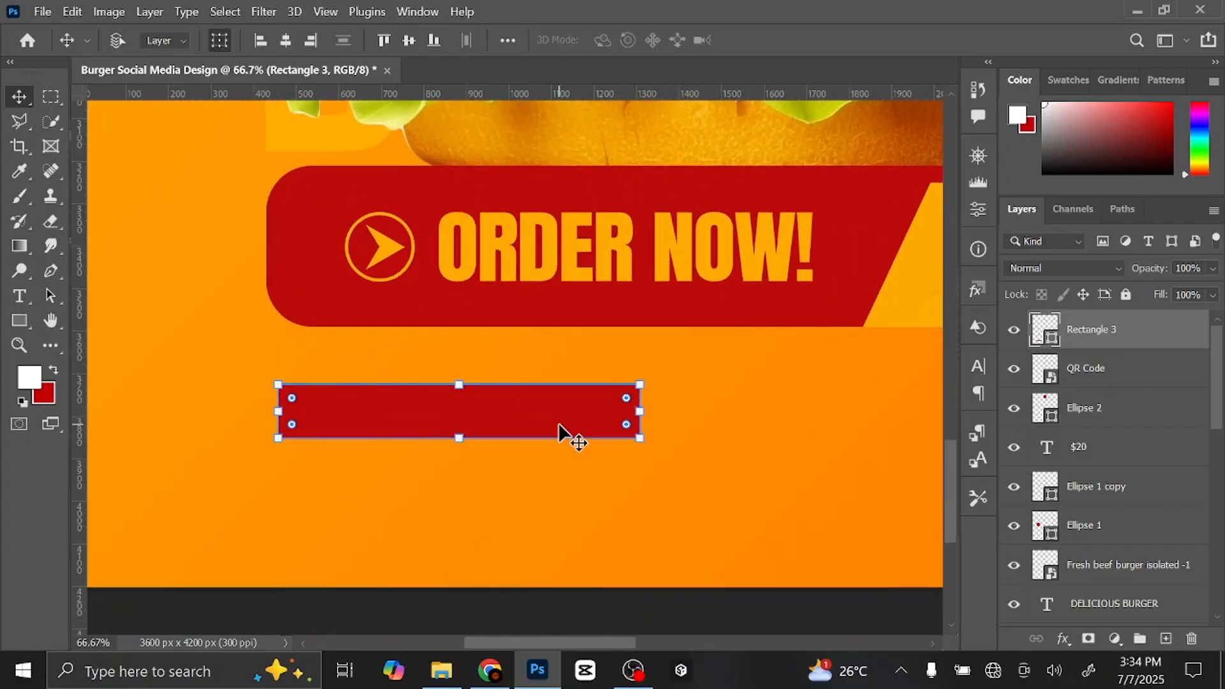
pyautogui.moveTo(627, 406); pyautogui.dragTo(482, 422)
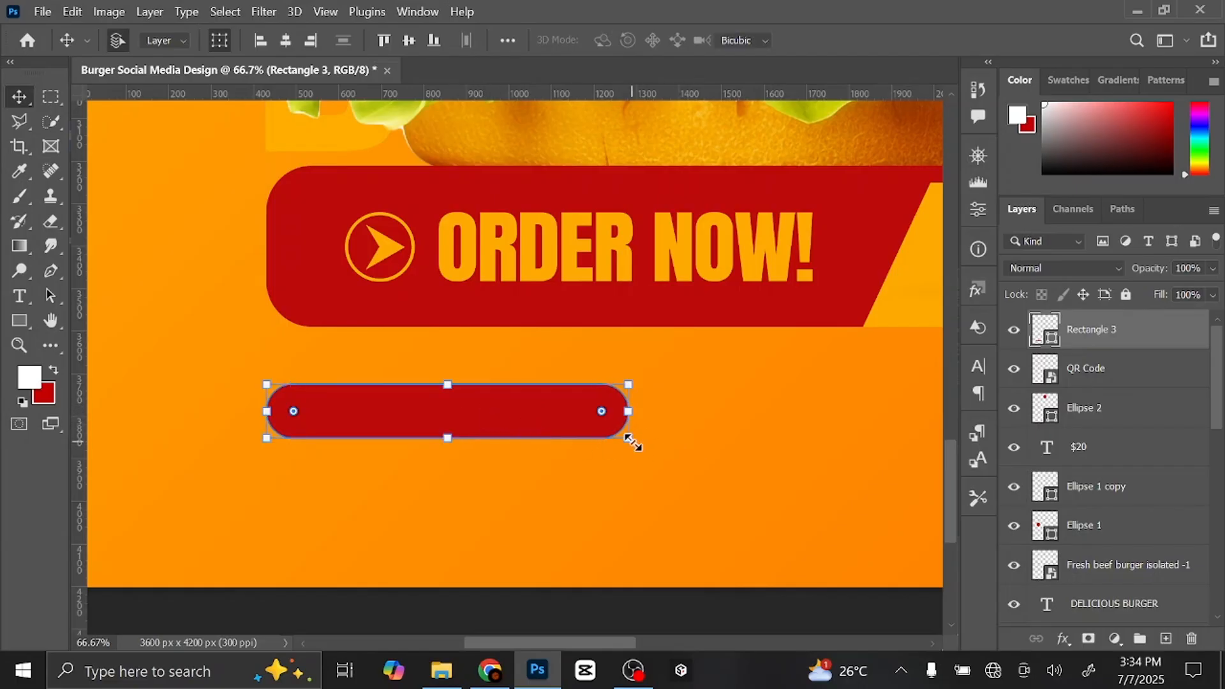
pyautogui.moveTo(629, 438); pyautogui.dragTo(657, 447)
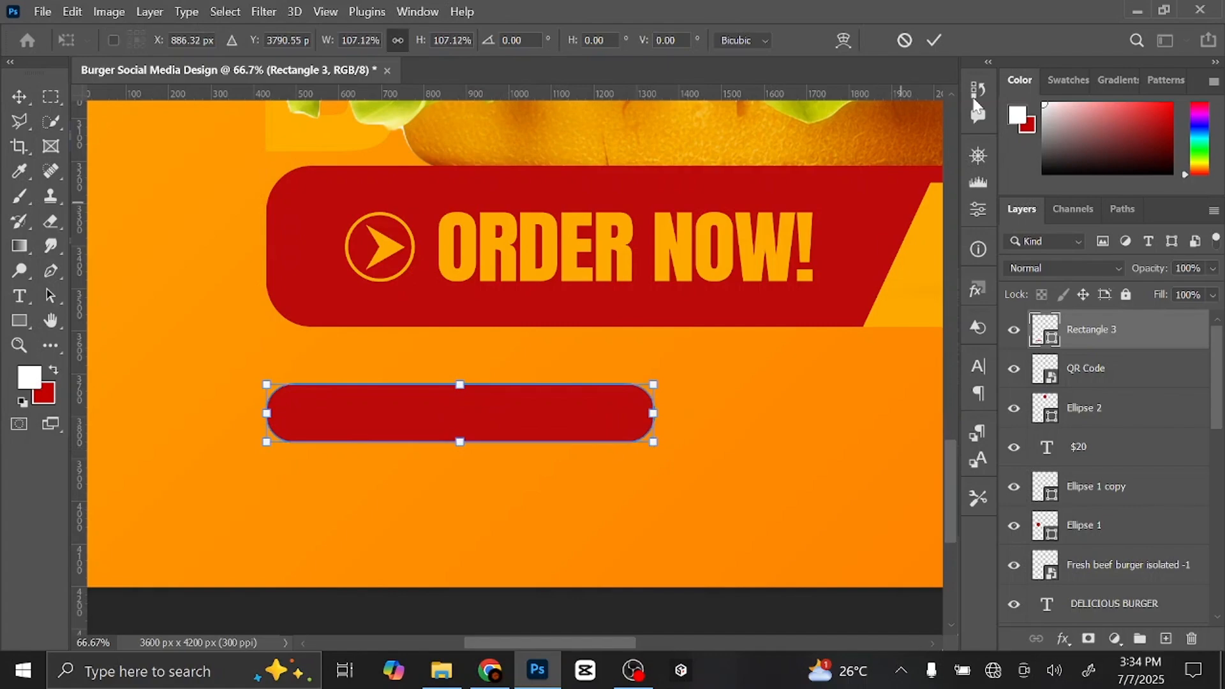
pyautogui.click(934, 39)
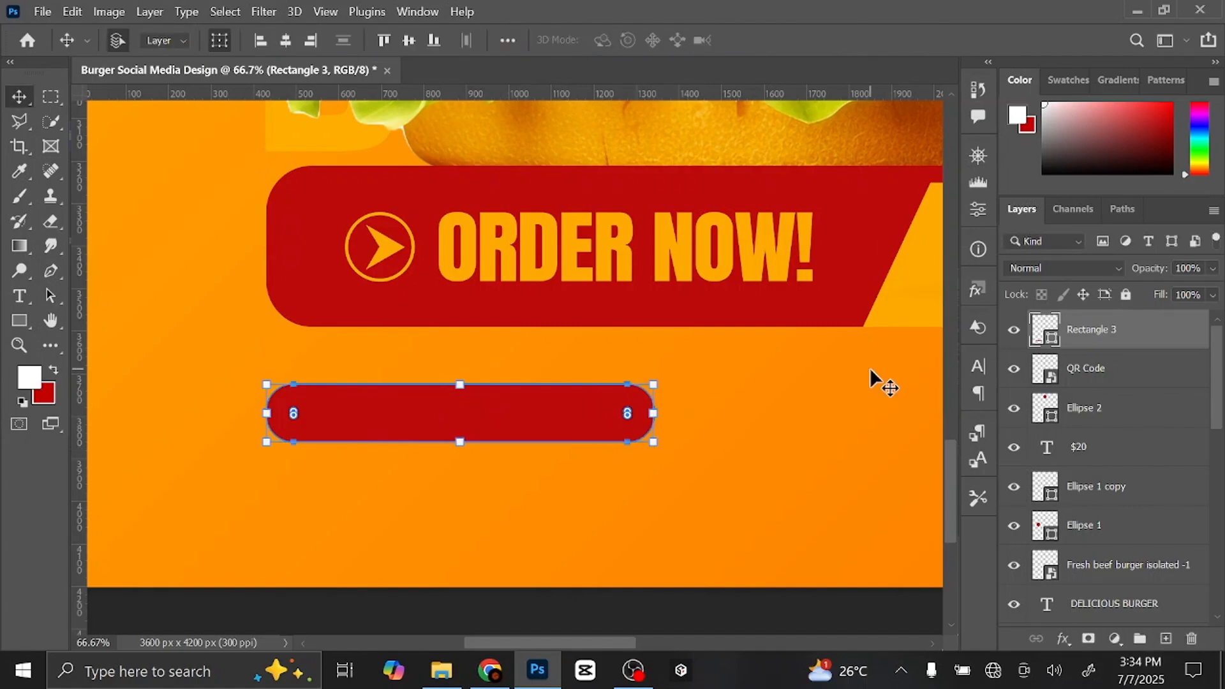
pyautogui.click(1166, 639)
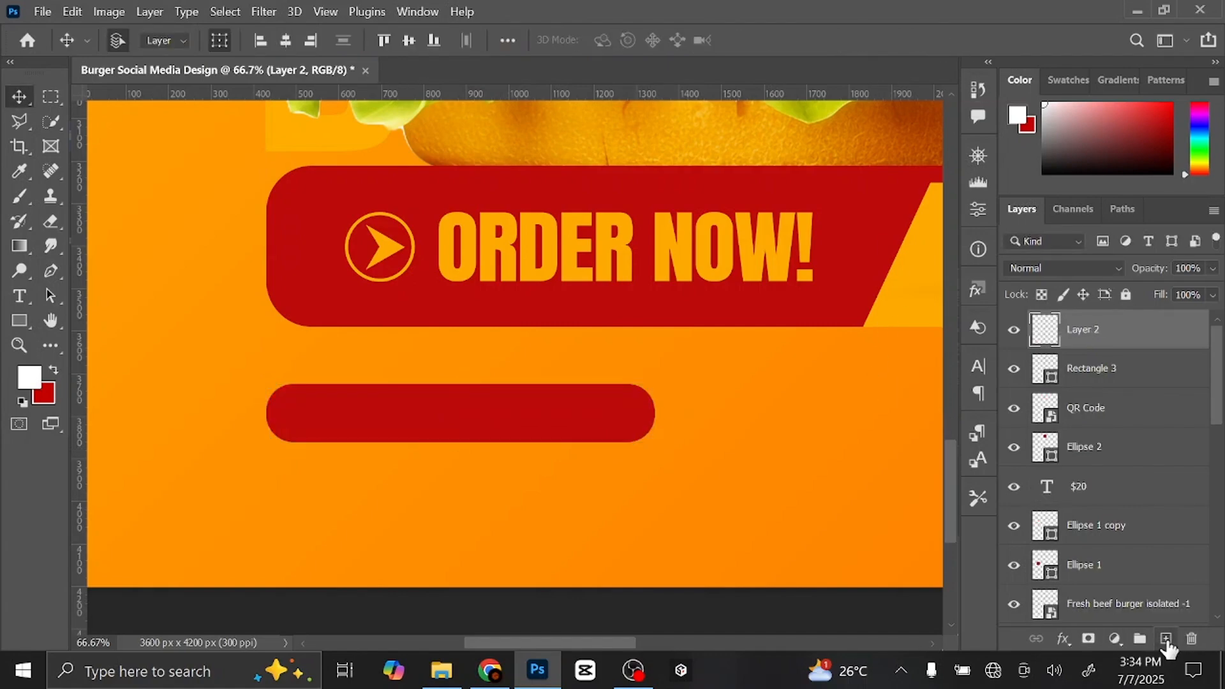
pyautogui.press('t')
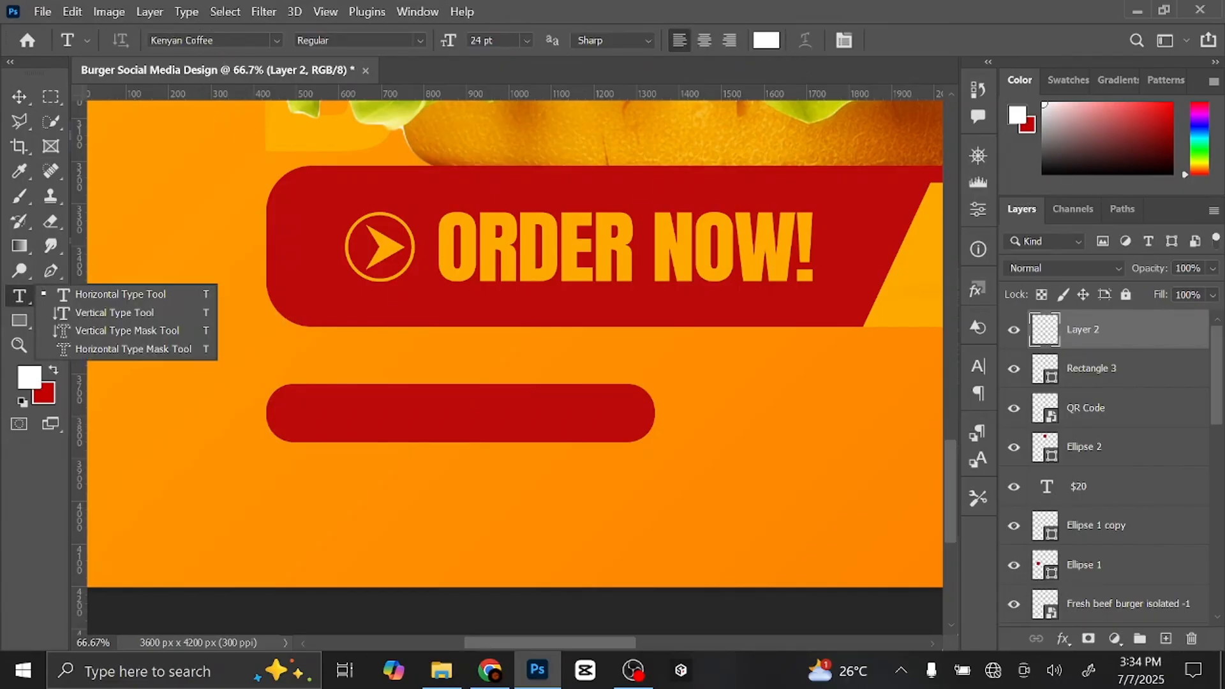
# - Type the phone number in white Montserrat SemiBold inside the empty red pill
pyautogui.click(192, 40)
pyautogui.write('monts')
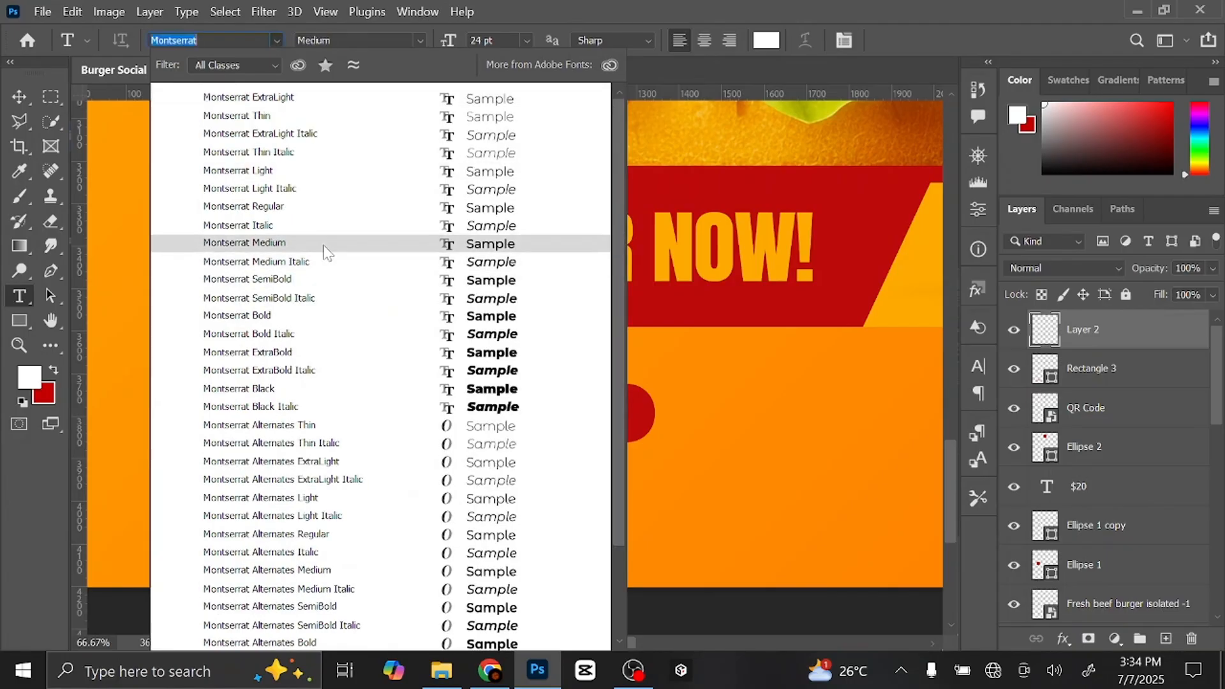
pyautogui.click(328, 281)
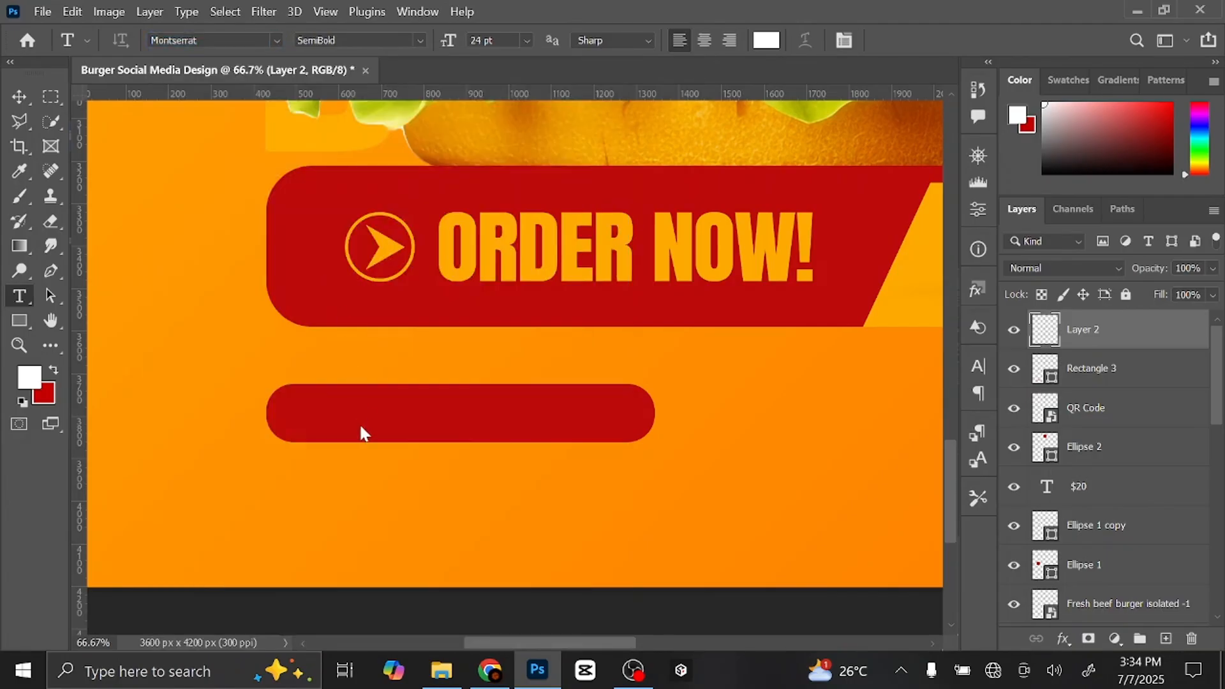
pyautogui.click(310, 410)
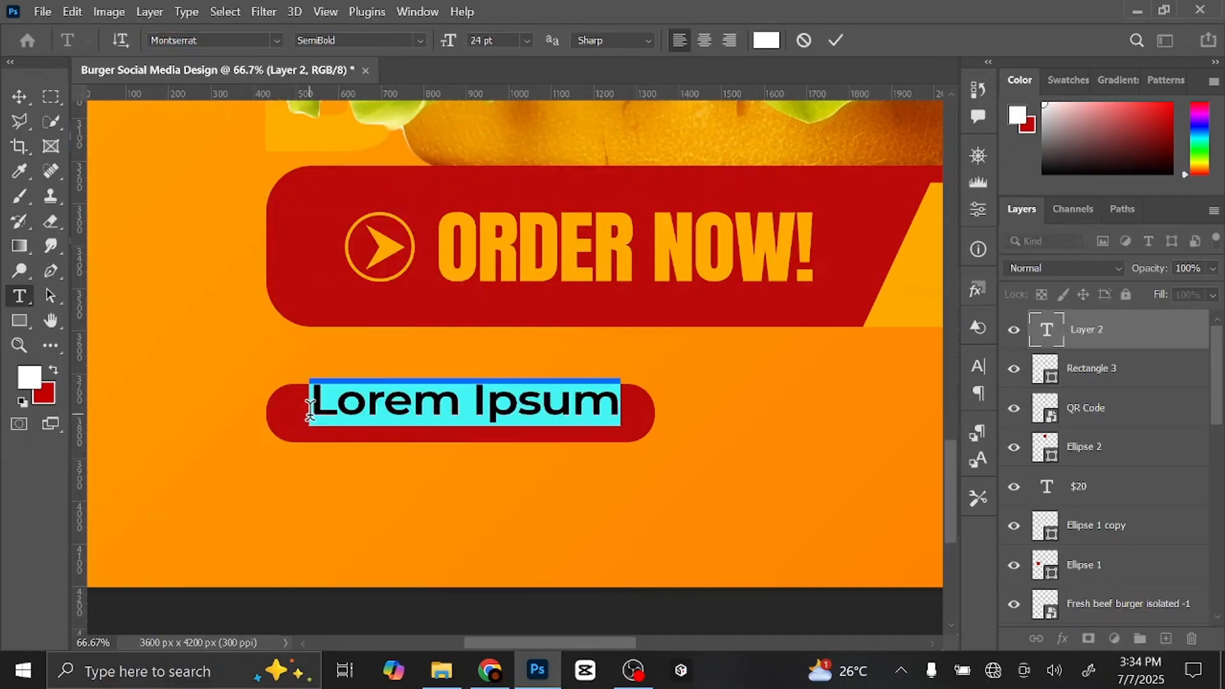
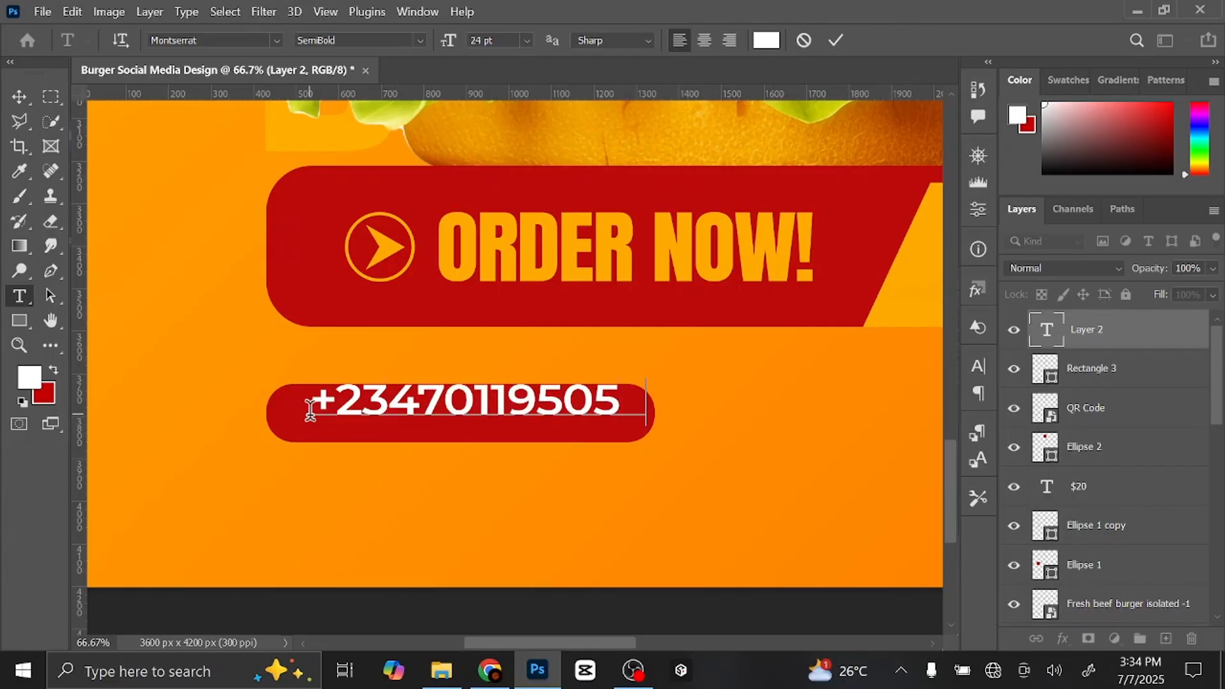
pyautogui.click(19, 96)
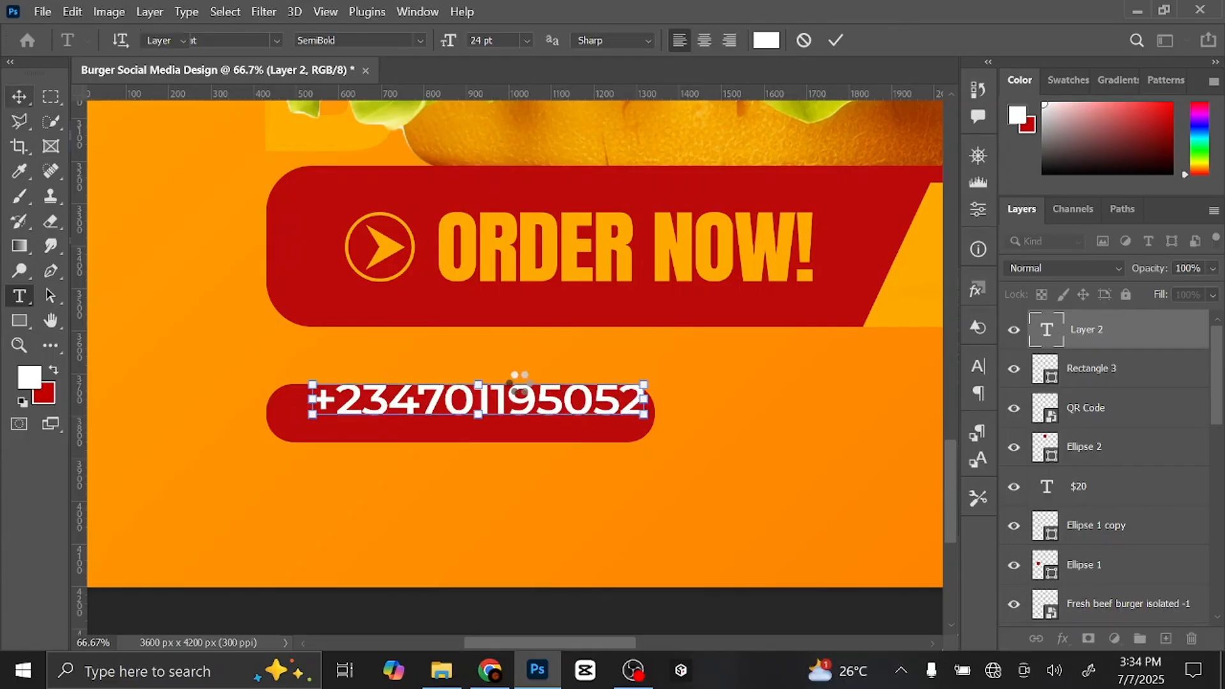
# - Move the phone number into place and scale it down slightly within the pill
pyautogui.moveTo(550, 406); pyautogui.dragTo(543, 418)
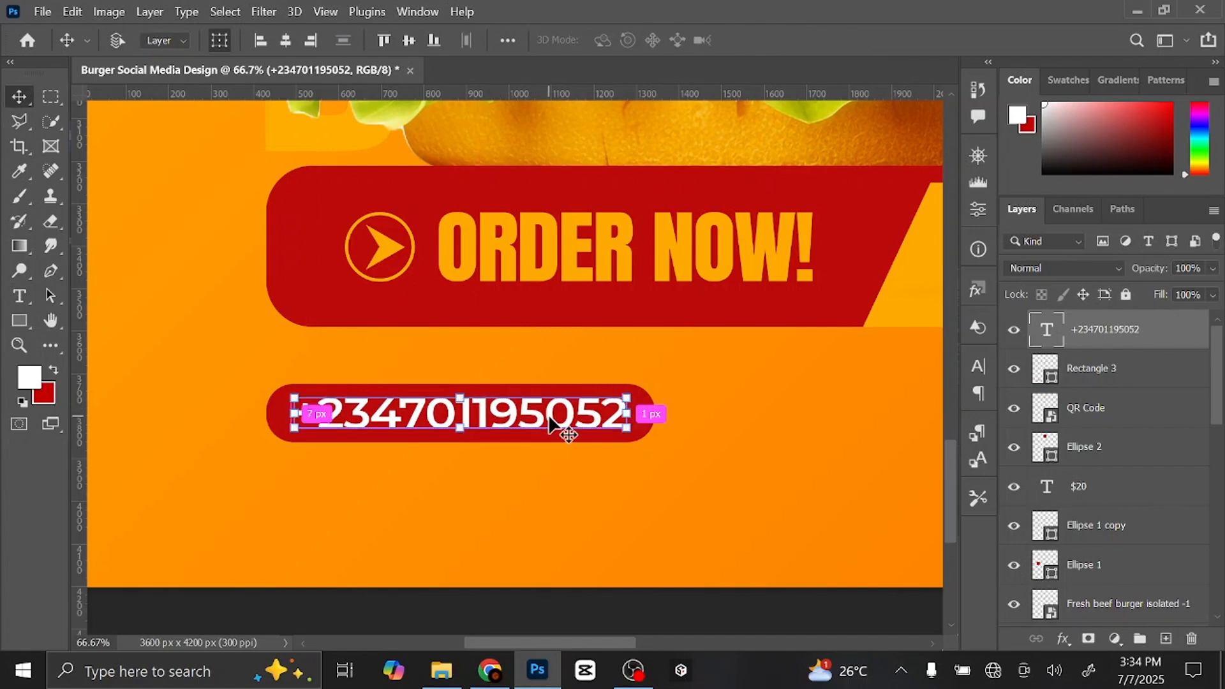
pyautogui.hotkey('ctrl', 't')
pyautogui.moveTo(360, 402); pyautogui.dragTo(339, 416)
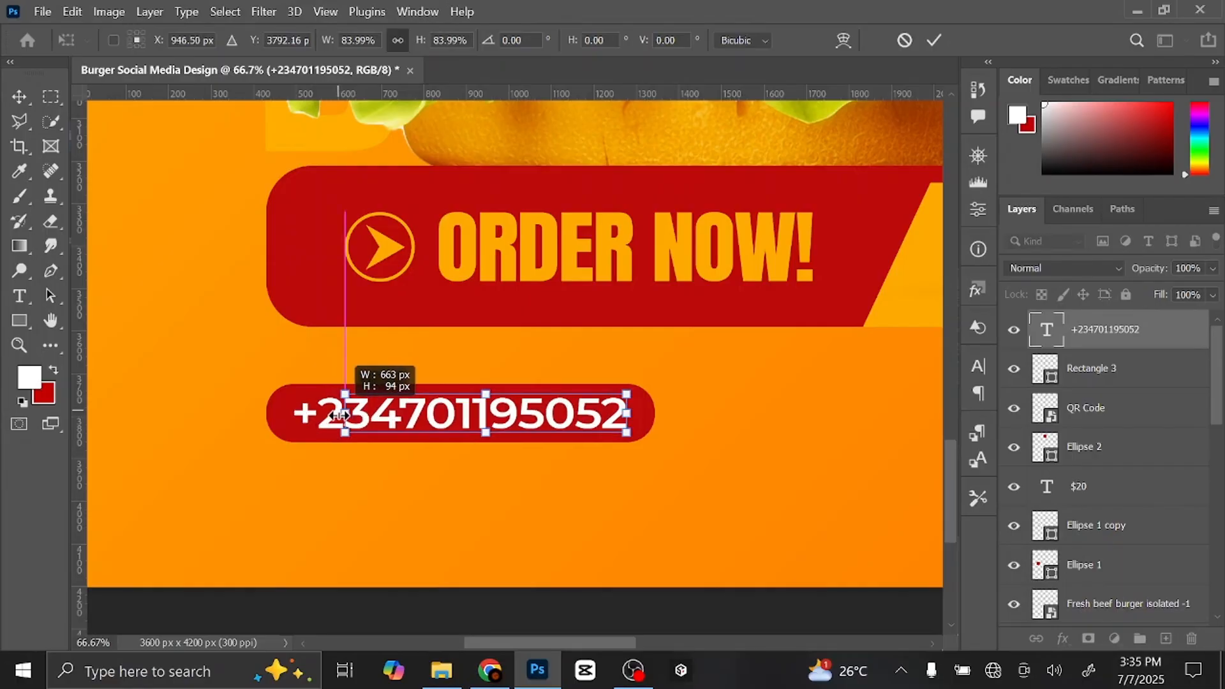
pyautogui.click(934, 40)
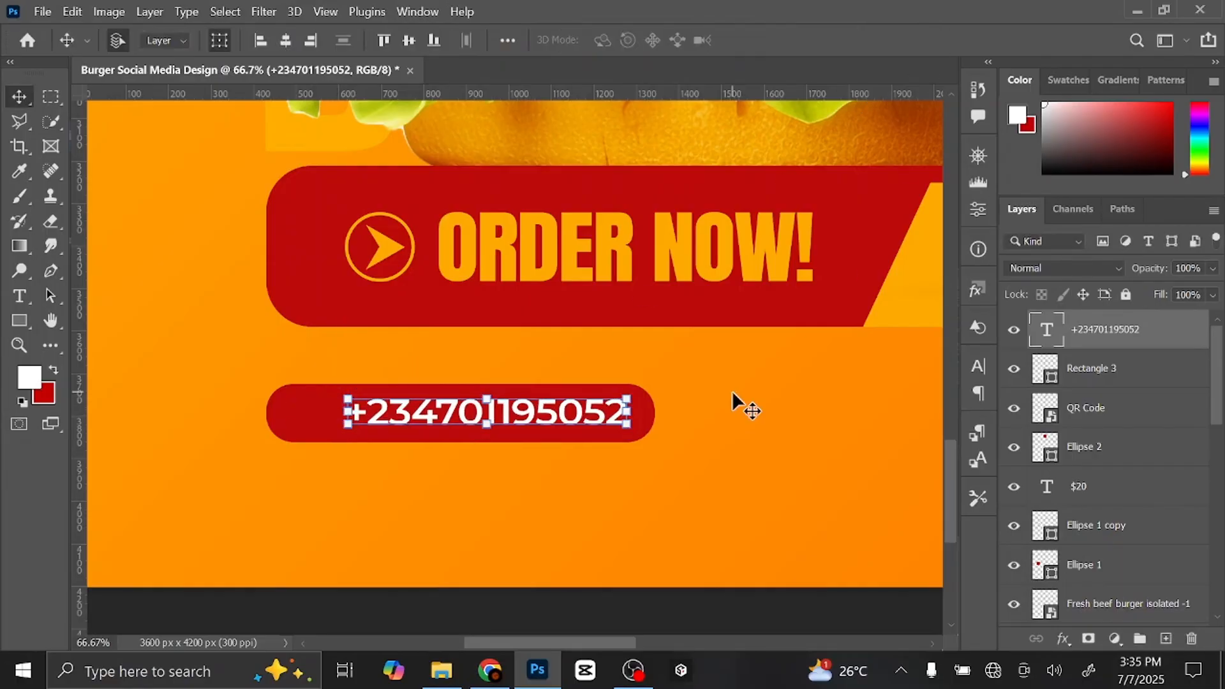
# - Select the red pill layer, Rectangle 3, and zoom in on the phone bar to check alignment
pyautogui.hotkey('ctrl', '0')
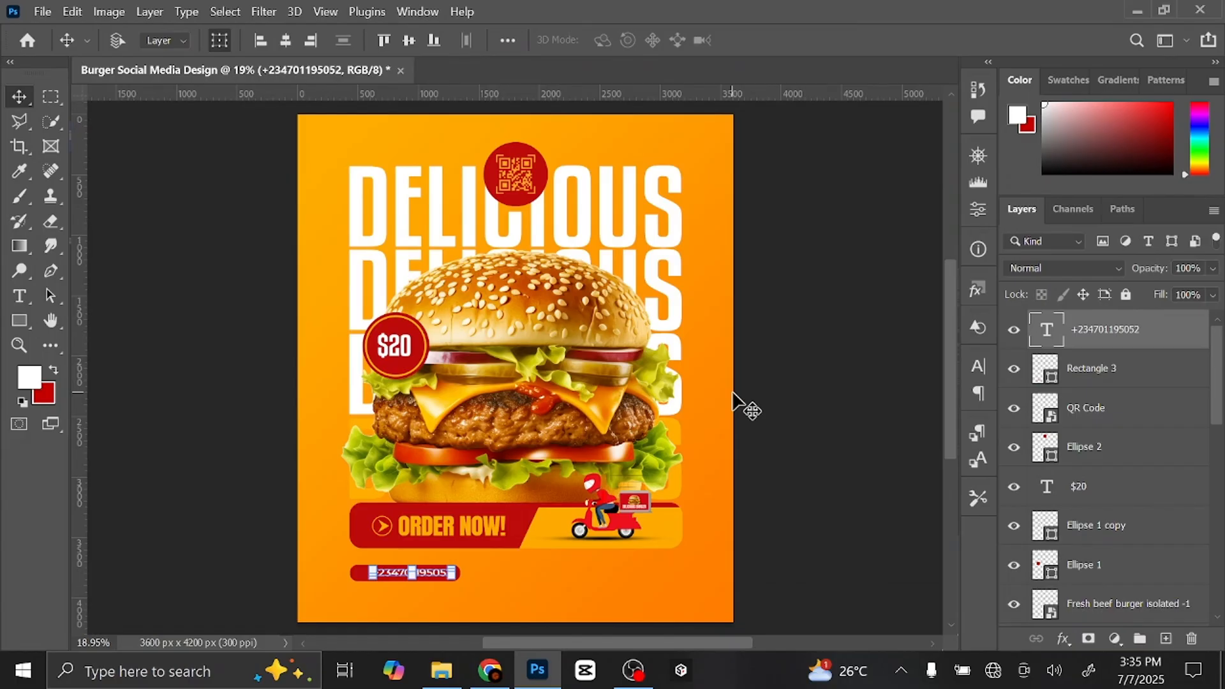
pyautogui.hotkey('ctrl', '+')
pyautogui.moveTo(733, 383); pyautogui.dragTo(717, 208)
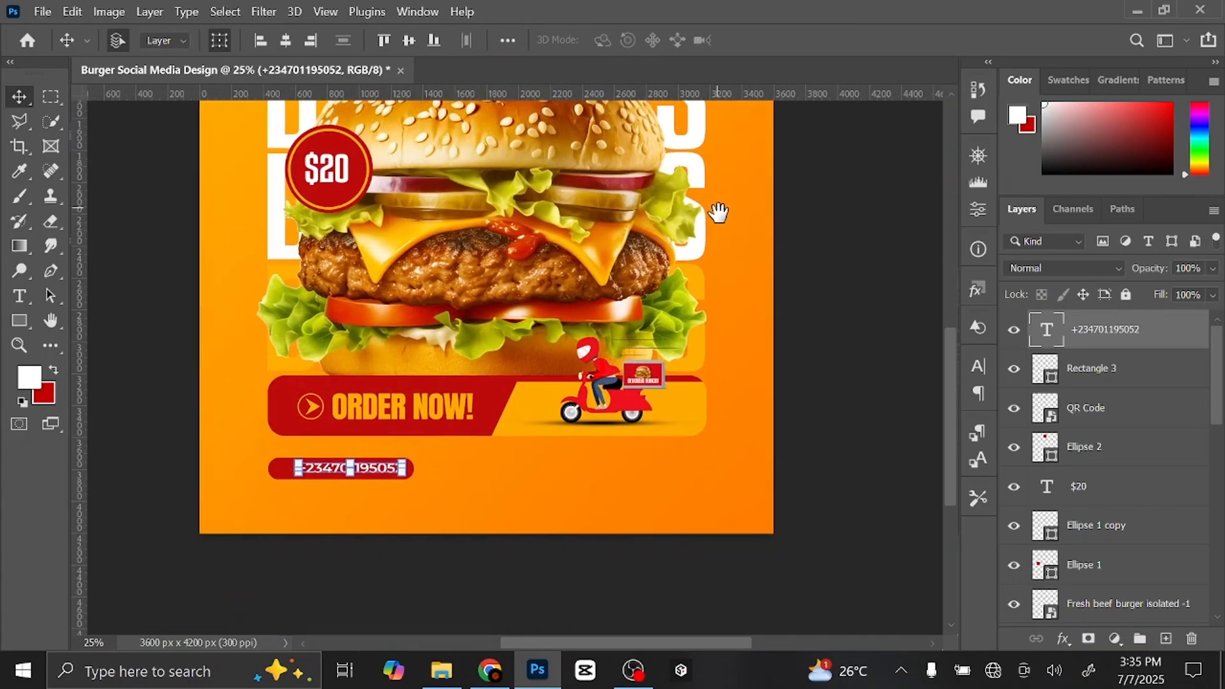
pyautogui.click(287, 470)
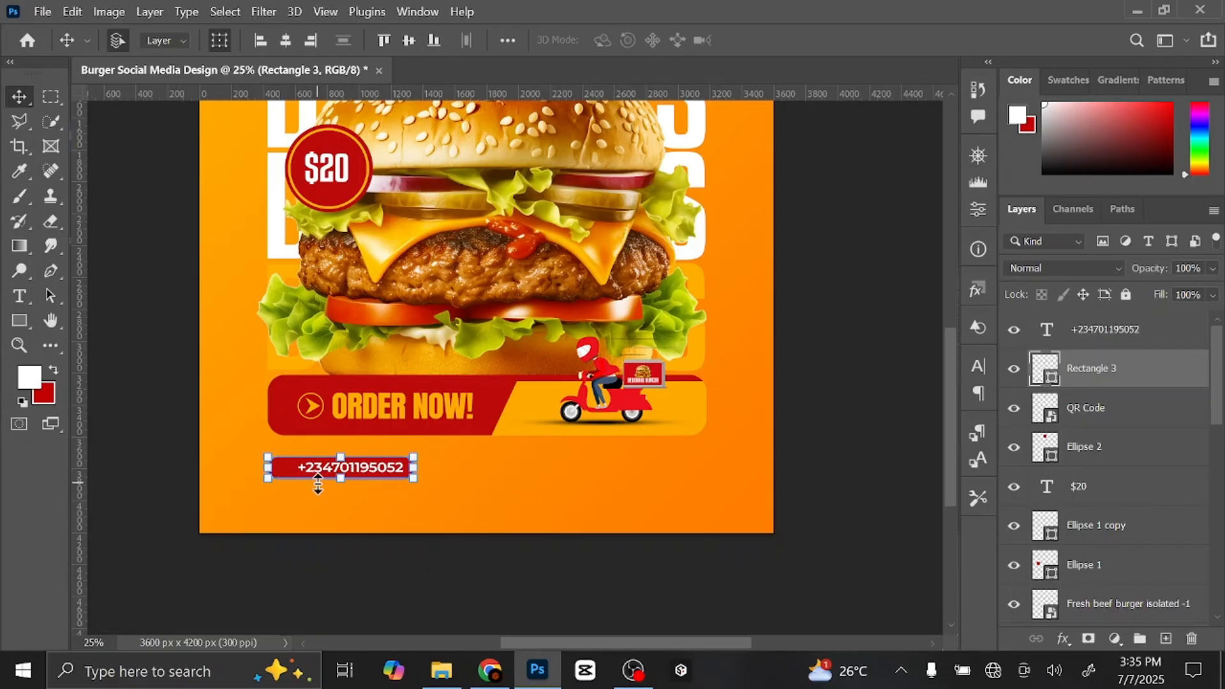
pyautogui.hotkey('ctrl', '+')
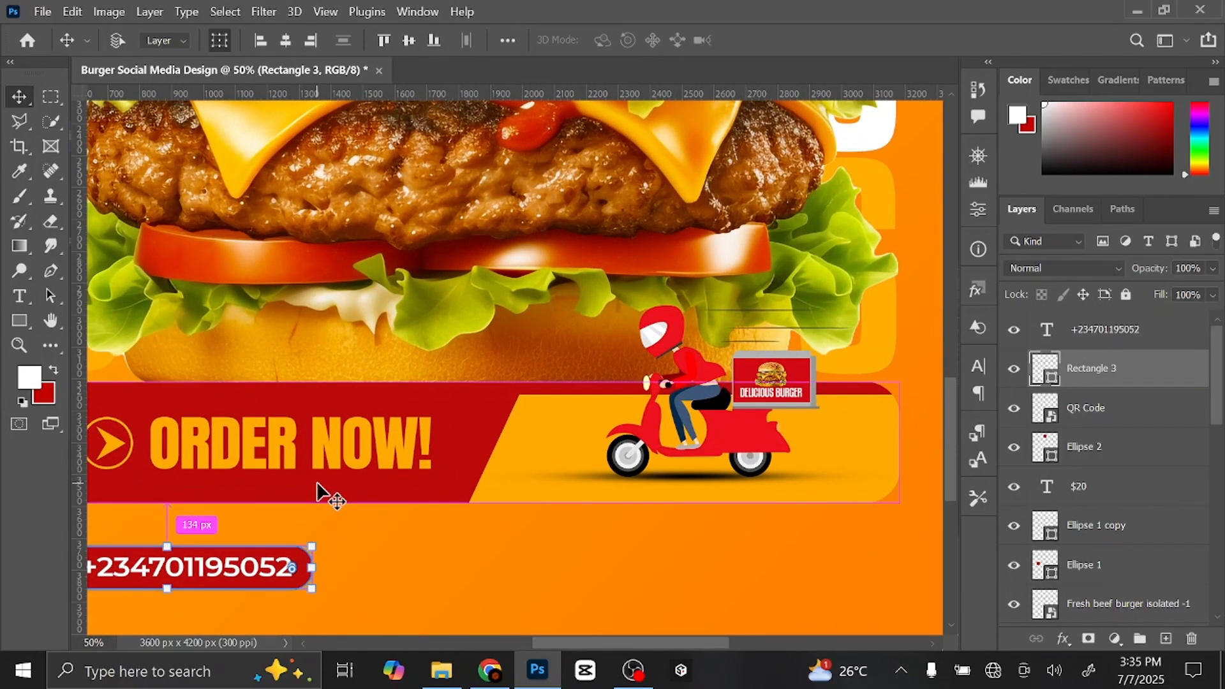
pyautogui.hotkey('ctrl', '+')
pyautogui.moveTo(315, 485); pyautogui.dragTo(361, 418)
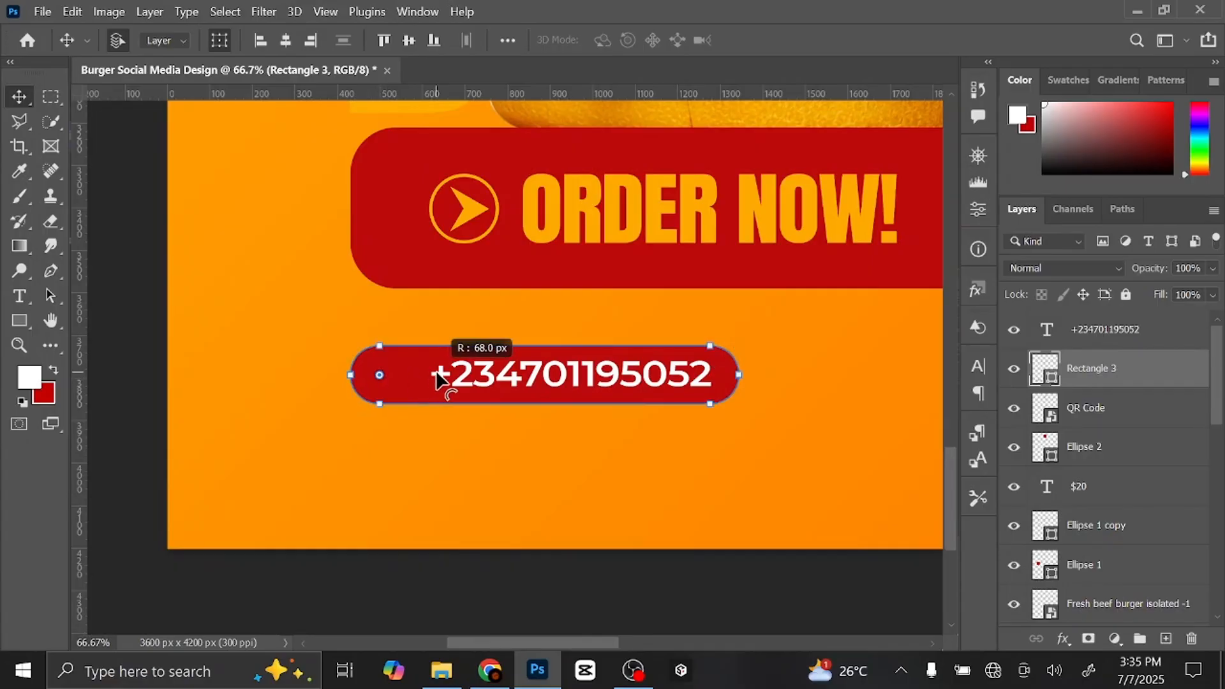
pyautogui.moveTo(596, 437); pyautogui.dragTo(440, 450)
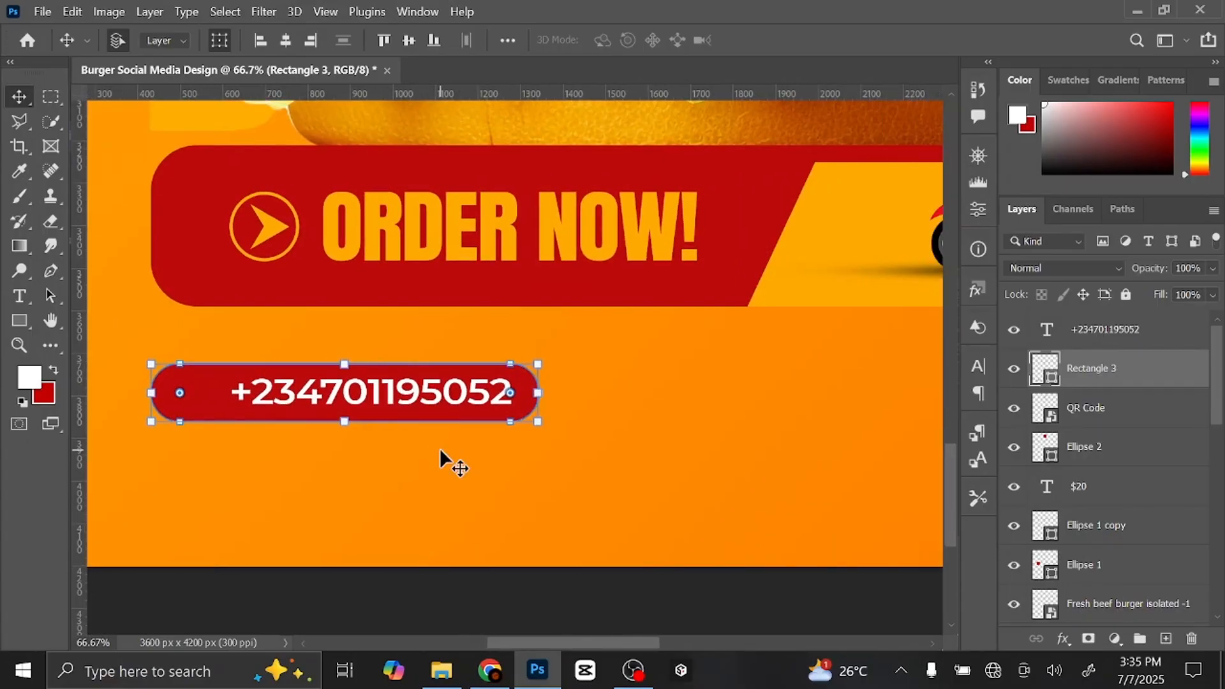
# - Duplicate the red pill, move the copy right and stretch it much wider
pyautogui.hotkey('ctrl', 'j')
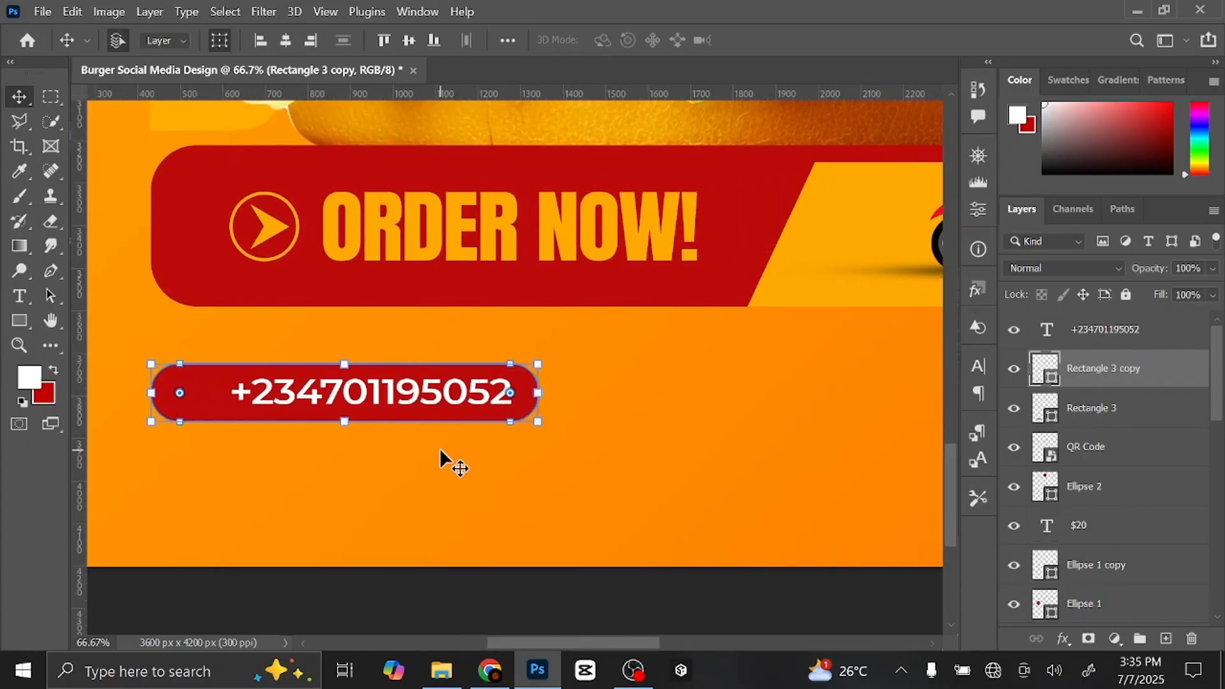
pyautogui.moveTo(454, 409); pyautogui.dragTo(440, 445)
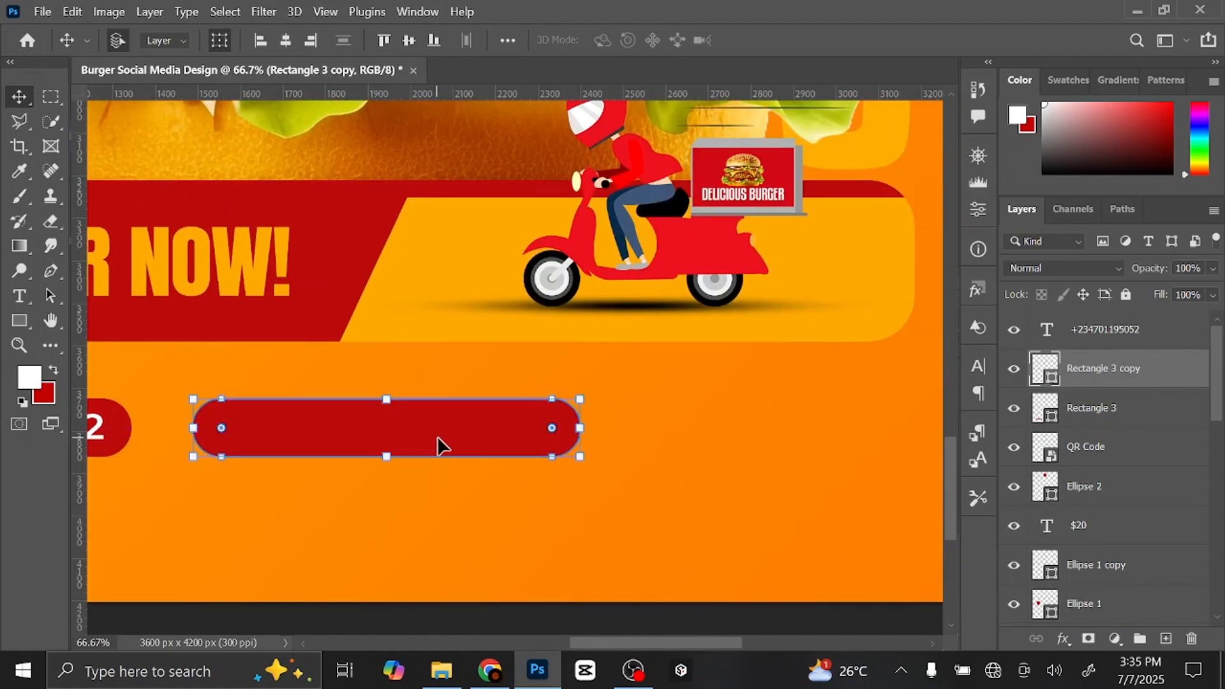
pyautogui.moveTo(580, 430); pyautogui.dragTo(914, 422)
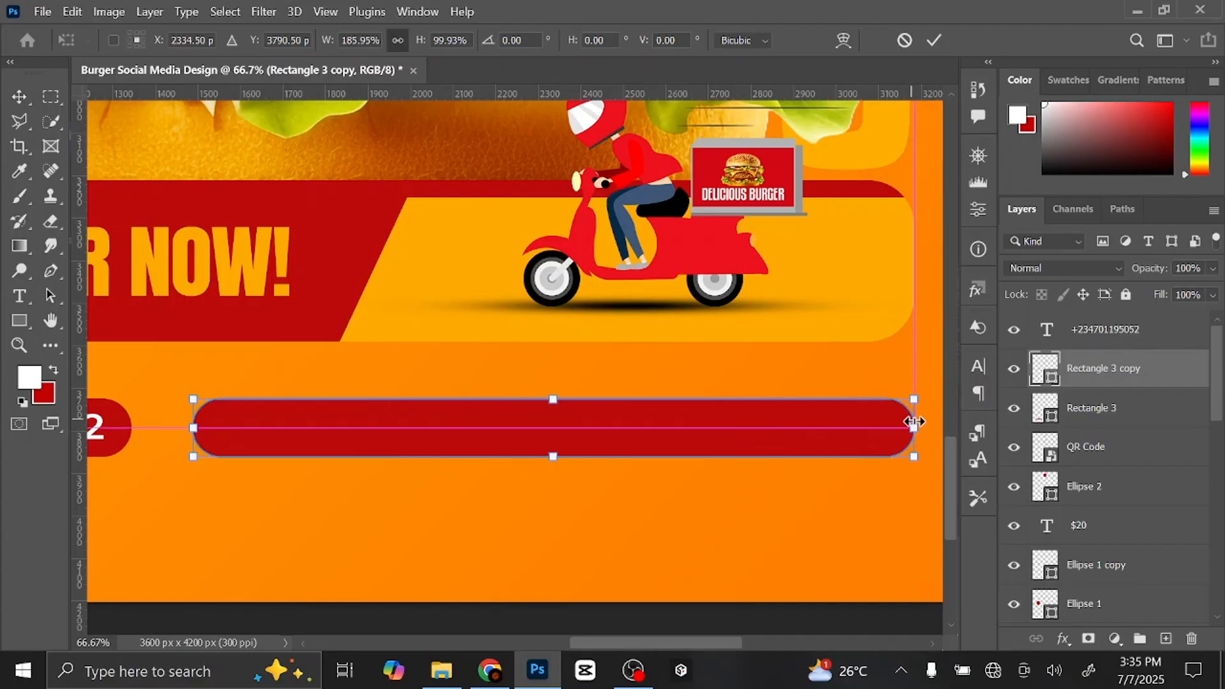
pyautogui.click(935, 40)
# - Give the pill copy no fill and a red stroke of about 10 px
pyautogui.moveTo(19, 322); pyautogui.dragTo(105, 319)
pyautogui.click(216, 41)
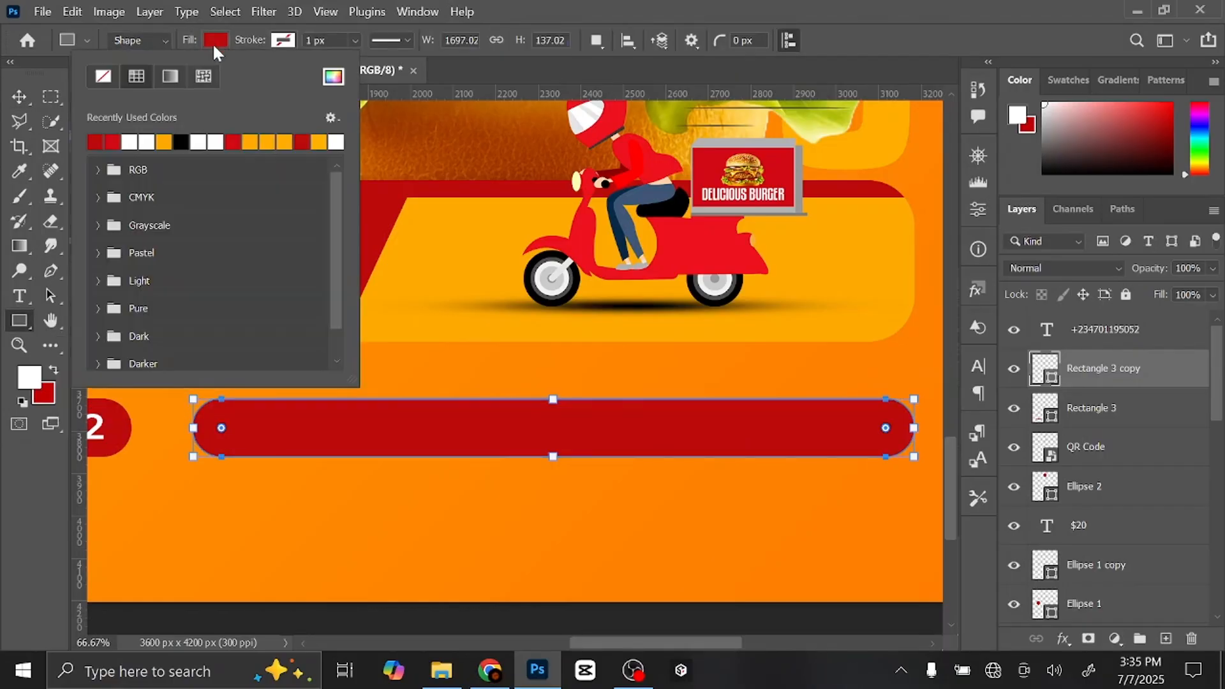
pyautogui.click(103, 77)
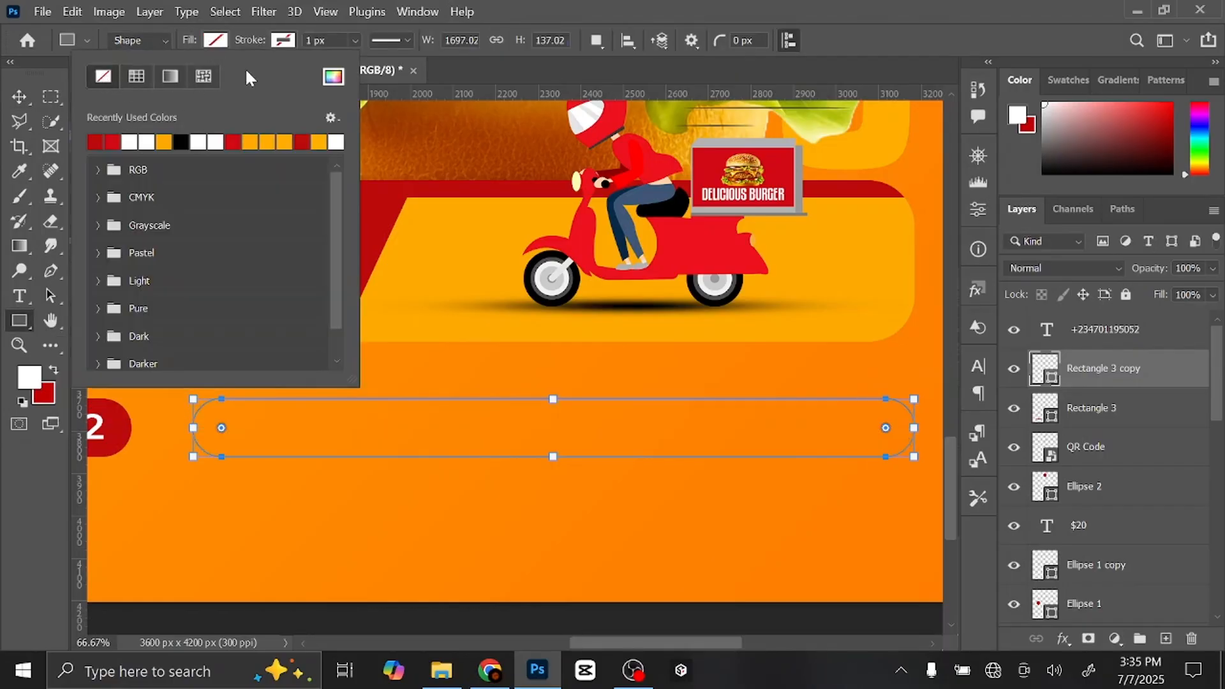
pyautogui.click(283, 41)
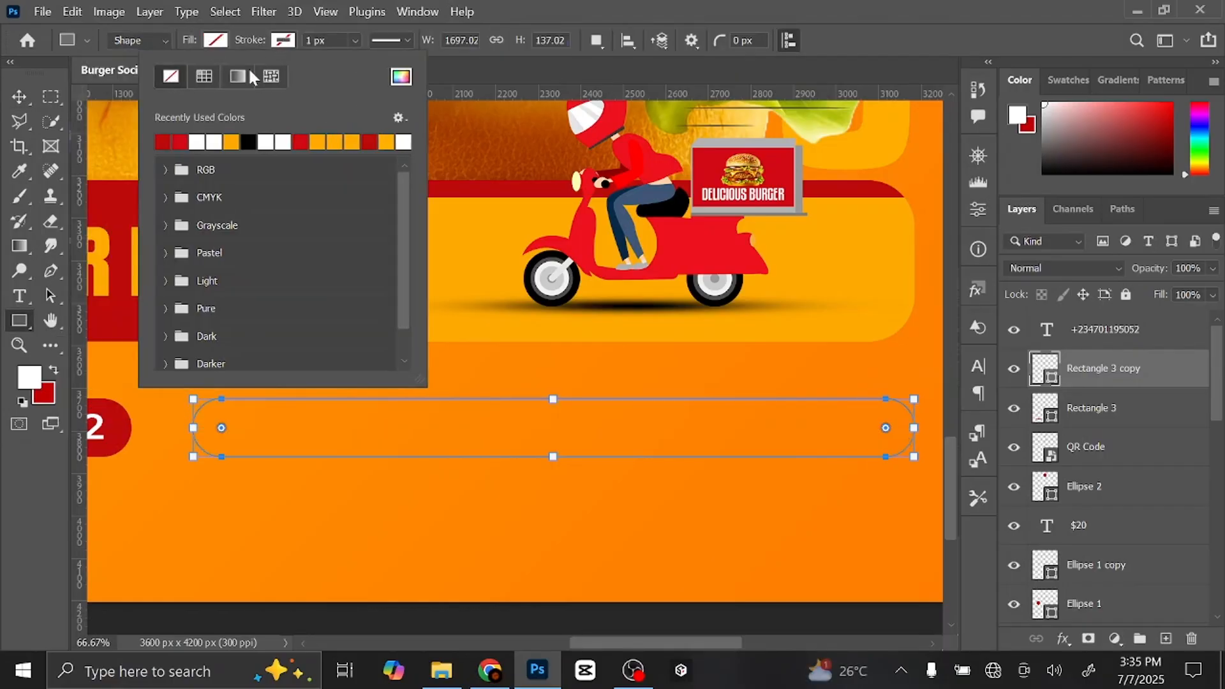
pyautogui.click(174, 141)
pyautogui.click(354, 39)
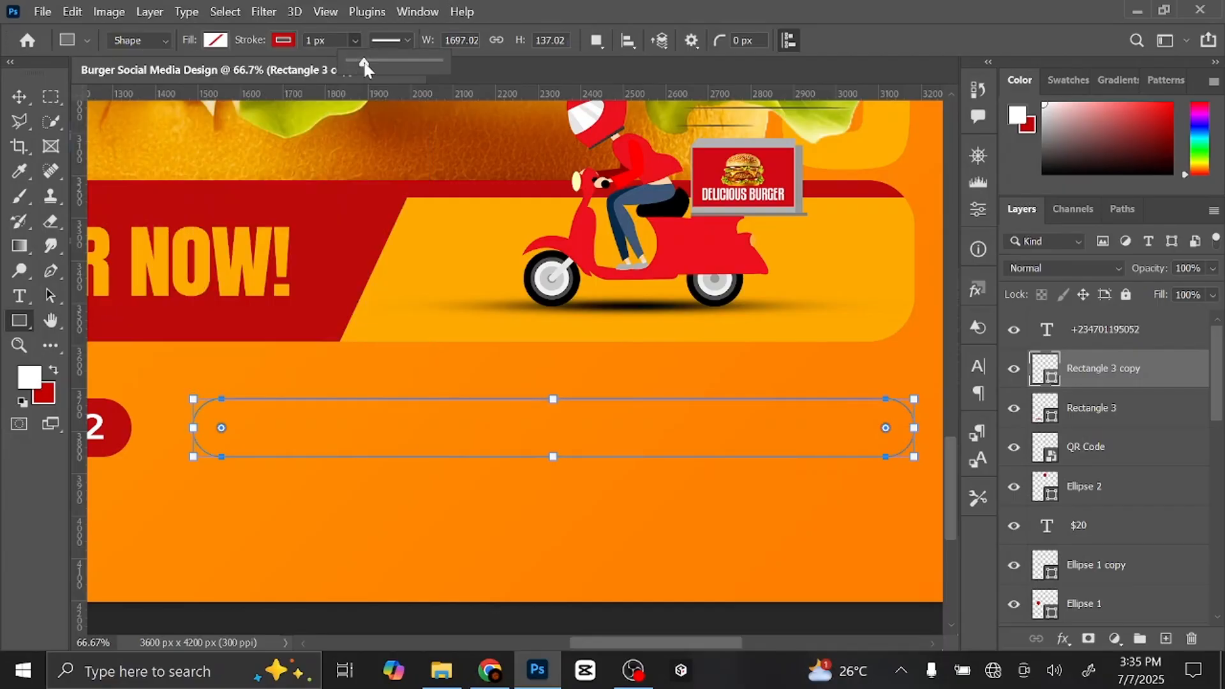
pyautogui.moveTo(363, 64); pyautogui.dragTo(367, 67)
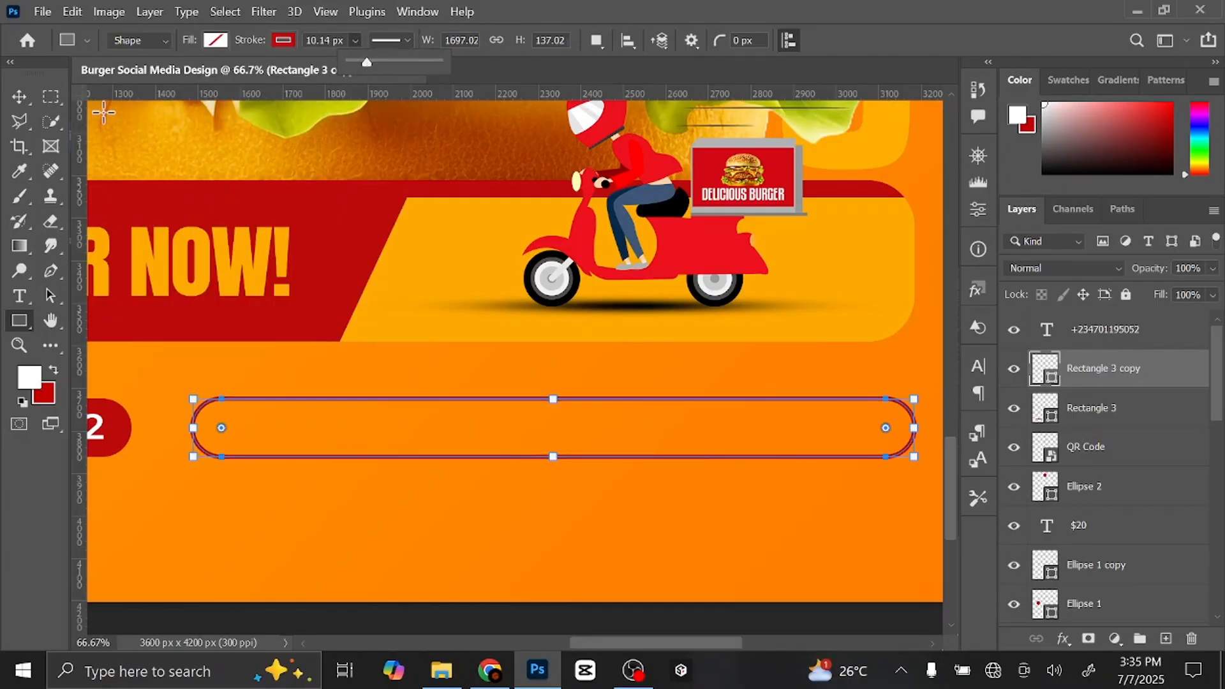
pyautogui.click(19, 96)
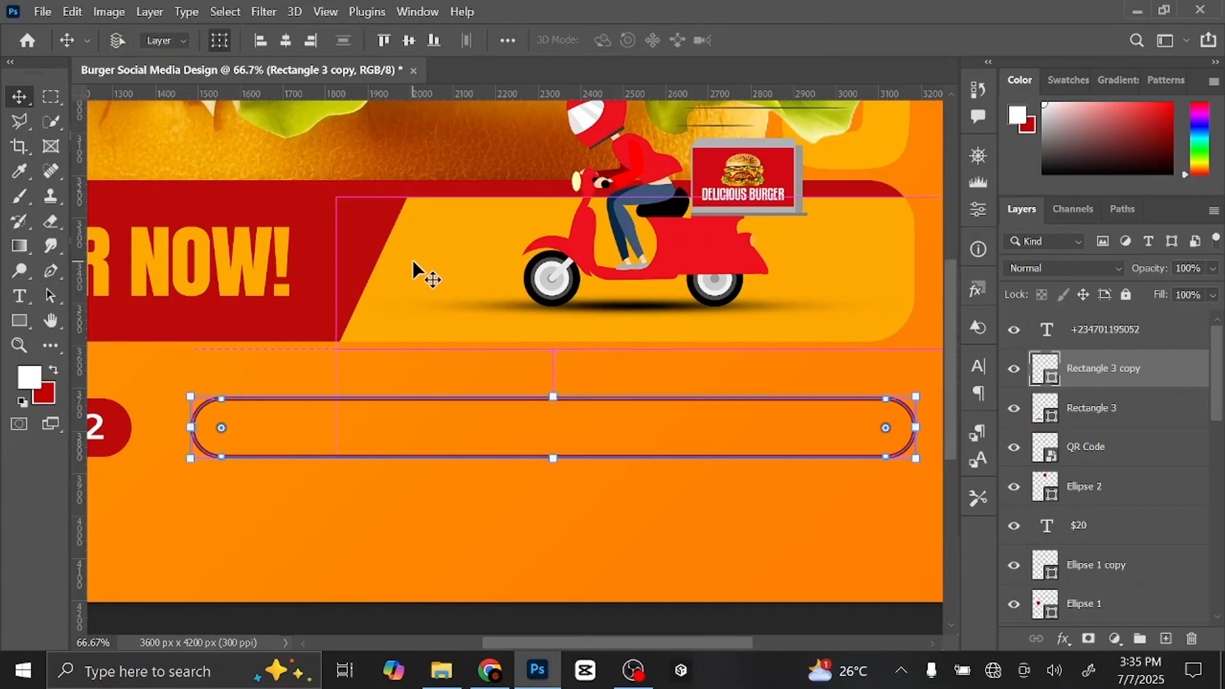
pyautogui.hotkey('ctrl', '0')
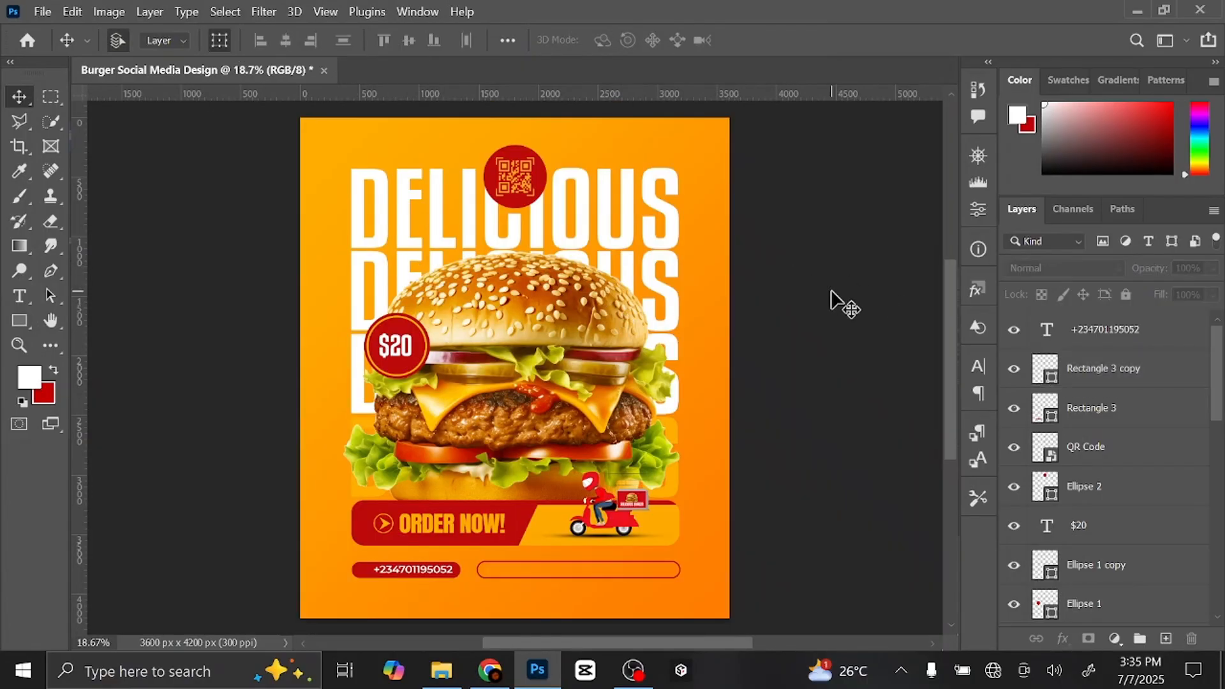
# - Add a new empty layer above the phone number and zoom in on the lower poster
pyautogui.click(1120, 333)
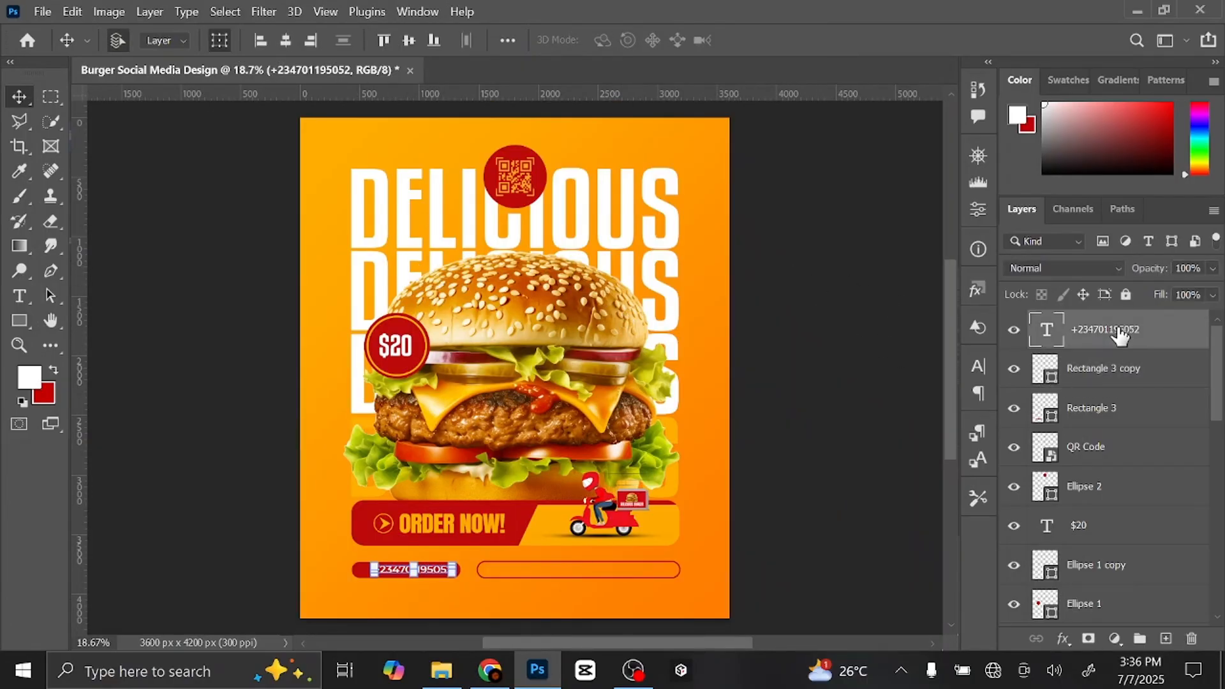
pyautogui.click(1166, 639)
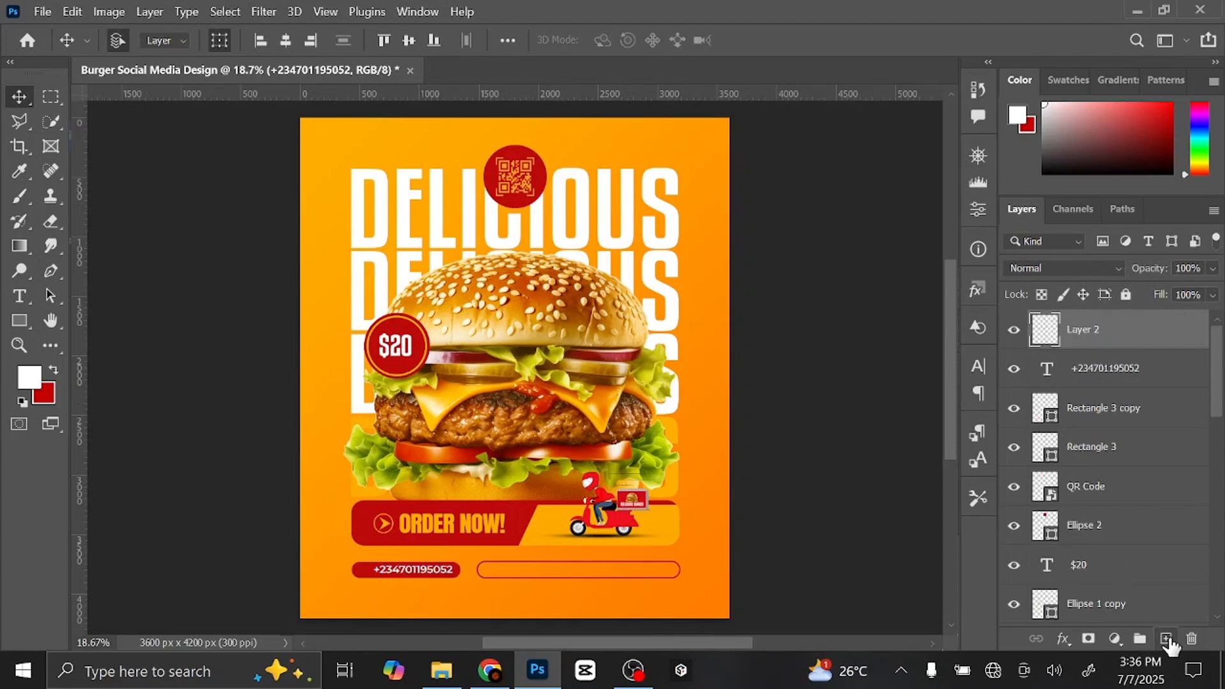
pyautogui.click(19, 295)
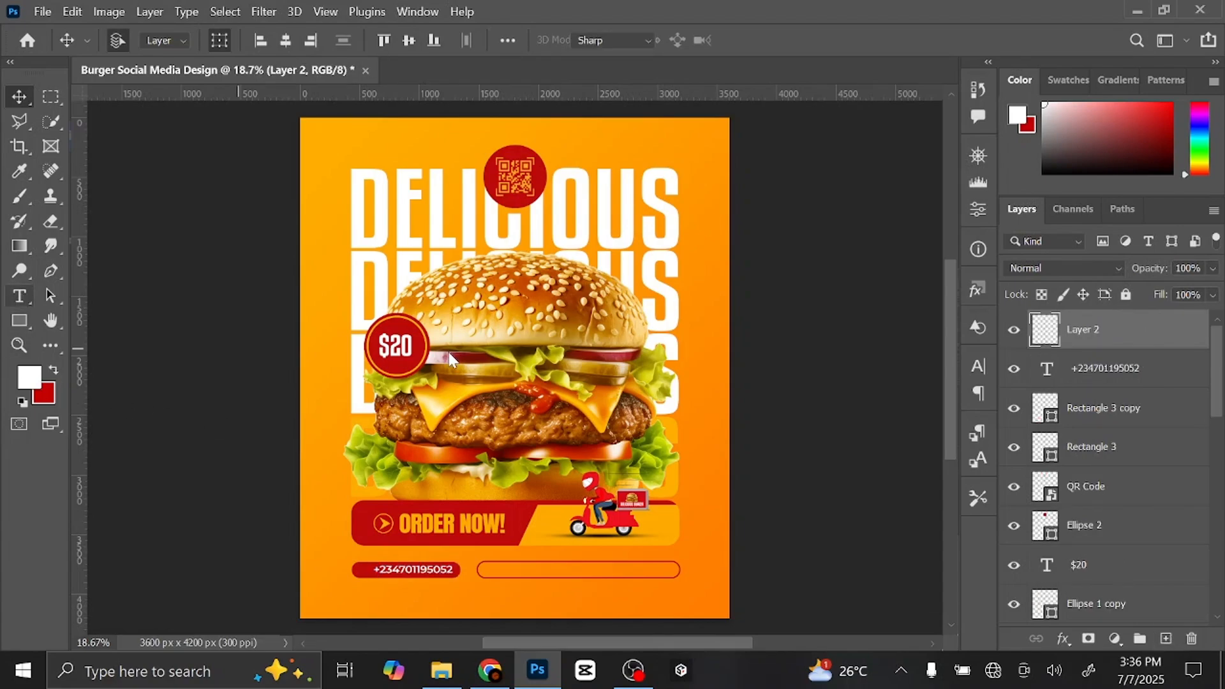
pyautogui.hotkey('ctrl', '+')
pyautogui.hotkey('ctrl', '+')
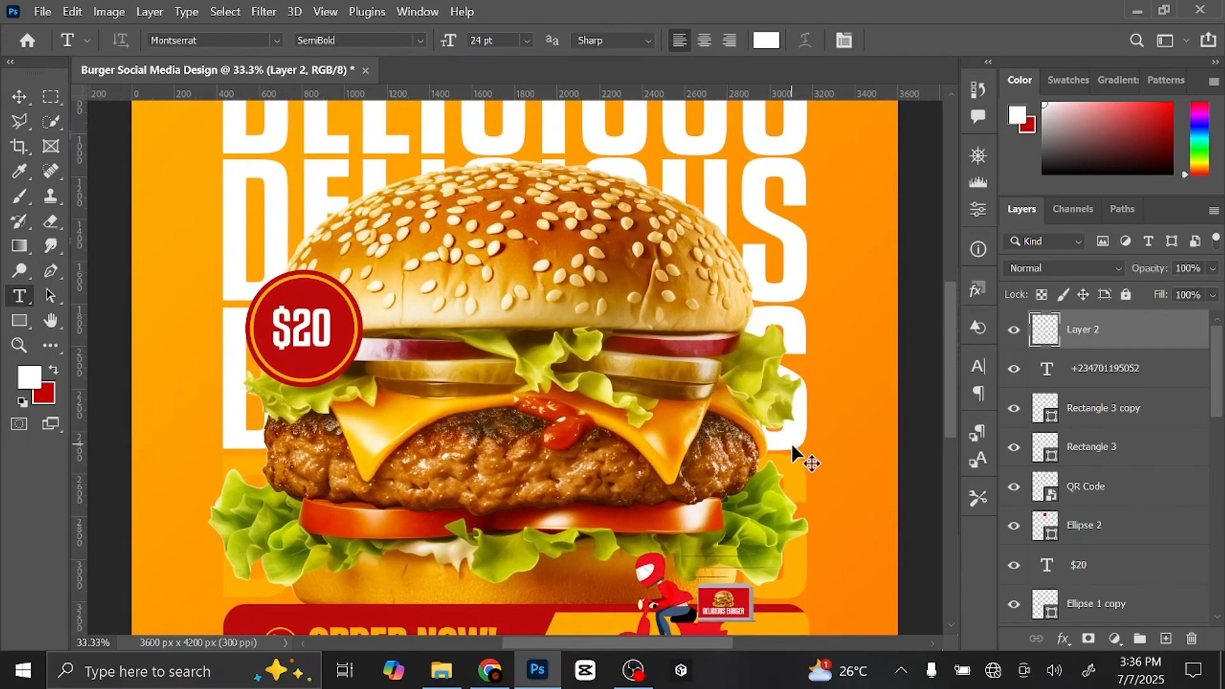
pyautogui.hotkey('ctrl', '+')
pyautogui.moveTo(792, 443); pyautogui.dragTo(594, 188)
pyautogui.moveTo(841, 531); pyautogui.dragTo(972, 254)
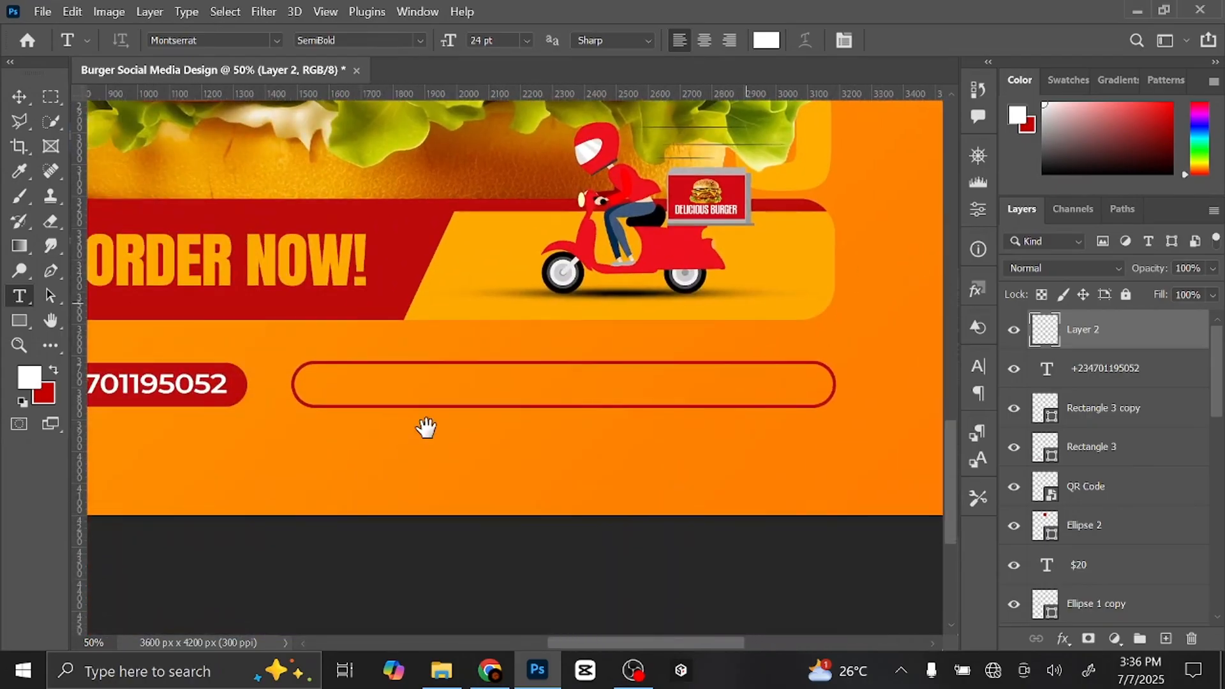
# - Type the two-line business address in white below the outline bar
pyautogui.click(304, 447)
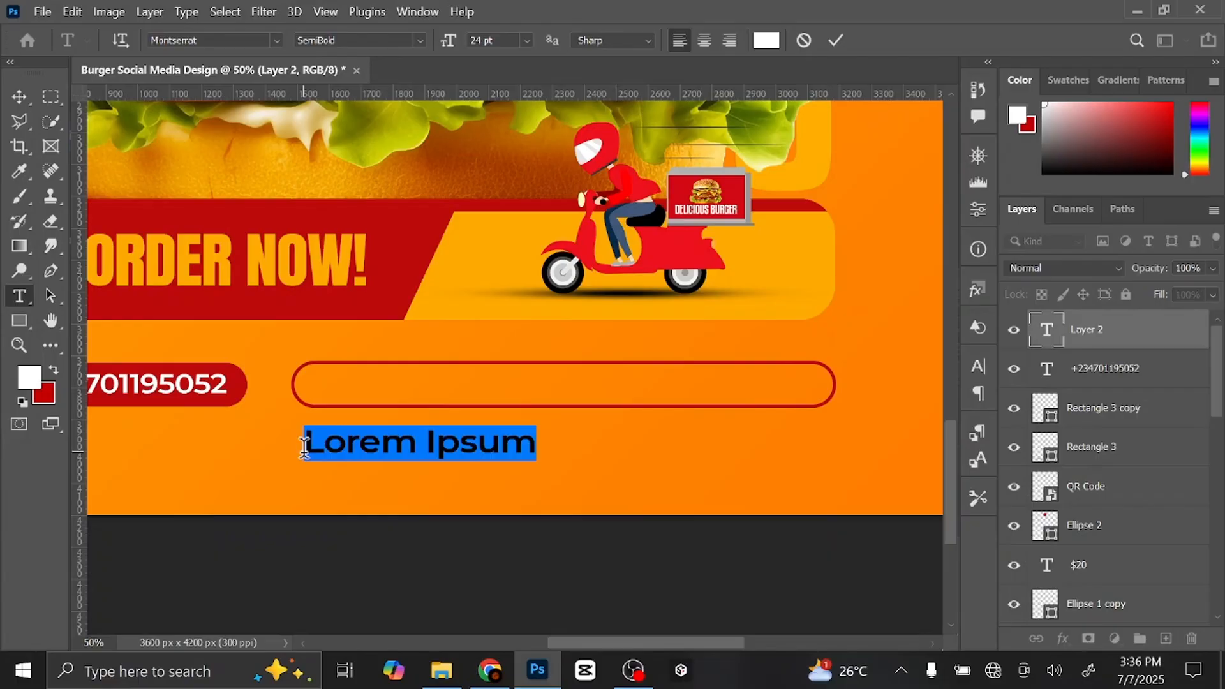
pyautogui.write('123 M')
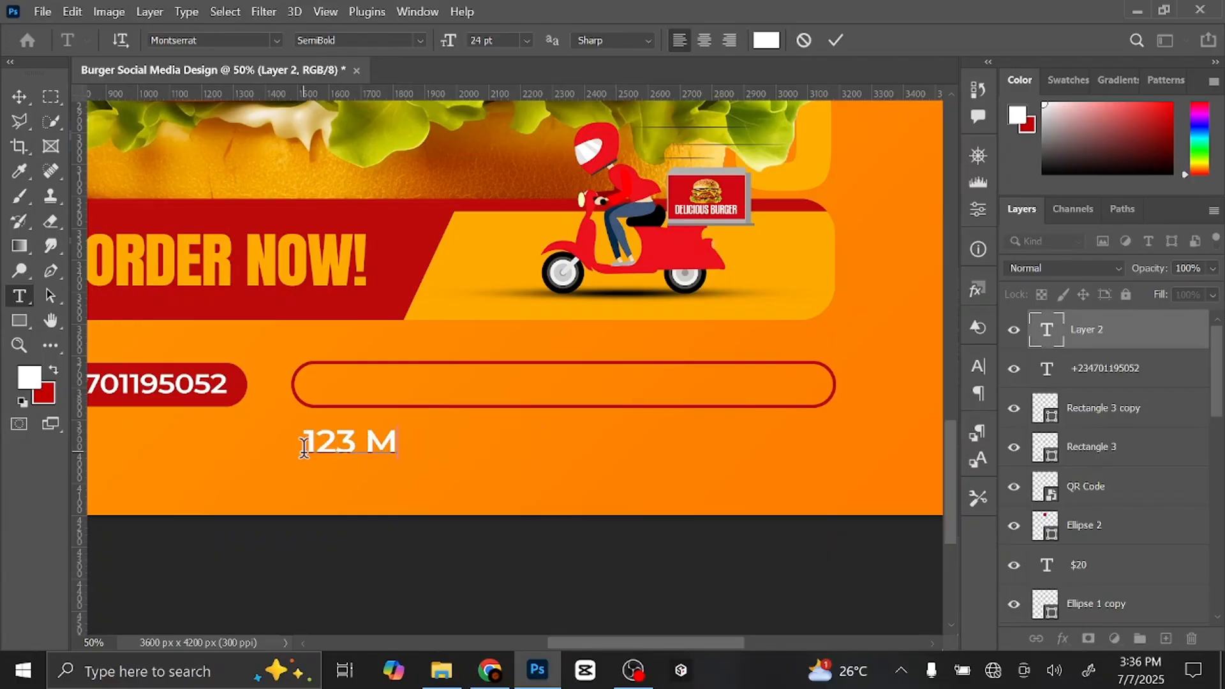
pyautogui.write('ain Street')
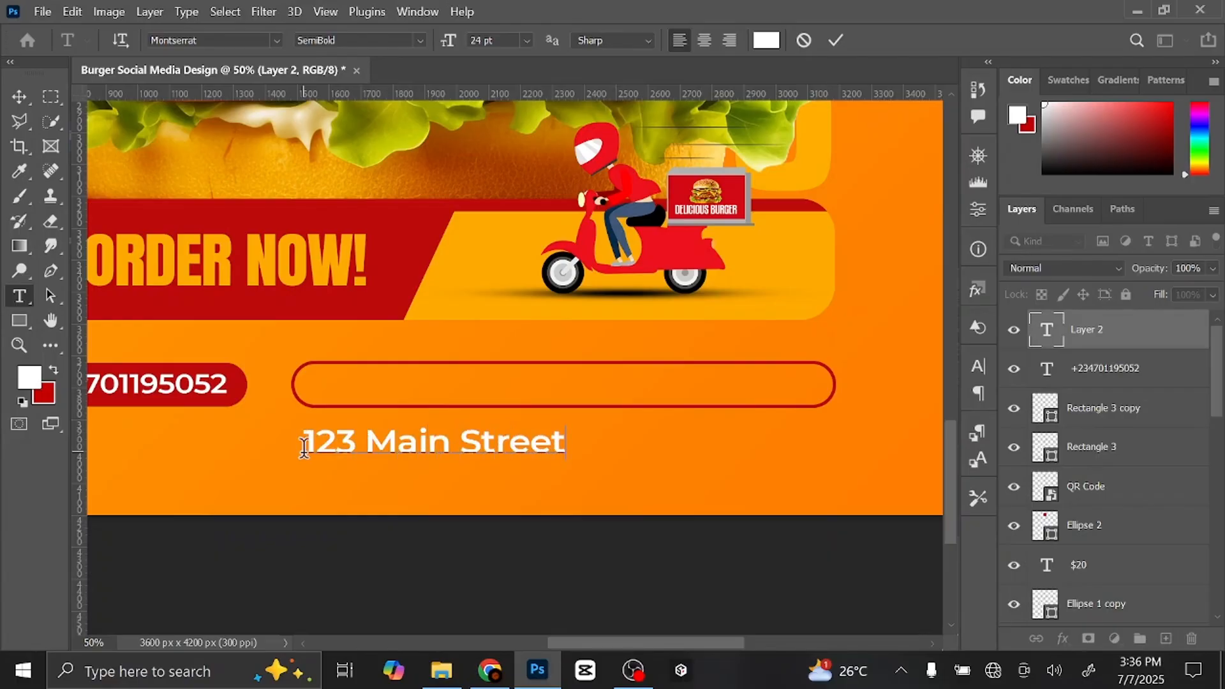
pyautogui.write(', Ikeja, L')
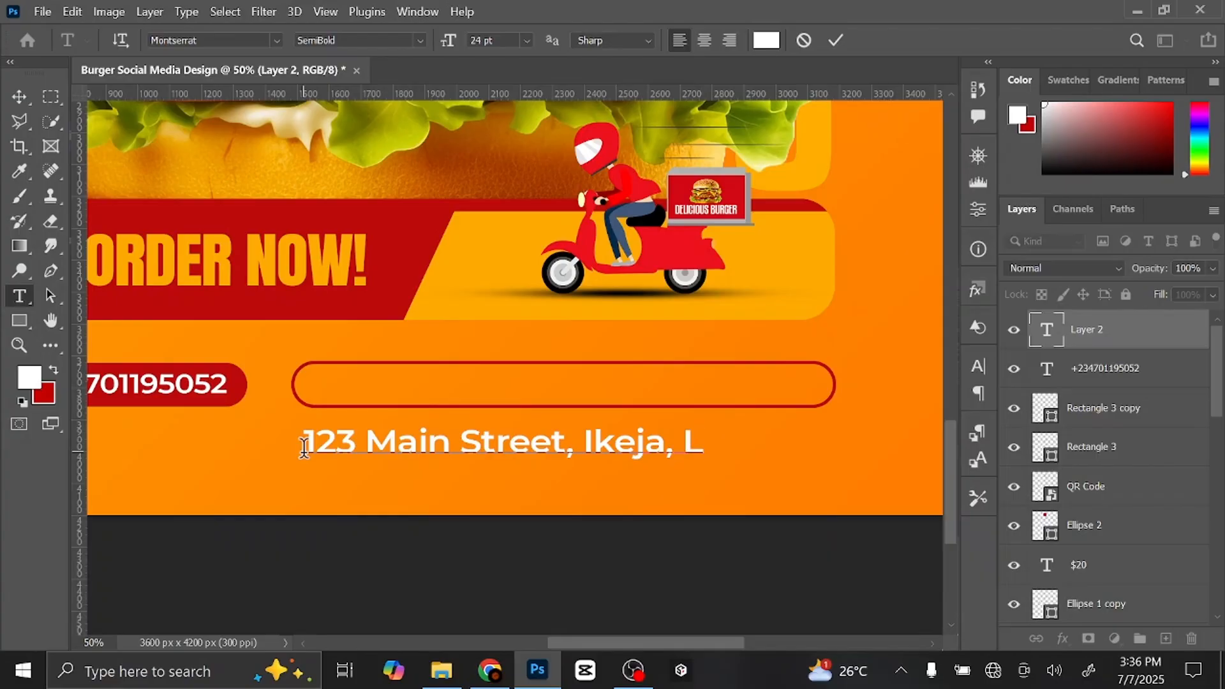
pyautogui.write('agos')
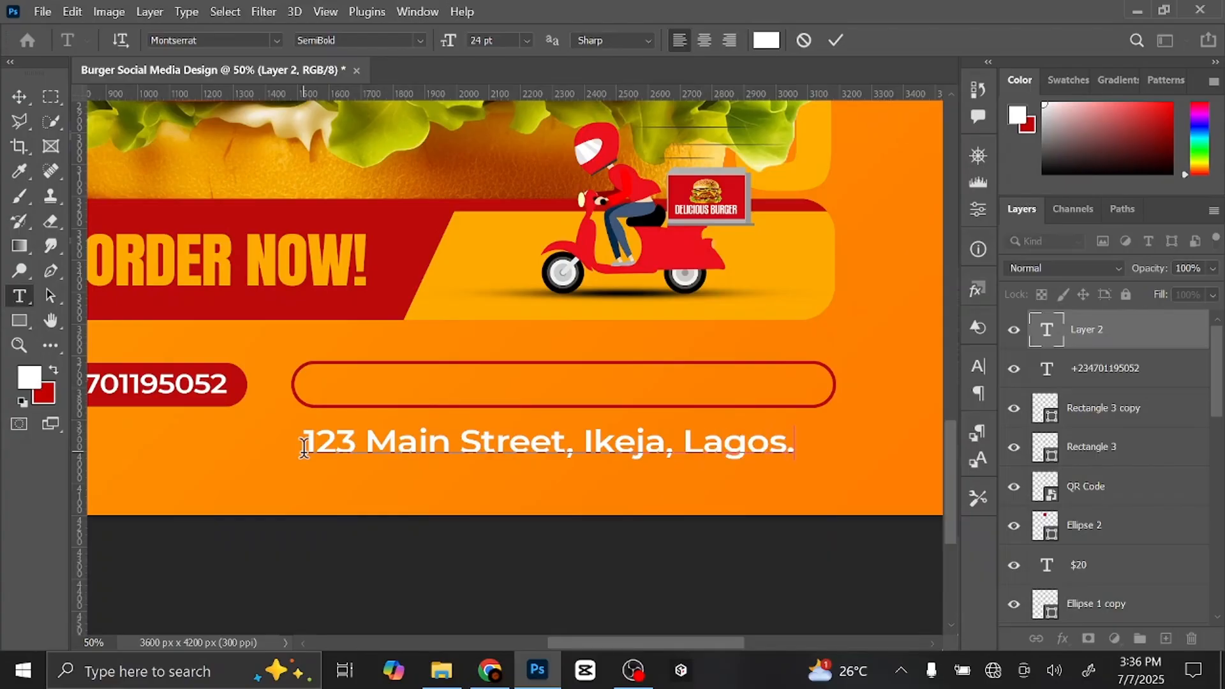
pyautogui.write(',')
pyautogui.press('Return')
pyautogui.write('Niger')
pyautogui.write('ia.')
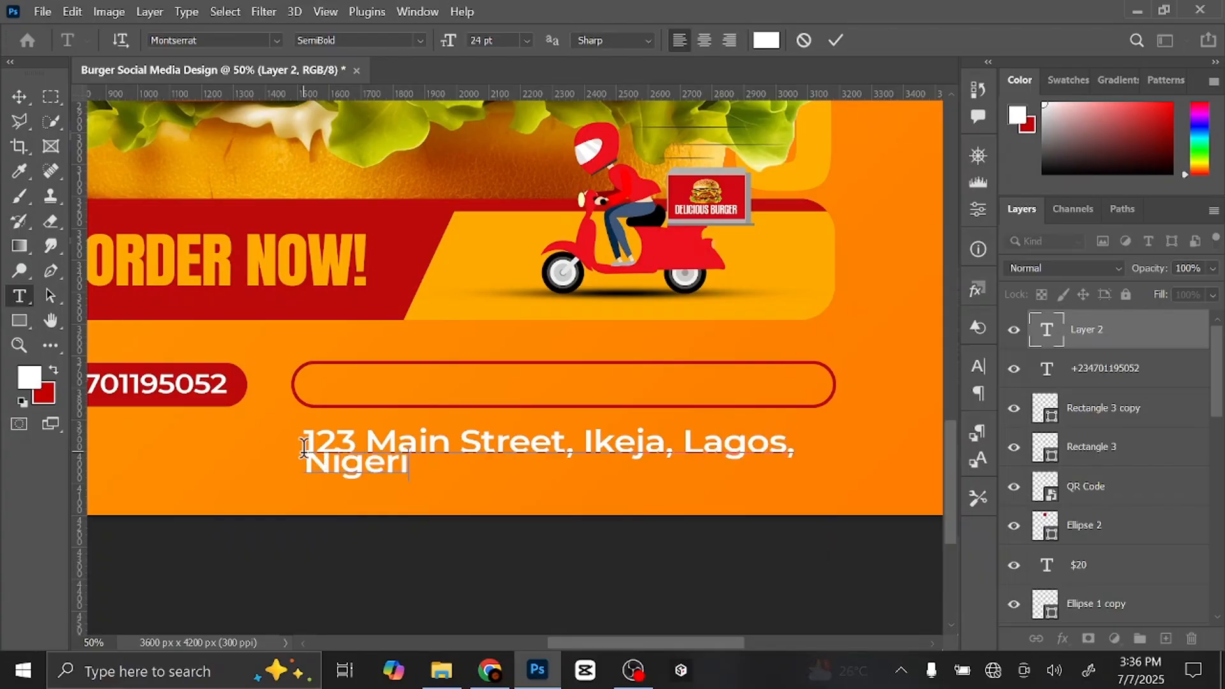
# - Move the address up into the outline bar and shrink it
pyautogui.click(19, 96)
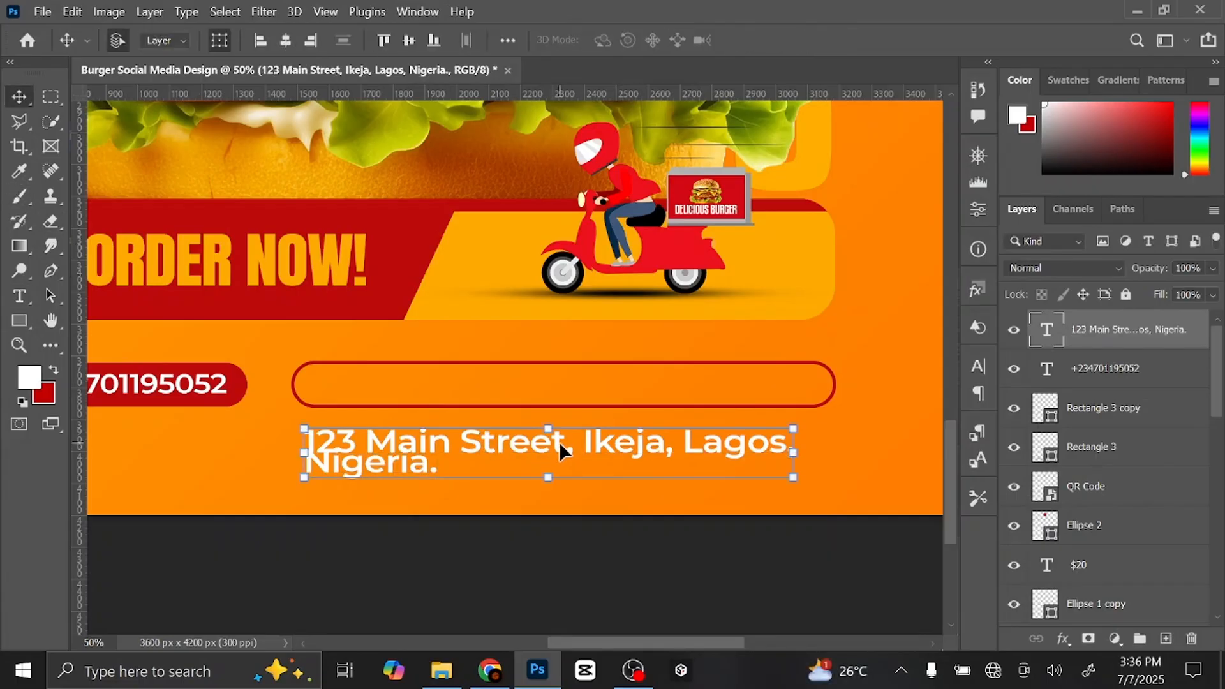
pyautogui.moveTo(559, 447); pyautogui.dragTo(588, 390)
pyautogui.moveTo(339, 412); pyautogui.dragTo(422, 383)
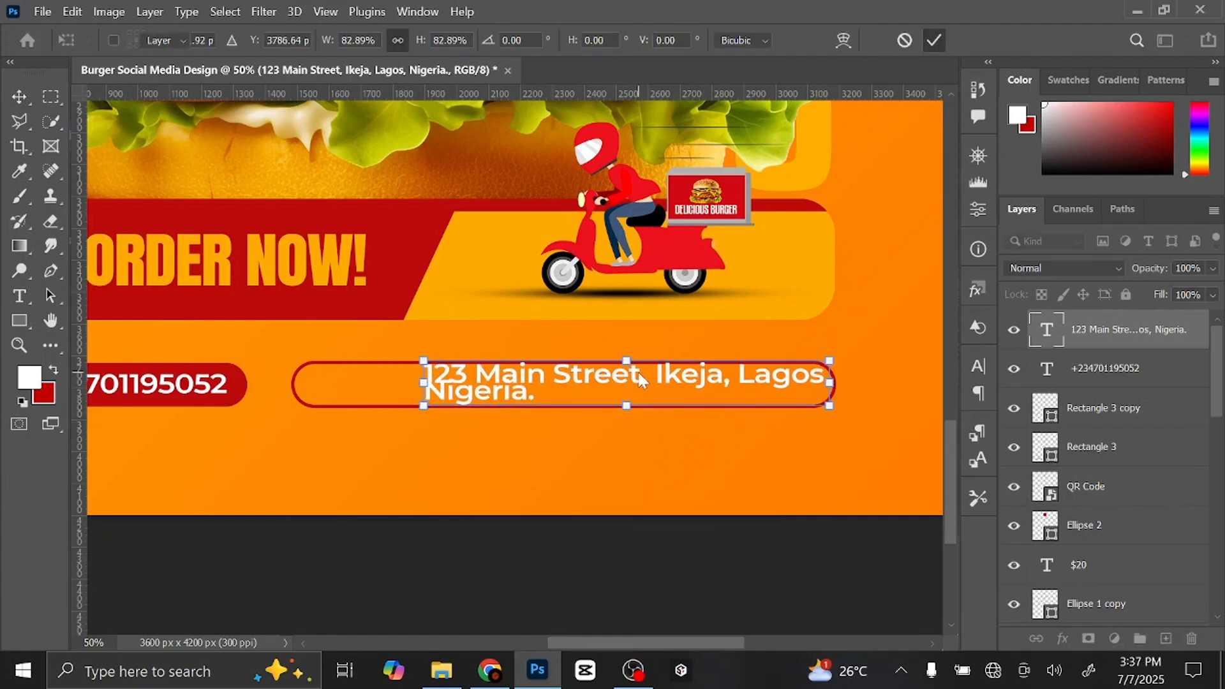
pyautogui.press('Return')
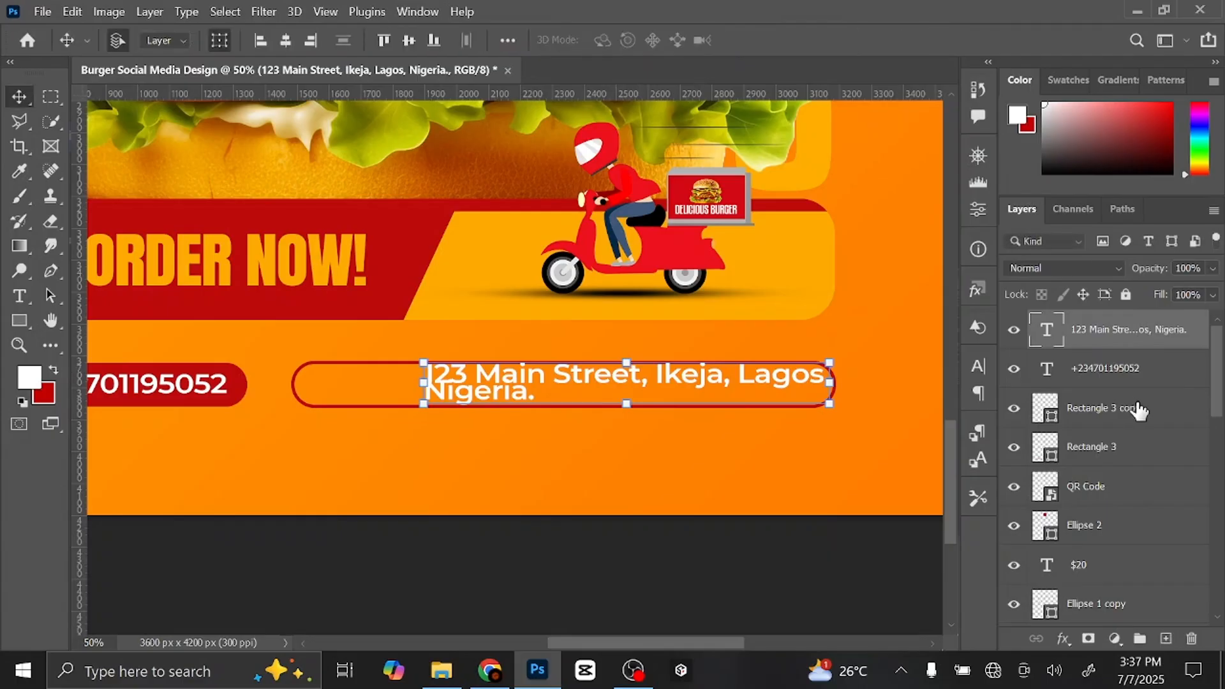
# - Make the outline bar taller and round its corners to 88 px
pyautogui.click(1165, 416)
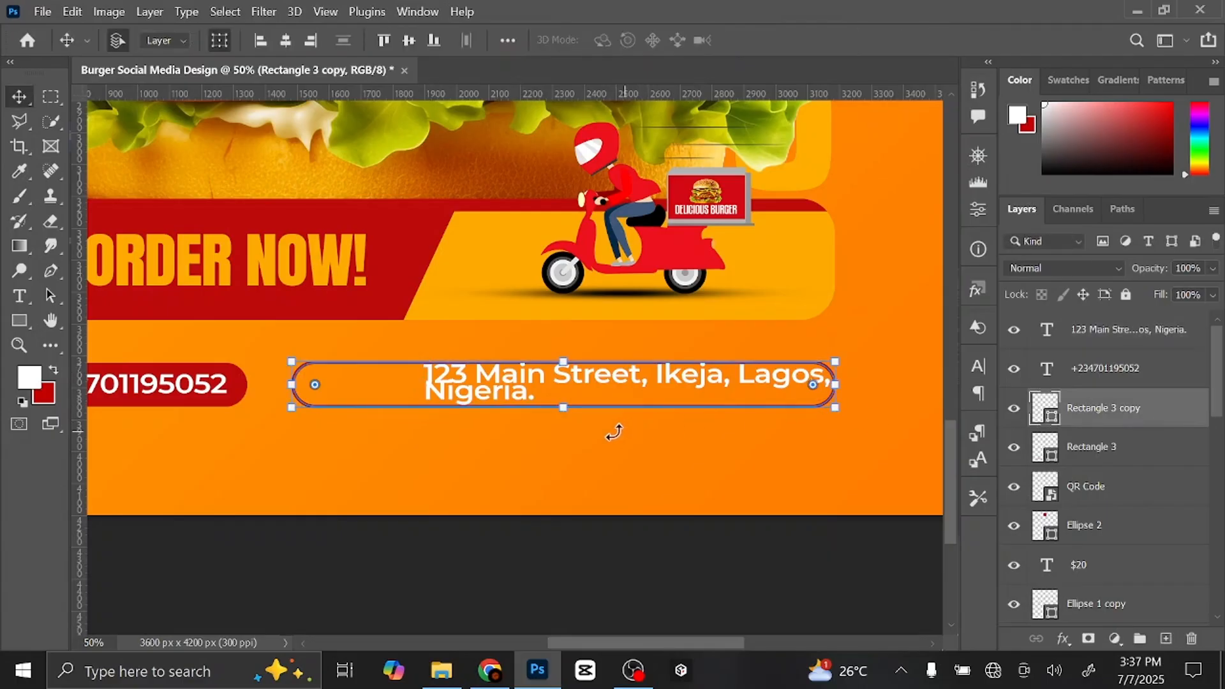
pyautogui.moveTo(566, 405); pyautogui.dragTo(559, 413)
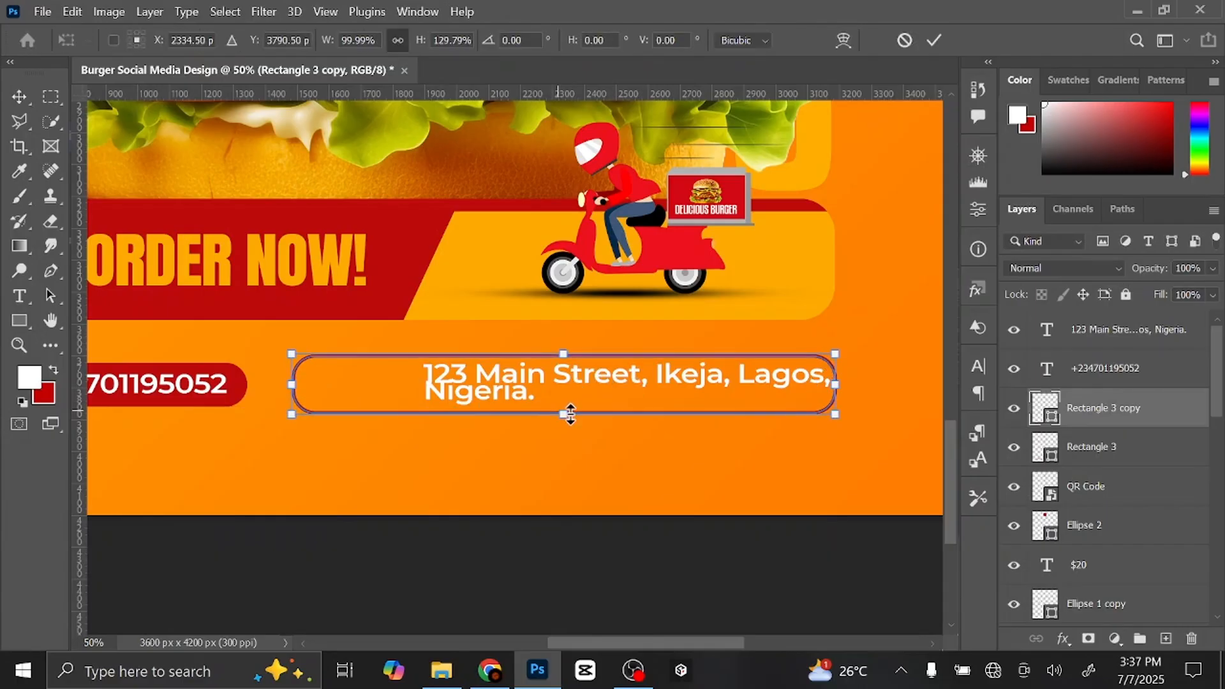
pyautogui.click(934, 40)
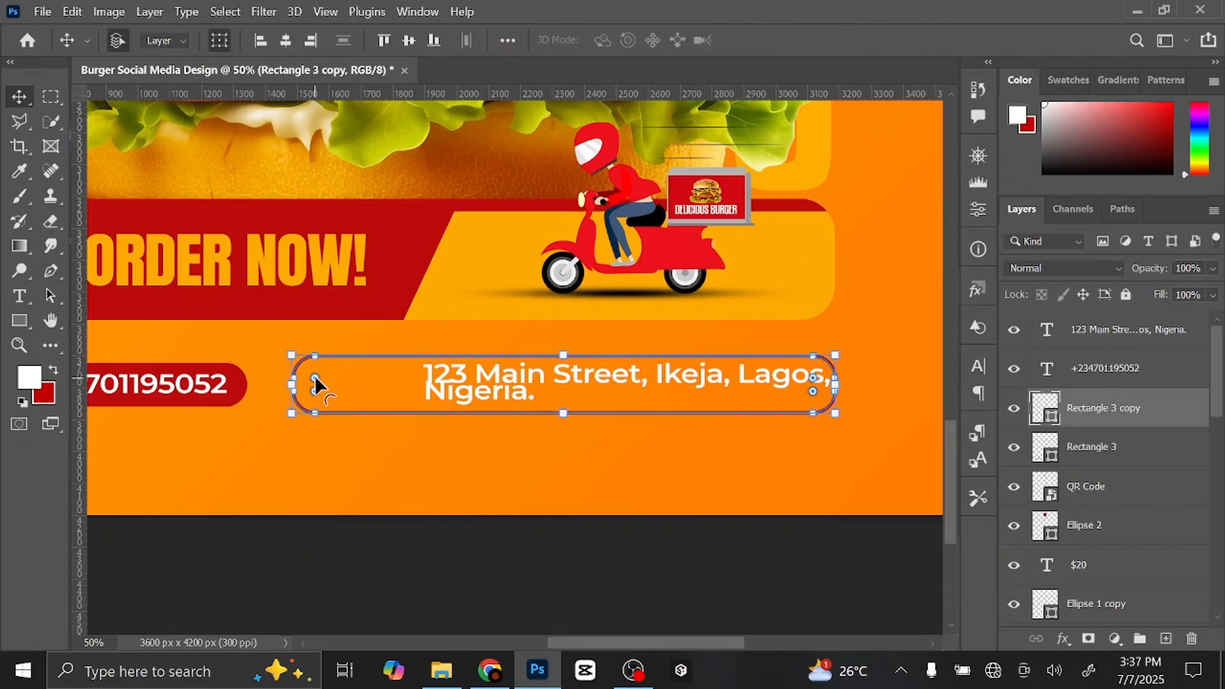
pyautogui.moveTo(319, 383); pyautogui.dragTo(427, 402)
pyautogui.click(547, 583)
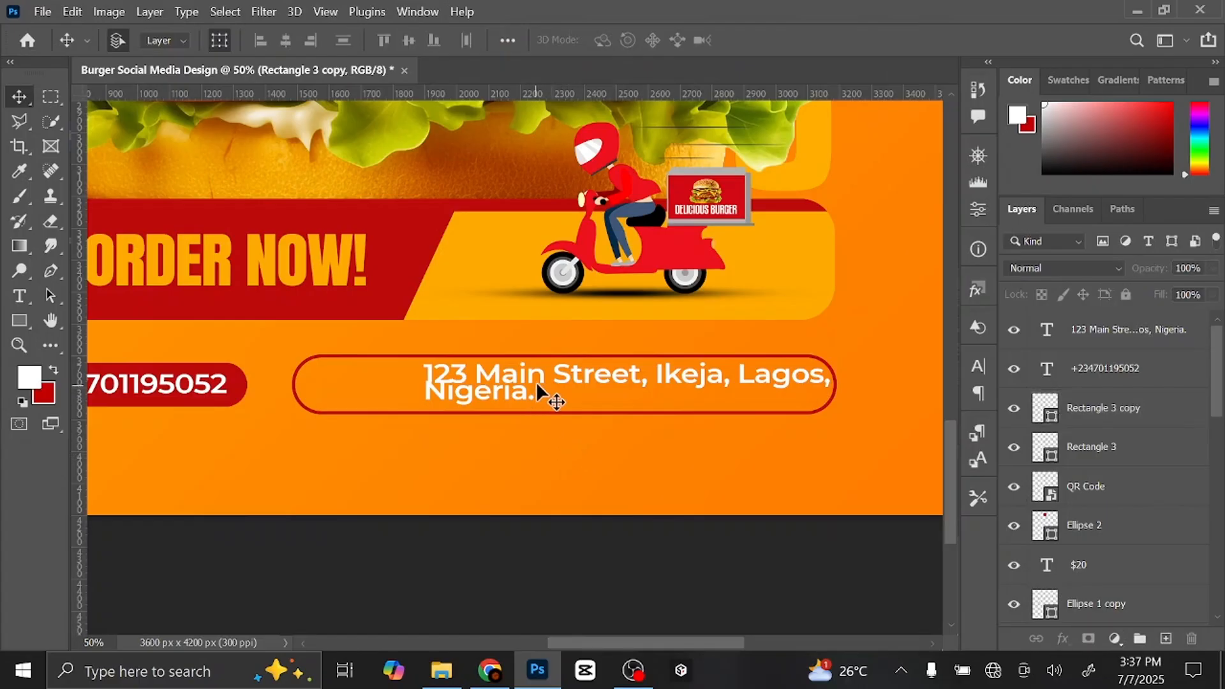
# - Move the address further left and shrink it to about 64%
pyautogui.moveTo(542, 376); pyautogui.dragTo(446, 383)
pyautogui.hotkey('ctrl', 't')
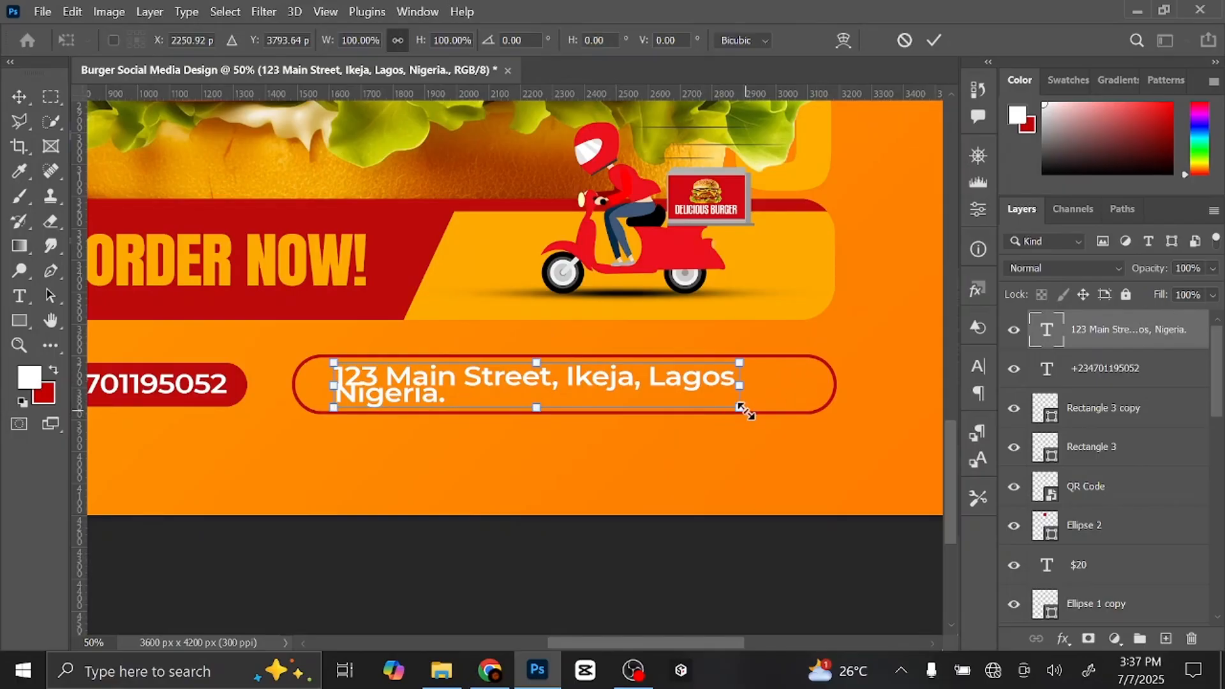
pyautogui.moveTo(739, 407); pyautogui.dragTo(562, 380)
pyautogui.press('Return')
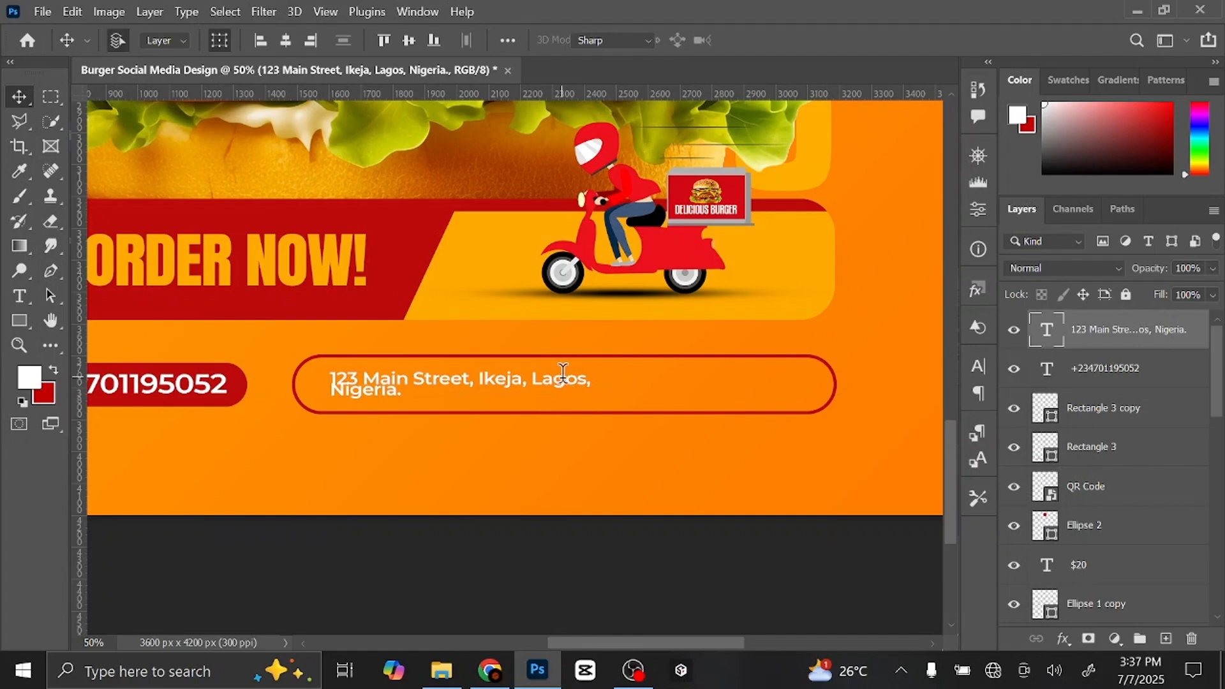
# - Give the address -20 tracking and 11 pt leading in the Character panel
pyautogui.doubleClick(561, 376)
pyautogui.click(977, 367)
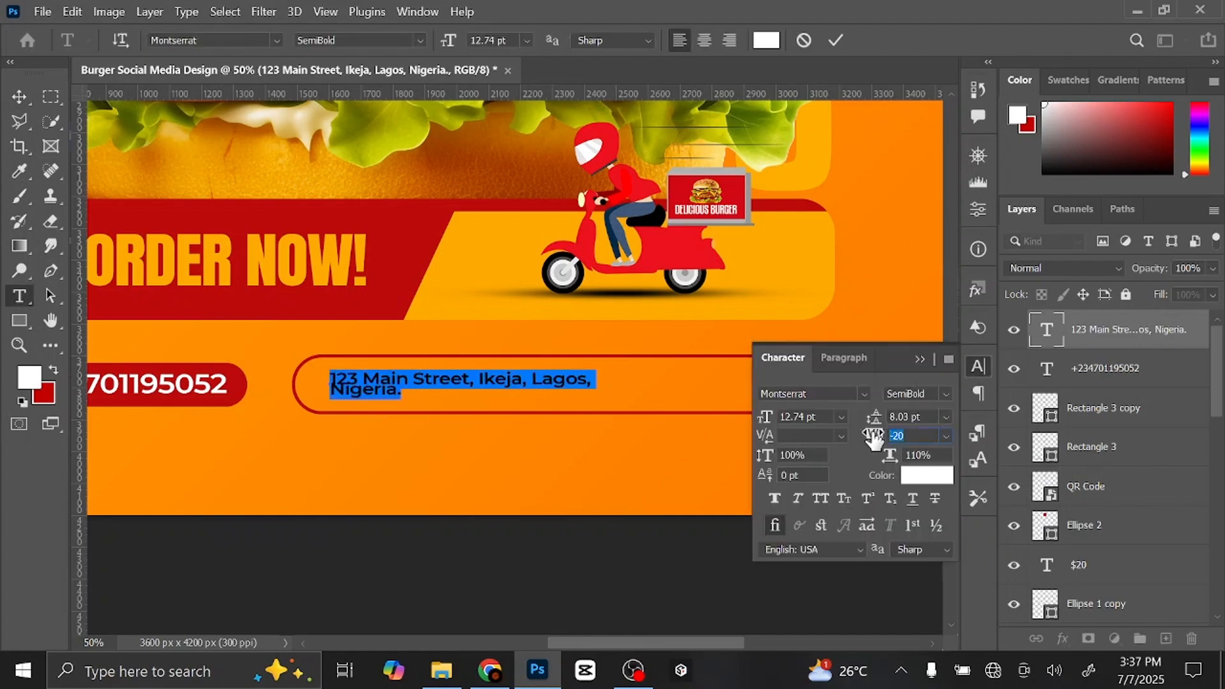
pyautogui.press('Return')
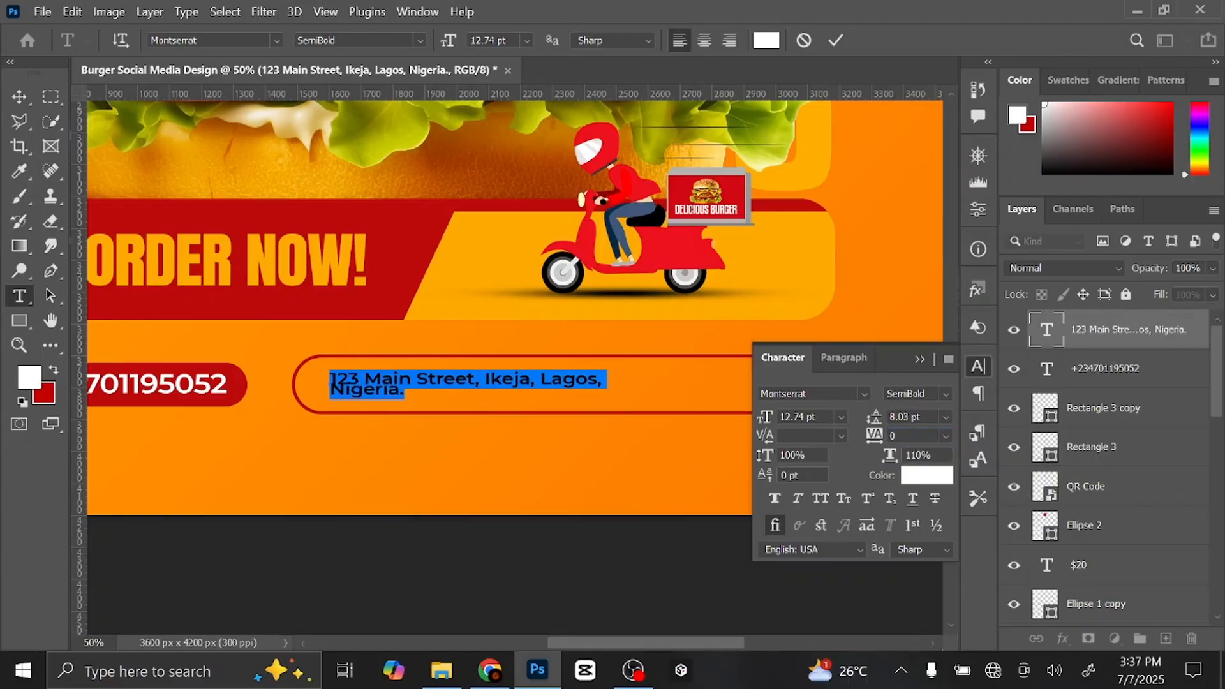
pyautogui.hotkey('alt', 'Left')
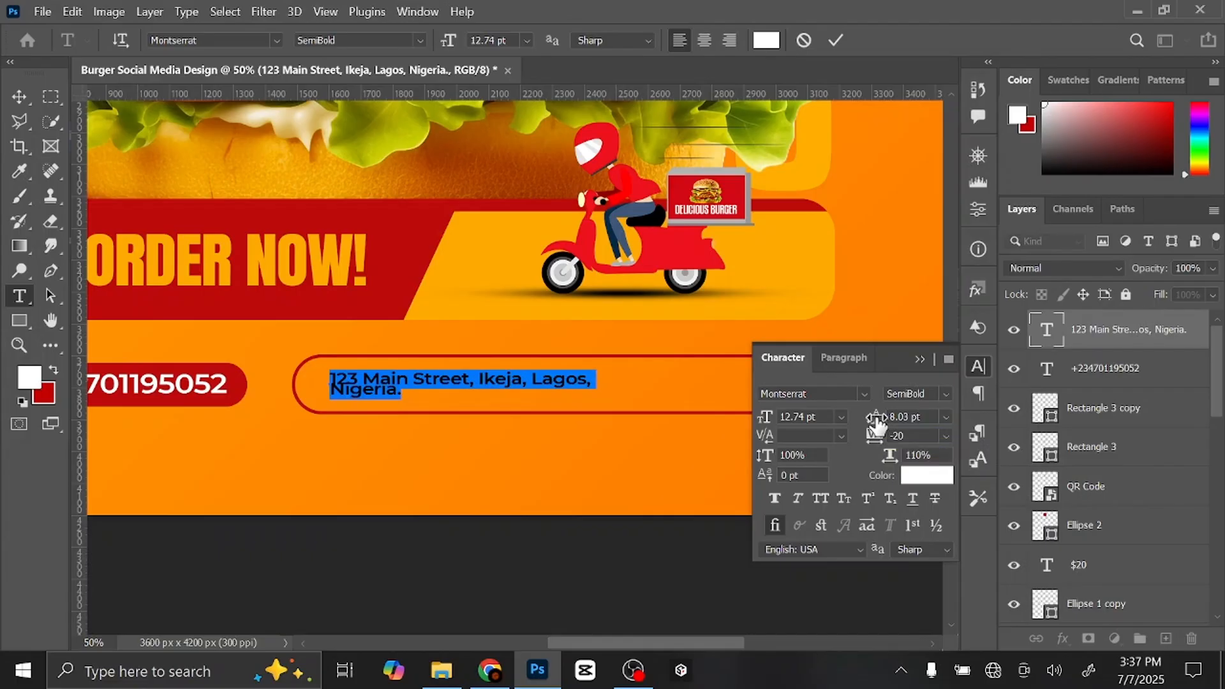
pyautogui.moveTo(873, 419); pyautogui.dragTo(880, 424)
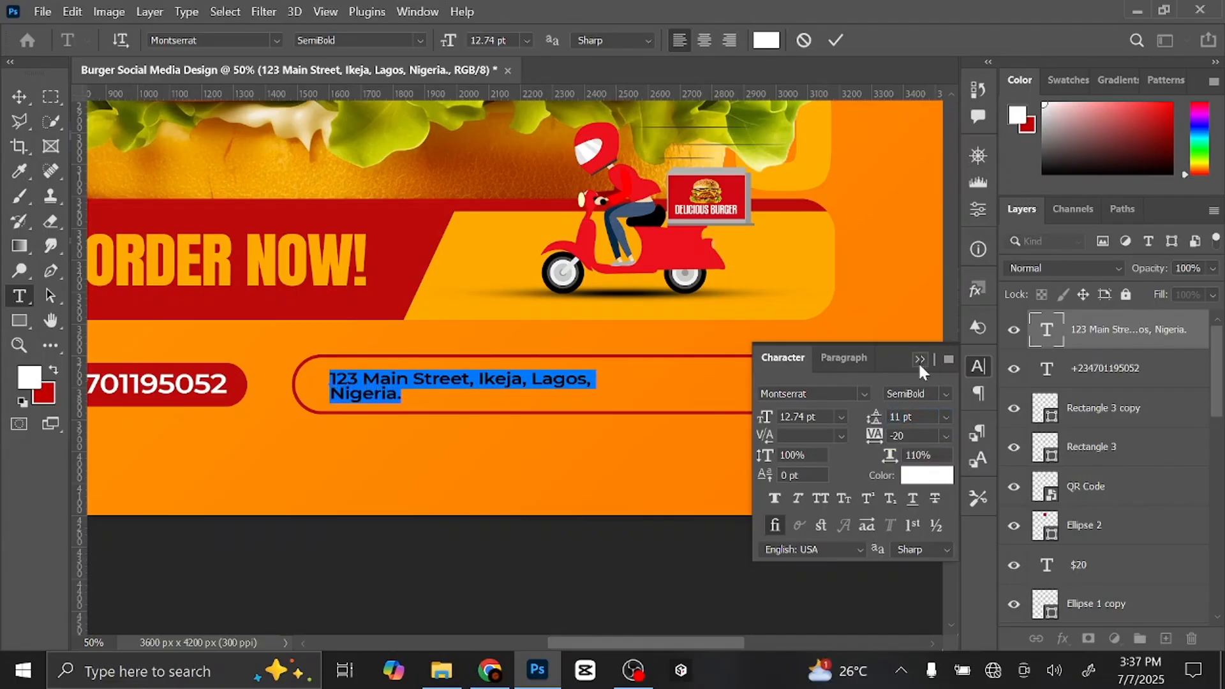
pyautogui.click(919, 360)
pyautogui.click(836, 40)
# - Nudge the address up, then duplicate it and move the copy to the bar's right half
pyautogui.press('v')
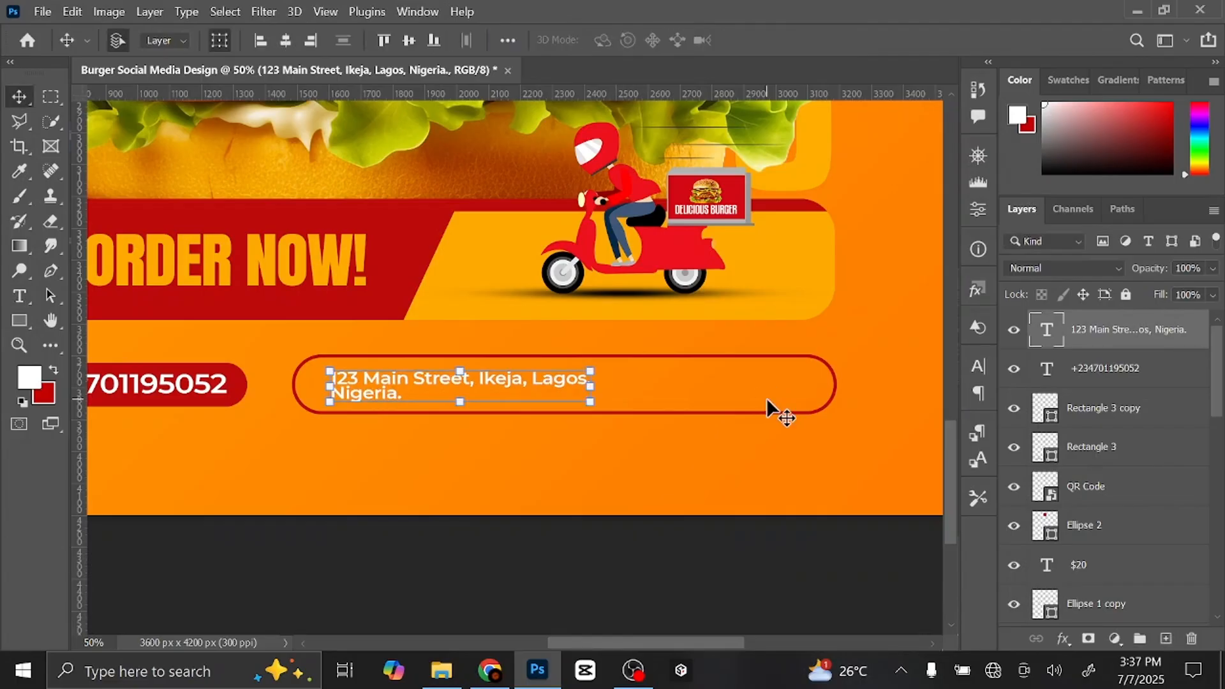
pyautogui.press('Up')
pyautogui.press('Up')
pyautogui.press('Up')
pyautogui.press('Up')
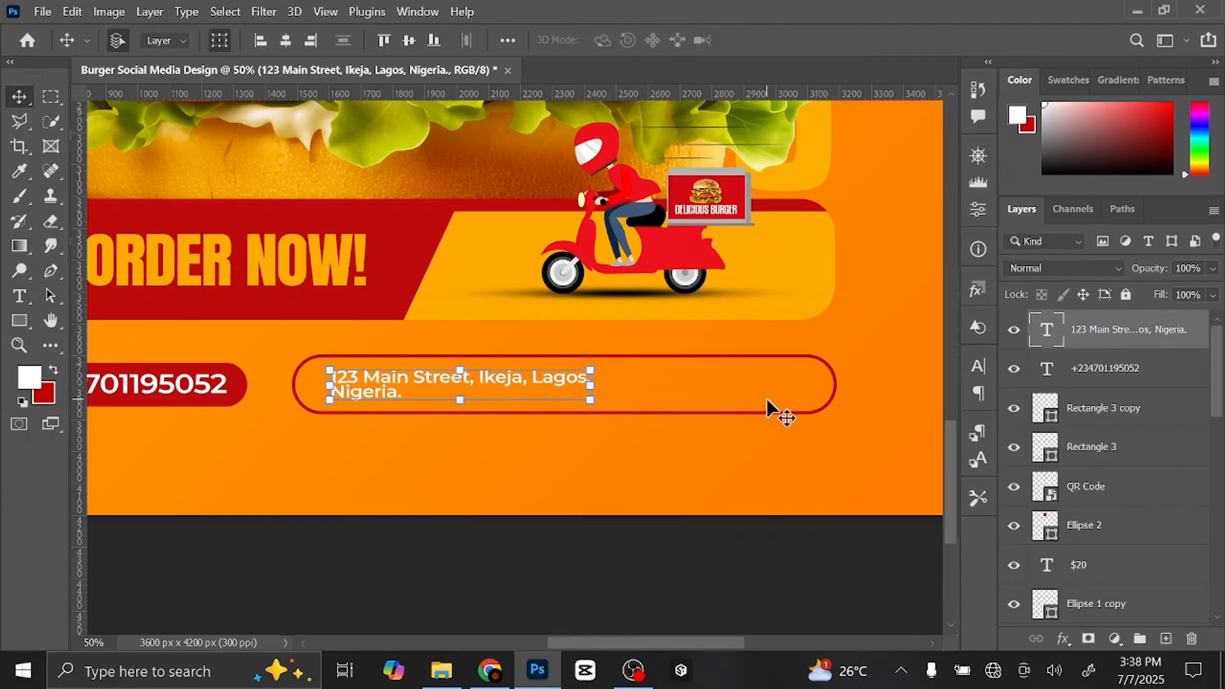
pyautogui.moveTo(767, 397); pyautogui.dragTo(719, 405)
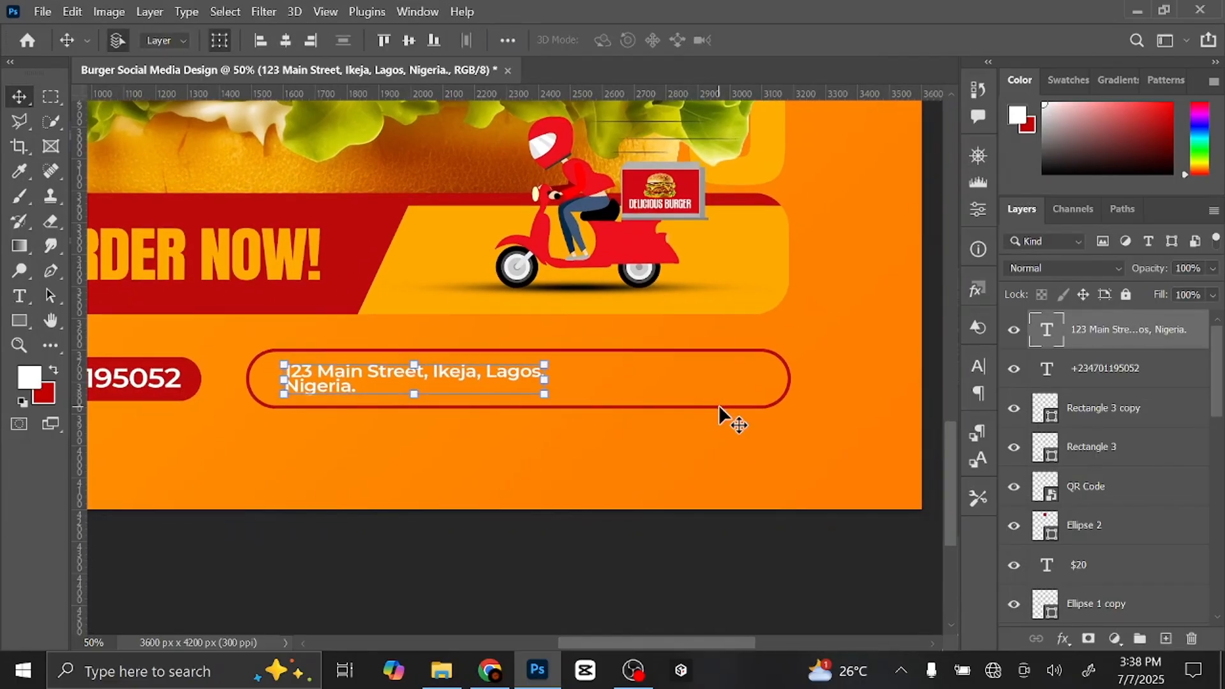
pyautogui.hotkey('ctrl', 'j')
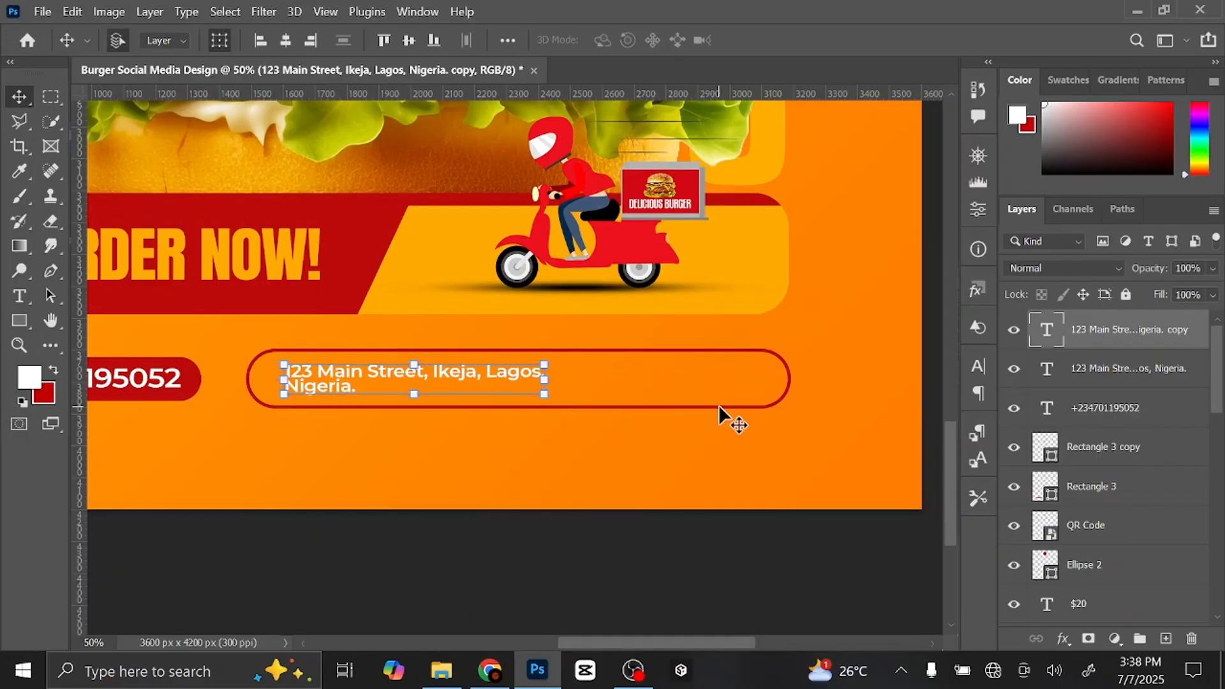
pyautogui.moveTo(462, 370); pyautogui.dragTo(690, 372)
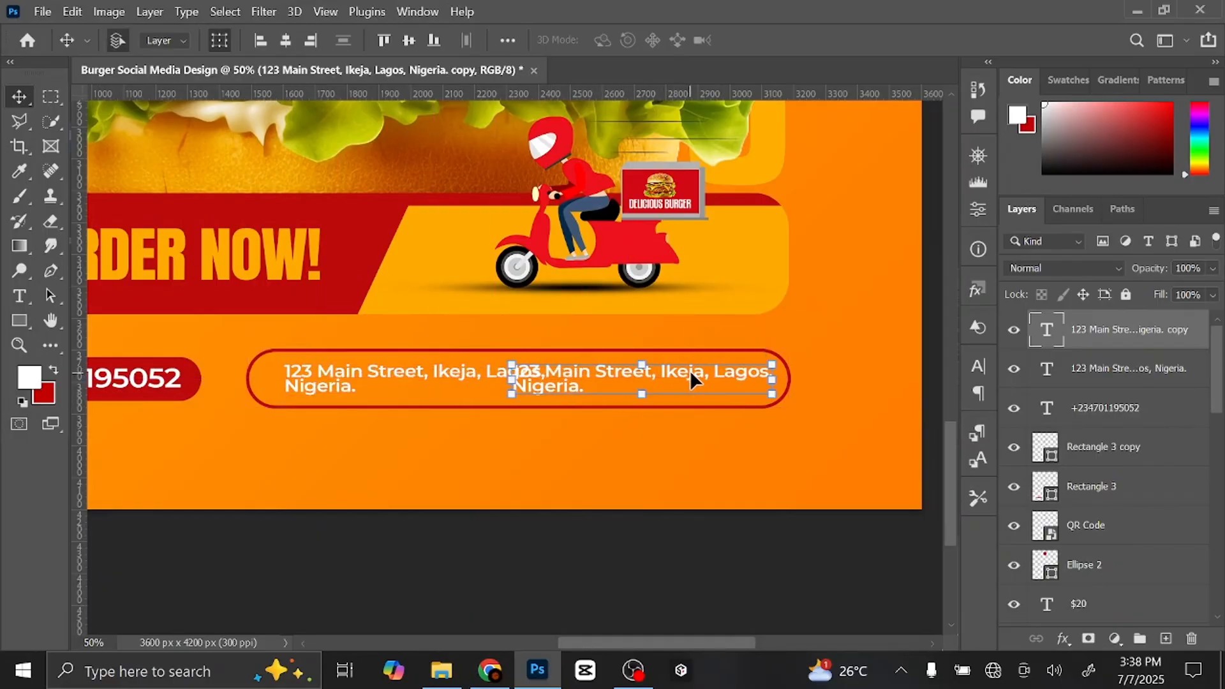
# - Replace the copy's text with FOLLOW US NOW and shift it further right in the bar
pyautogui.press('t')
pyautogui.doubleClick(689, 369)
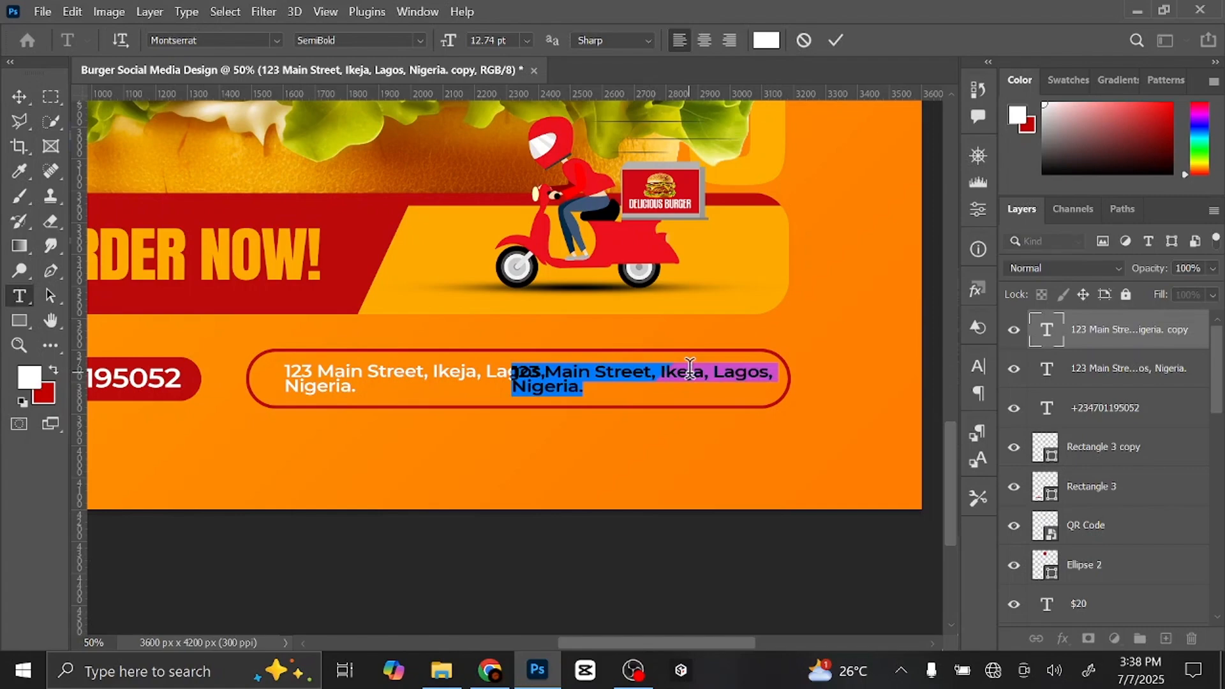
pyautogui.press('BackSpace')
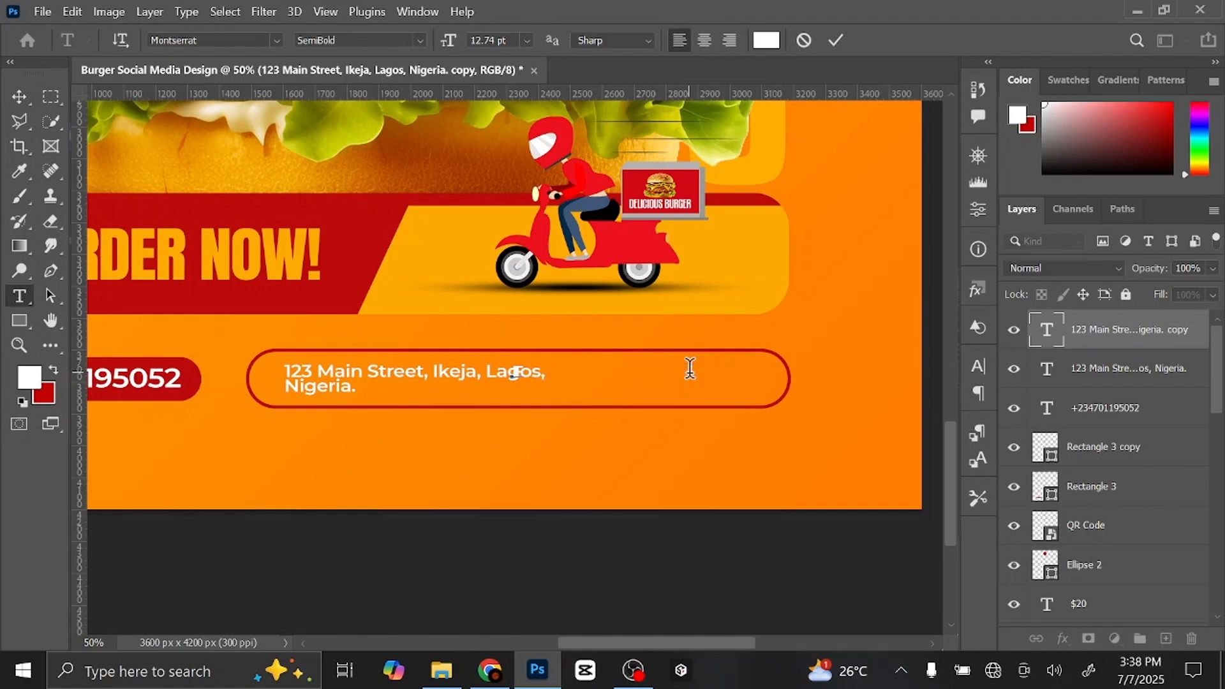
pyautogui.write('FOLLOW US NOW')
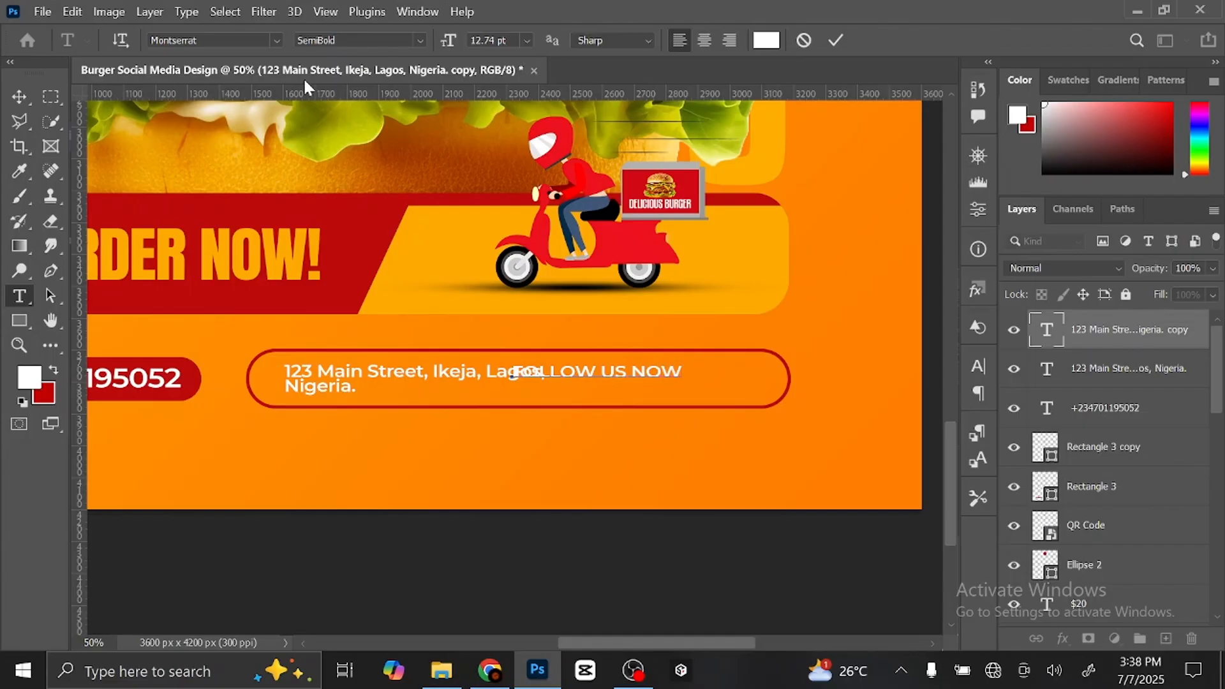
pyautogui.click(19, 96)
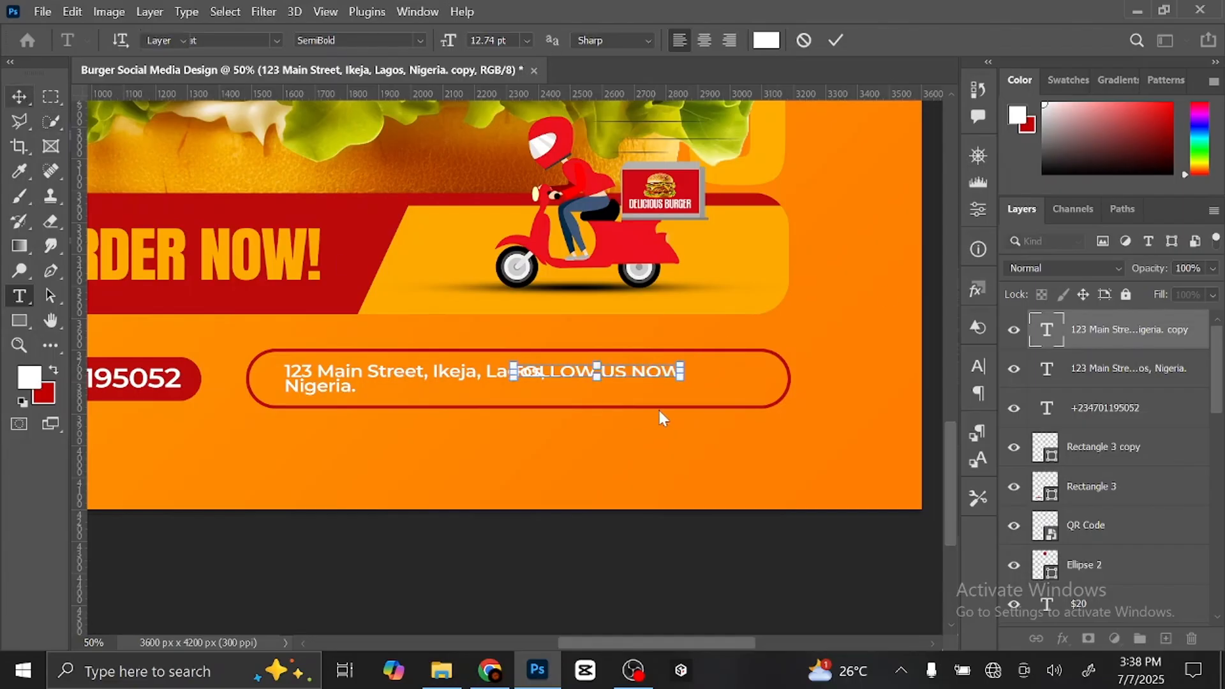
pyautogui.moveTo(638, 369); pyautogui.dragTo(725, 372)
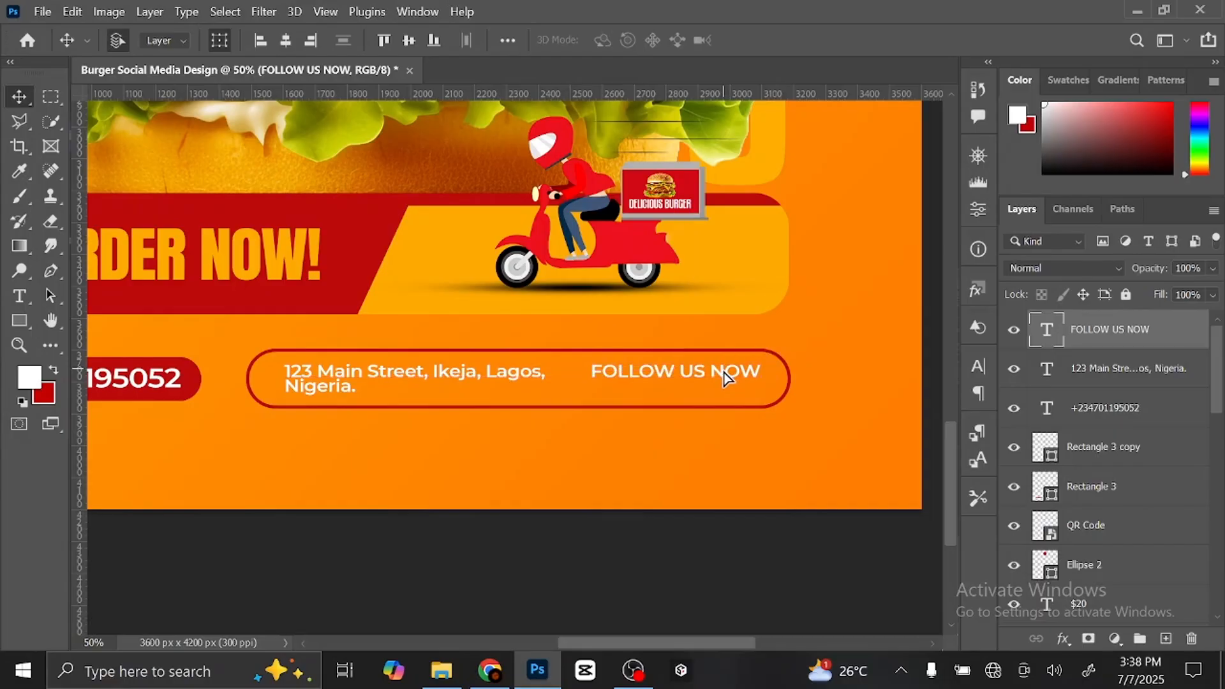
pyautogui.press('Right')
pyautogui.press('Right')
pyautogui.press('Right')
pyautogui.press('Right')
pyautogui.press('Right')
pyautogui.press('Right')
pyautogui.press('Right')
pyautogui.press('Right')
pyautogui.press('Right')
pyautogui.press('Right')
pyautogui.press('Right')
pyautogui.press('Right')
pyautogui.press('Right')
pyautogui.press('Right')
pyautogui.press('Right')
pyautogui.press('Right')
pyautogui.press('Right')
pyautogui.press('Right')
pyautogui.press('Right')
pyautogui.press('Right')
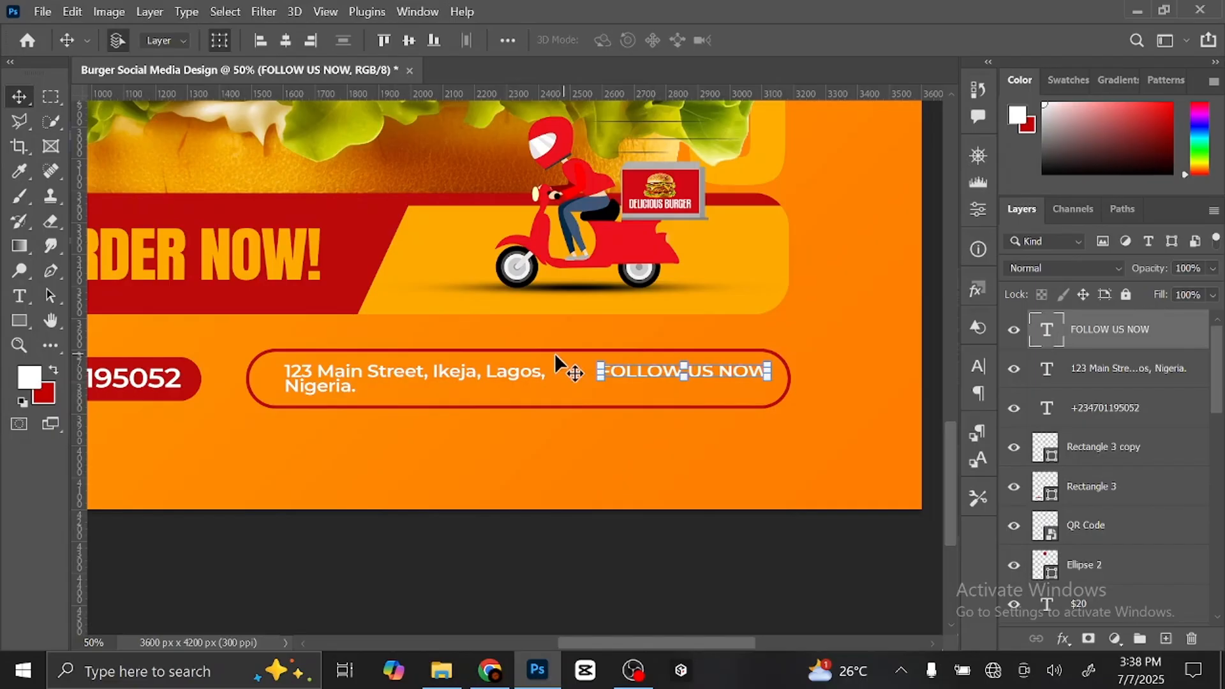
# - Nudge the address slightly right inside the pill and fit the whole poster in view
pyautogui.click(424, 389)
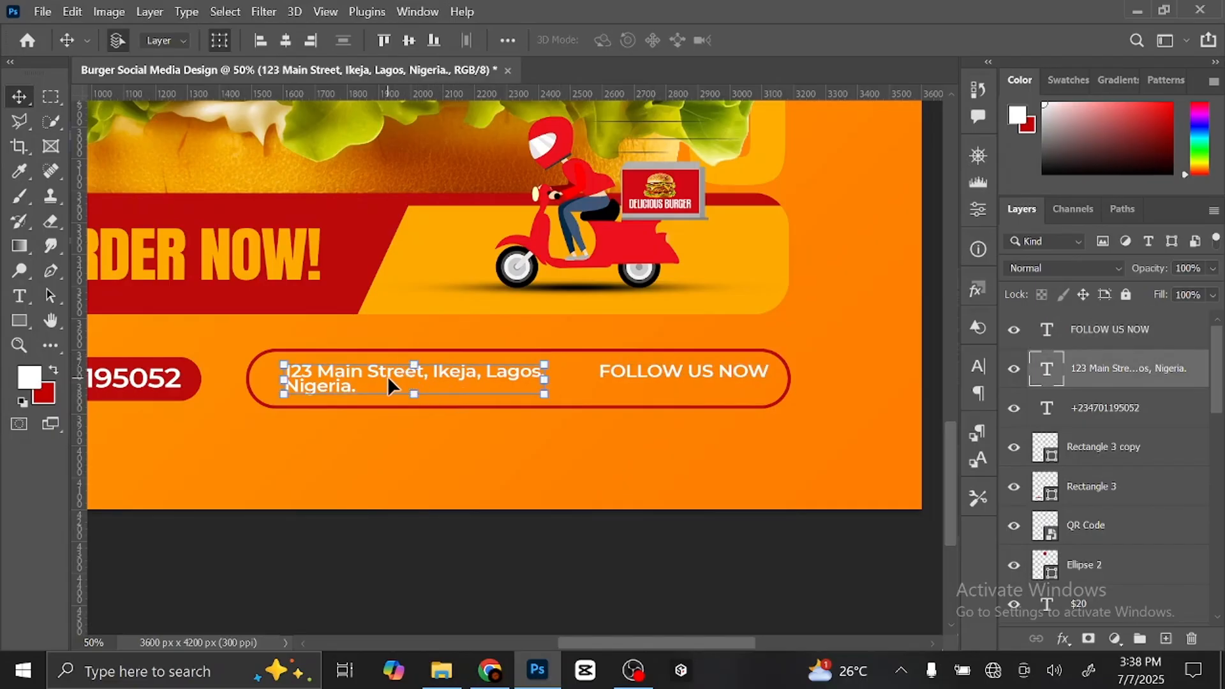
pyautogui.press('Right')
pyautogui.press('Right')
pyautogui.press('Right')
pyautogui.press('Right')
pyautogui.press('Right')
pyautogui.press('Right')
pyautogui.press('Right')
pyautogui.press('Right')
pyautogui.press('Right')
pyautogui.press('Right')
pyautogui.press('Right')
pyautogui.press('Right')
pyautogui.press('Right')
pyautogui.press('Right')
pyautogui.press('Right')
pyautogui.press('Right')
pyautogui.press('Right')
pyautogui.press('Right')
pyautogui.press('Right')
pyautogui.press('Right')
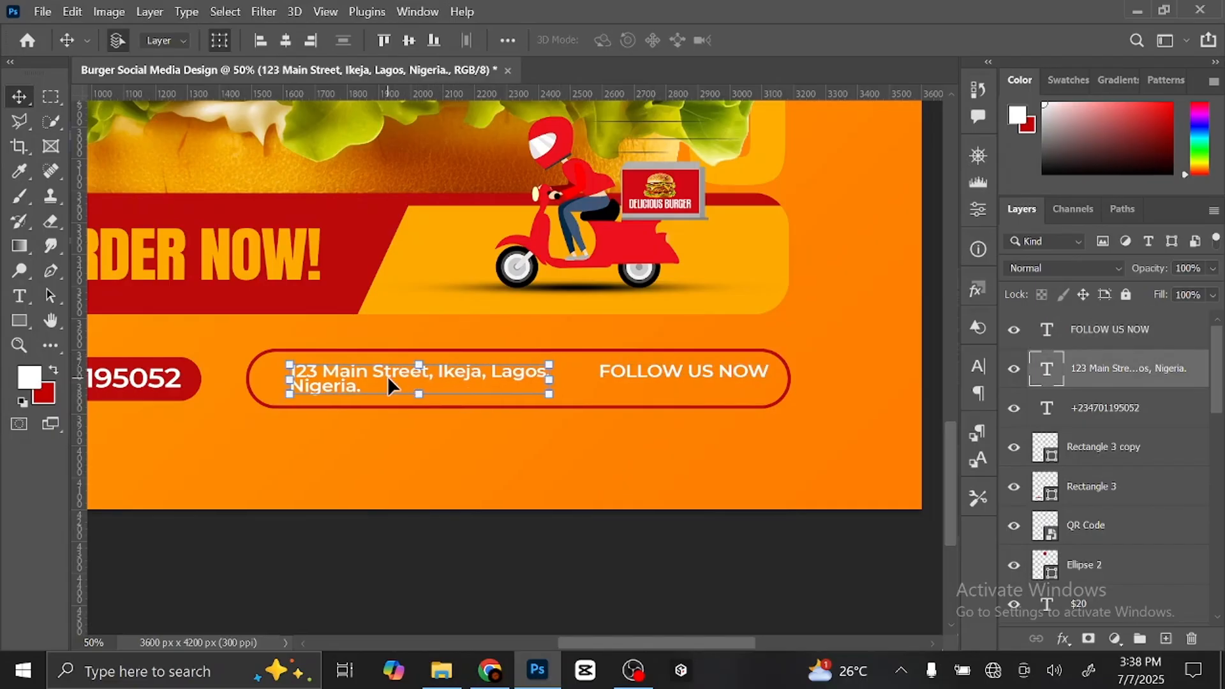
pyautogui.press('Right')
pyautogui.press('Right')
pyautogui.press('Right')
pyautogui.press('Right')
pyautogui.press('Right')
pyautogui.press('Right')
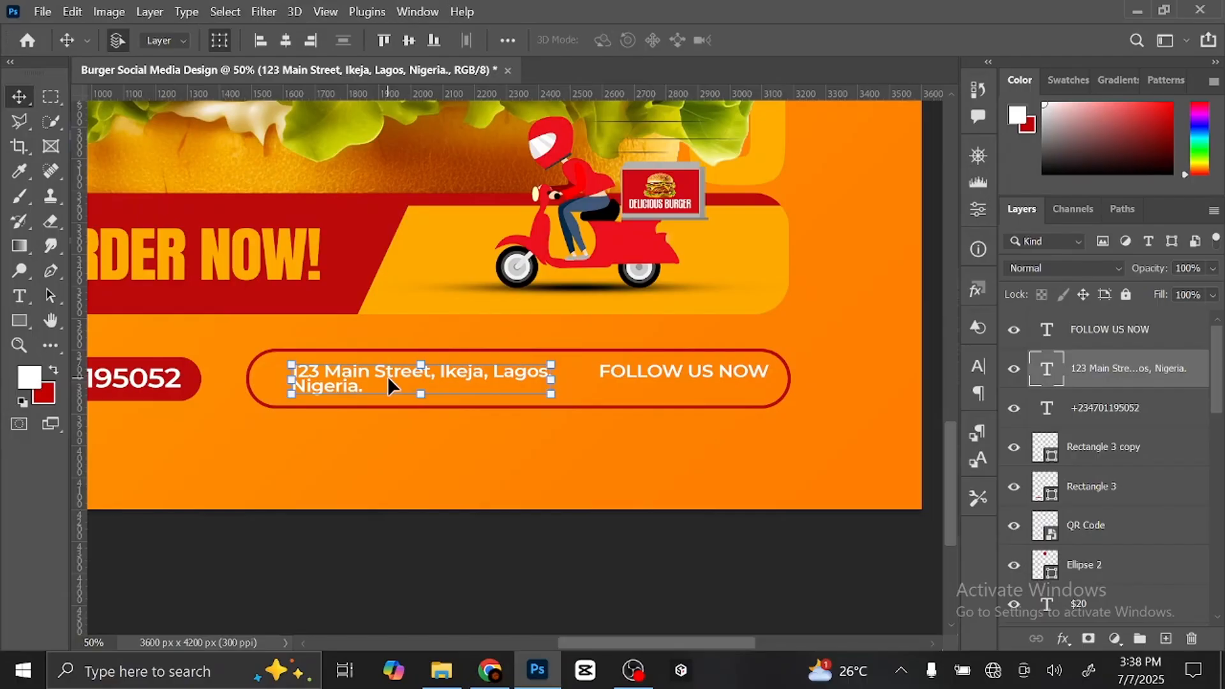
pyautogui.hotkey('ctrl', '0')
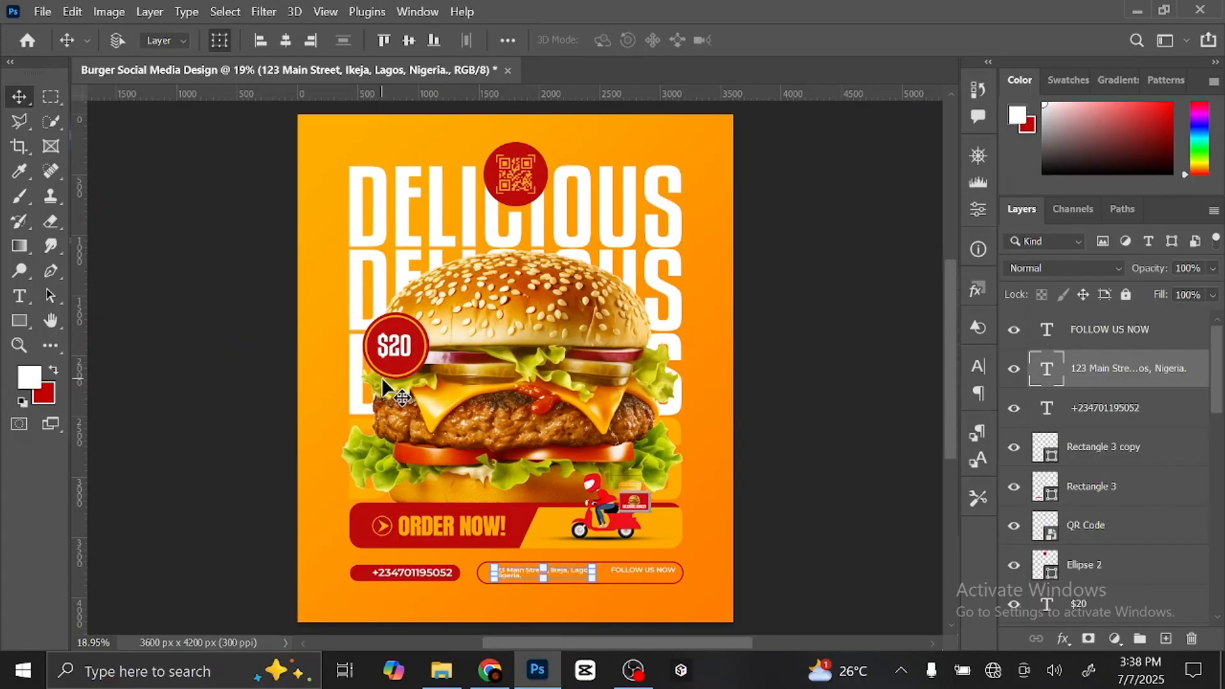
pyautogui.click(585, 559)
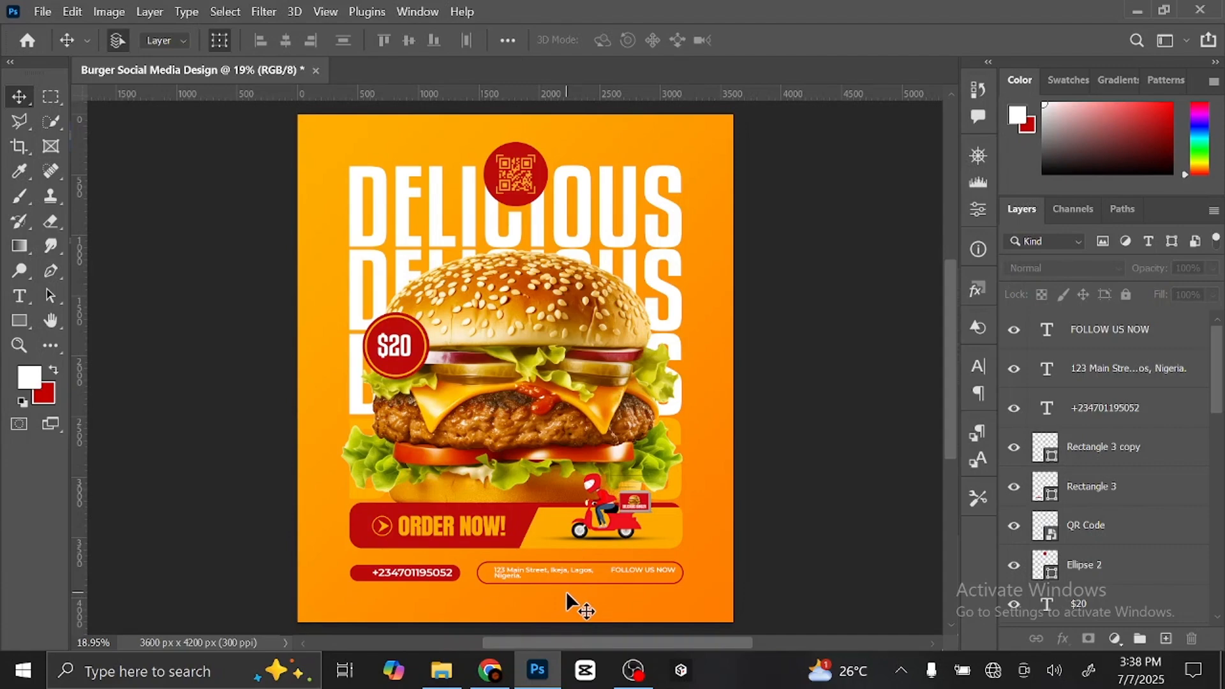
# - Open Icon.psd from the Burger design folder in File Explorer
pyautogui.click(444, 671)
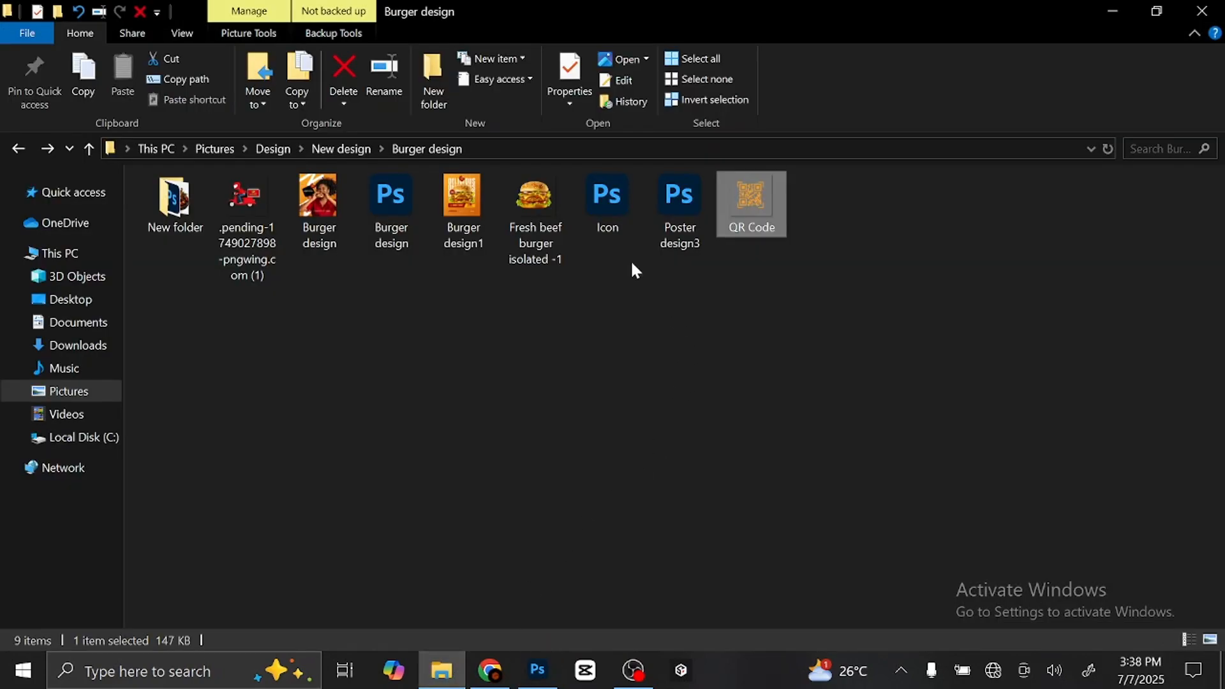
pyautogui.doubleClick(614, 213)
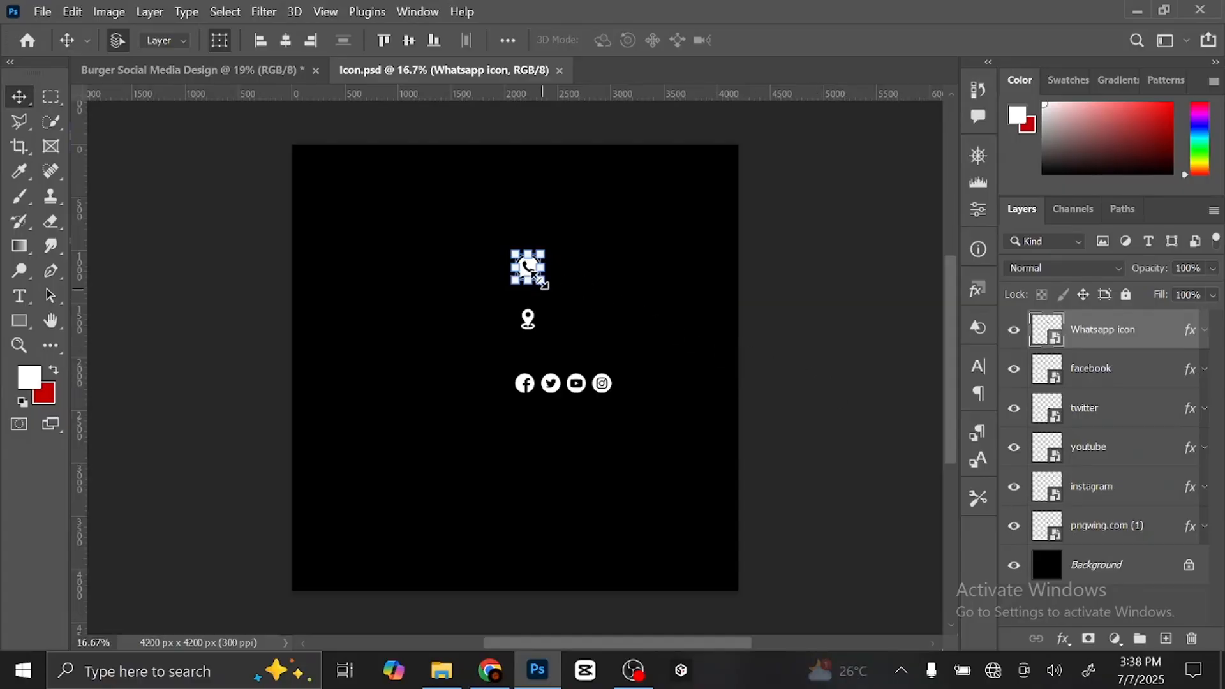
# - Zoom in on the poster's phone bar and select the phone number layer
pyautogui.click(233, 72)
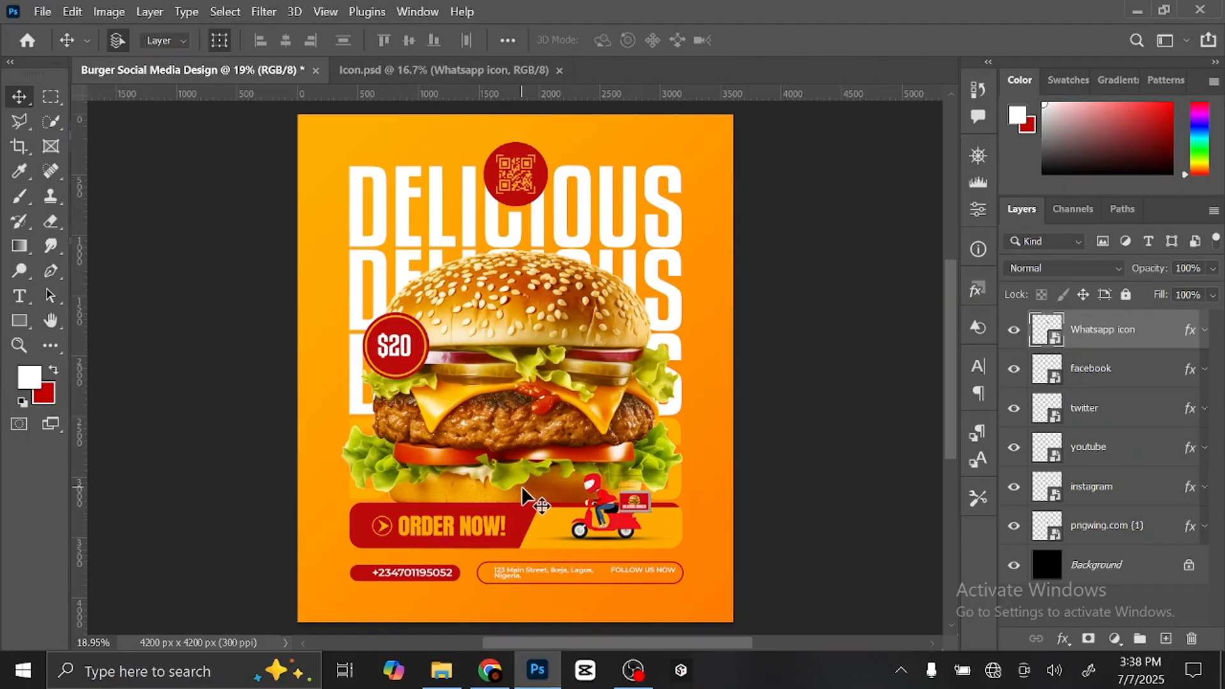
pyautogui.hotkey('ctrl', '+')
pyautogui.hotkey('ctrl', '+')
pyautogui.hotkey('ctrl', '+')
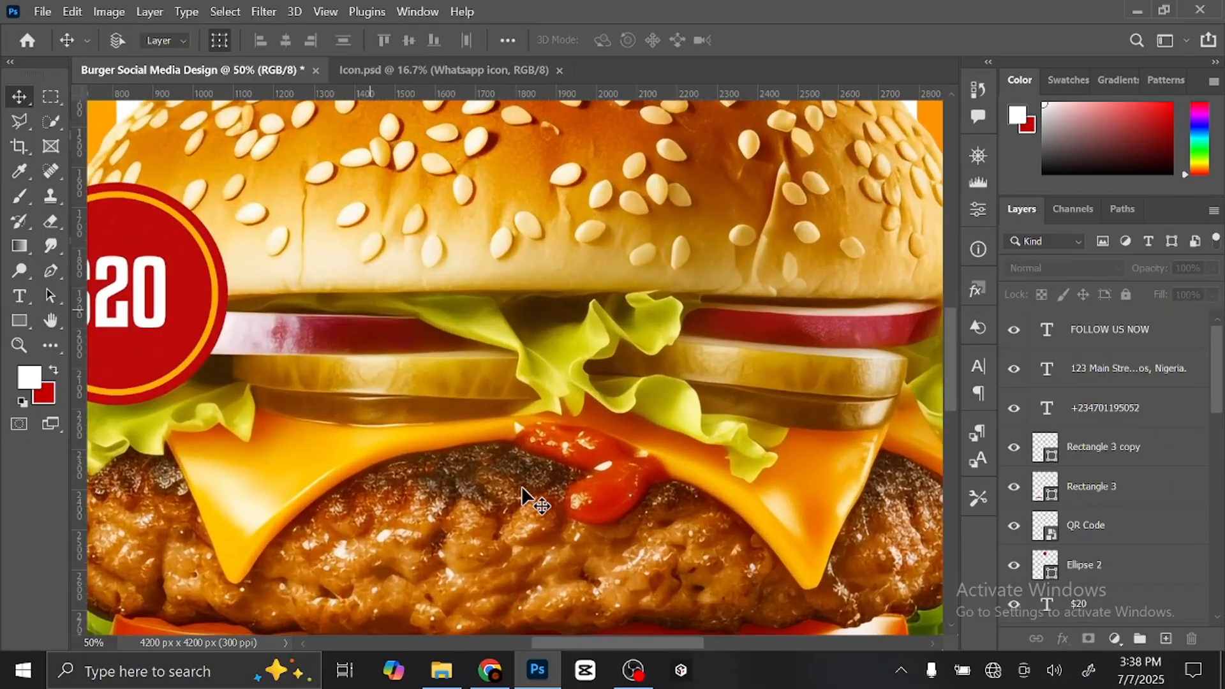
pyautogui.hotkey('ctrl', '+')
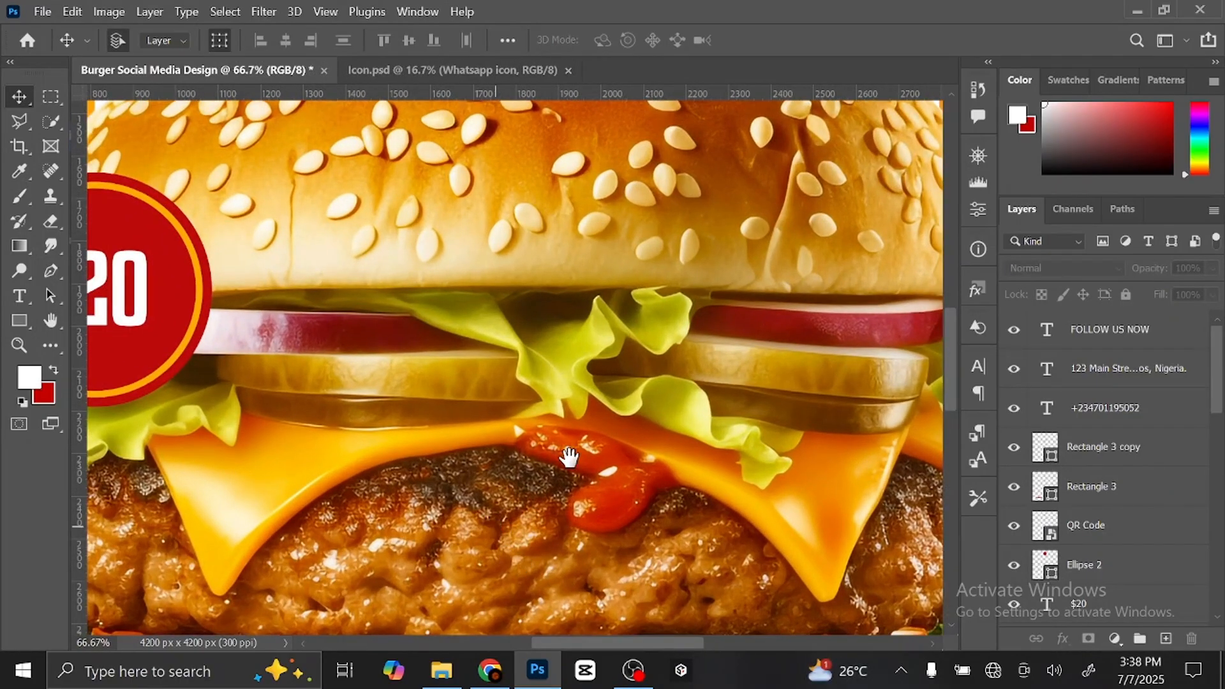
pyautogui.moveTo(569, 460); pyautogui.dragTo(656, 334)
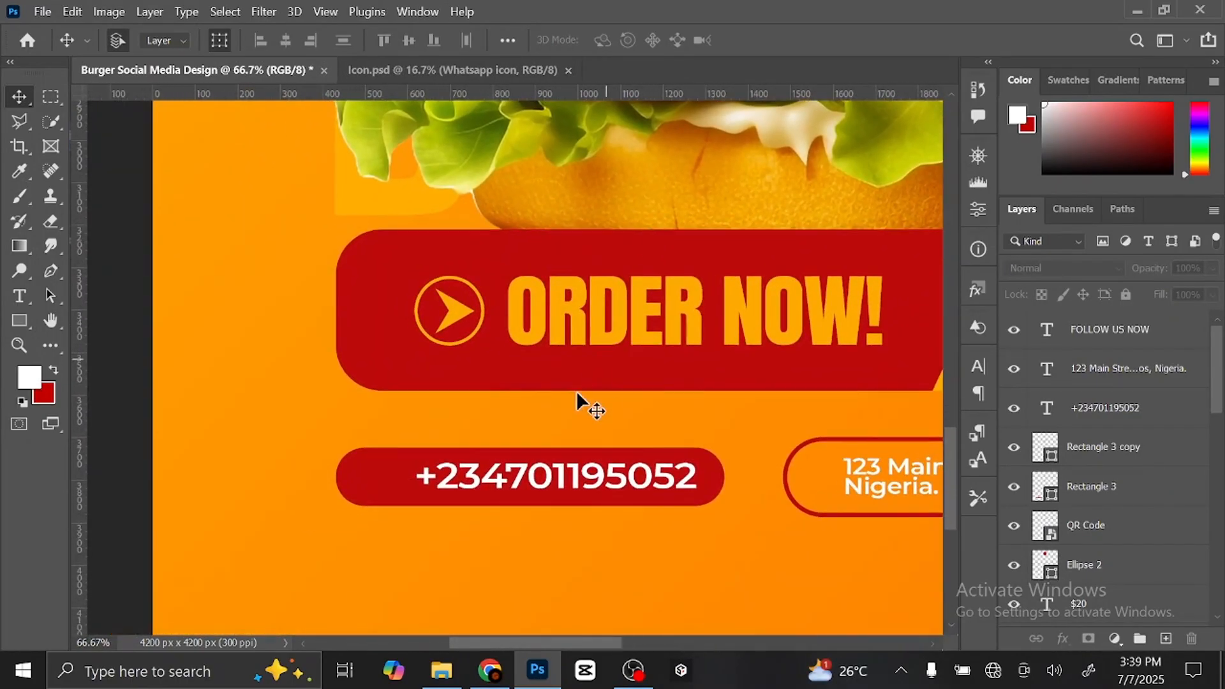
pyautogui.click(522, 476)
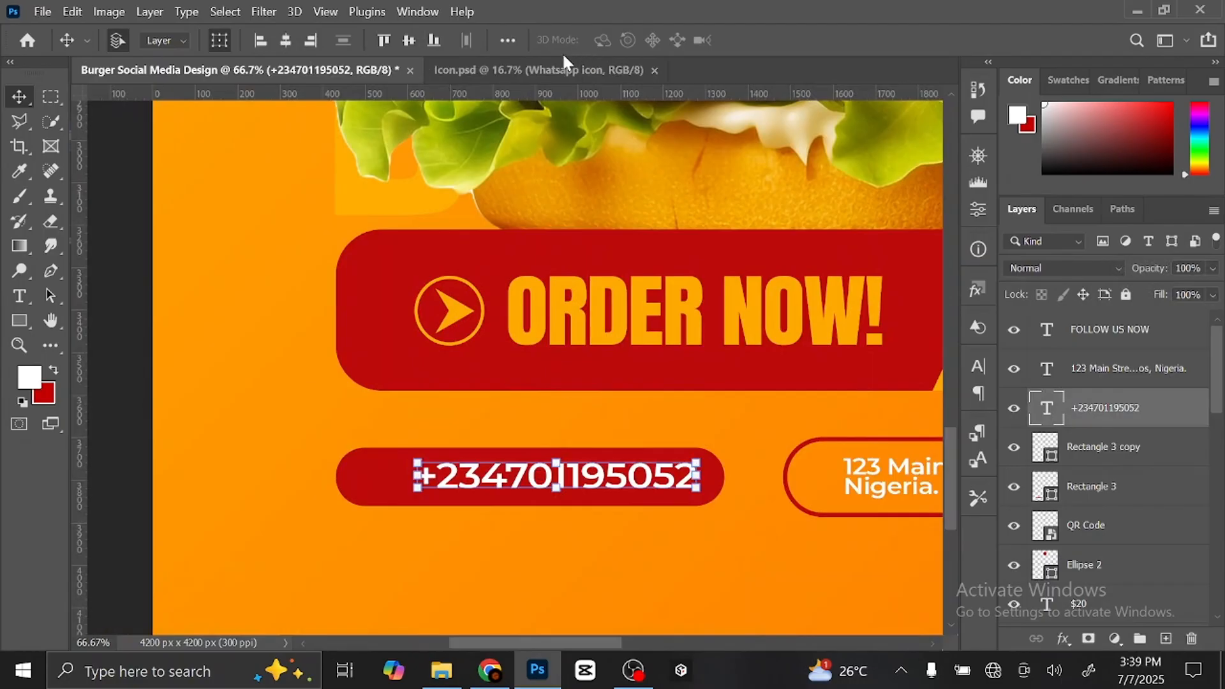
# - Drag the WhatsApp icon from Icon.psd onto the poster beside the phone number
pyautogui.click(568, 67)
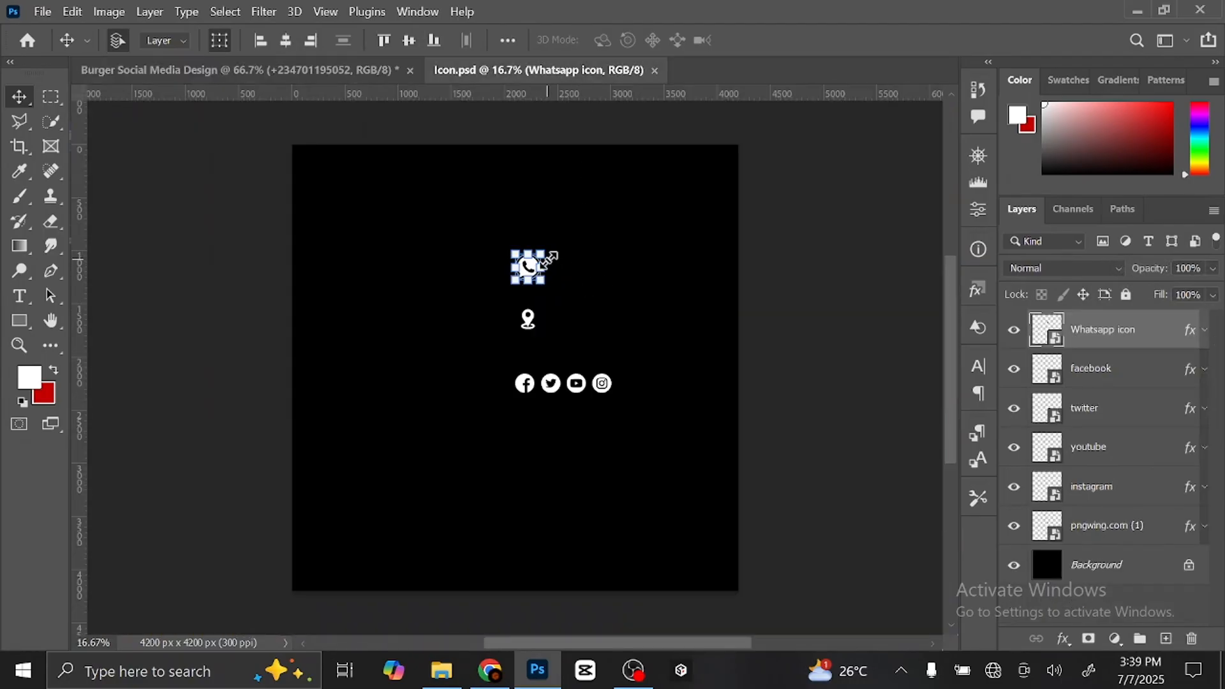
pyautogui.hotkey('ctrl', '+')
pyautogui.hotkey('ctrl', '+')
pyautogui.hotkey('ctrl', '+')
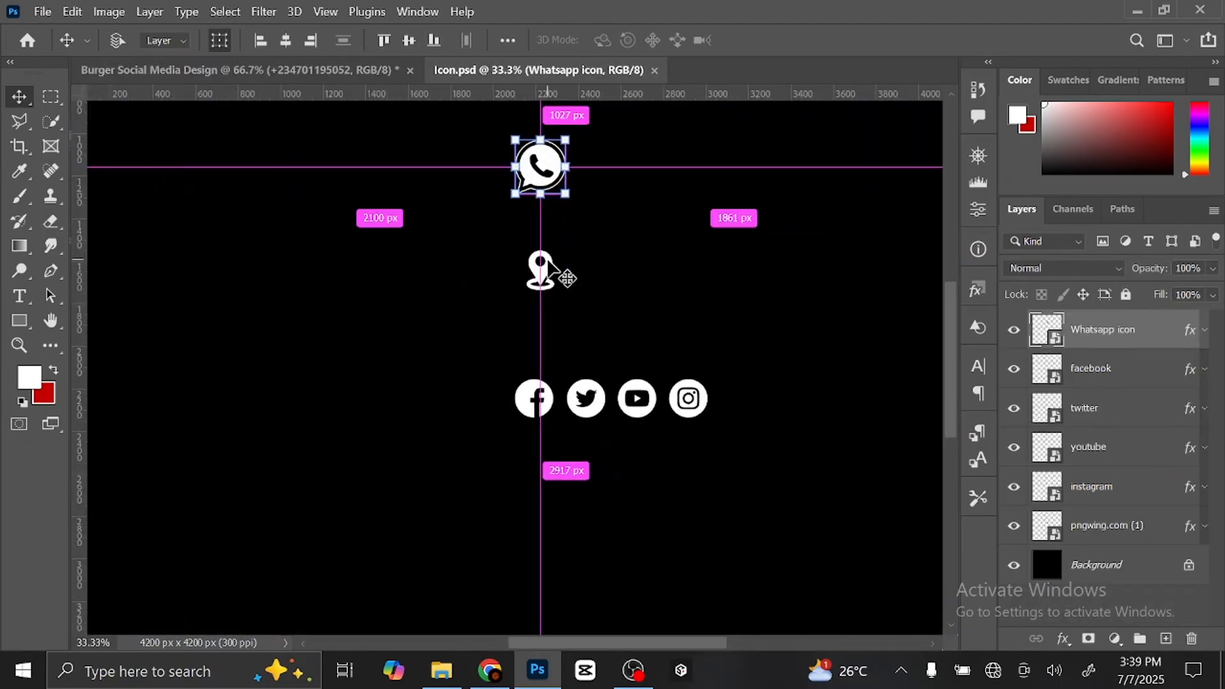
pyautogui.moveTo(554, 258); pyautogui.dragTo(580, 424)
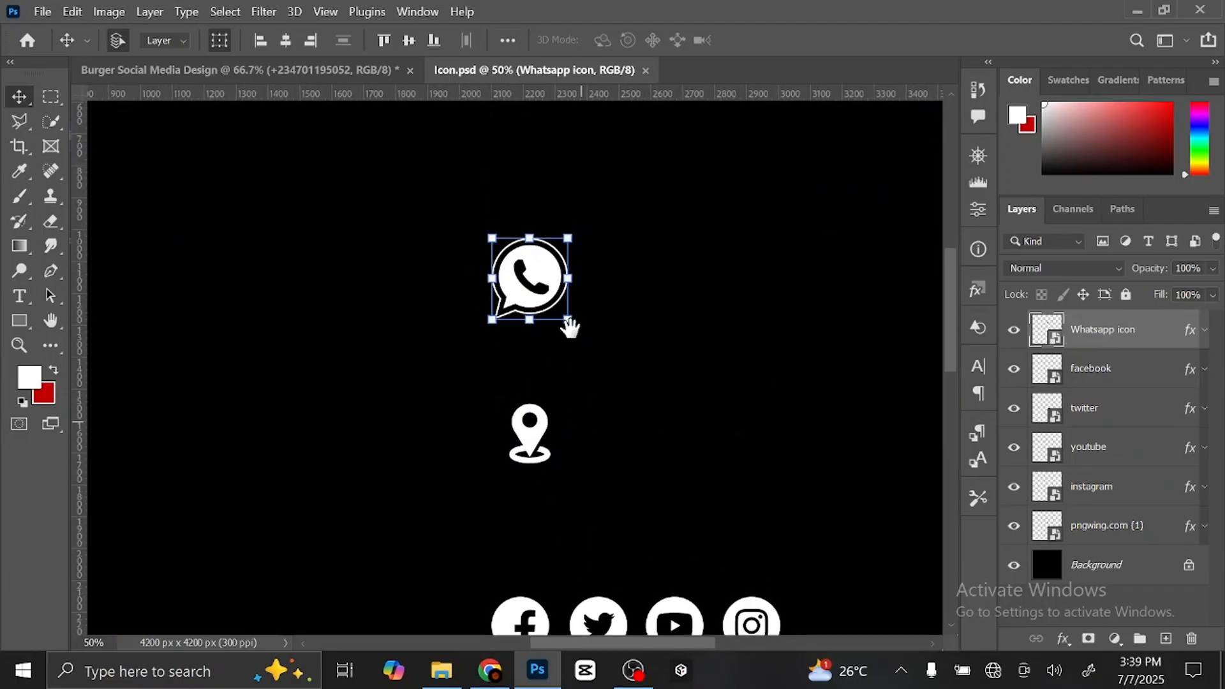
pyautogui.moveTo(564, 322); pyautogui.dragTo(337, 71)
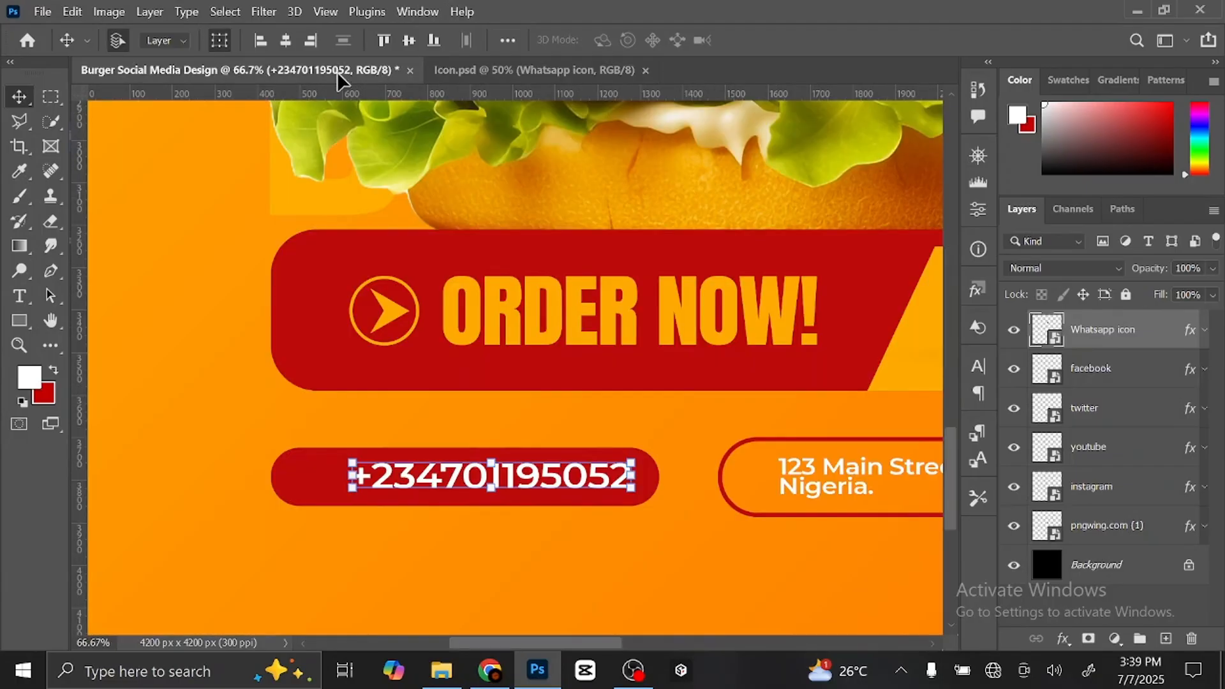
pyautogui.moveTo(305, 480); pyautogui.dragTo(318, 483)
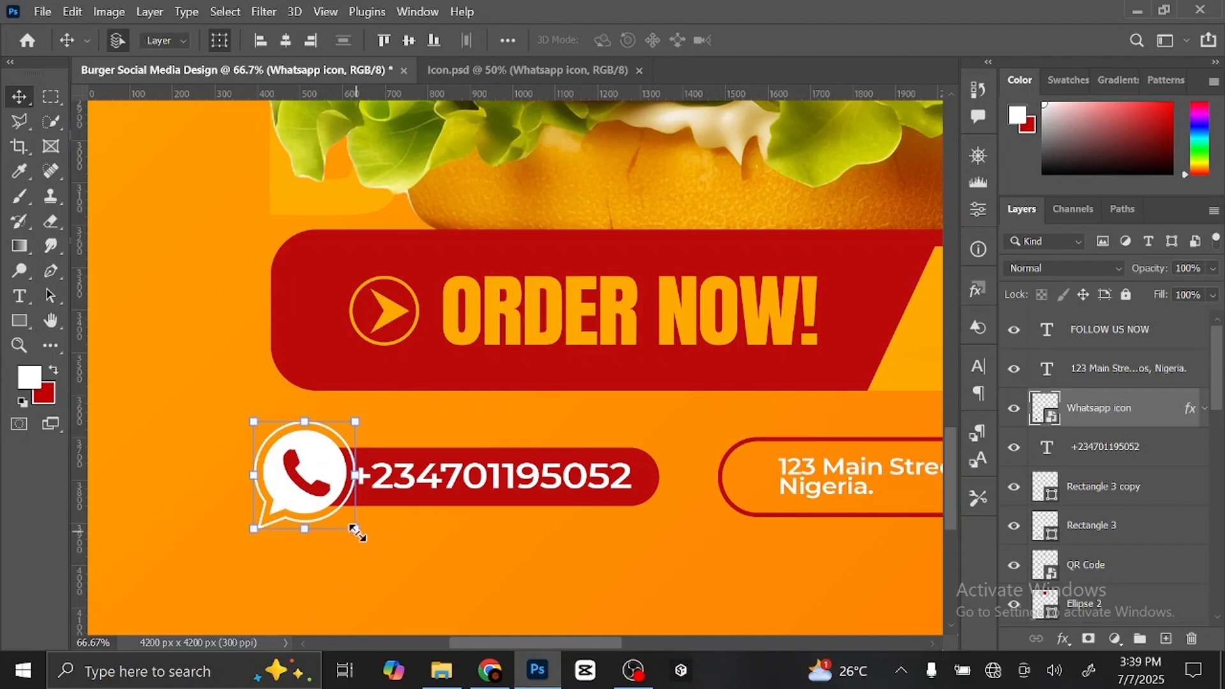
# - Shrink the WhatsApp icon and place it at the left end of the red phone bar
pyautogui.moveTo(358, 535); pyautogui.dragTo(322, 504)
pyautogui.click(947, 40)
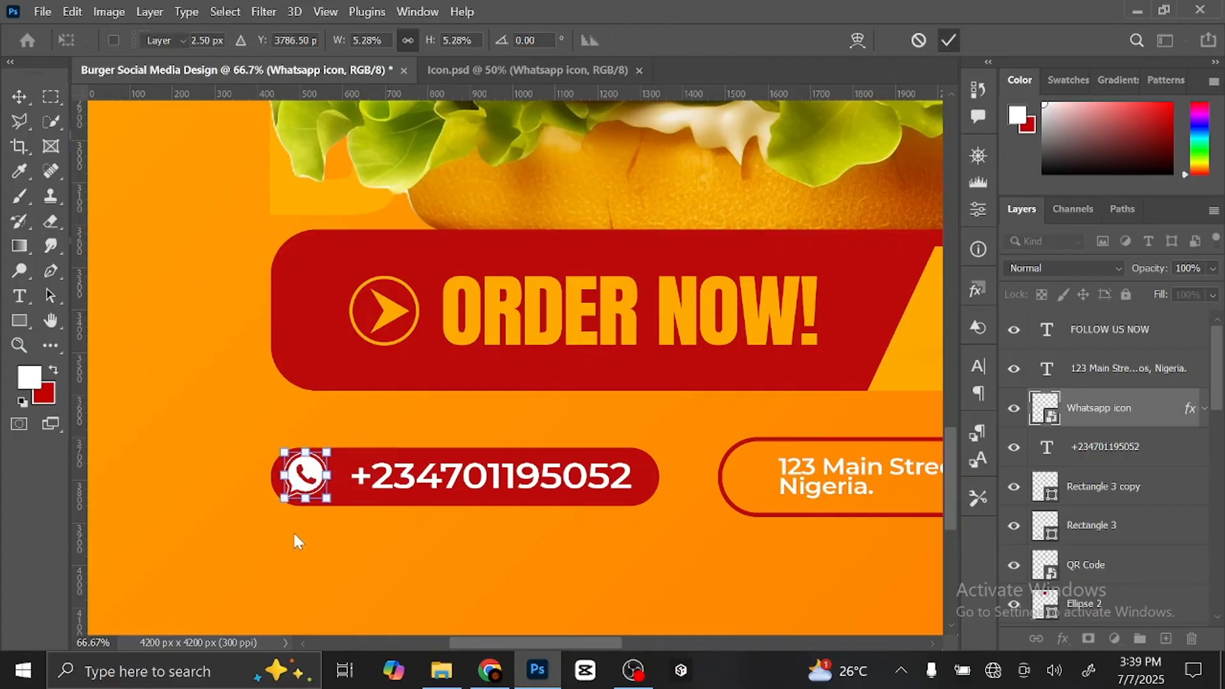
pyautogui.press('Return')
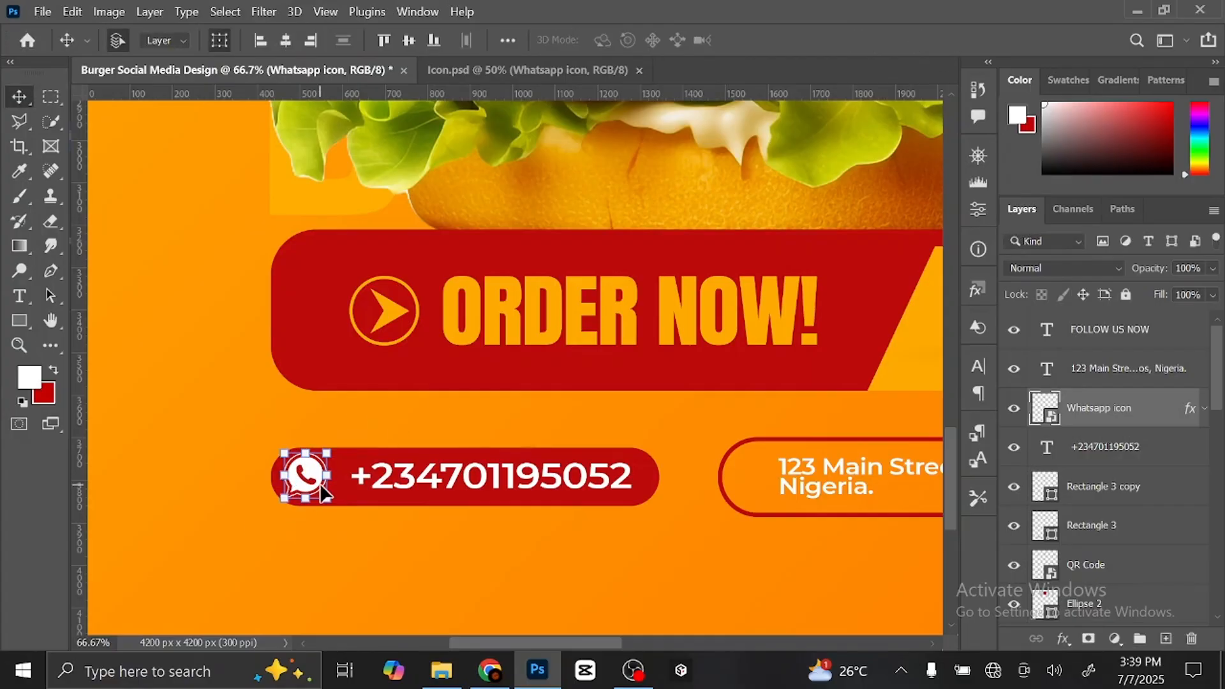
pyautogui.moveTo(311, 475); pyautogui.dragTo(324, 476)
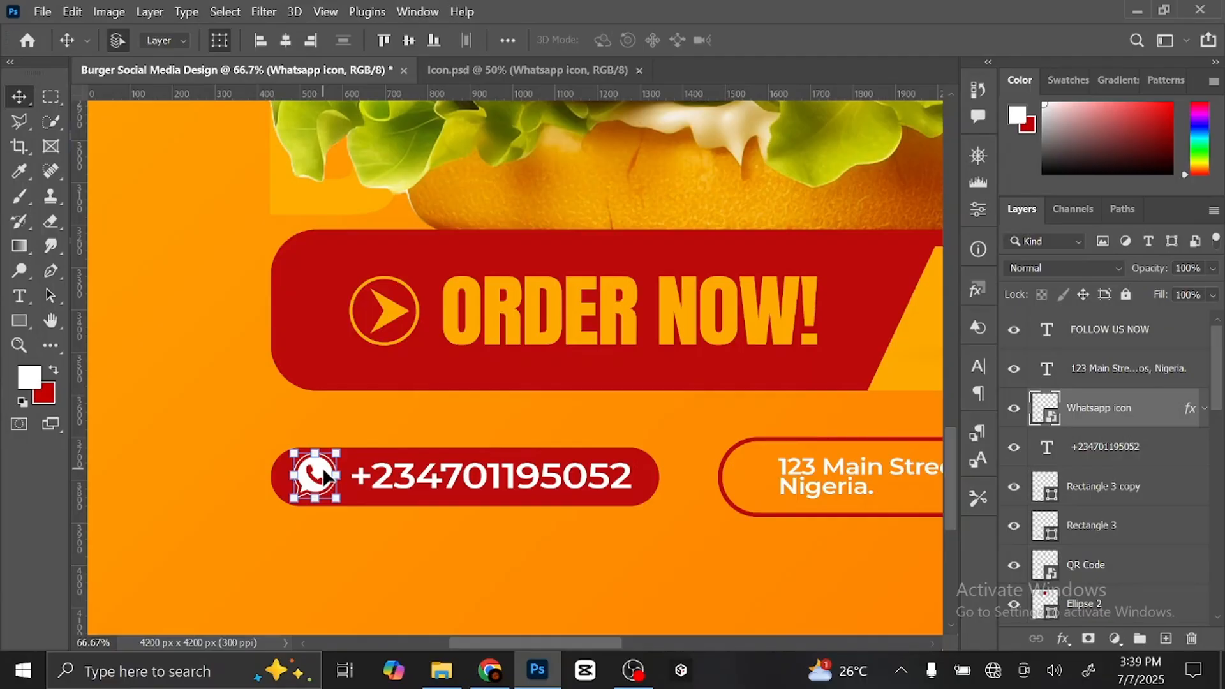
pyautogui.press('Right')
pyautogui.press('Right')
pyautogui.press('Right')
pyautogui.press('Right')
pyautogui.press('Right')
pyautogui.press('Right')
pyautogui.press('Right')
pyautogui.press('Right')
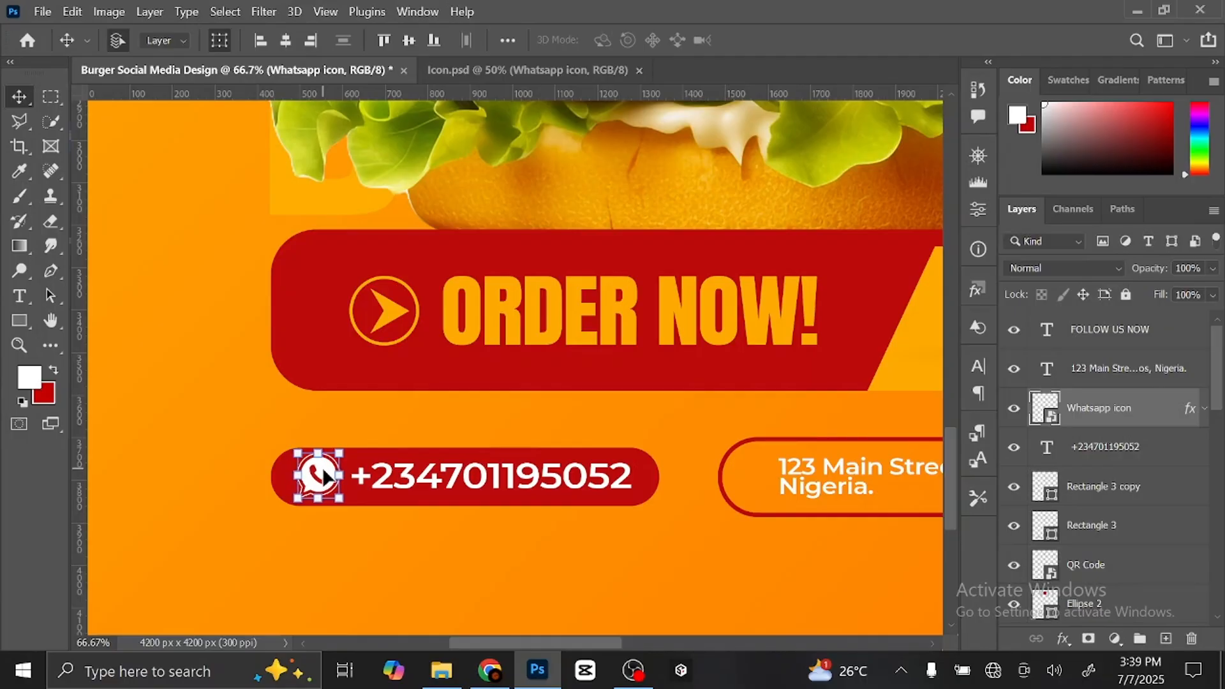
pyautogui.hscroll(5, 533, 514)
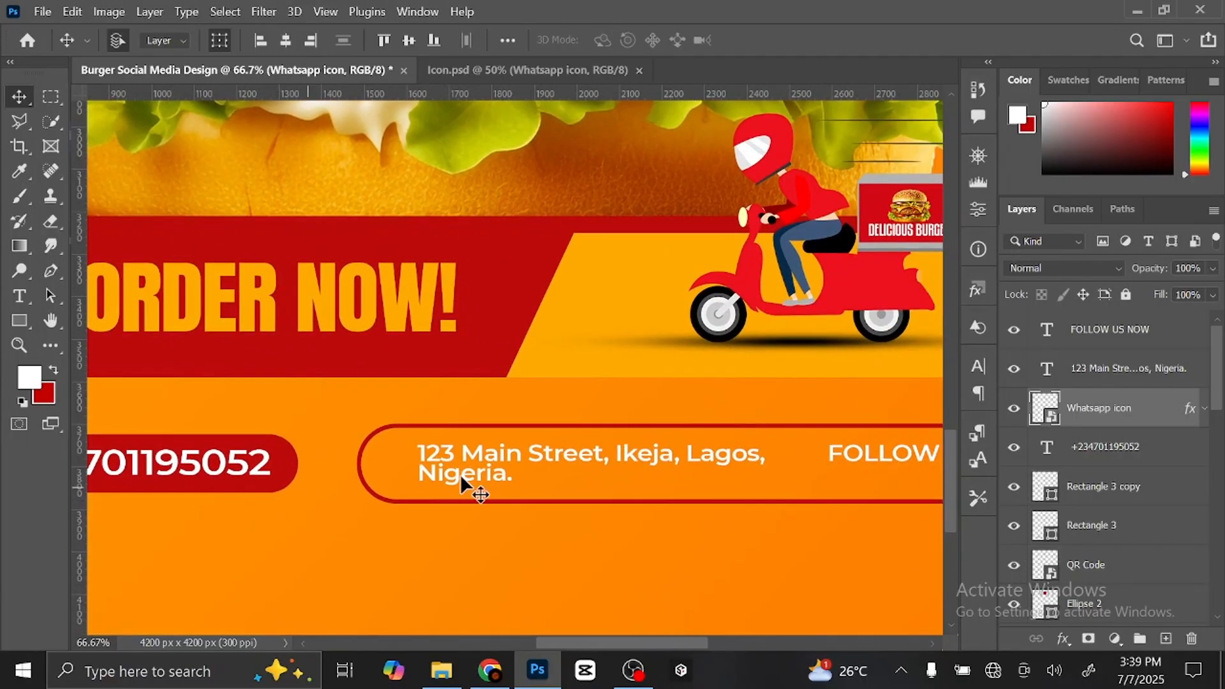
# - Bring the location pin from Icon.psd onto the poster and shrink it
pyautogui.click(514, 460)
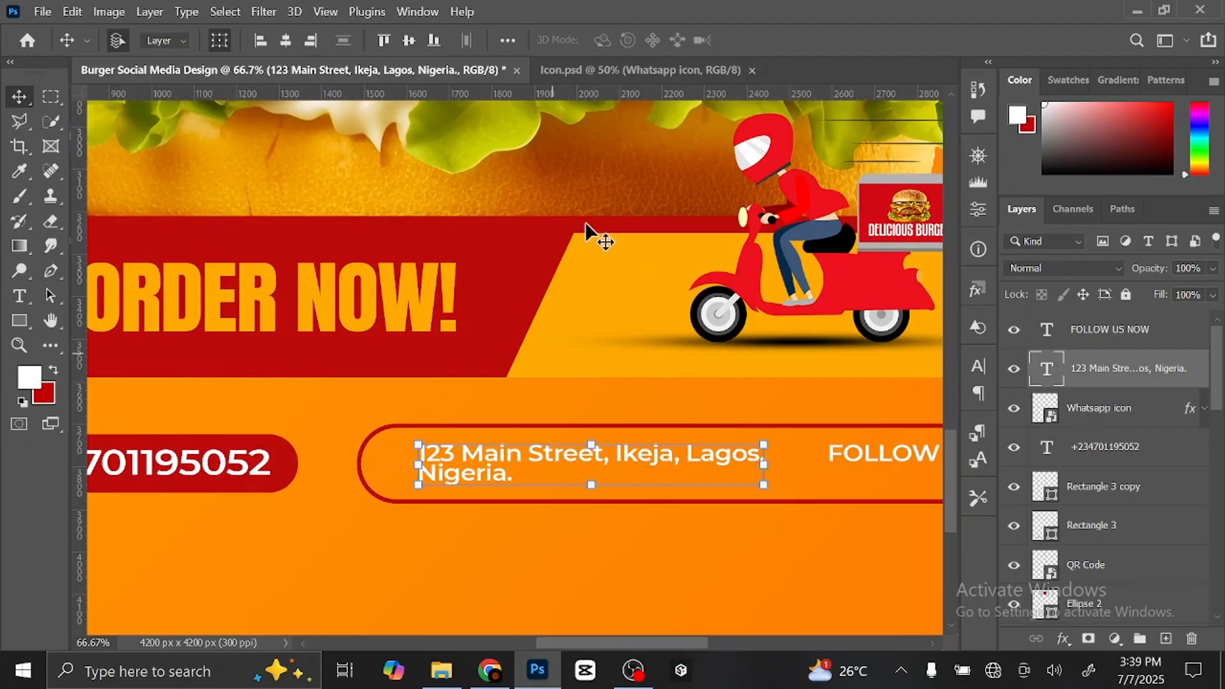
pyautogui.click(618, 64)
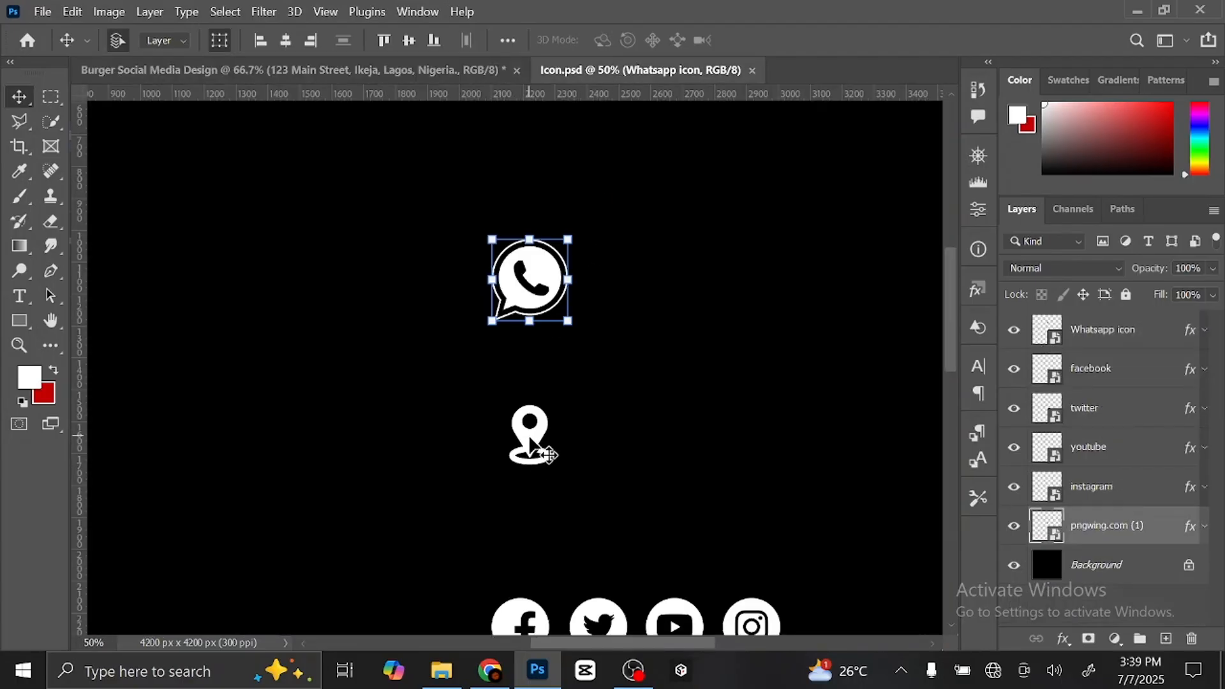
pyautogui.moveTo(547, 454); pyautogui.dragTo(387, 464)
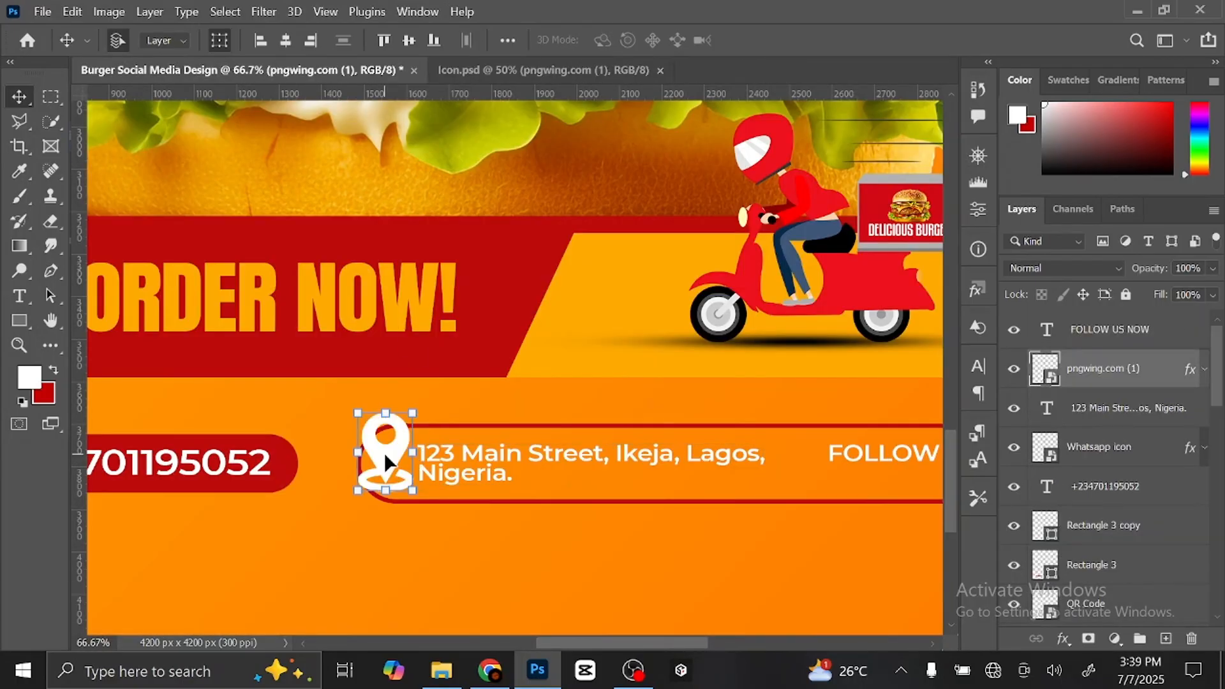
pyautogui.moveTo(385, 407); pyautogui.dragTo(388, 475)
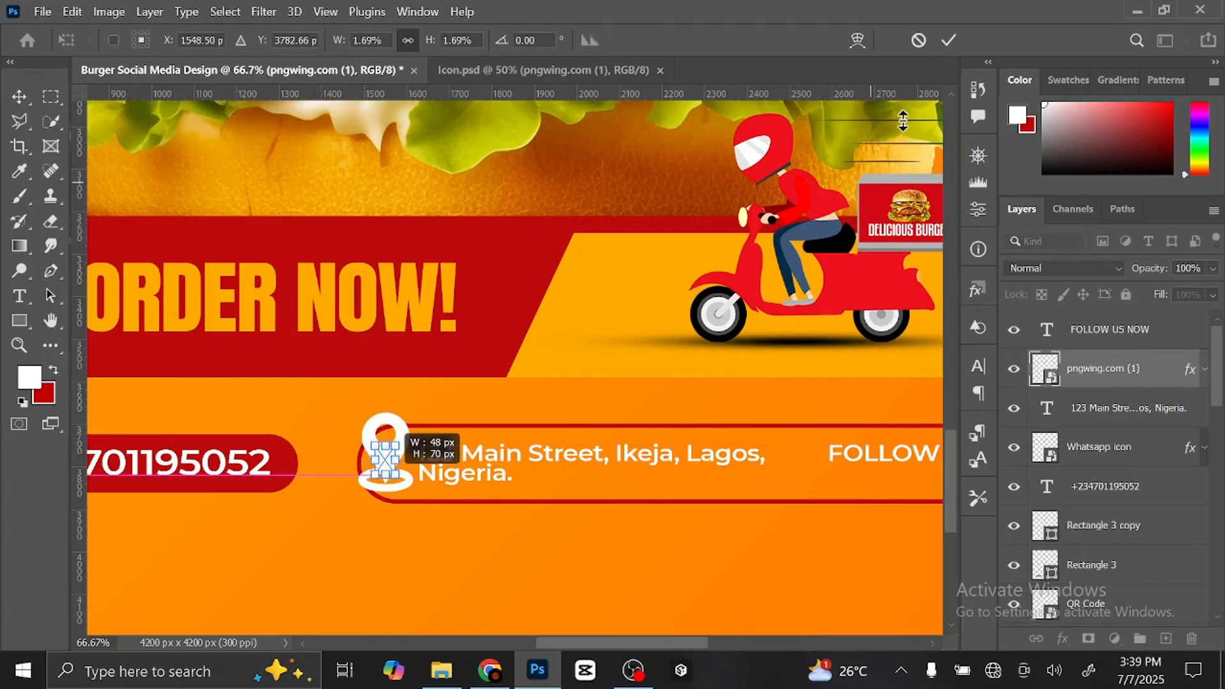
pyautogui.click(949, 41)
# - Move the pin right up to the address text, then select the FOLLOW US NOW text
pyautogui.hotkey('ctrl', '+')
pyautogui.hotkey('ctrl', '+')
pyautogui.moveTo(623, 394); pyautogui.dragTo(834, 287)
pyautogui.moveTo(396, 506); pyautogui.dragTo(427, 504)
pyautogui.hotkey('ctrl', '+')
pyautogui.hotkey('ctrl', '+')
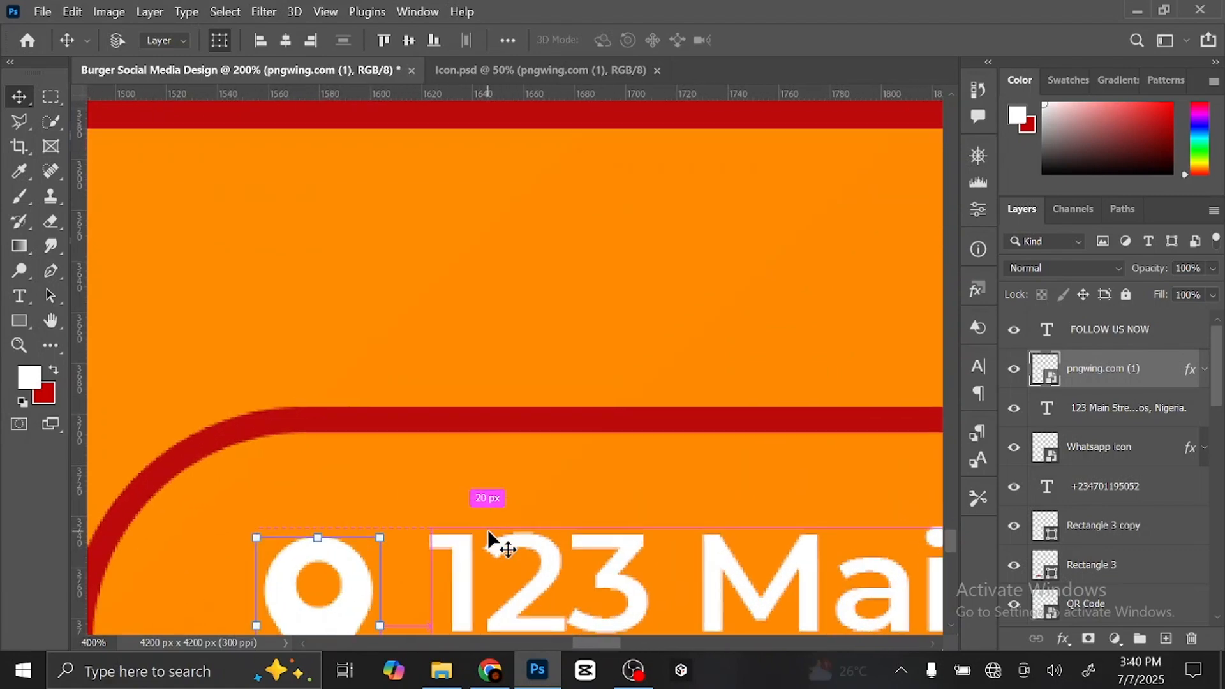
pyautogui.hotkey('ctrl', '-')
pyautogui.hotkey('ctrl', '-')
pyautogui.hotkey('ctrl', '-')
pyautogui.moveTo(774, 504); pyautogui.dragTo(340, 519)
pyautogui.moveTo(625, 478); pyautogui.dragTo(527, 505)
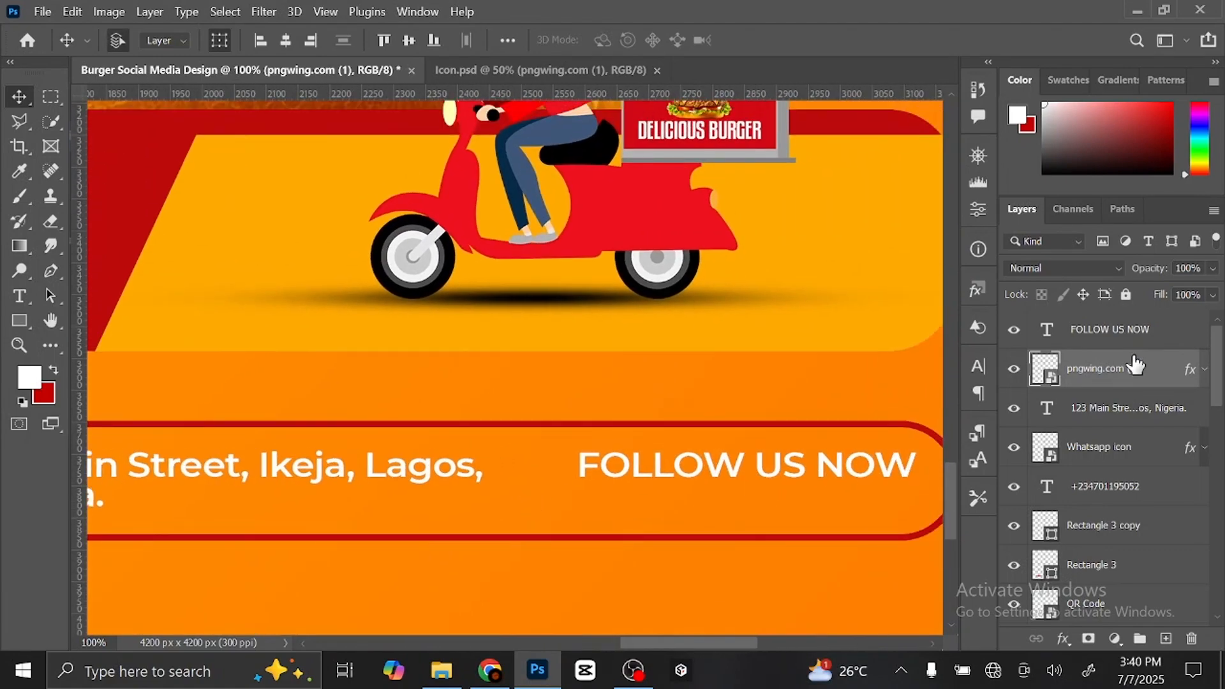
pyautogui.click(1154, 343)
pyautogui.moveTo(855, 550); pyautogui.dragTo(754, 551)
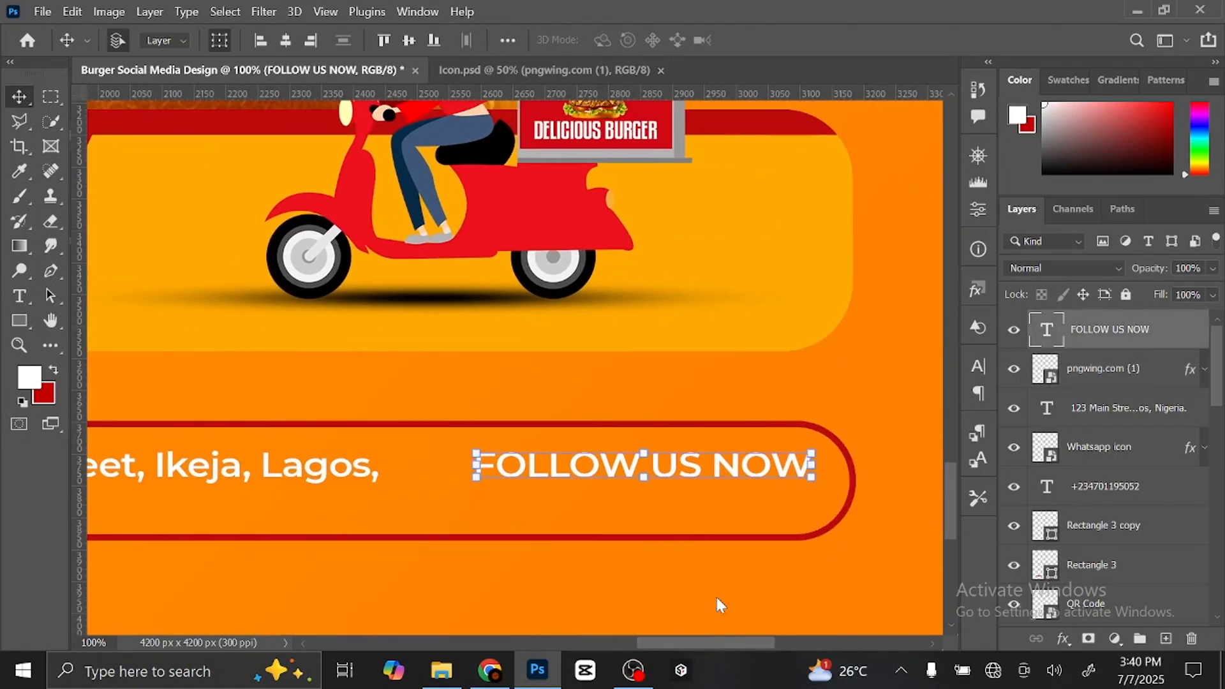
pyautogui.click(557, 72)
# - Drag the facebook, twitter, youtube and instagram icons from Icon.psd into the burger poster
pyautogui.moveTo(657, 485); pyautogui.dragTo(613, 277)
pyautogui.click(484, 450)
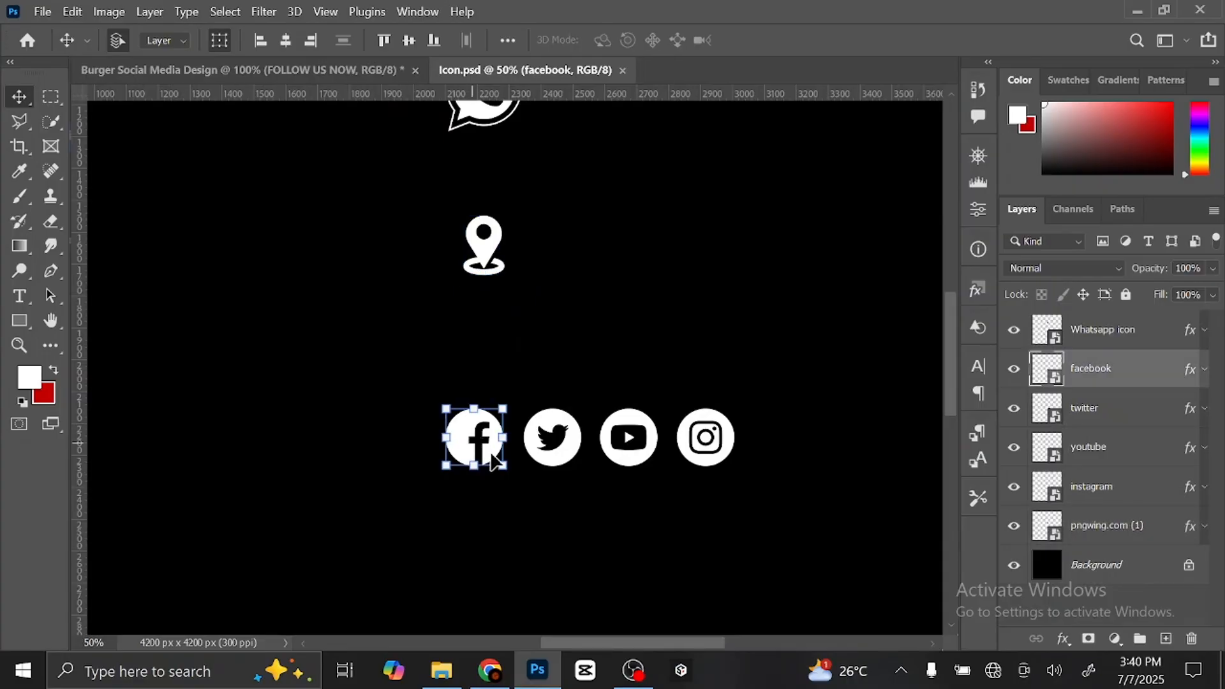
pyautogui.keyDown('shift'); pyautogui.click(562, 450); pyautogui.keyUp('shift')
pyautogui.keyDown('shift'); pyautogui.click(632, 447); pyautogui.keyUp('shift')
pyautogui.keyDown('shift'); pyautogui.click(705, 447); pyautogui.keyUp('shift')
pyautogui.moveTo(710, 460); pyautogui.dragTo(618, 500)
# - Scale the four social icons down to about 37% beneath FOLLOW US NOW
pyautogui.hotkey('ctrl', 't')
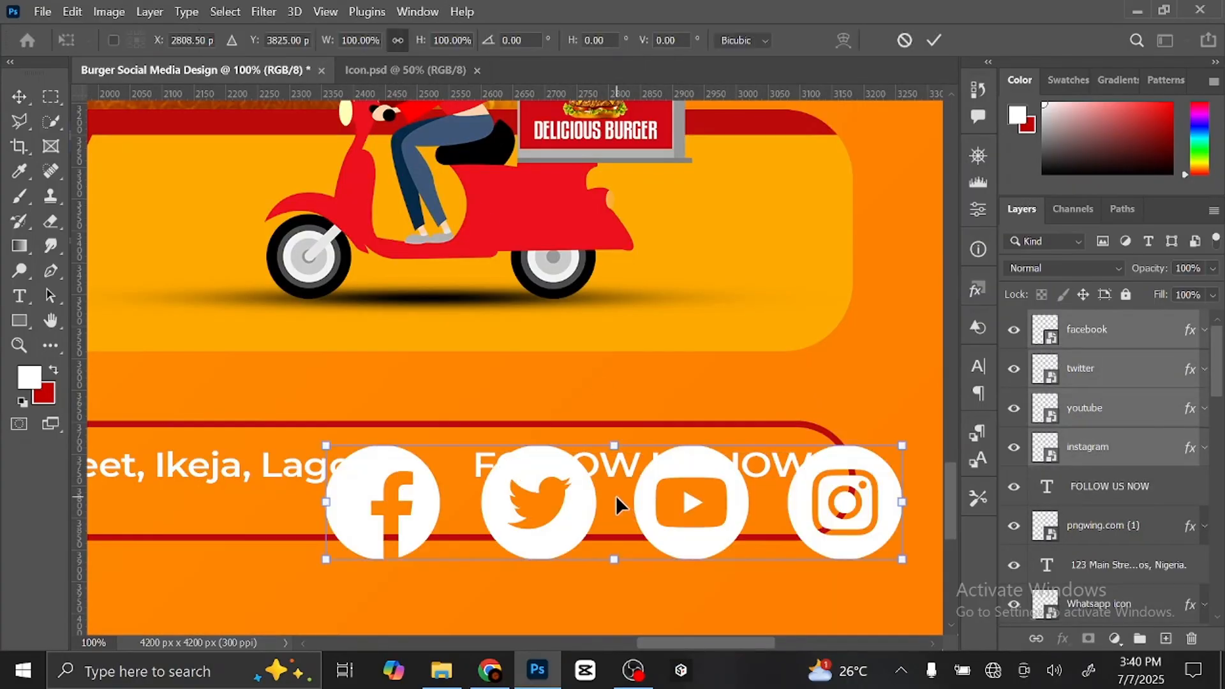
pyautogui.moveTo(324, 445); pyautogui.dragTo(475, 475)
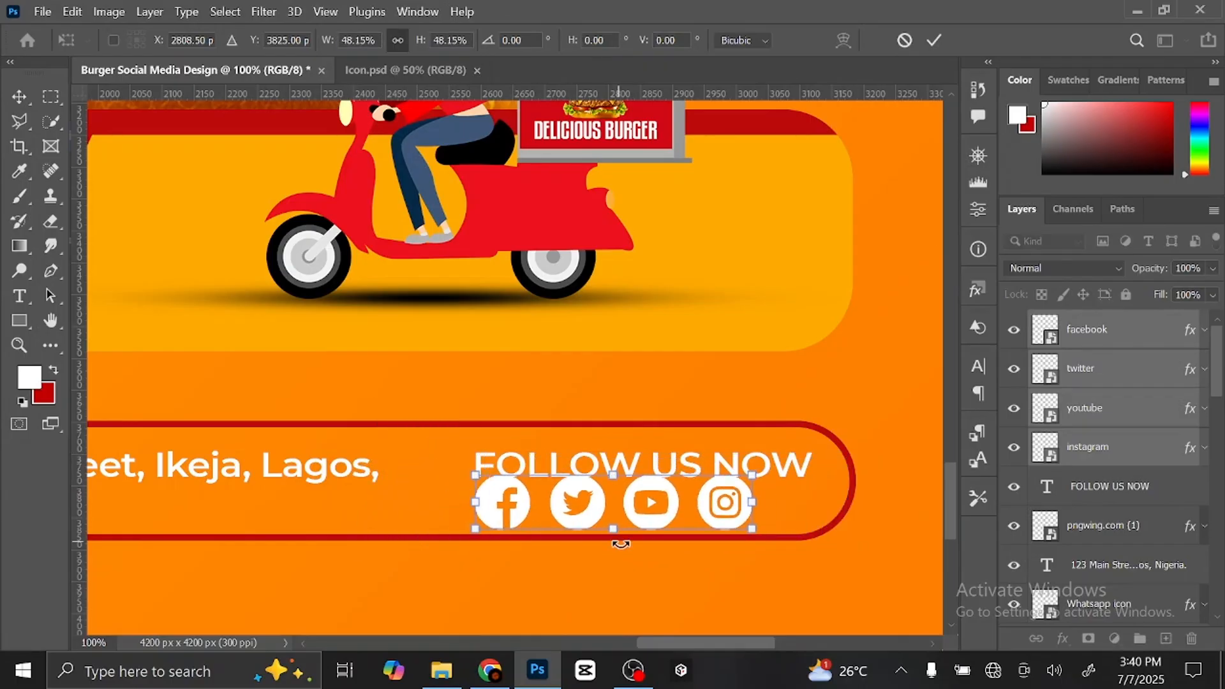
pyautogui.moveTo(753, 529); pyautogui.dragTo(785, 507)
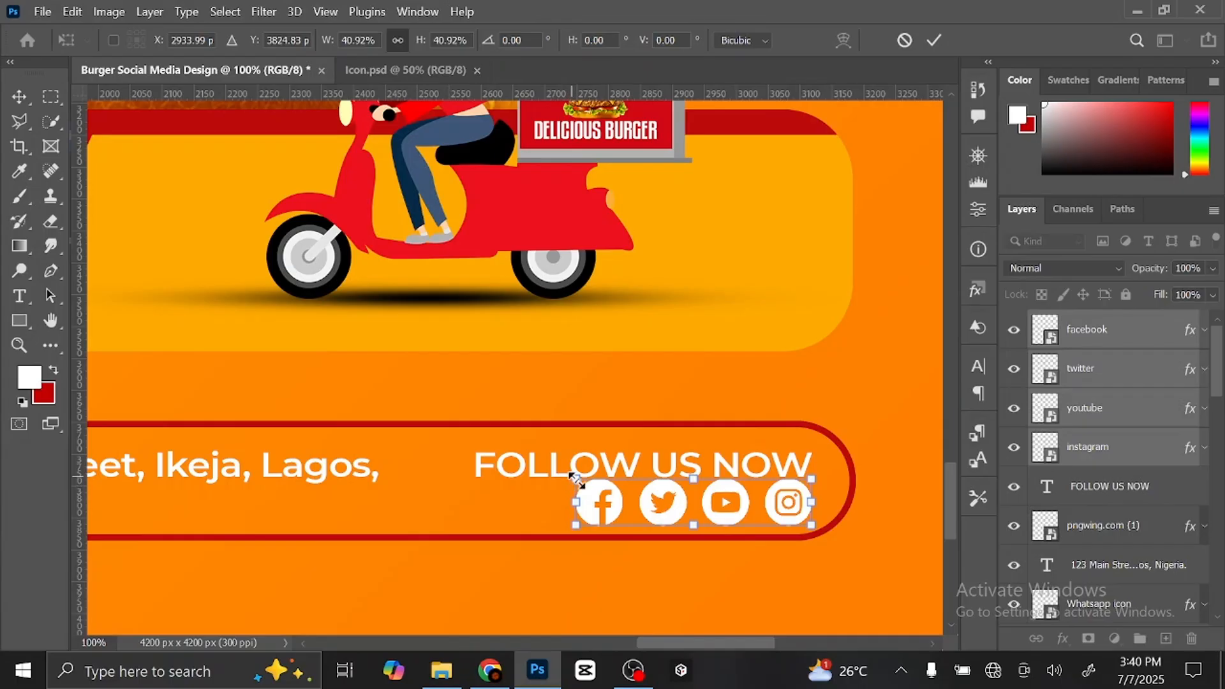
pyautogui.moveTo(575, 478); pyautogui.dragTo(598, 483)
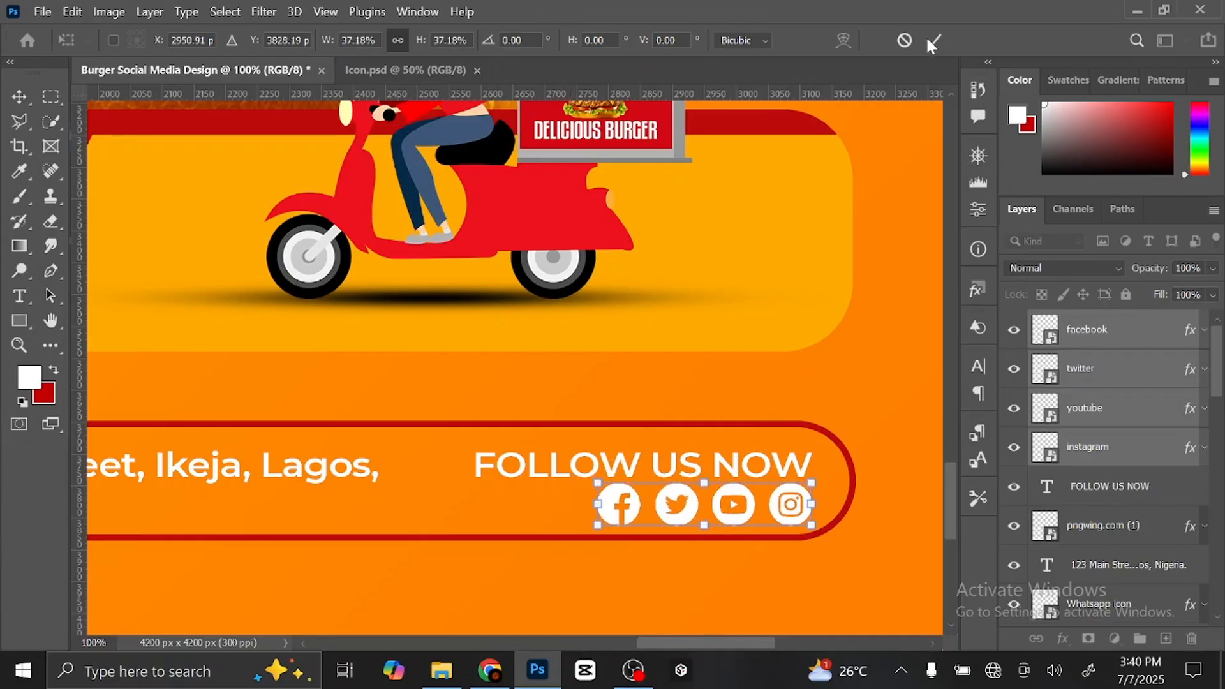
pyautogui.press('Return')
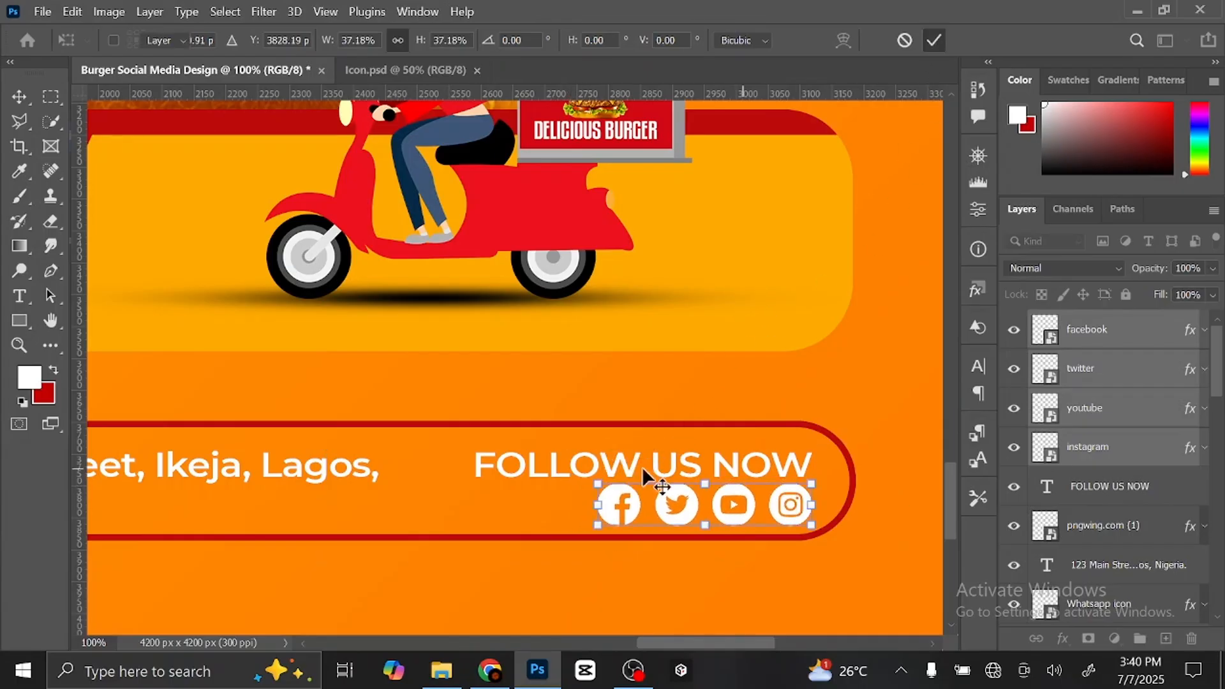
# - Shrink the FOLLOW US NOW text to about 63% and move it up above the icons
pyautogui.click(531, 463)
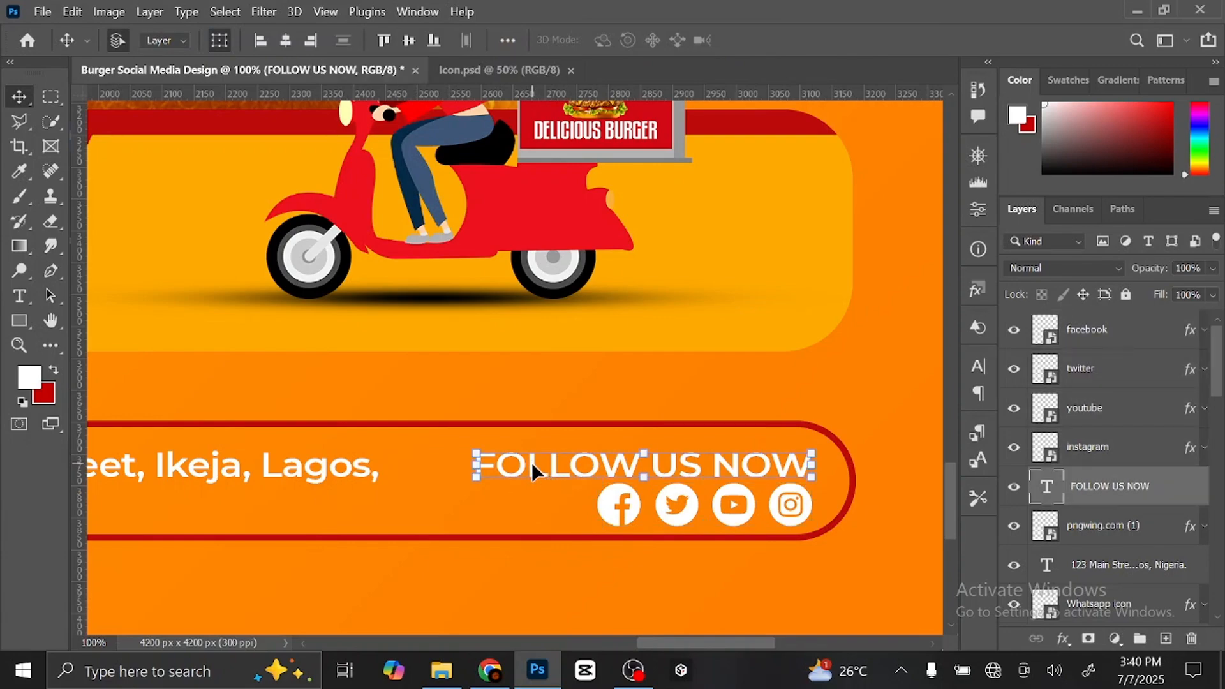
pyautogui.hotkey('ctrl', 't')
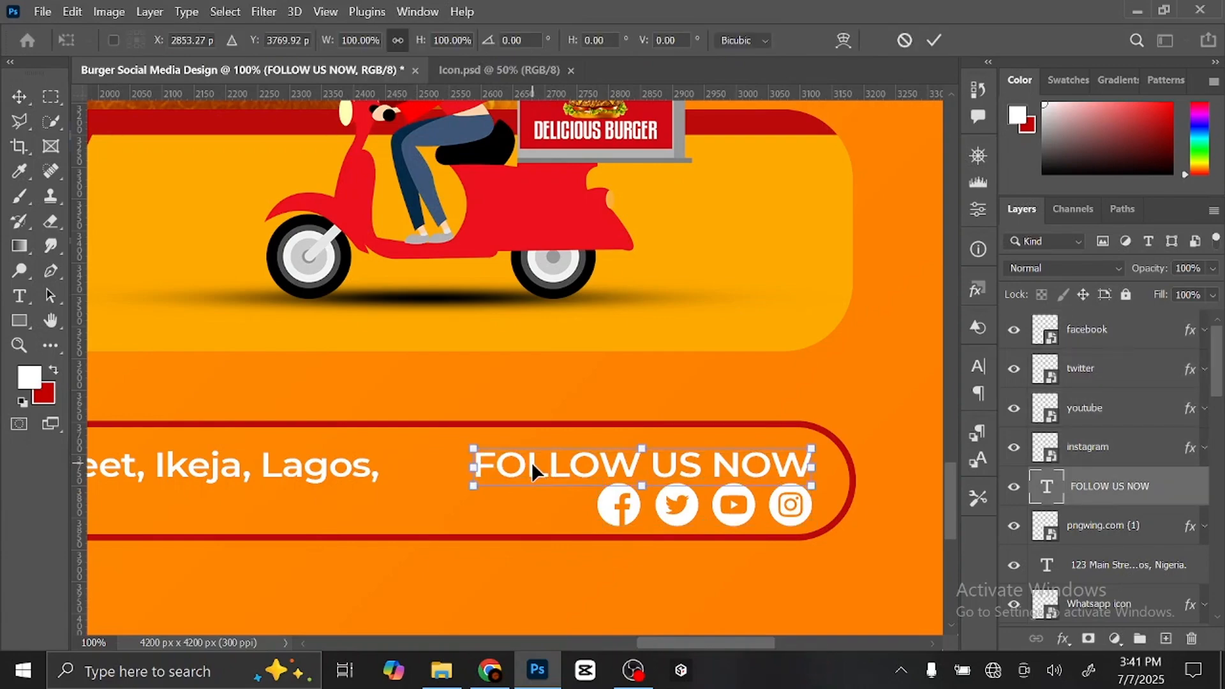
pyautogui.moveTo(491, 447); pyautogui.dragTo(598, 461)
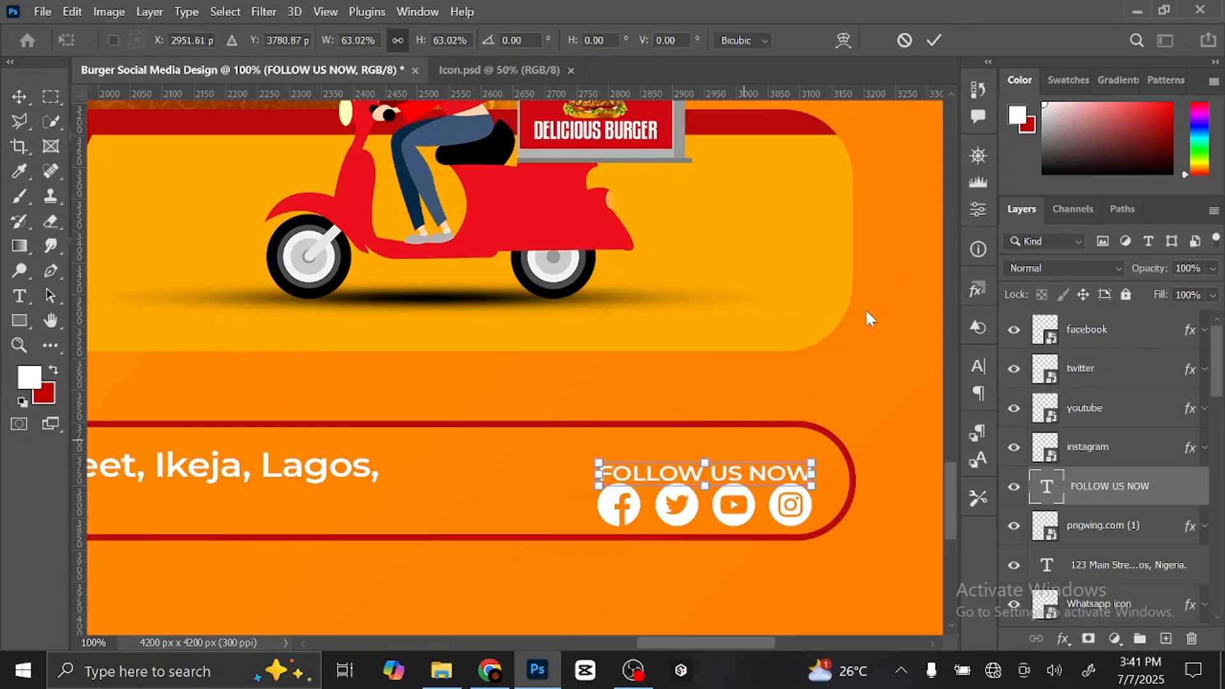
pyautogui.press('Return')
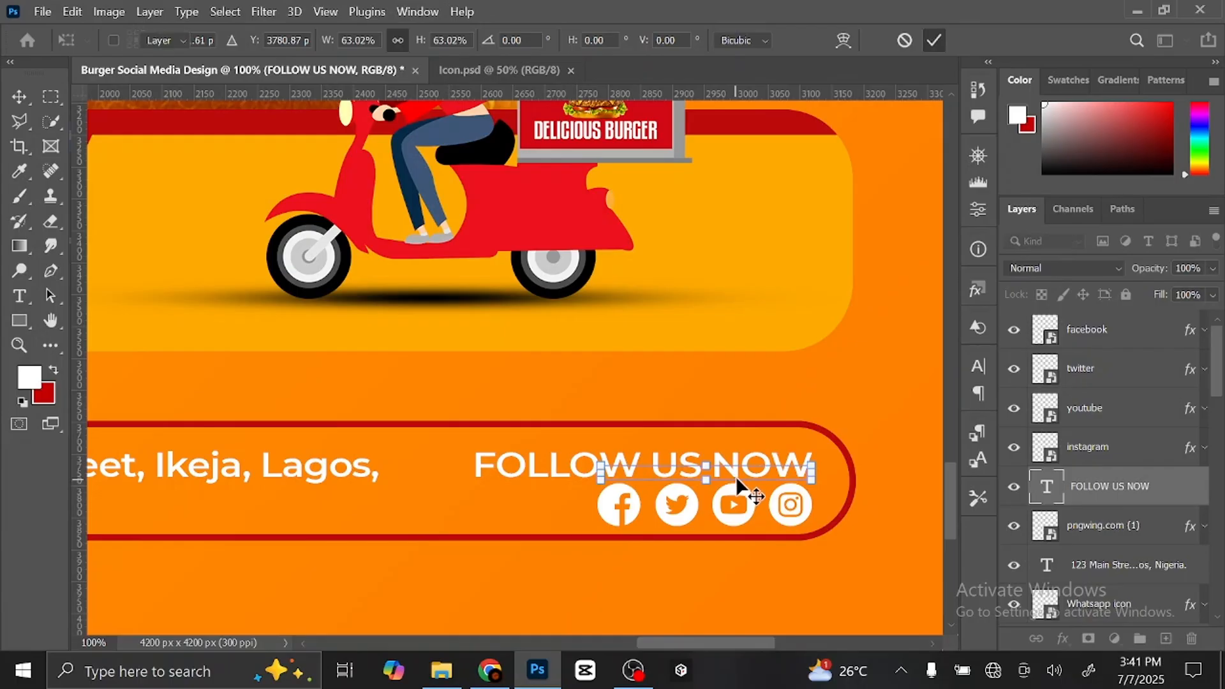
pyautogui.press('Return')
pyautogui.moveTo(733, 472); pyautogui.dragTo(735, 466)
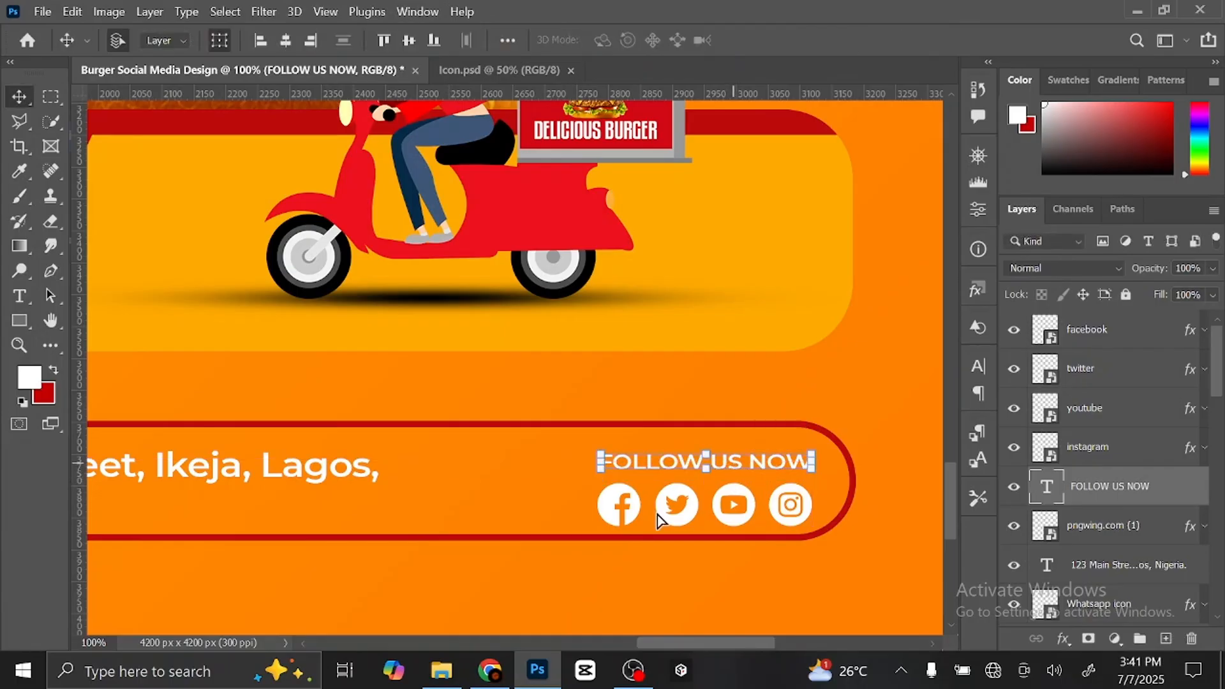
# - Select the facebook, twitter, youtube and instagram icons and raise them slightly
pyautogui.click(639, 515)
pyautogui.keyDown('shift'); pyautogui.click(687, 511); pyautogui.keyUp('shift')
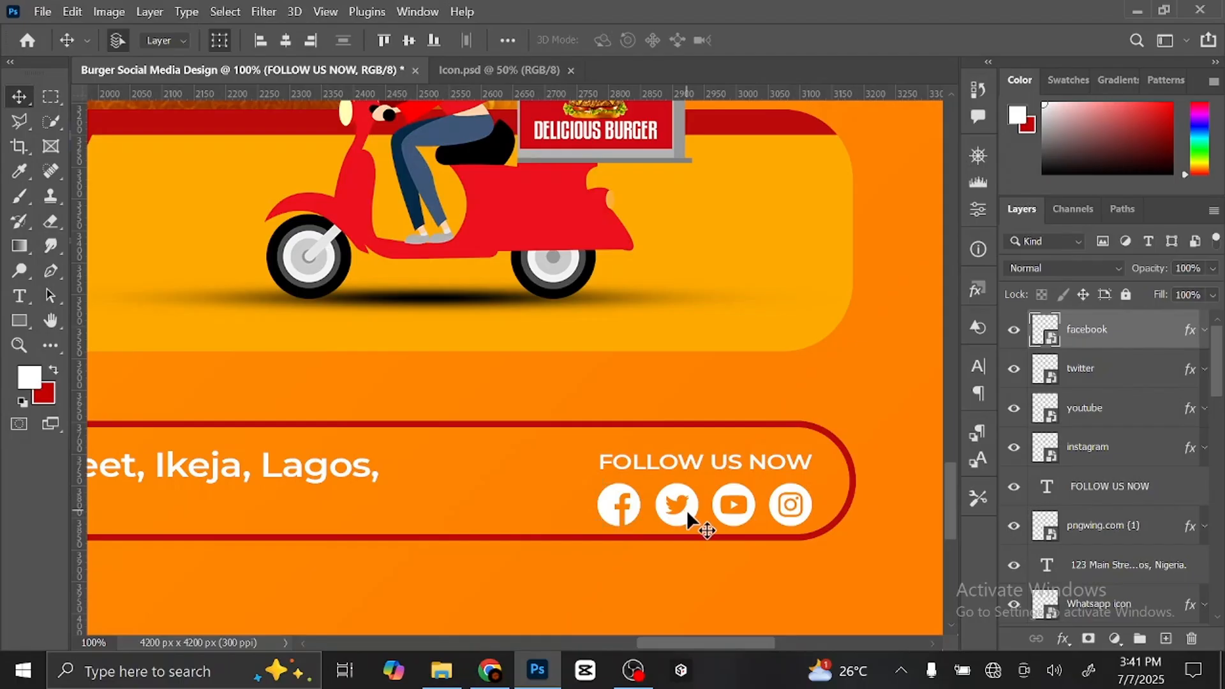
pyautogui.keyDown('shift'); pyautogui.click(742, 511); pyautogui.keyUp('shift')
pyautogui.keyDown('shift'); pyautogui.click(806, 511); pyautogui.keyUp('shift')
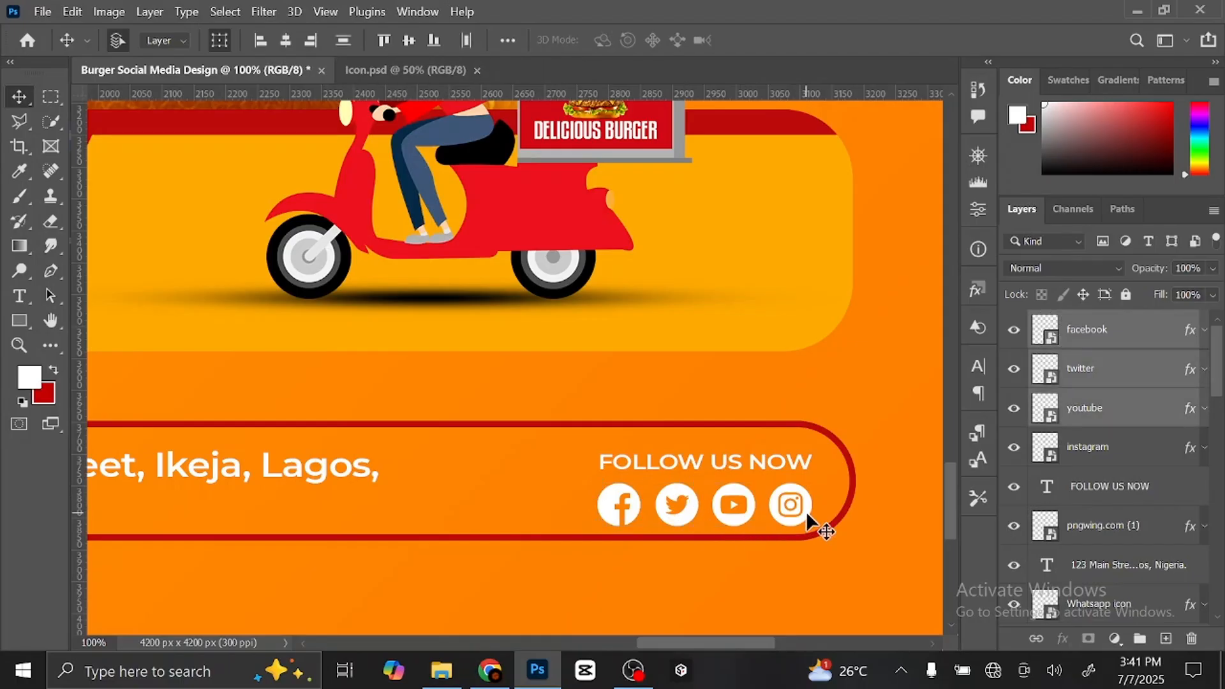
pyautogui.moveTo(746, 515); pyautogui.dragTo(748, 514)
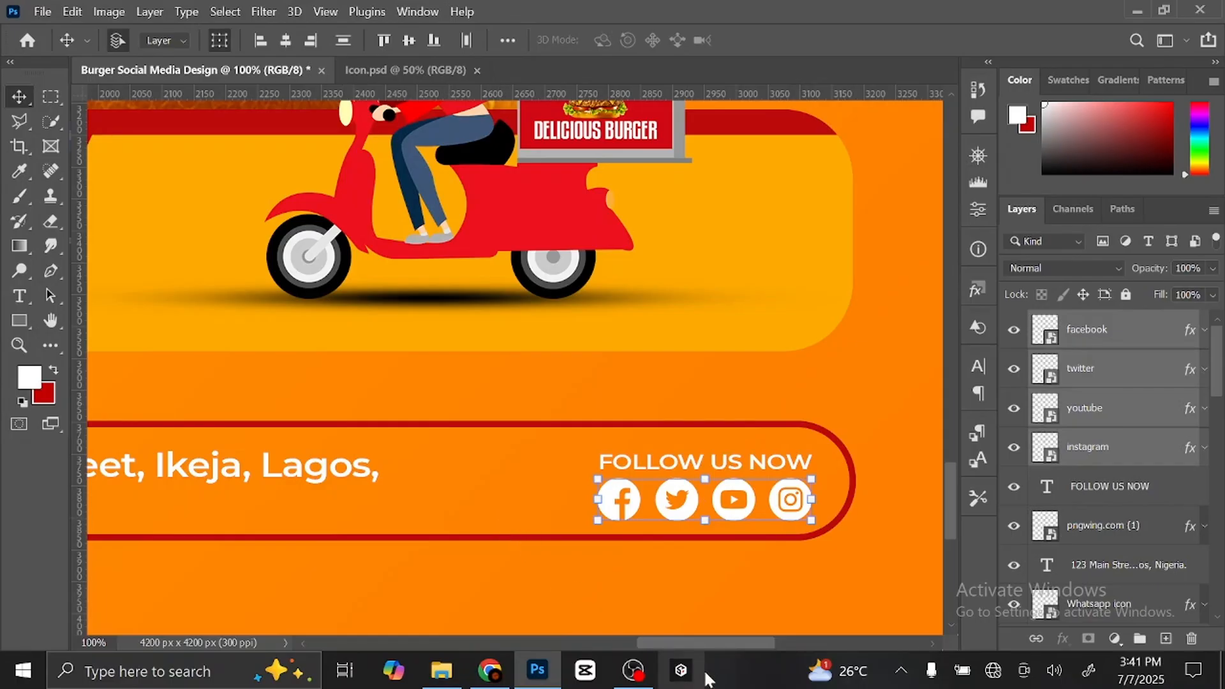
pyautogui.moveTo(705, 644); pyautogui.dragTo(626, 645)
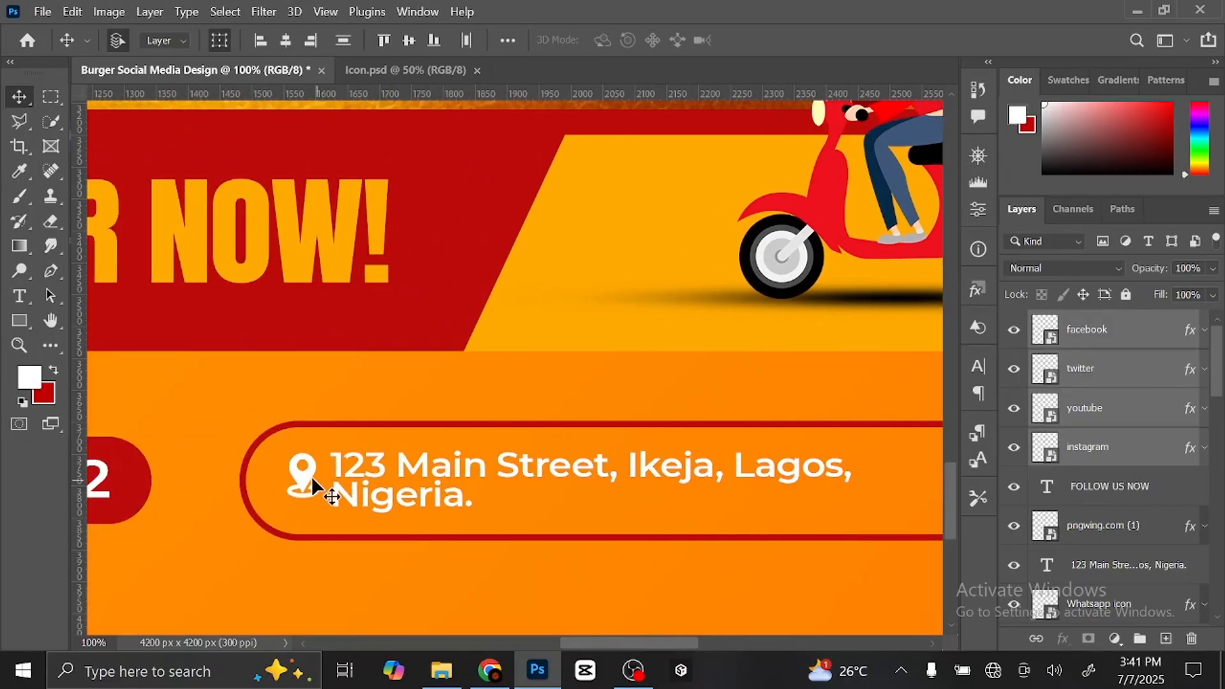
# - Scale the location pin and address text to about 108%, then fit the whole poster on screen
pyautogui.click(303, 475)
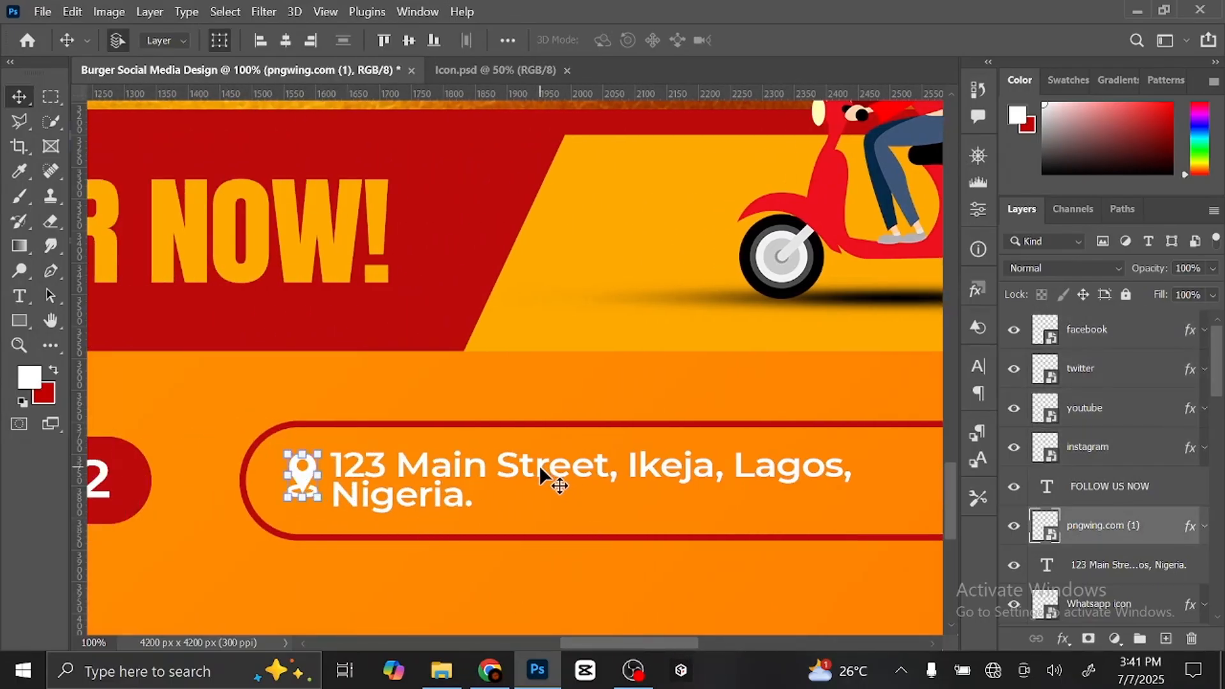
pyautogui.moveTo(756, 501); pyautogui.dragTo(664, 496)
pyautogui.hotkey('ctrl', 't')
pyautogui.press('Return')
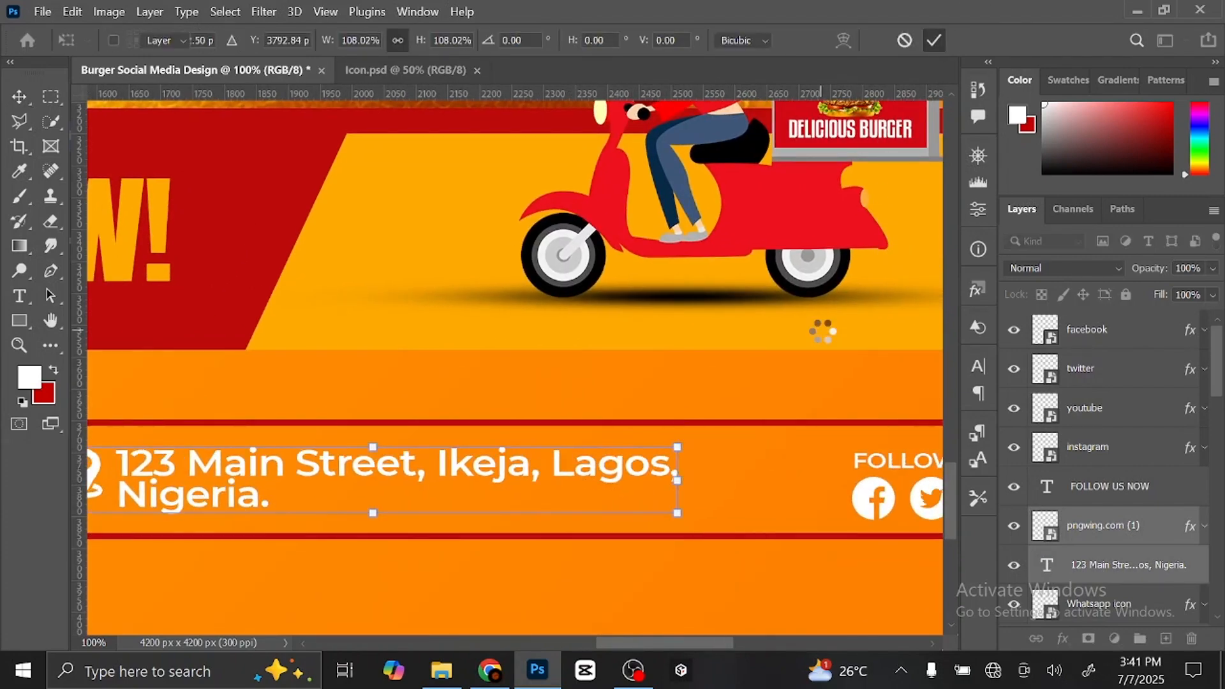
pyautogui.hotkey('ctrl', '0')
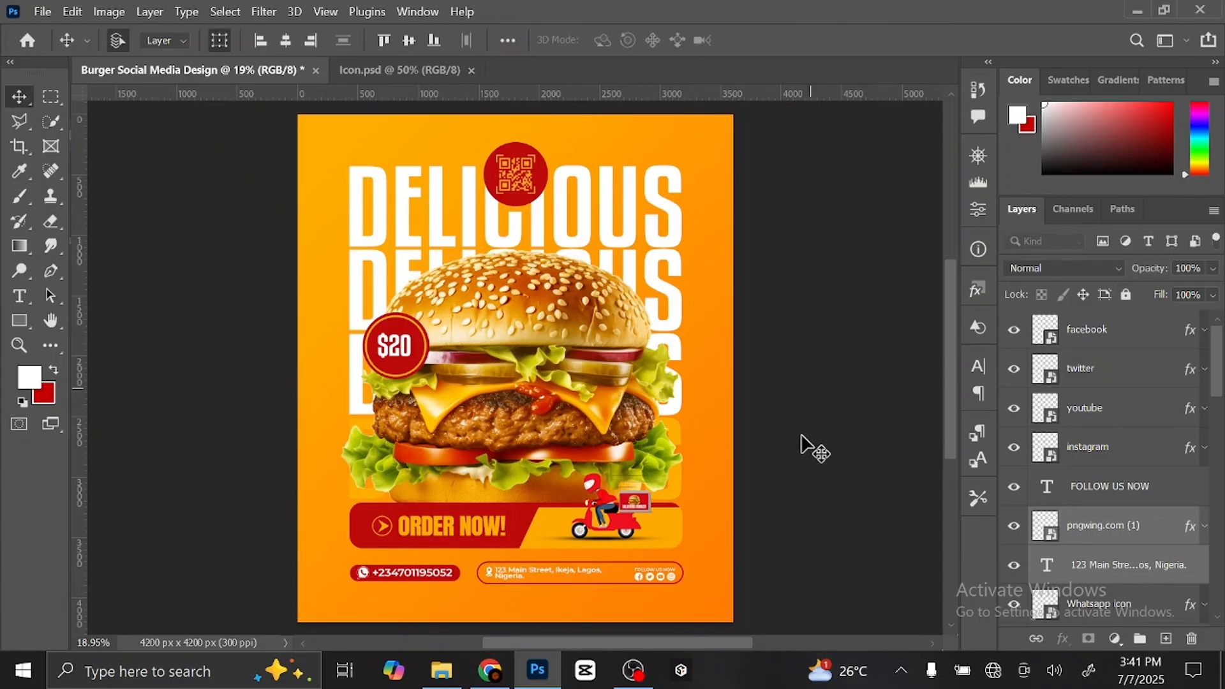
# - Group every layer from facebook down to the bottom DELICIOUS into Group 1
pyautogui.click(820, 470)
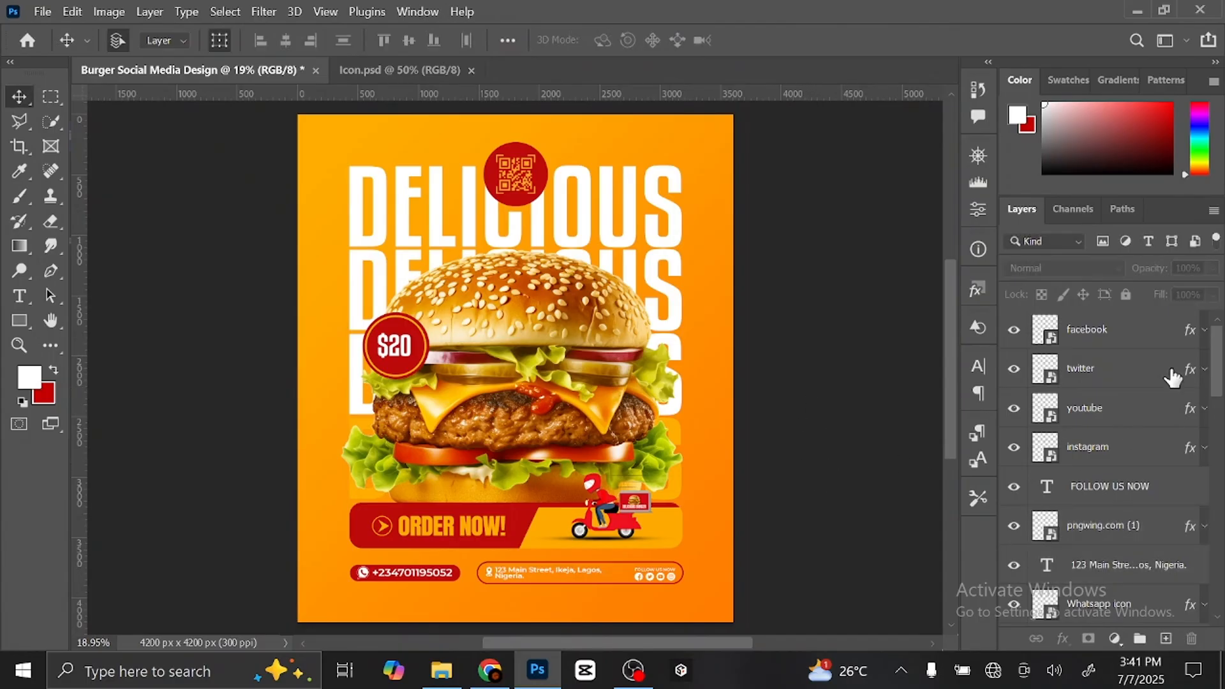
pyautogui.click(1128, 335)
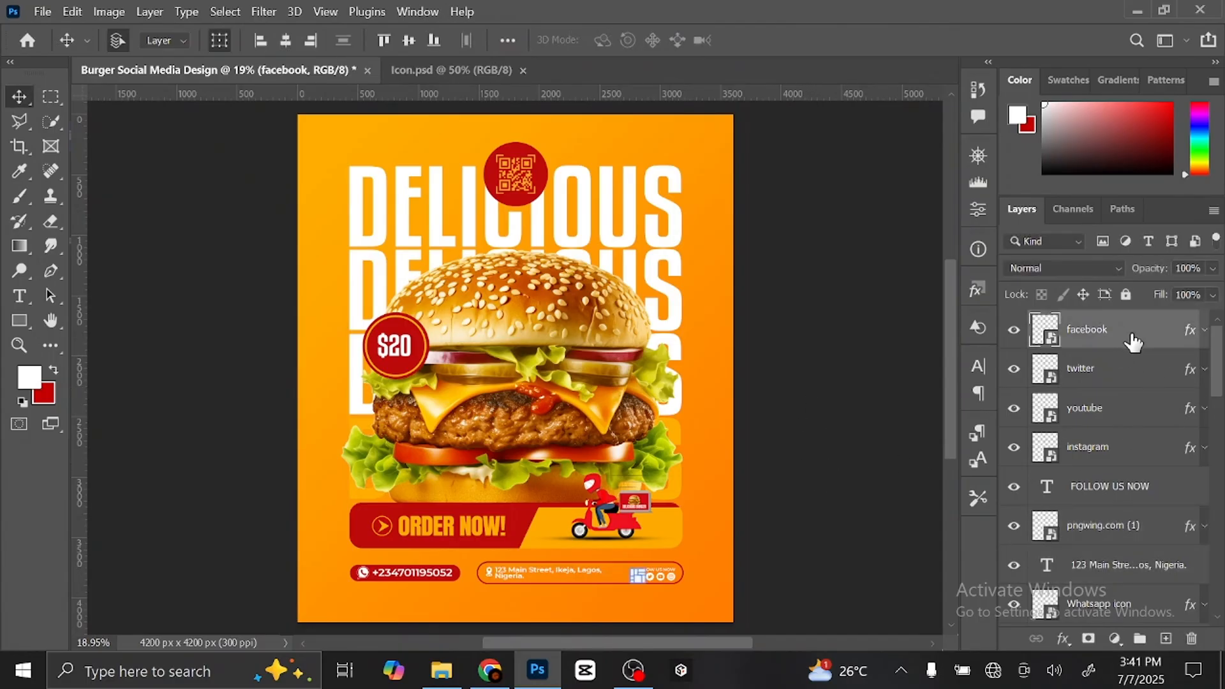
pyautogui.moveTo(1218, 372); pyautogui.dragTo(1218, 589)
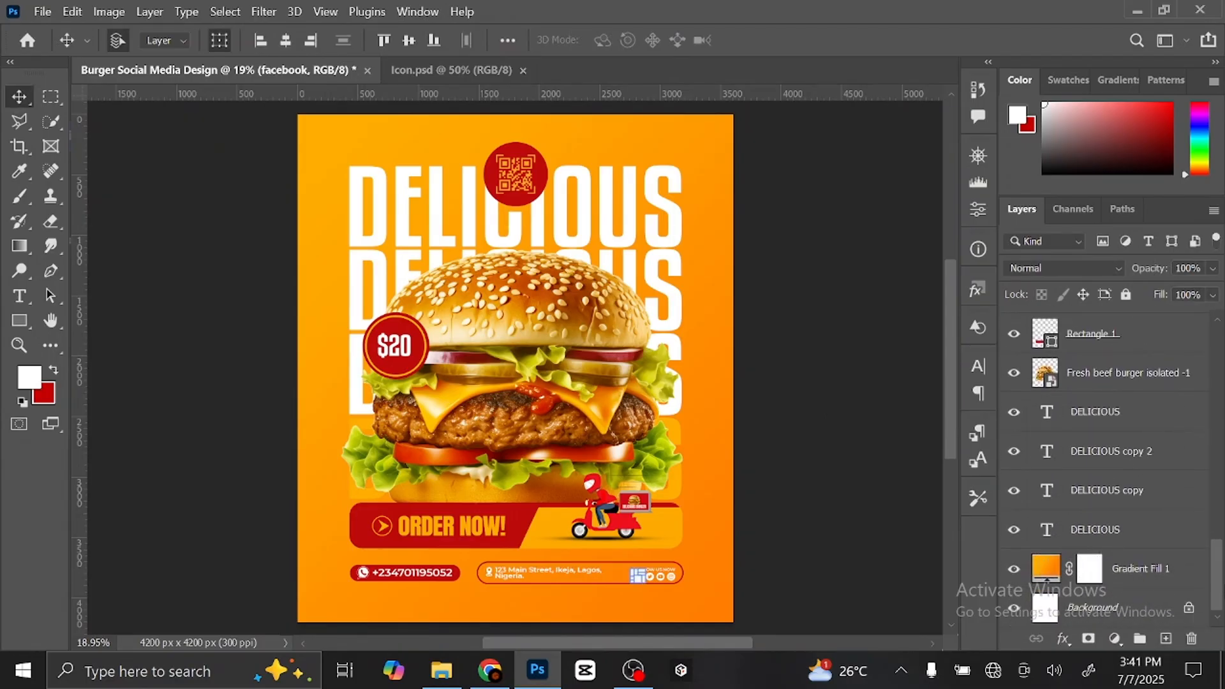
pyautogui.keyDown('shift'); pyautogui.click(1172, 534); pyautogui.keyUp('shift')
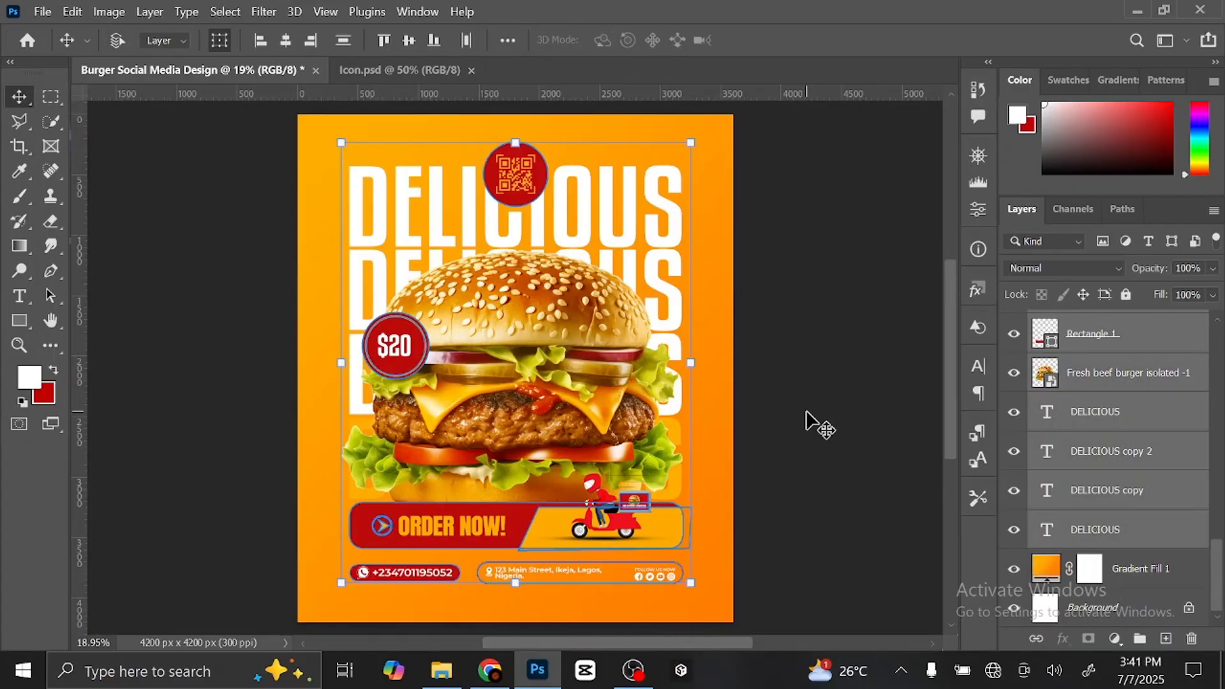
pyautogui.hotkey('ctrl', 'g')
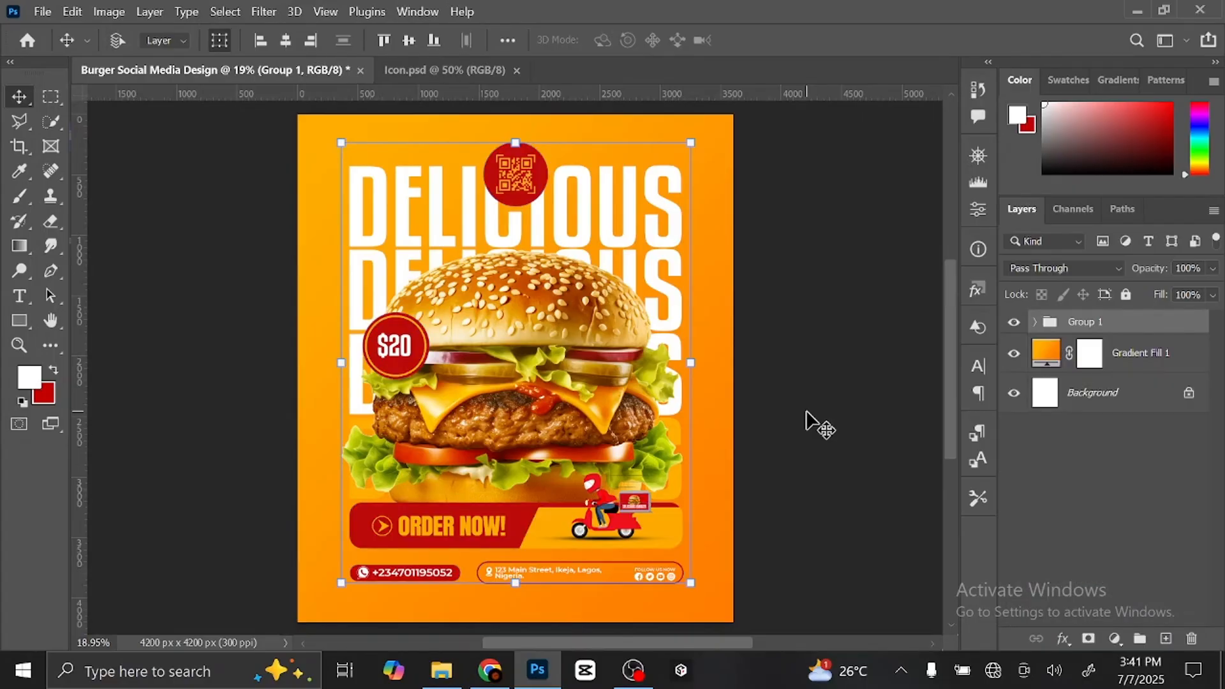
# - Centre Group 1 horizontally on the canvas, shift it down slightly, and deselect
pyautogui.click(286, 41)
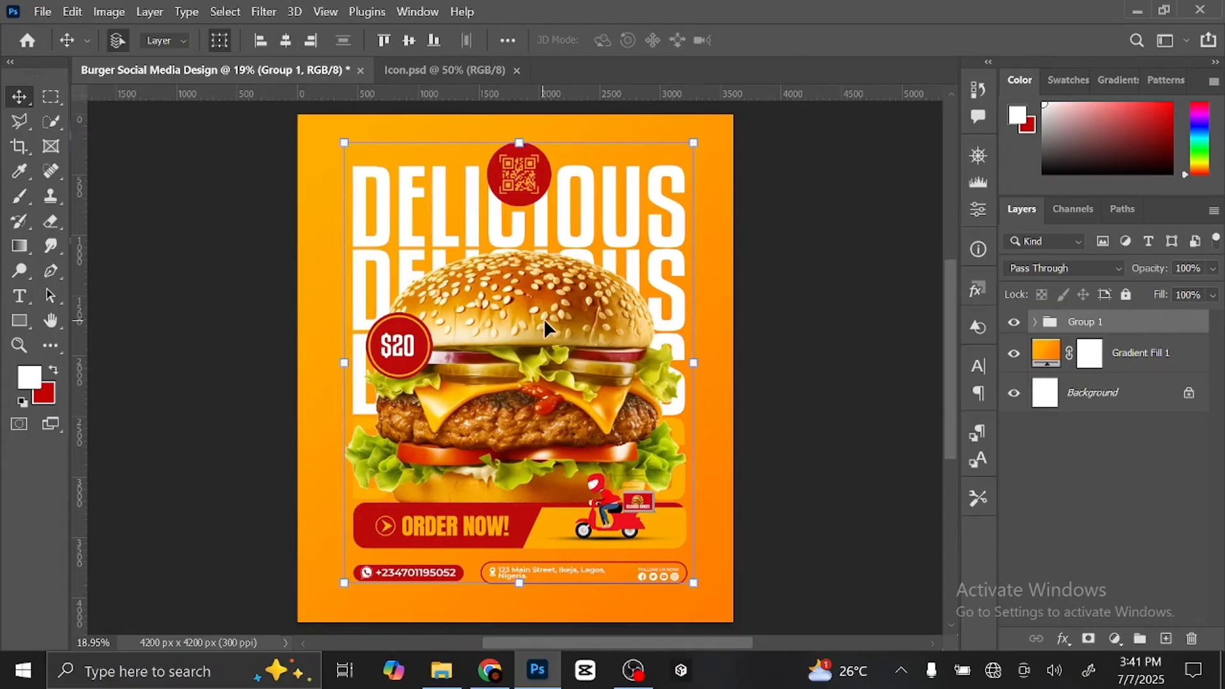
pyautogui.click(689, 364)
pyautogui.moveTo(551, 322)
pyautogui.mouseDown()
pyautogui.moveTo(551, 338)
pyautogui.moveTo(550, 323)
pyautogui.mouseUp()
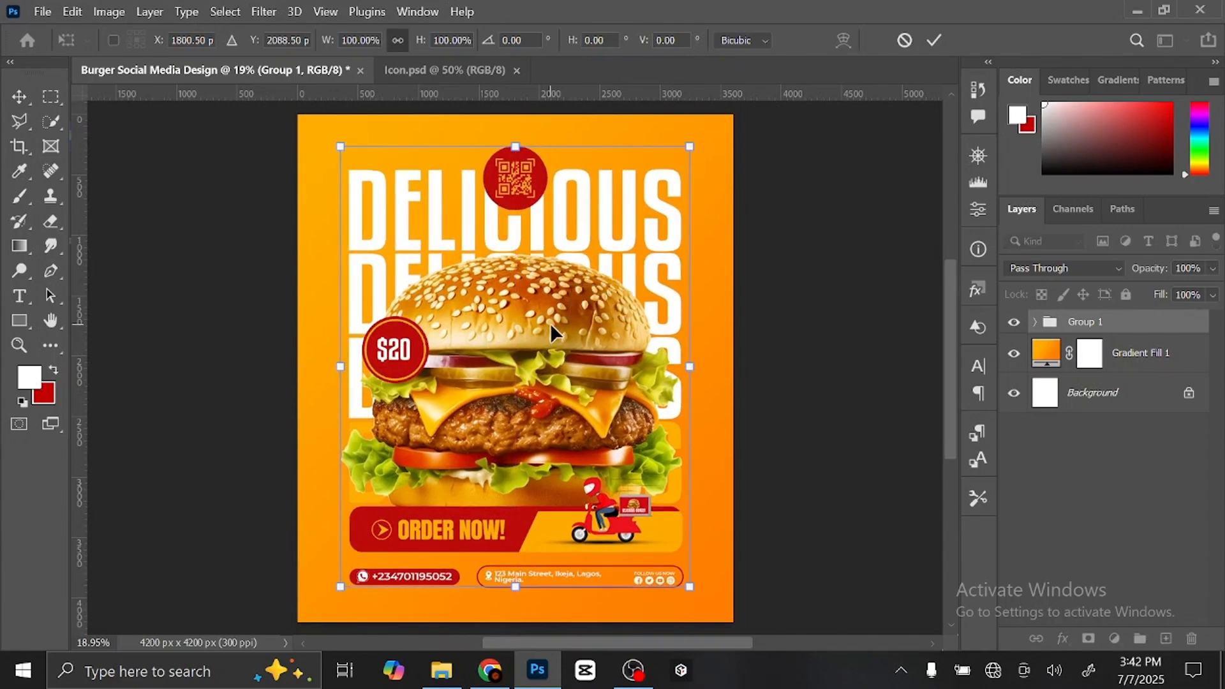
pyautogui.click(935, 40)
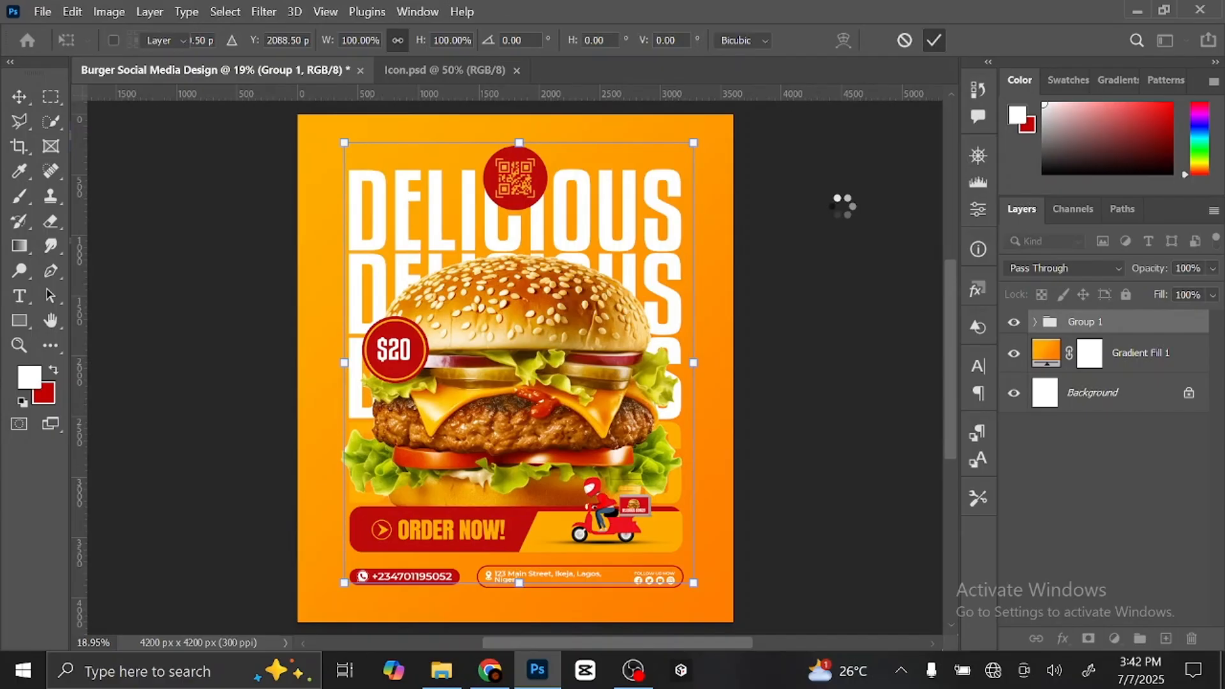
pyautogui.click(849, 217)
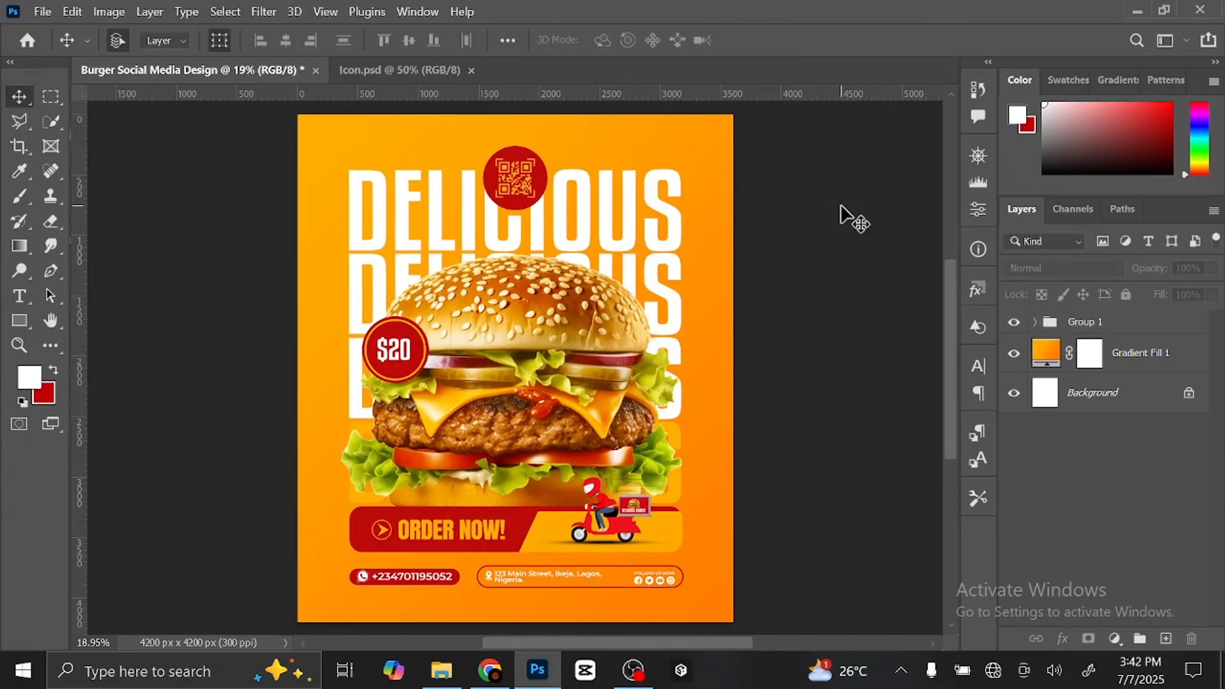